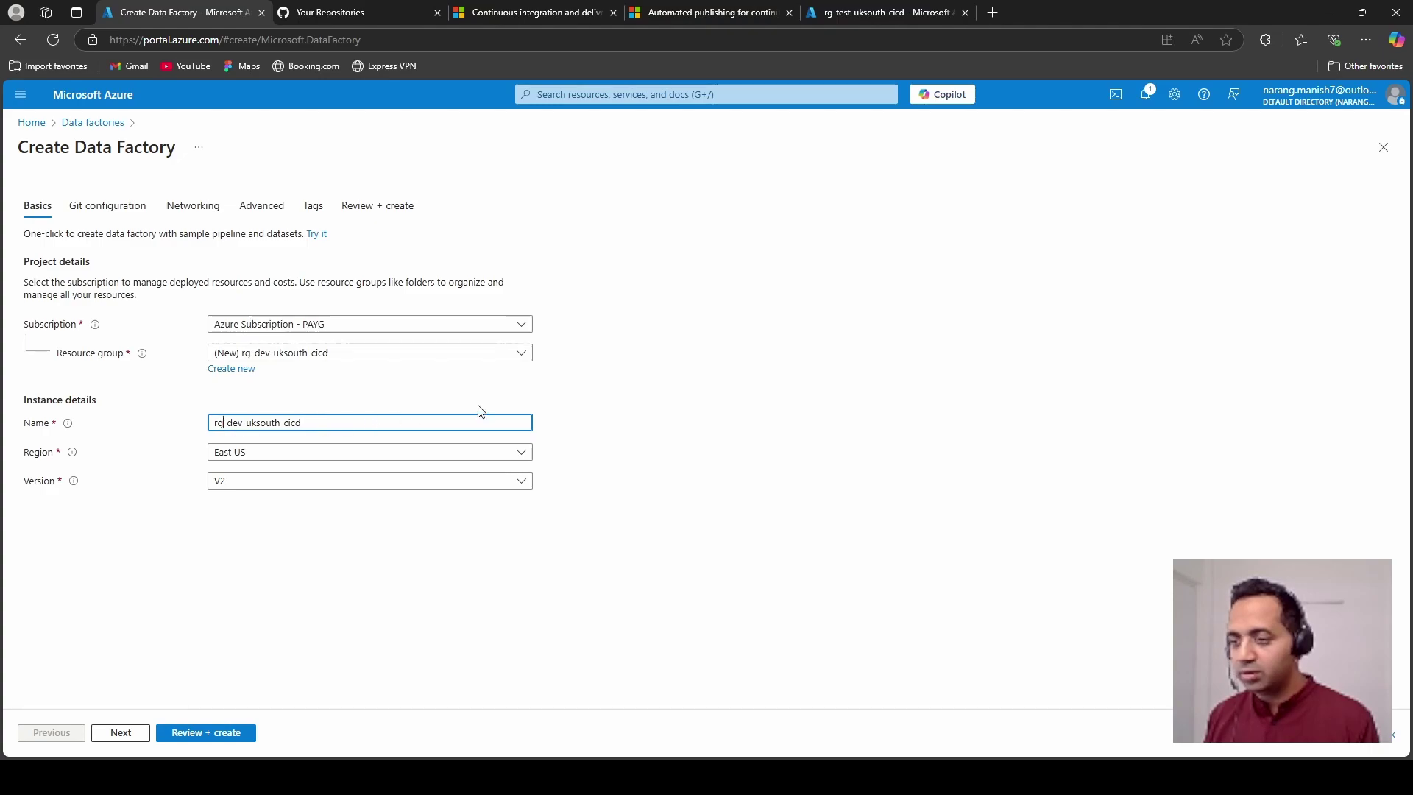
Step: Name the data factory adf-dev-uksouth-cicd and set its region to UK South
key(BackSpace)
key(BackSpace)
text(adf)
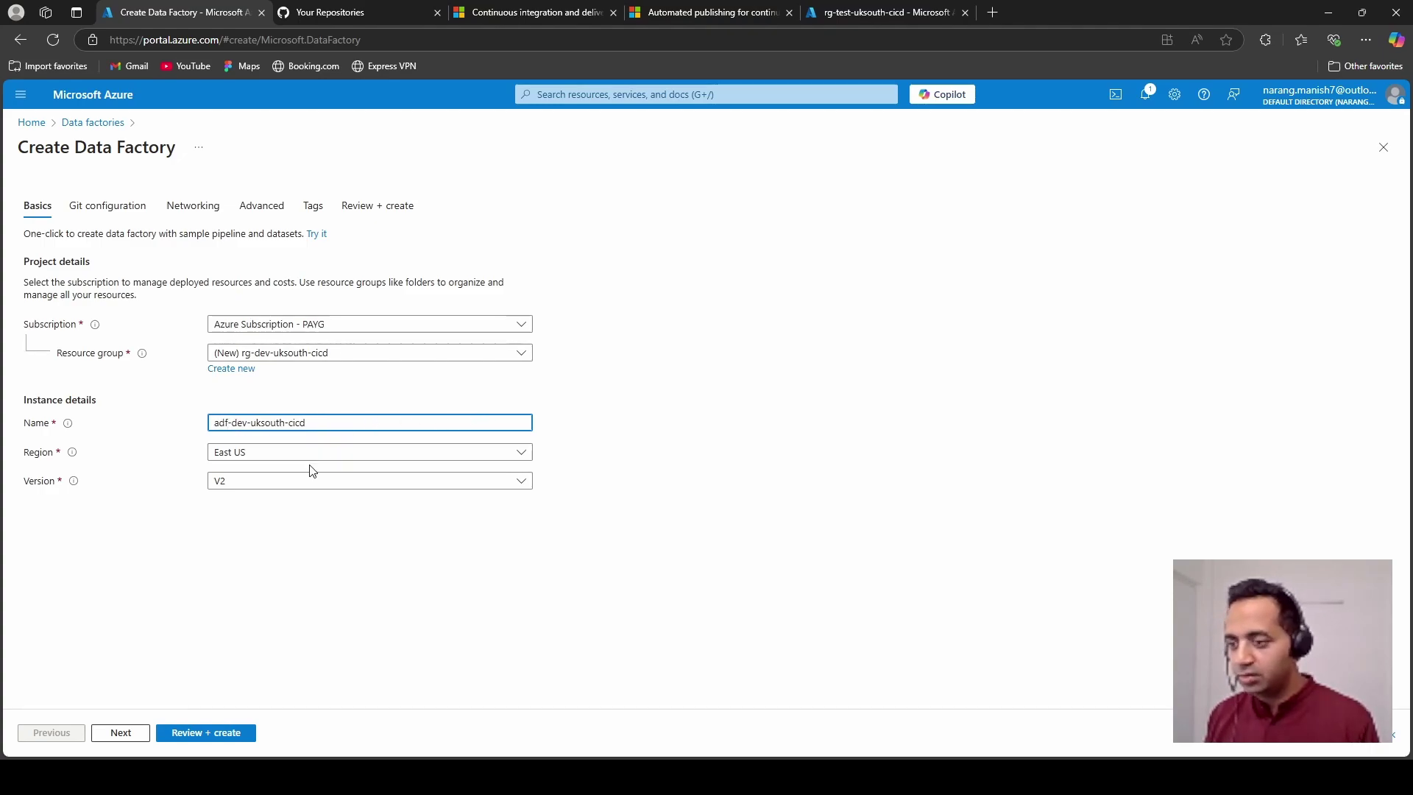
click(301, 459)
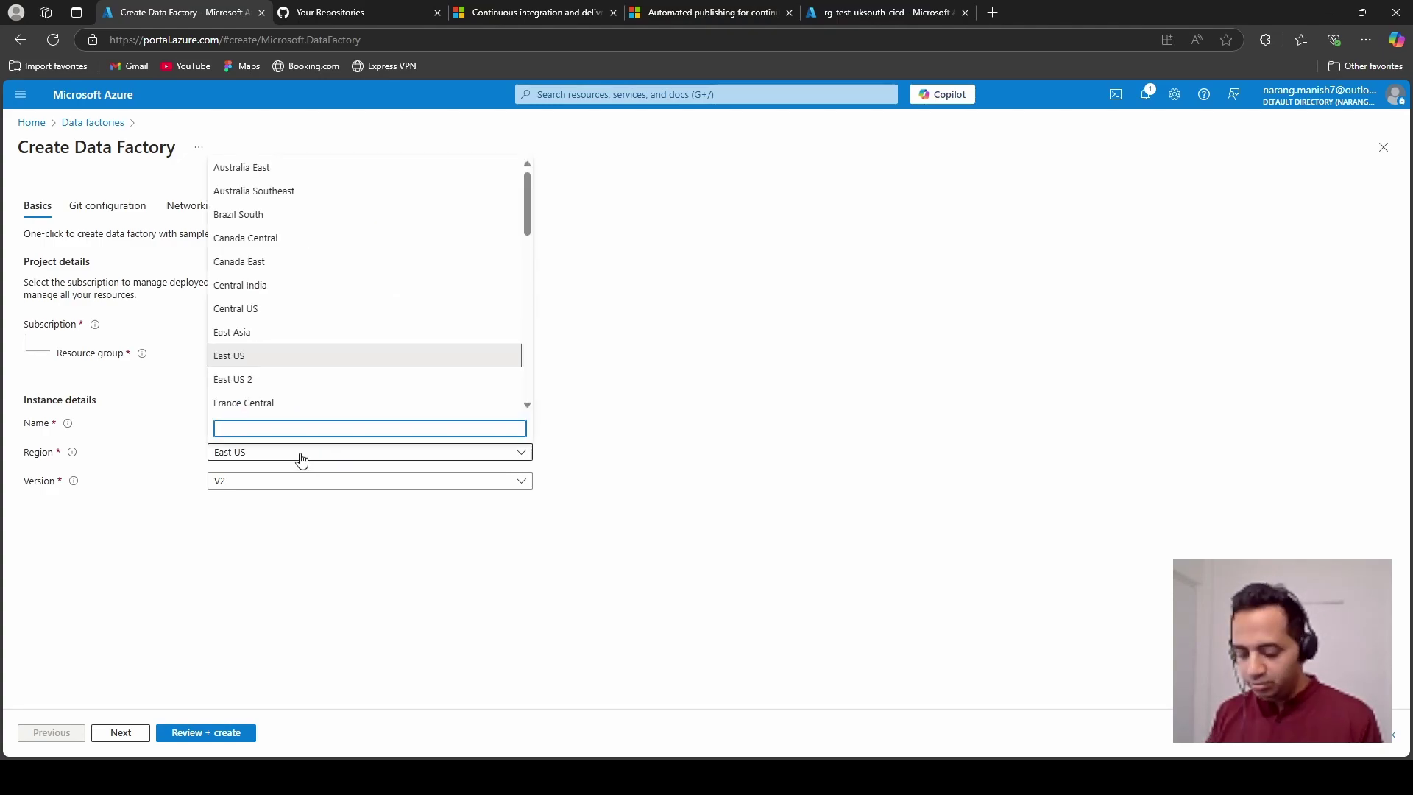
text(uk s)
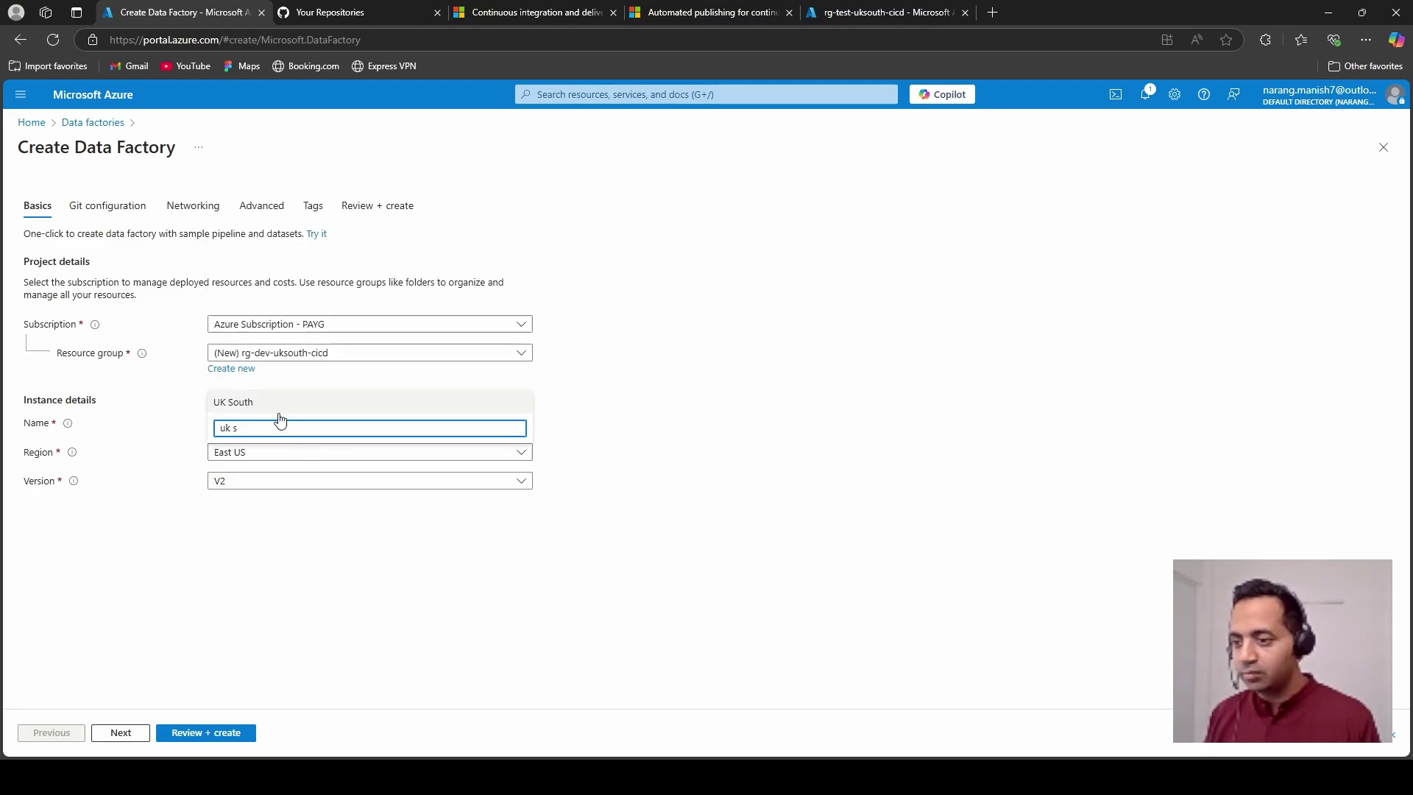
click(278, 407)
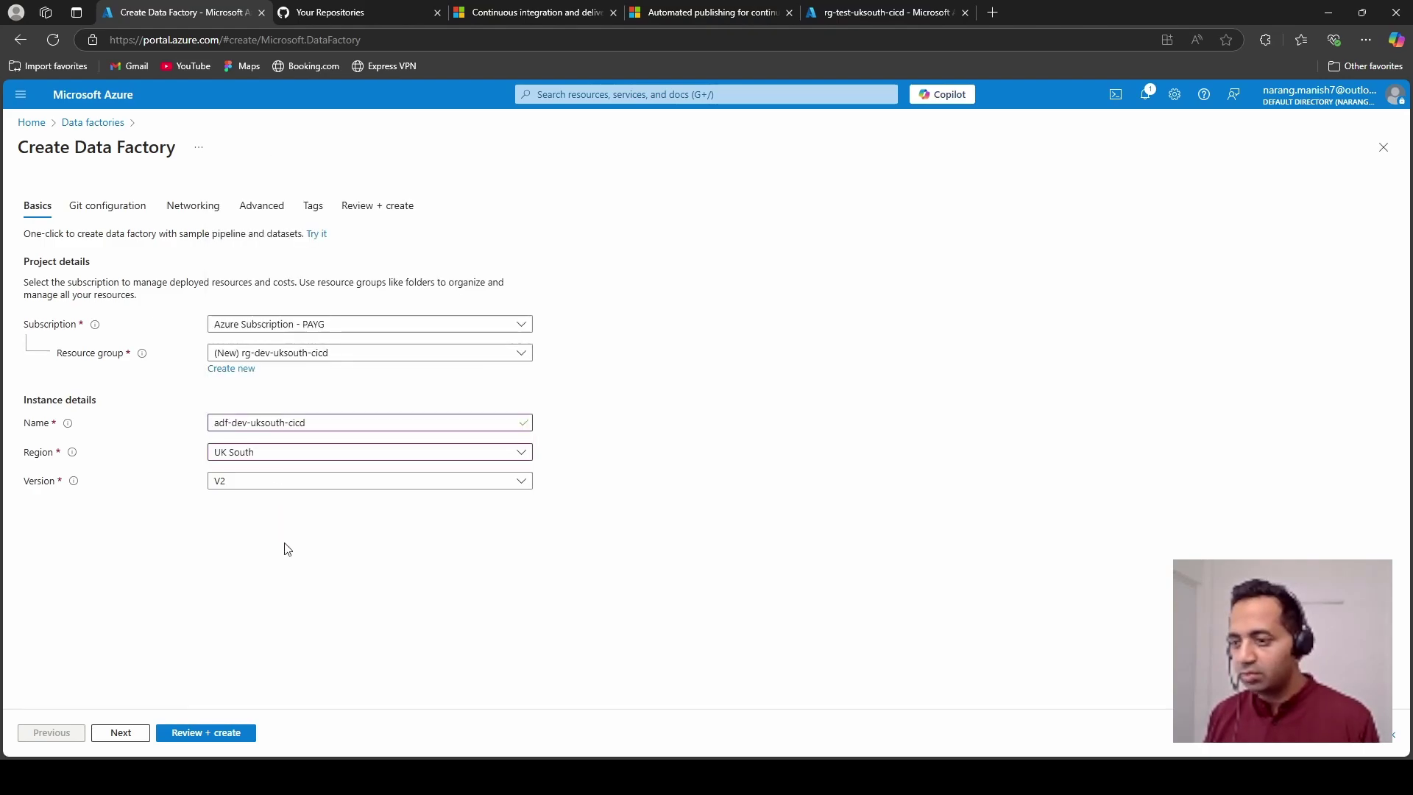
Step: Keep the default Git and networking settings and create the dev data factory
click(121, 733)
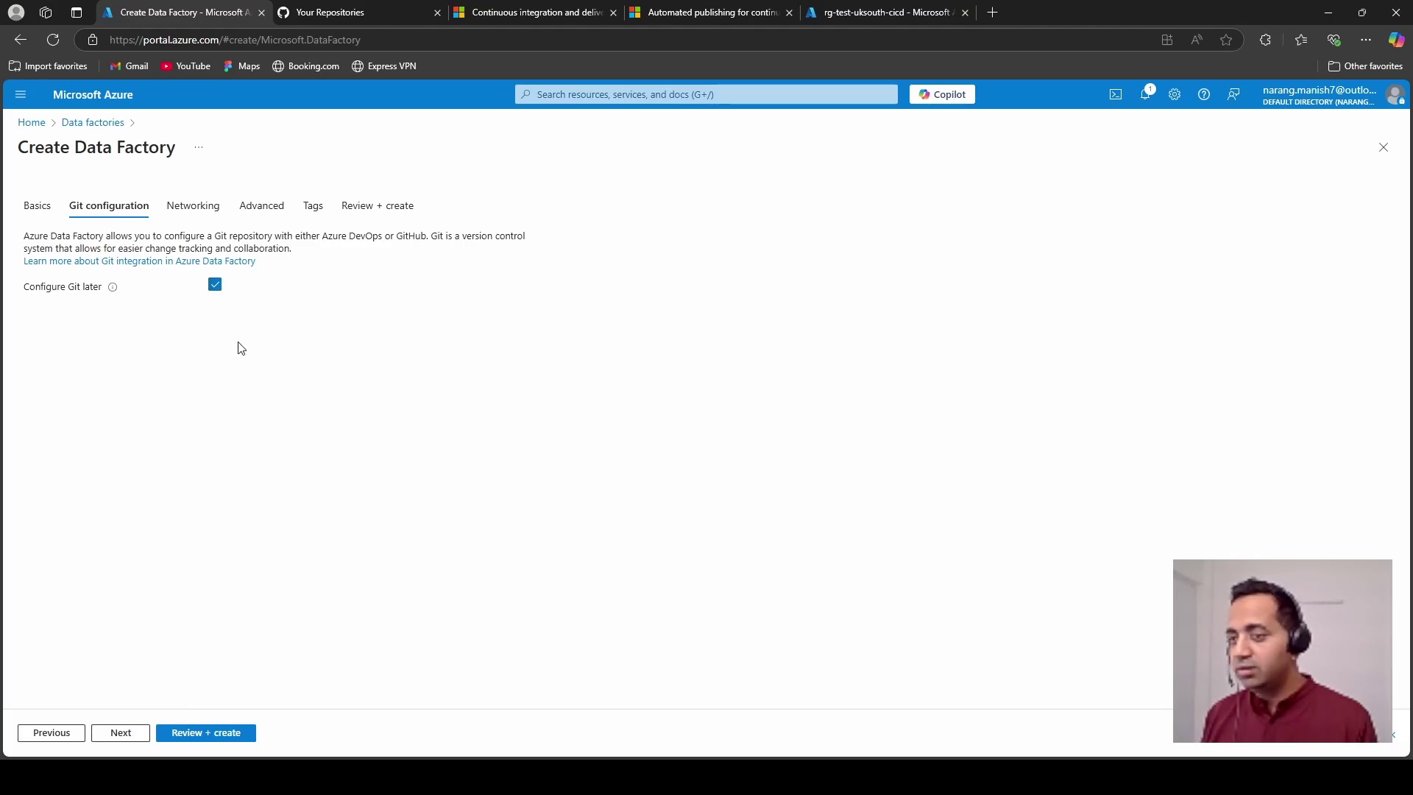
click(126, 737)
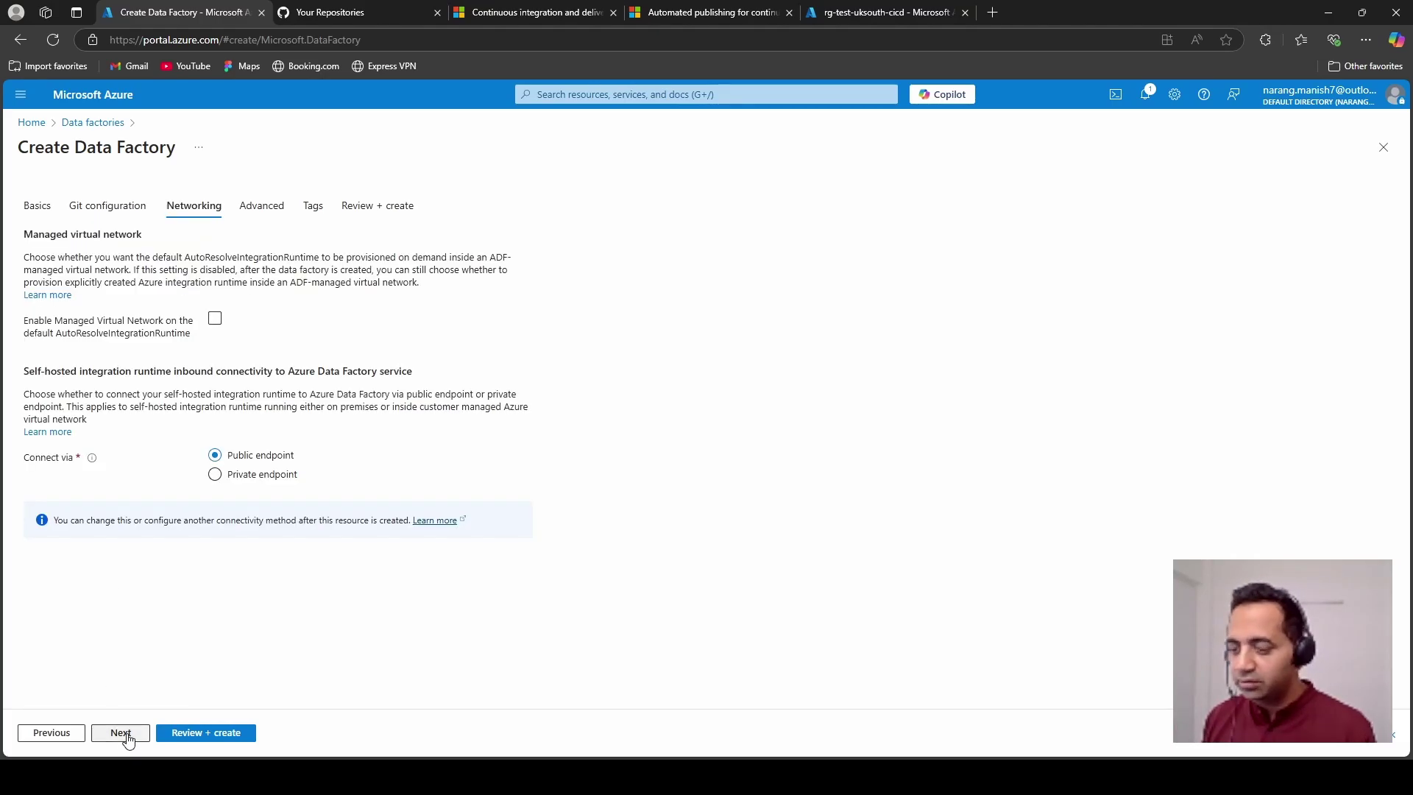
click(201, 734)
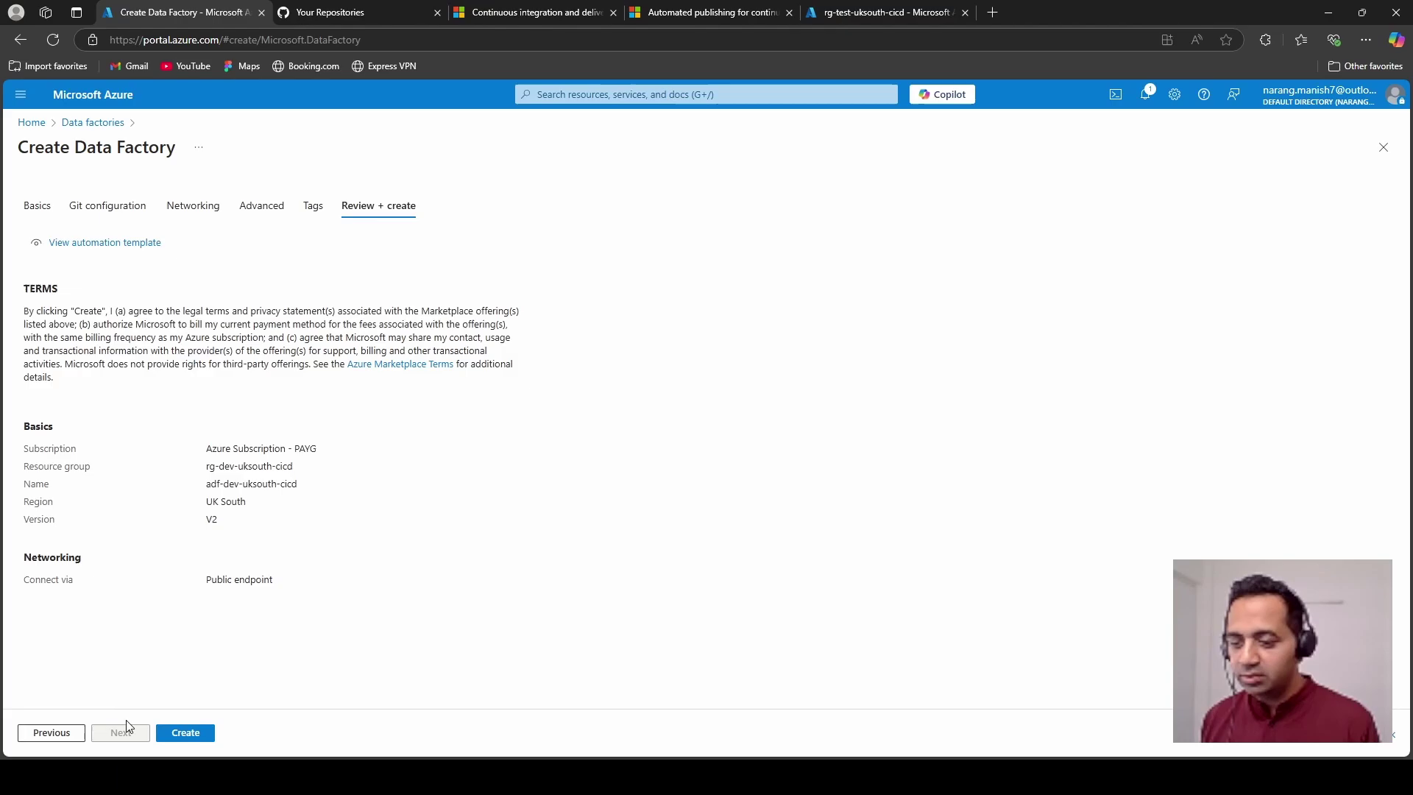
click(185, 735)
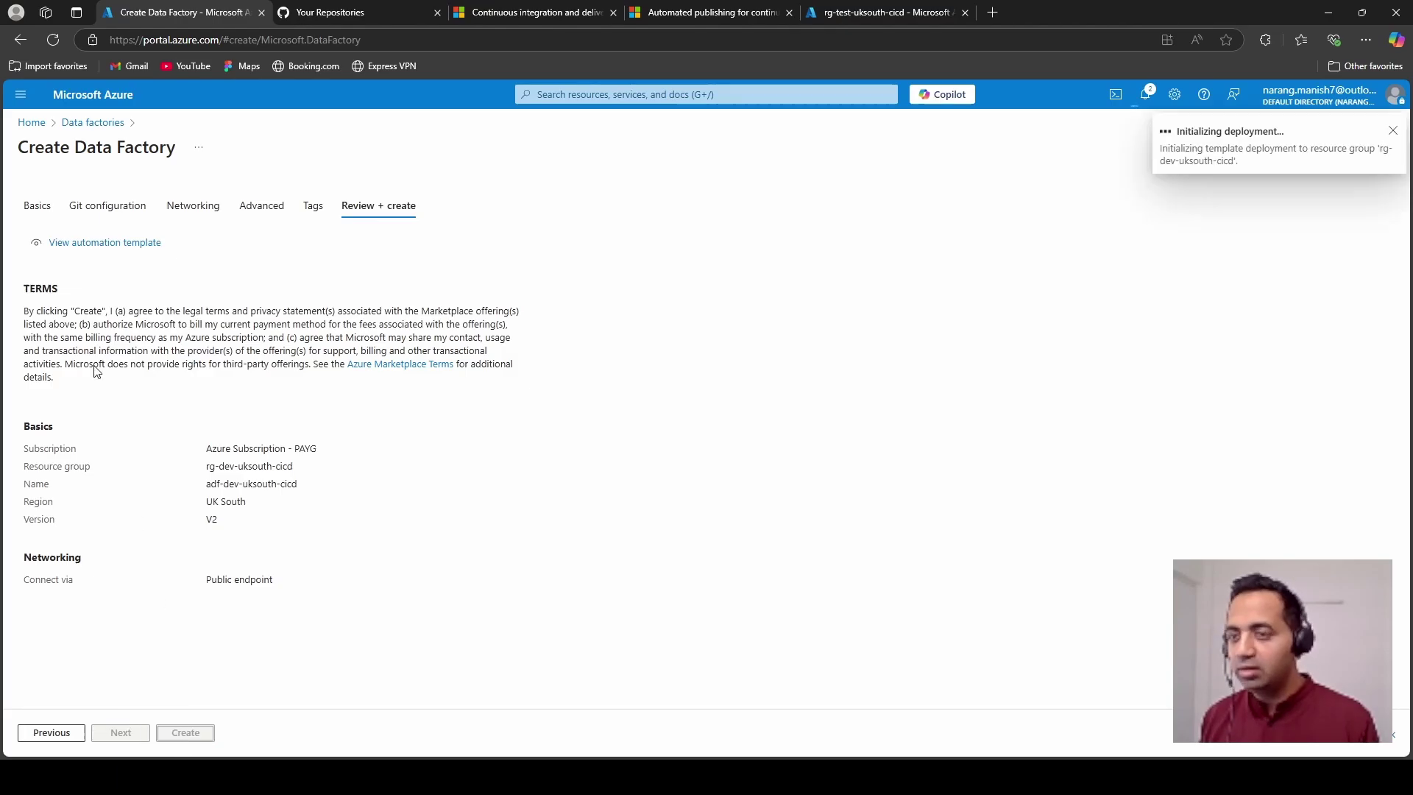
click(97, 127)
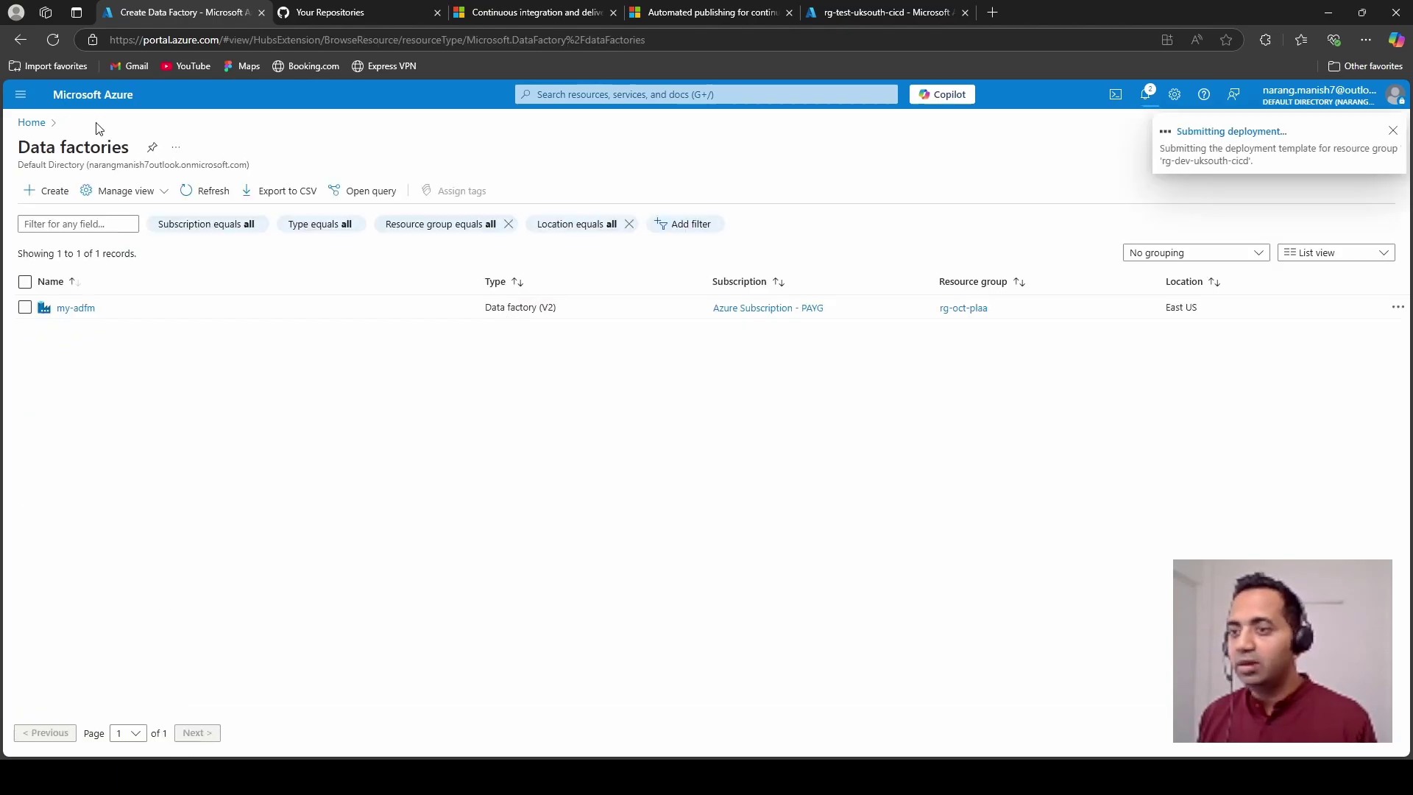
click(55, 195)
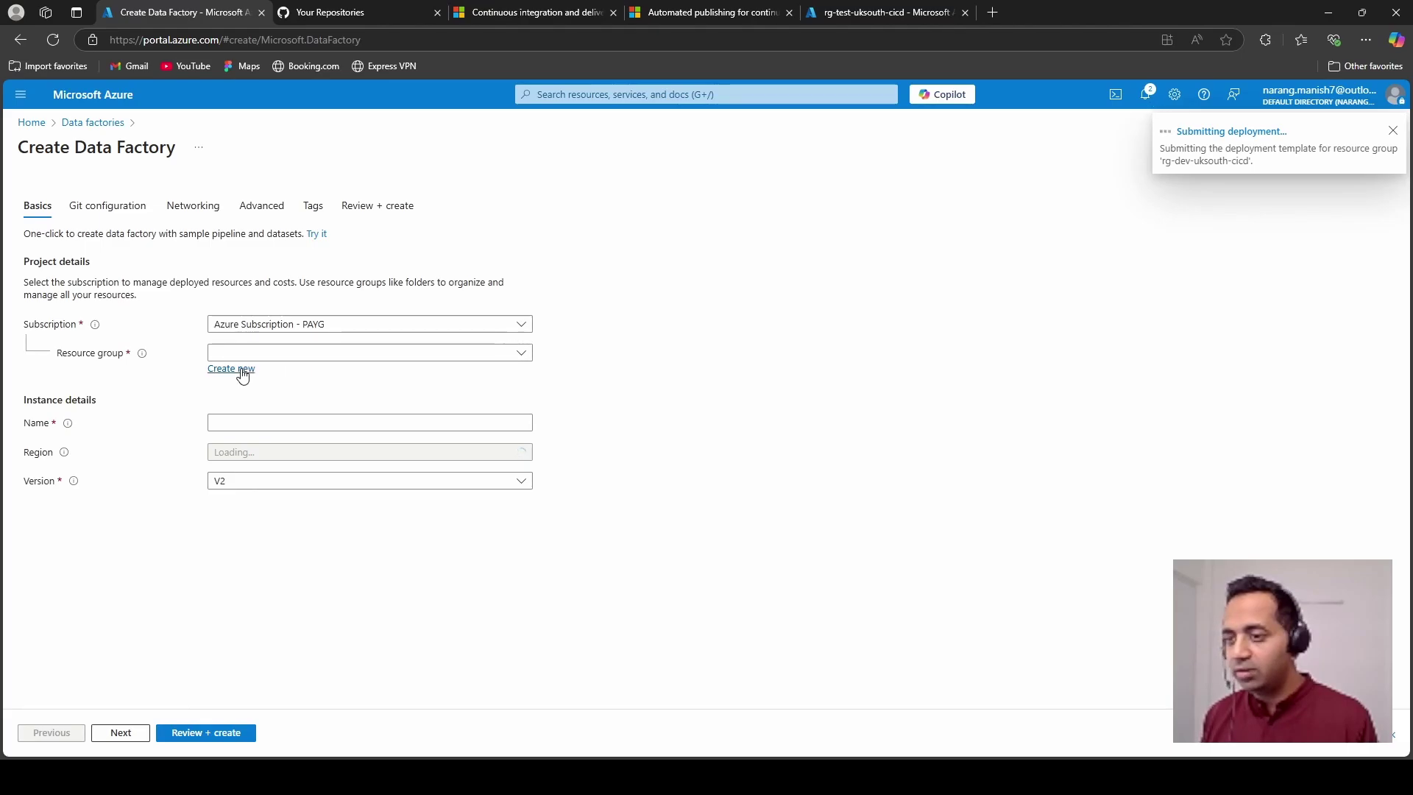
click(243, 374)
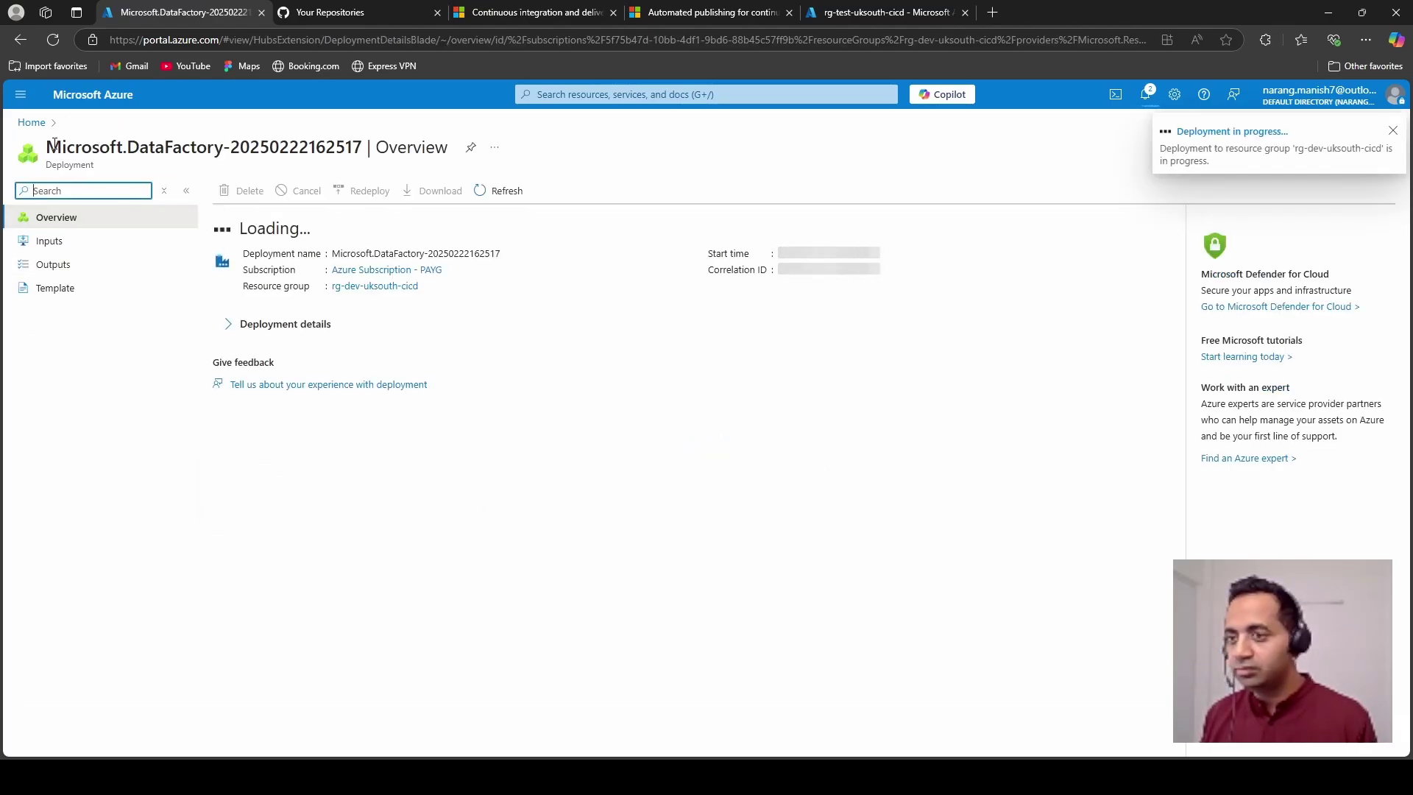
Step: Start another data factory and assign it a new resource group named rg-test-uksouth-cicd
click(30, 123)
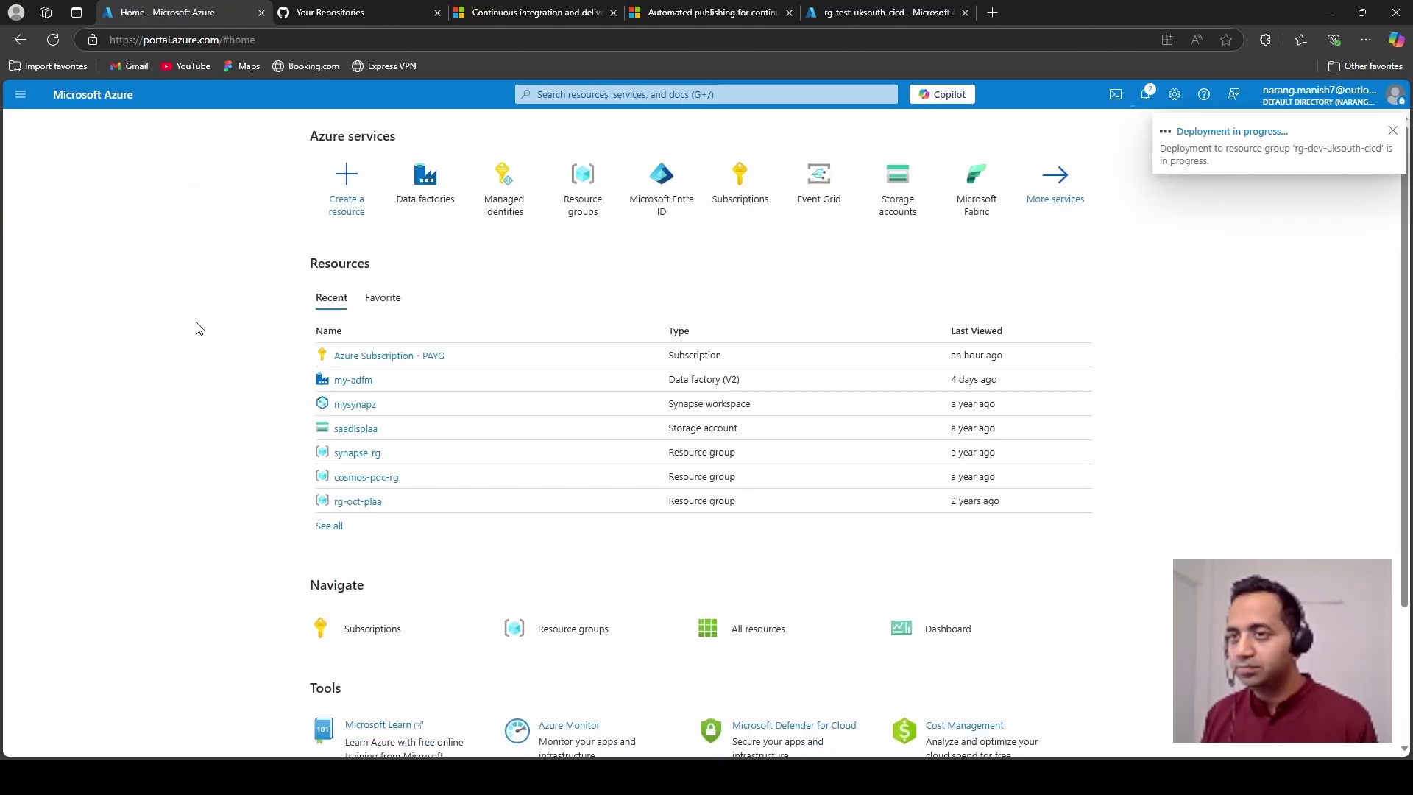
click(427, 190)
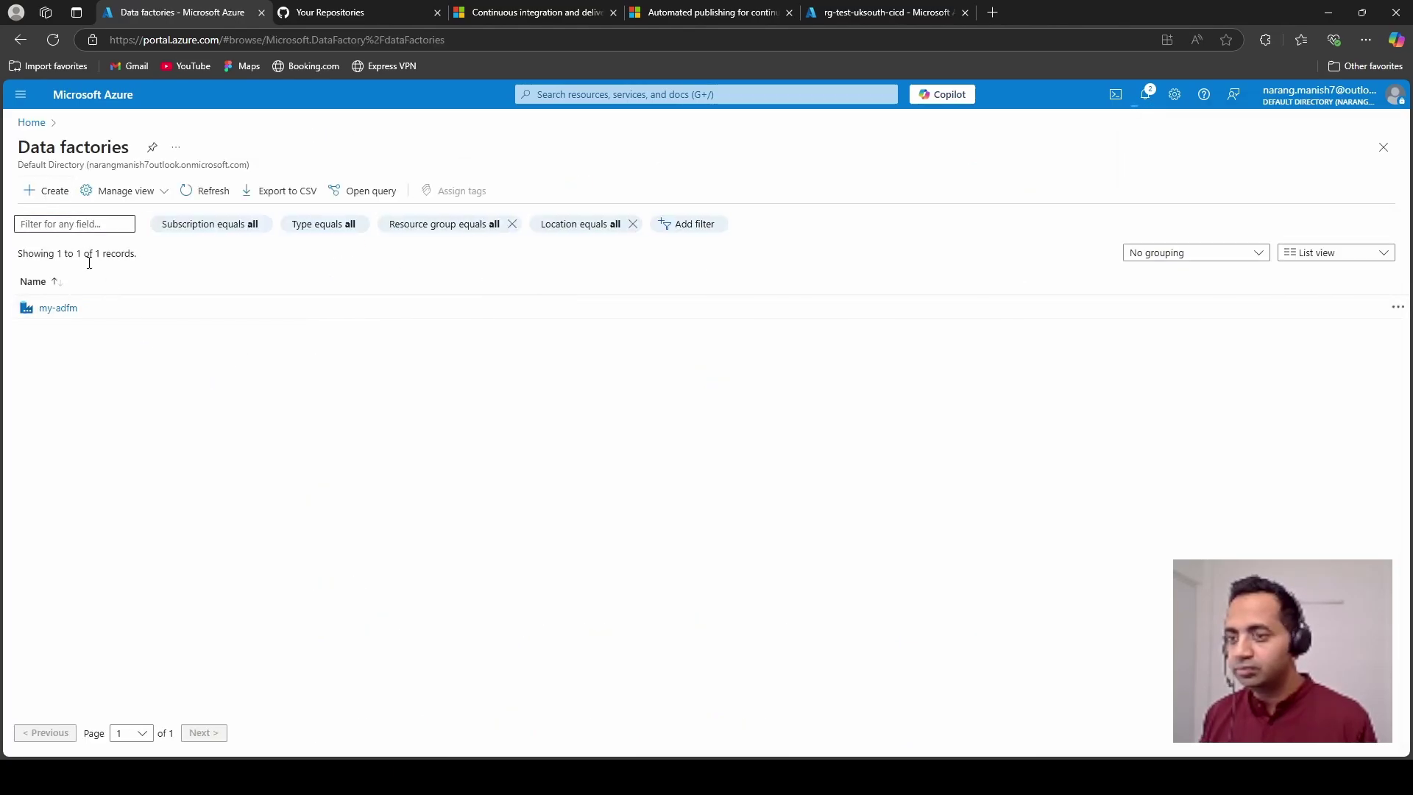
click(45, 191)
click(242, 370)
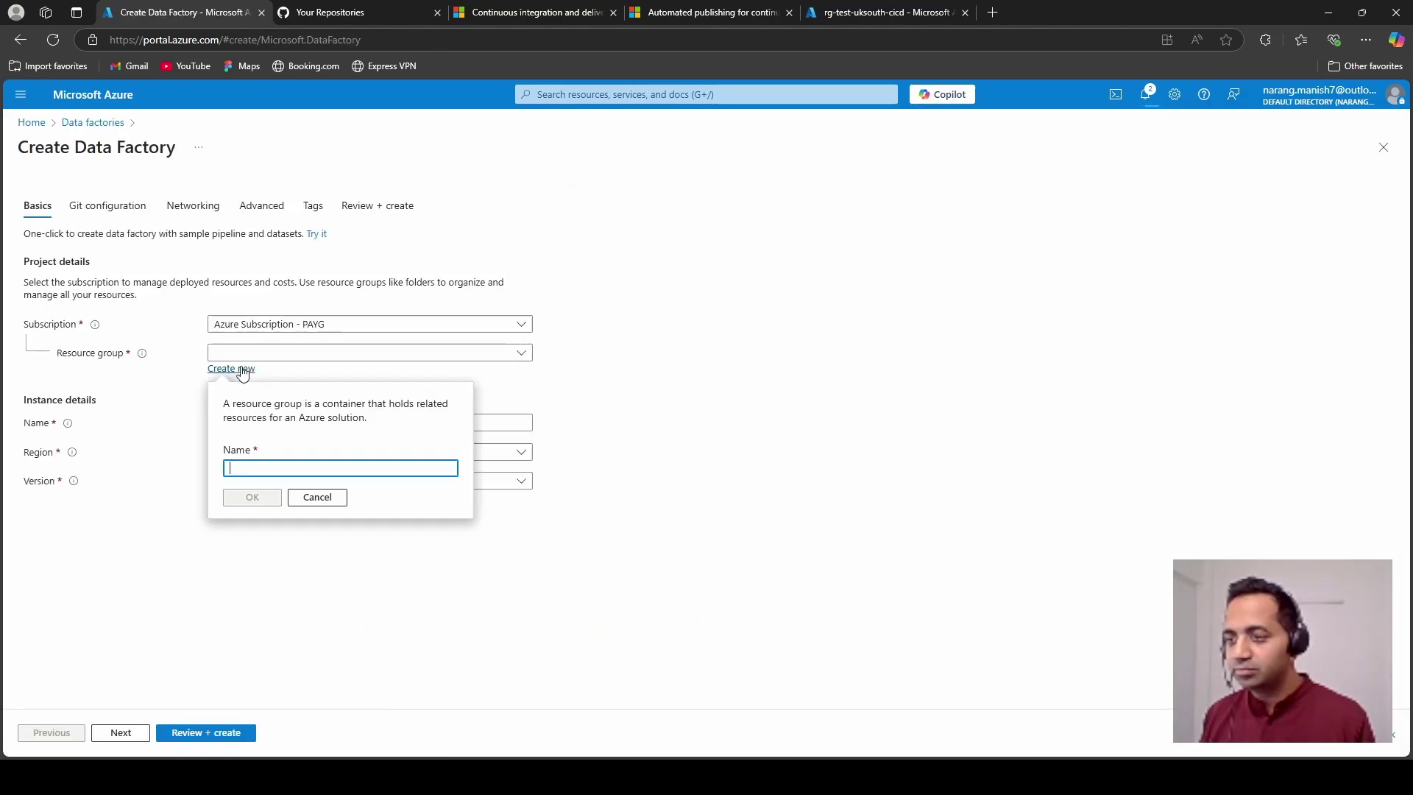
text(rg-dev-uksouth-cicd)
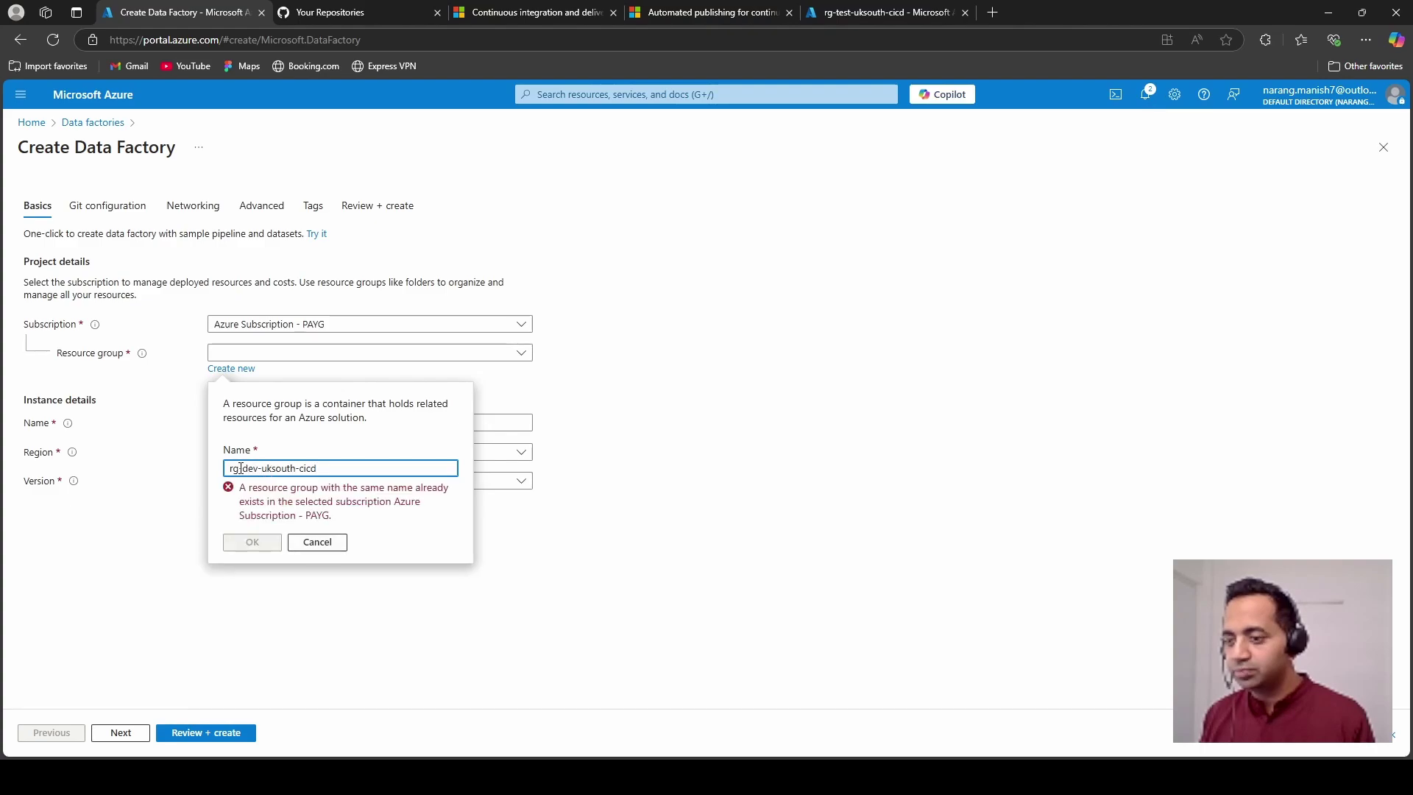
click(258, 468)
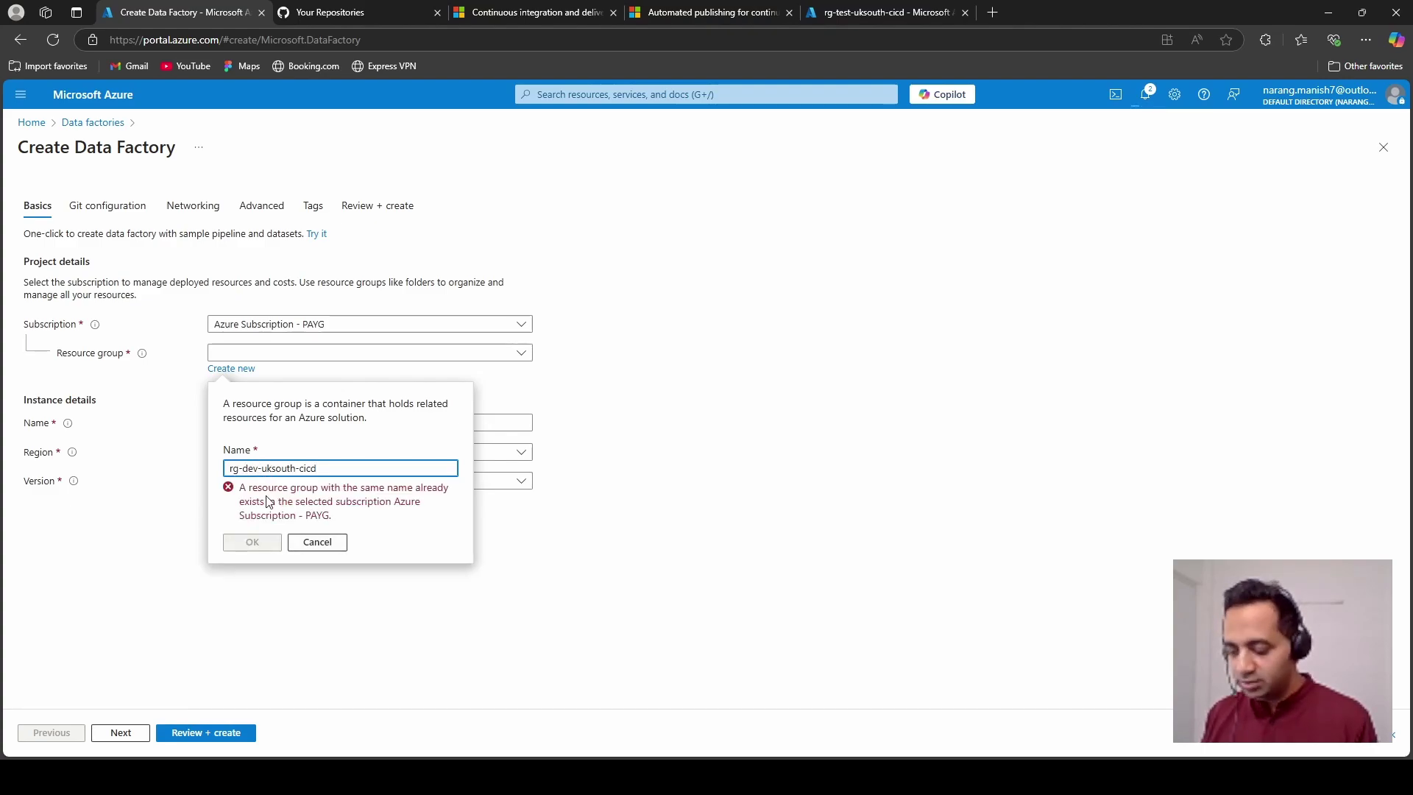
key(BackSpace)
key(BackSpace)
key(BackSpace)
text(test)
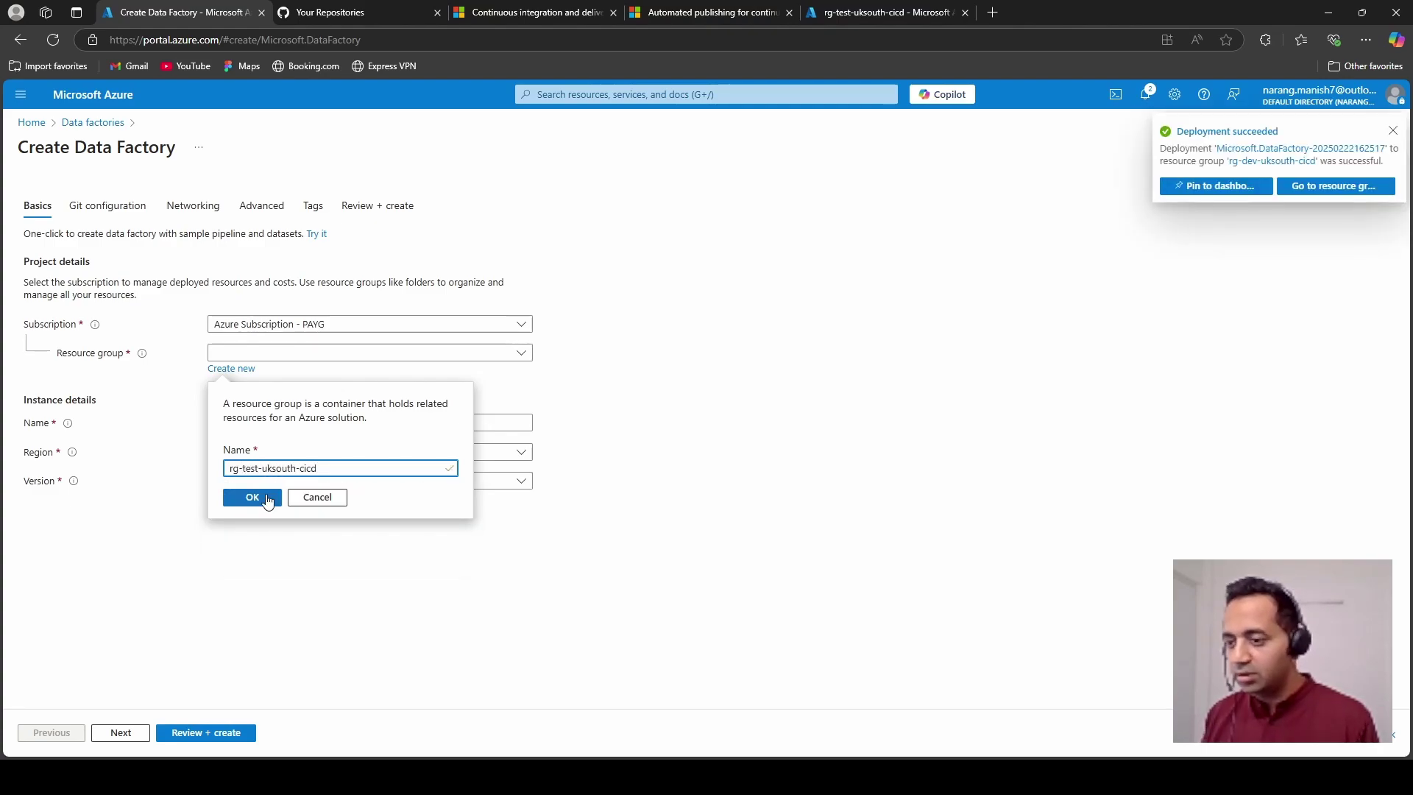
click(252, 498)
Step: Name the second data factory adf-test-uksouth-cicd and set its region to UK South
click(221, 425)
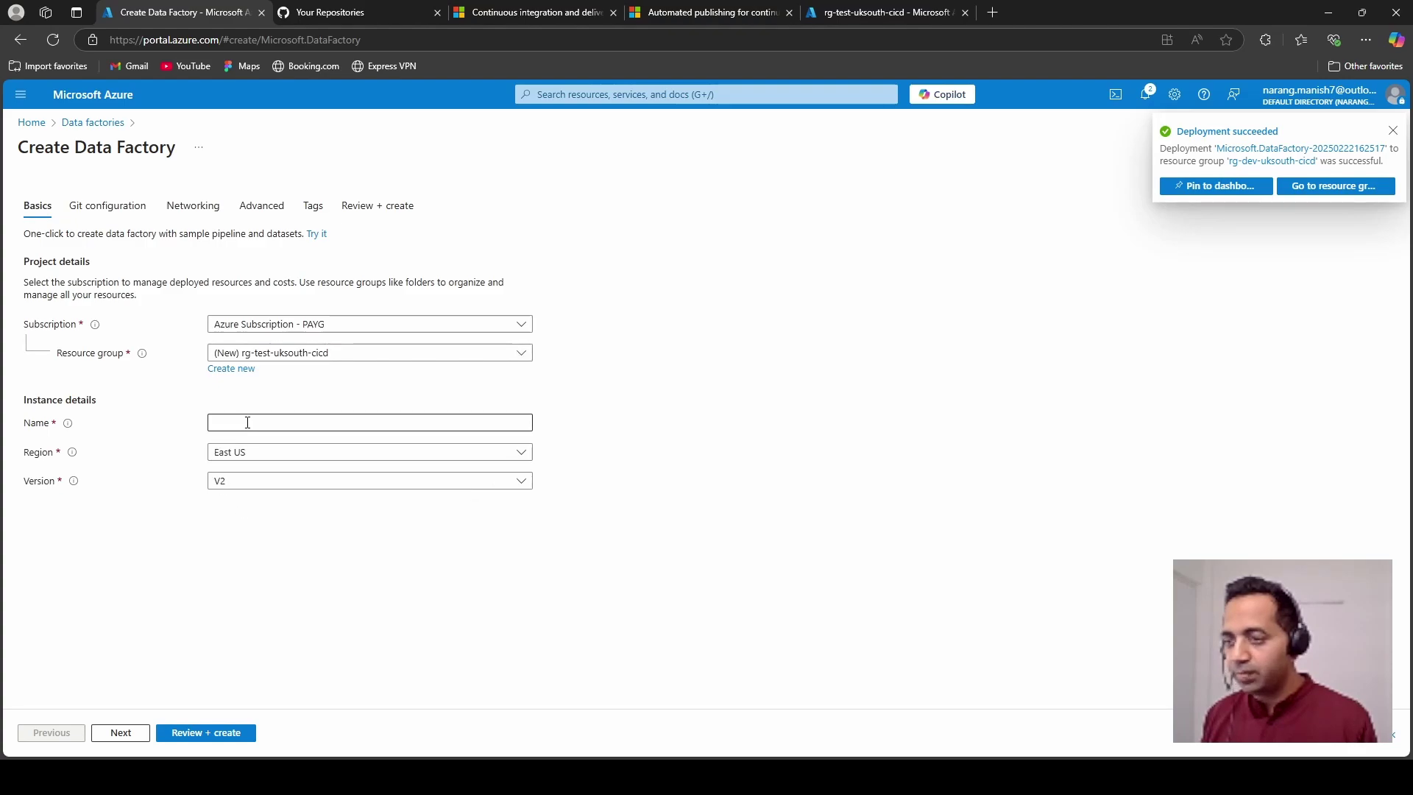
text(rg-dev-uksouth-cicd)
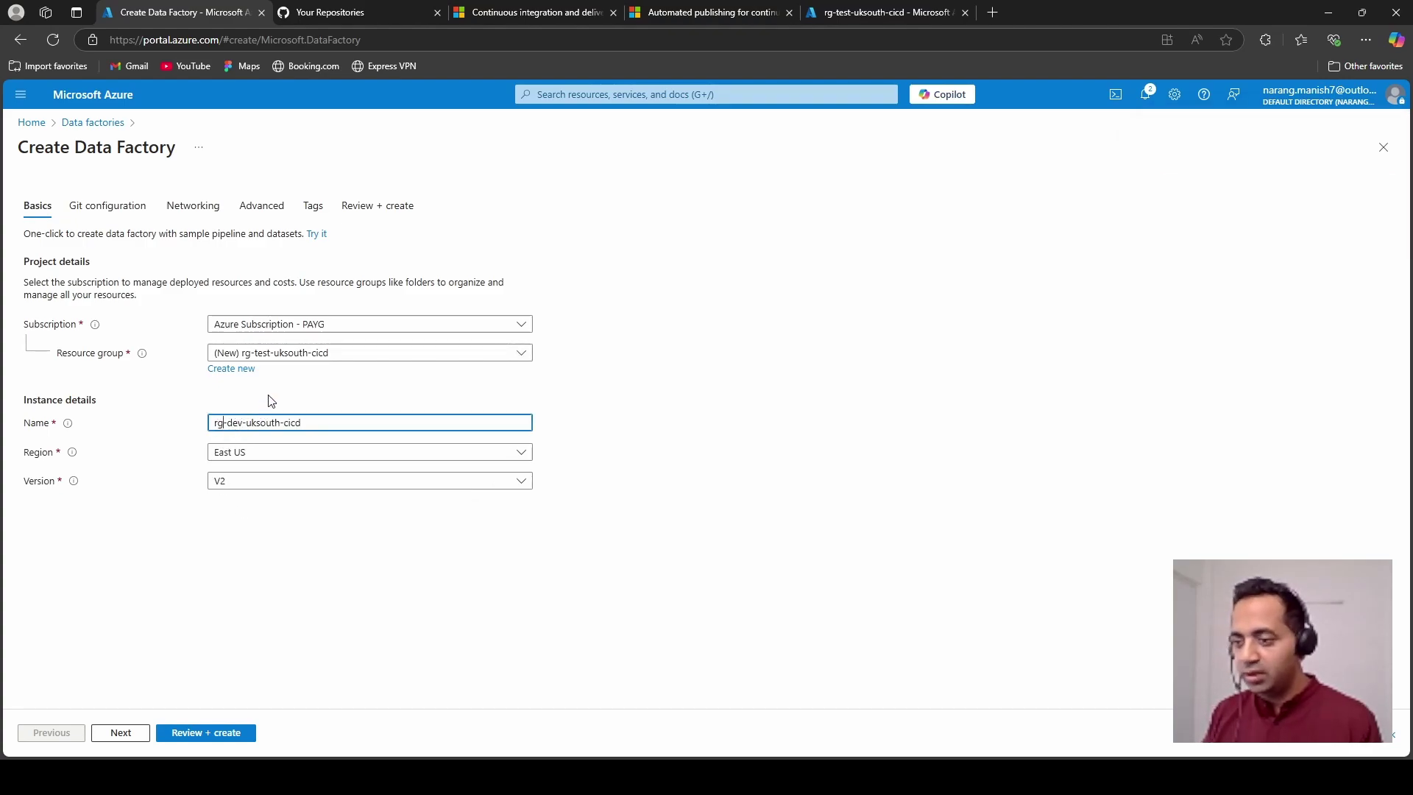
key(BackSpace)
key(BackSpace)
text(adf)
key(Right)
key(BackSpace)
key(BackSpace)
key(BackSpace)
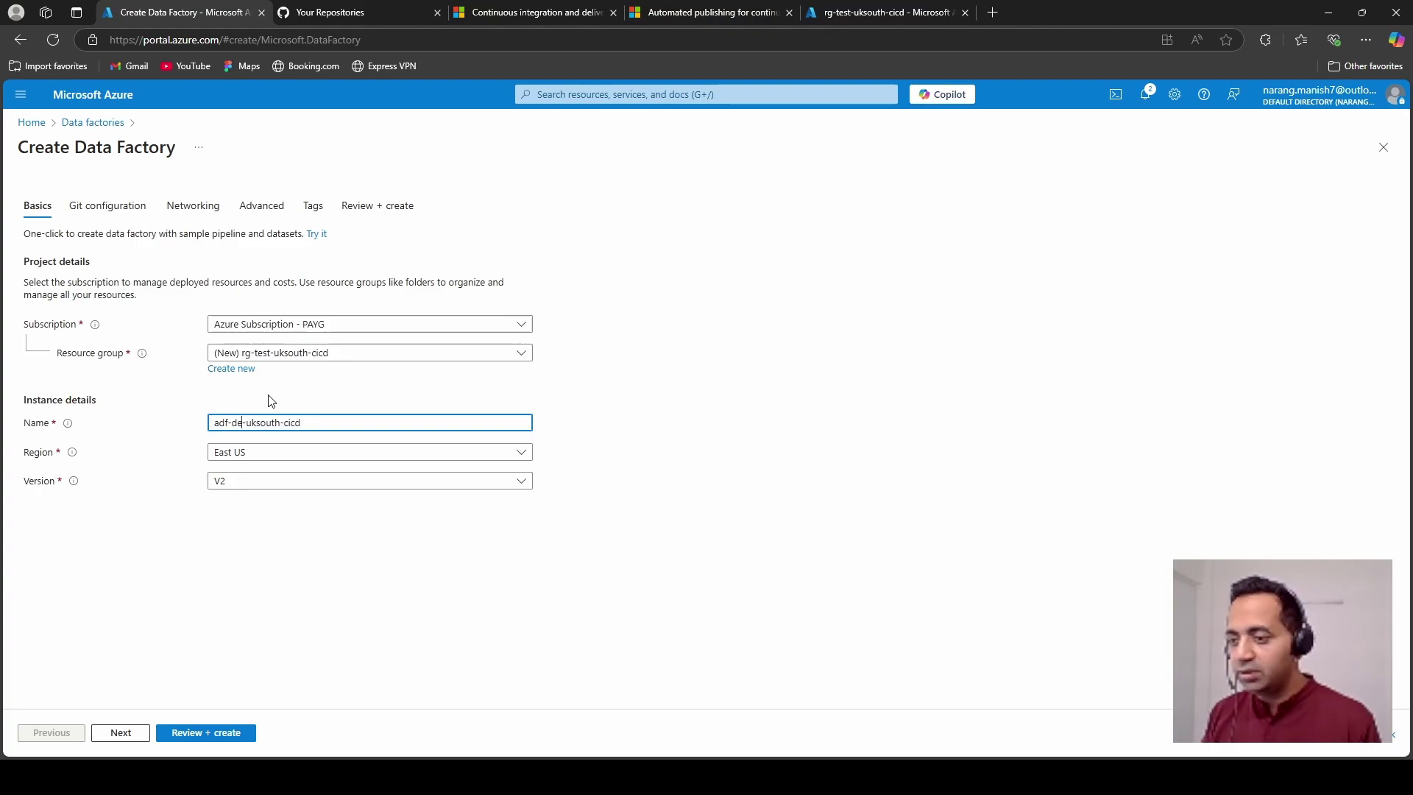
text(test)
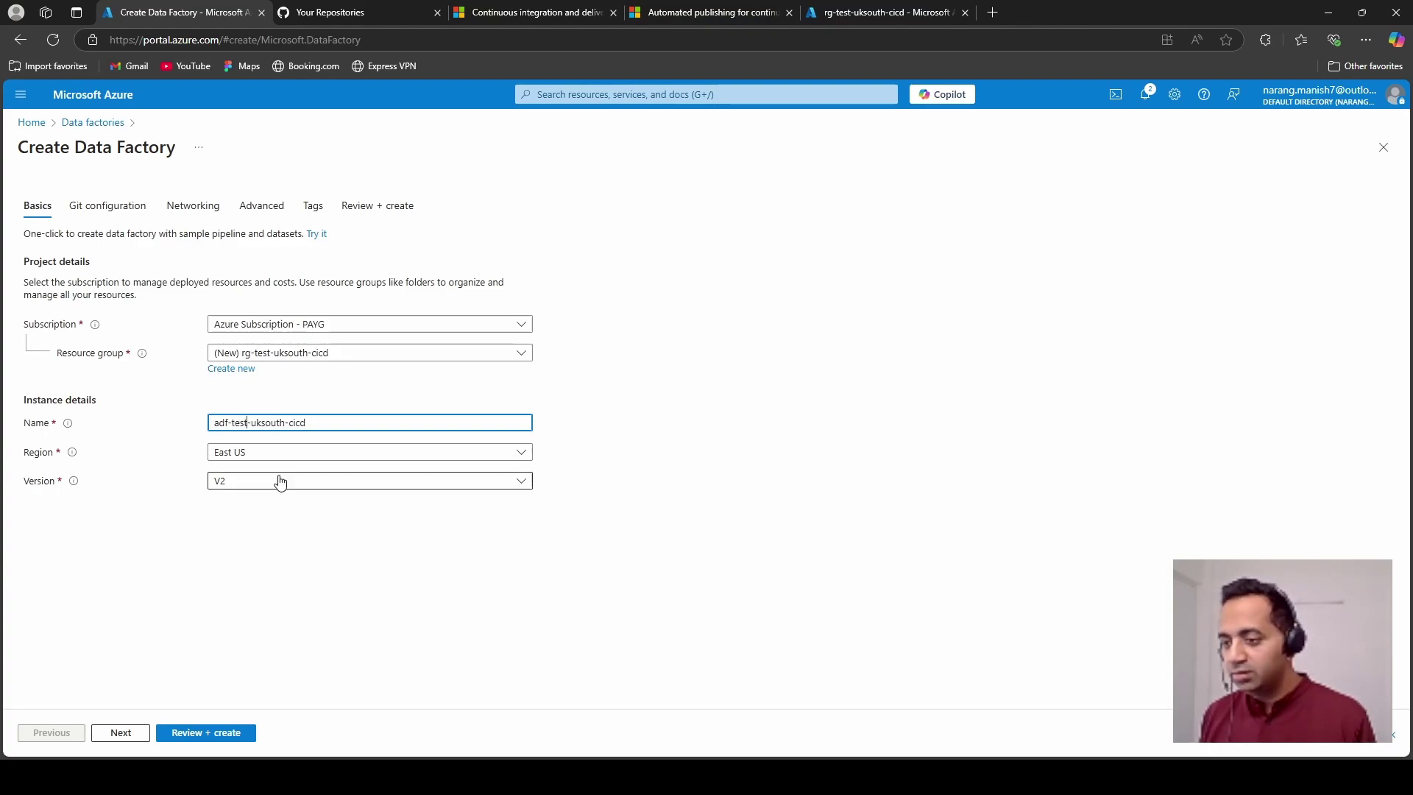
click(293, 457)
text(uk)
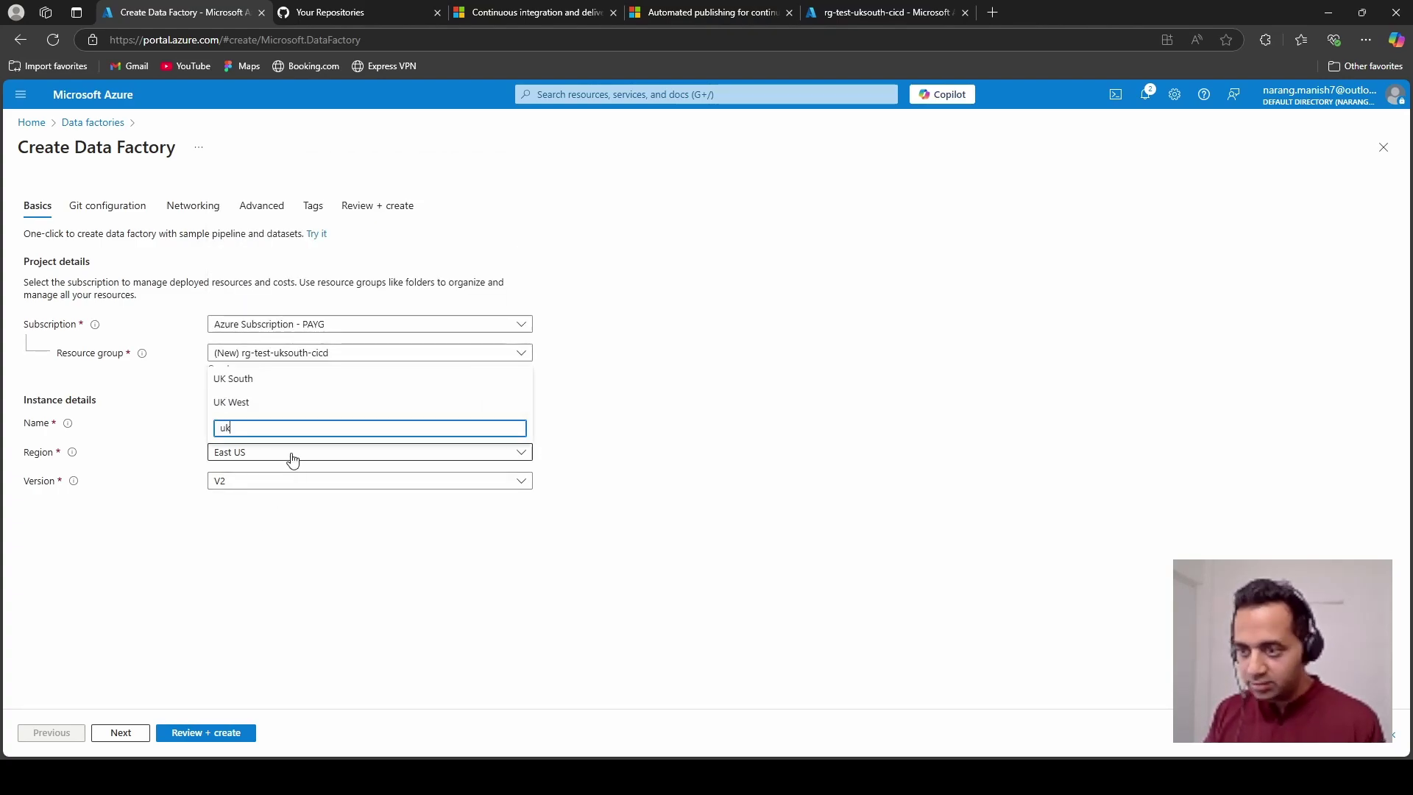
click(294, 379)
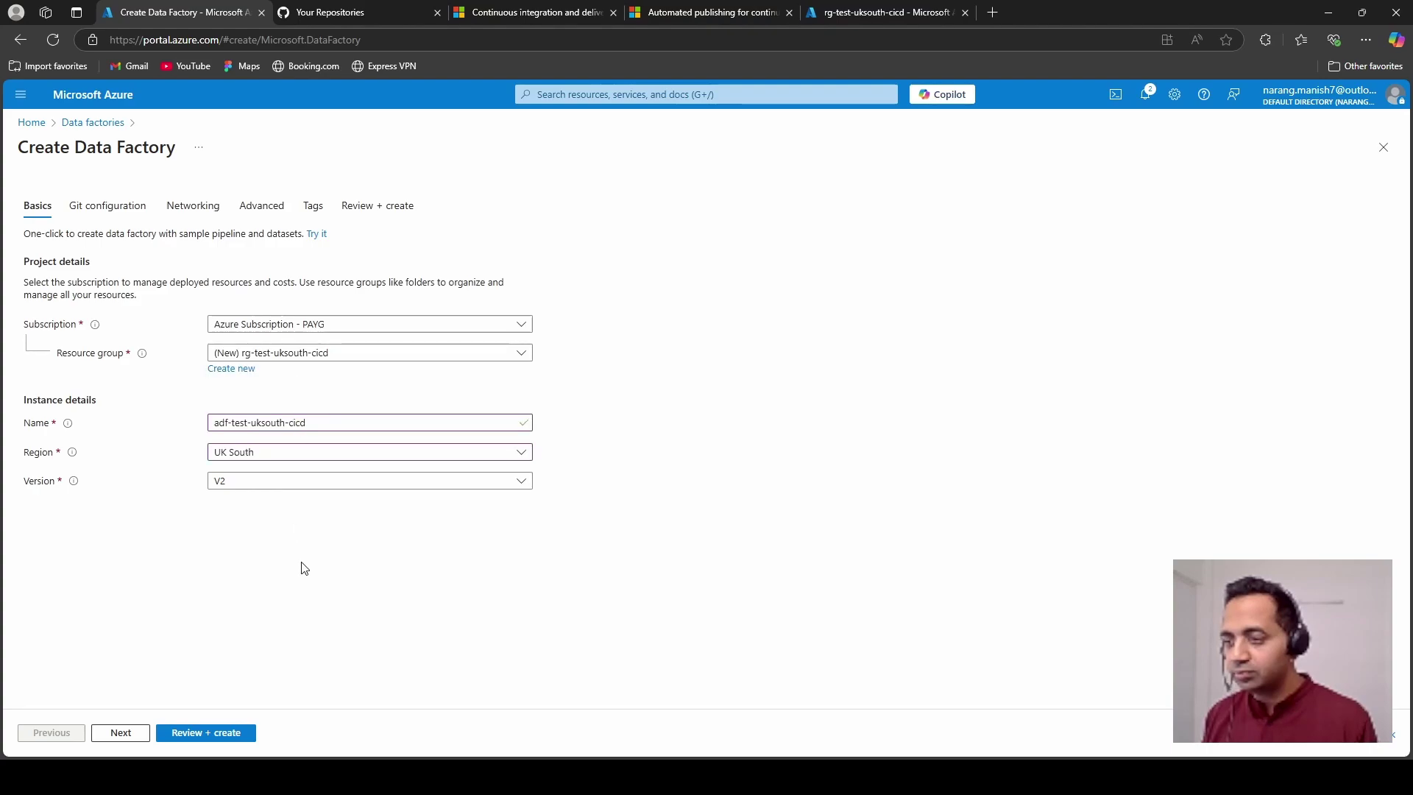
Step: Create the test data factory and go back to the list of data factories
click(213, 734)
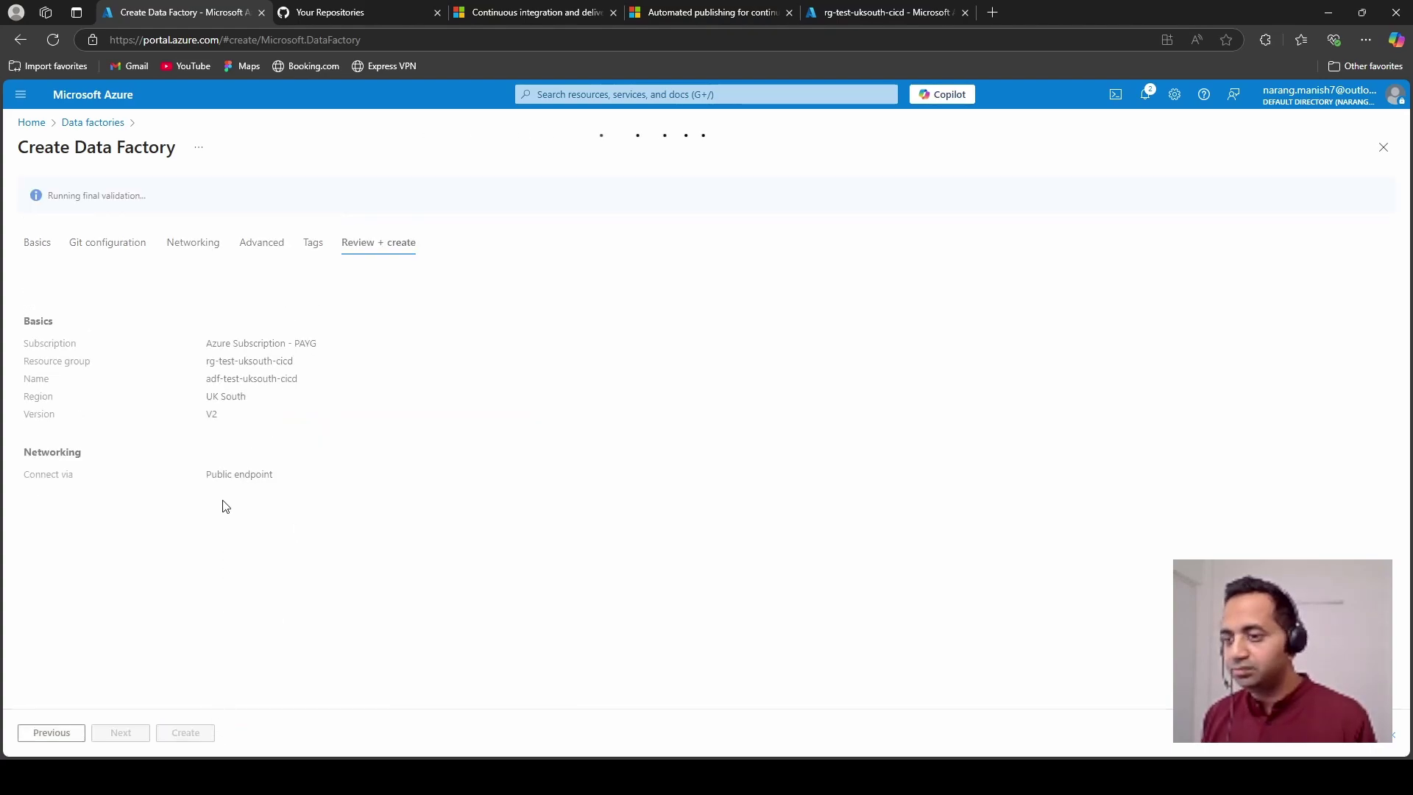
click(185, 736)
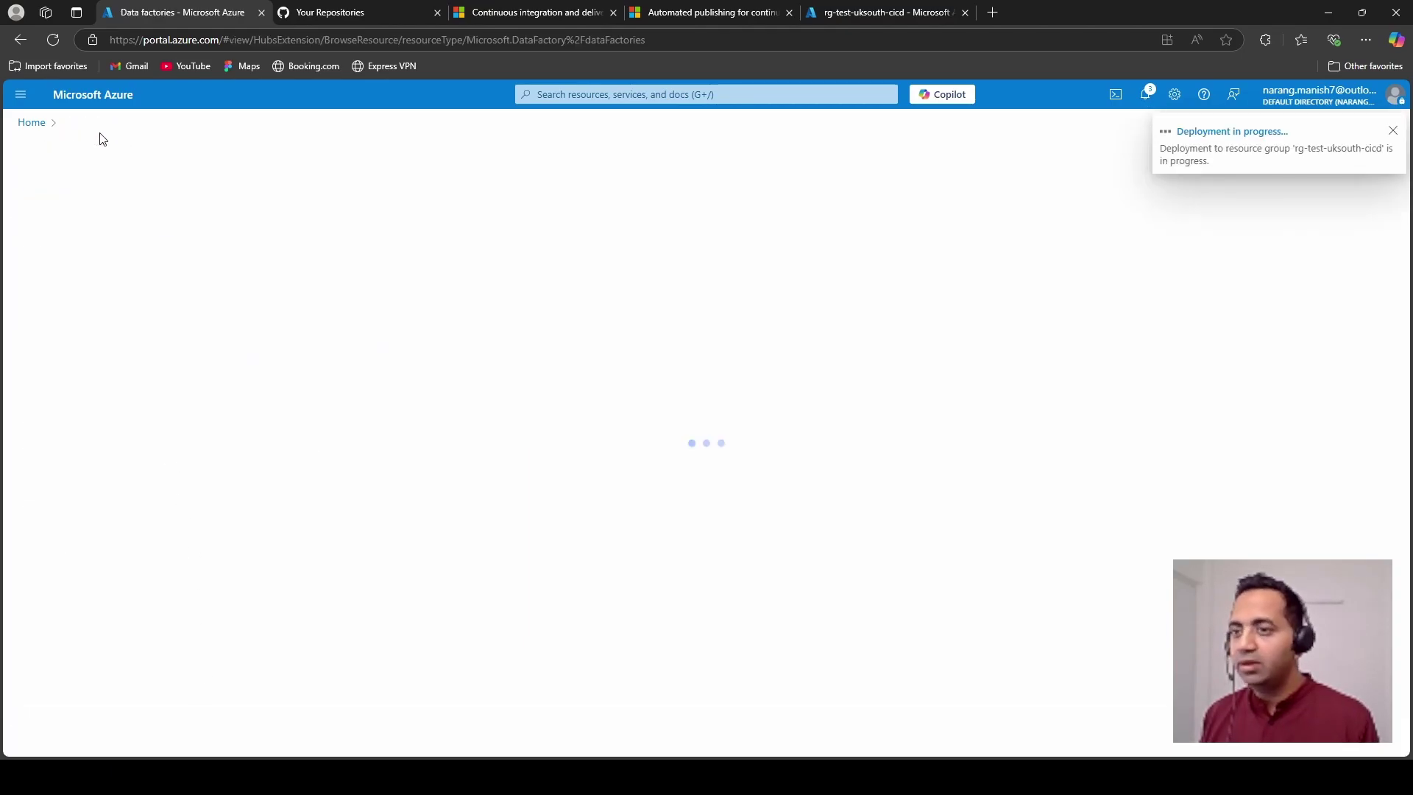
click(30, 123)
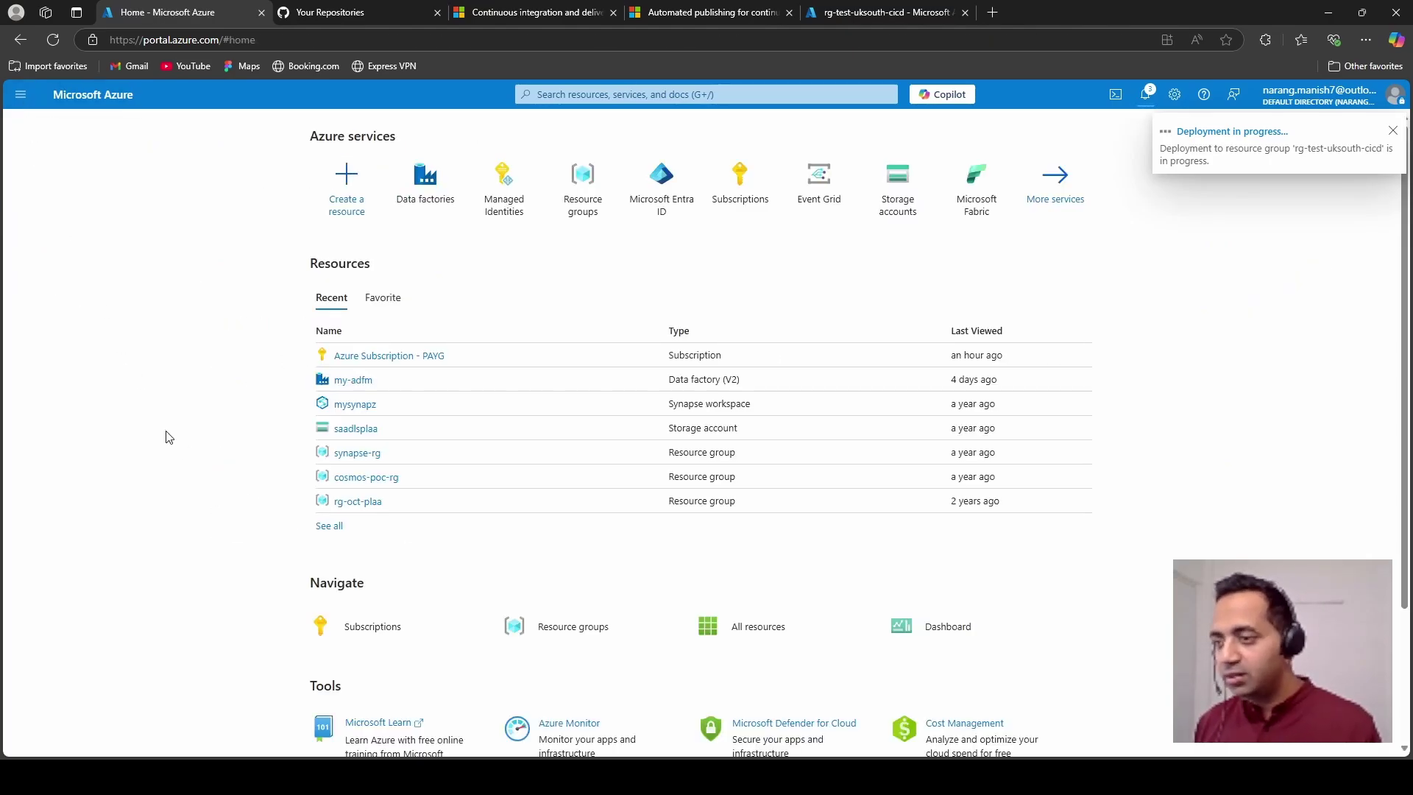
click(421, 180)
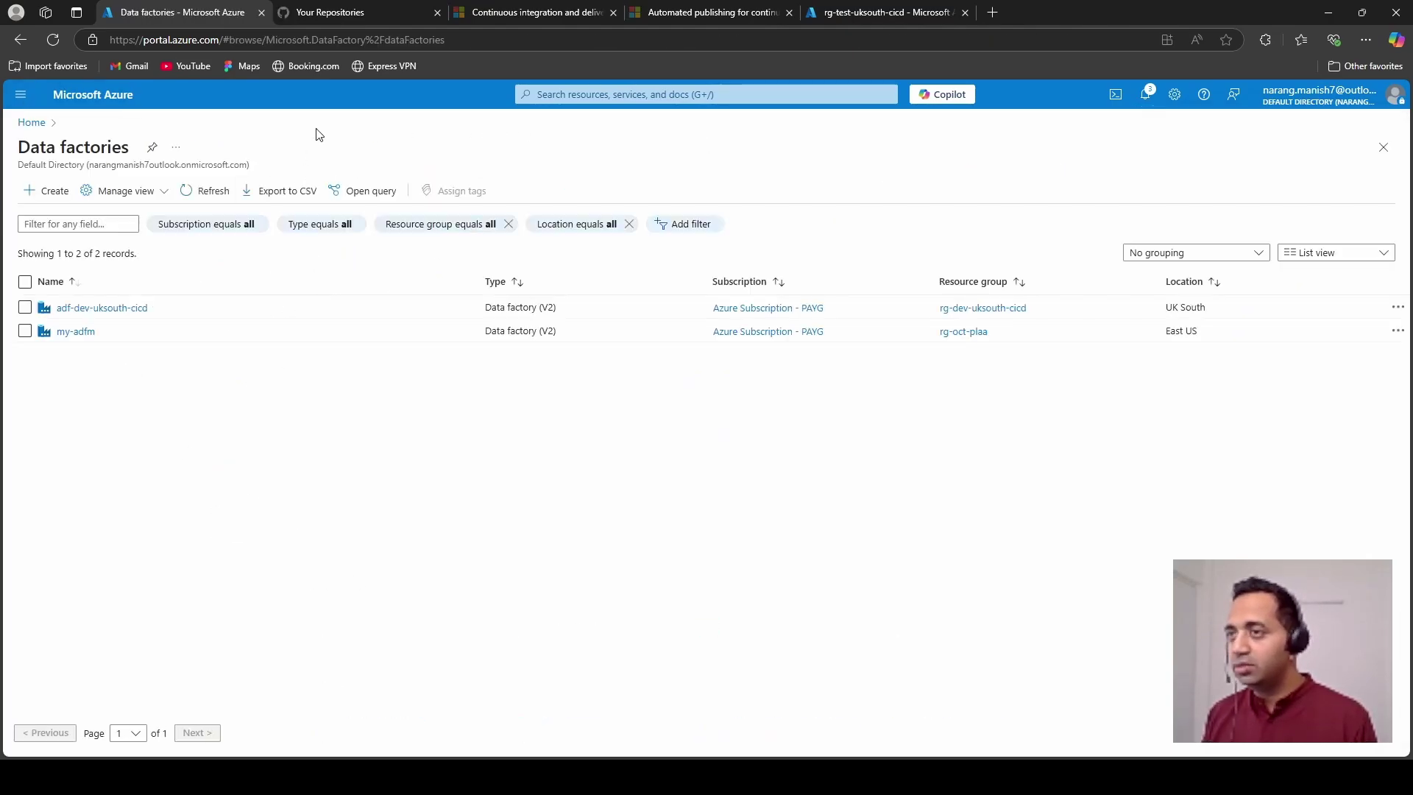
Step: Switch to GitHub and start a new repository named adf_github_cicd_repo
click(361, 12)
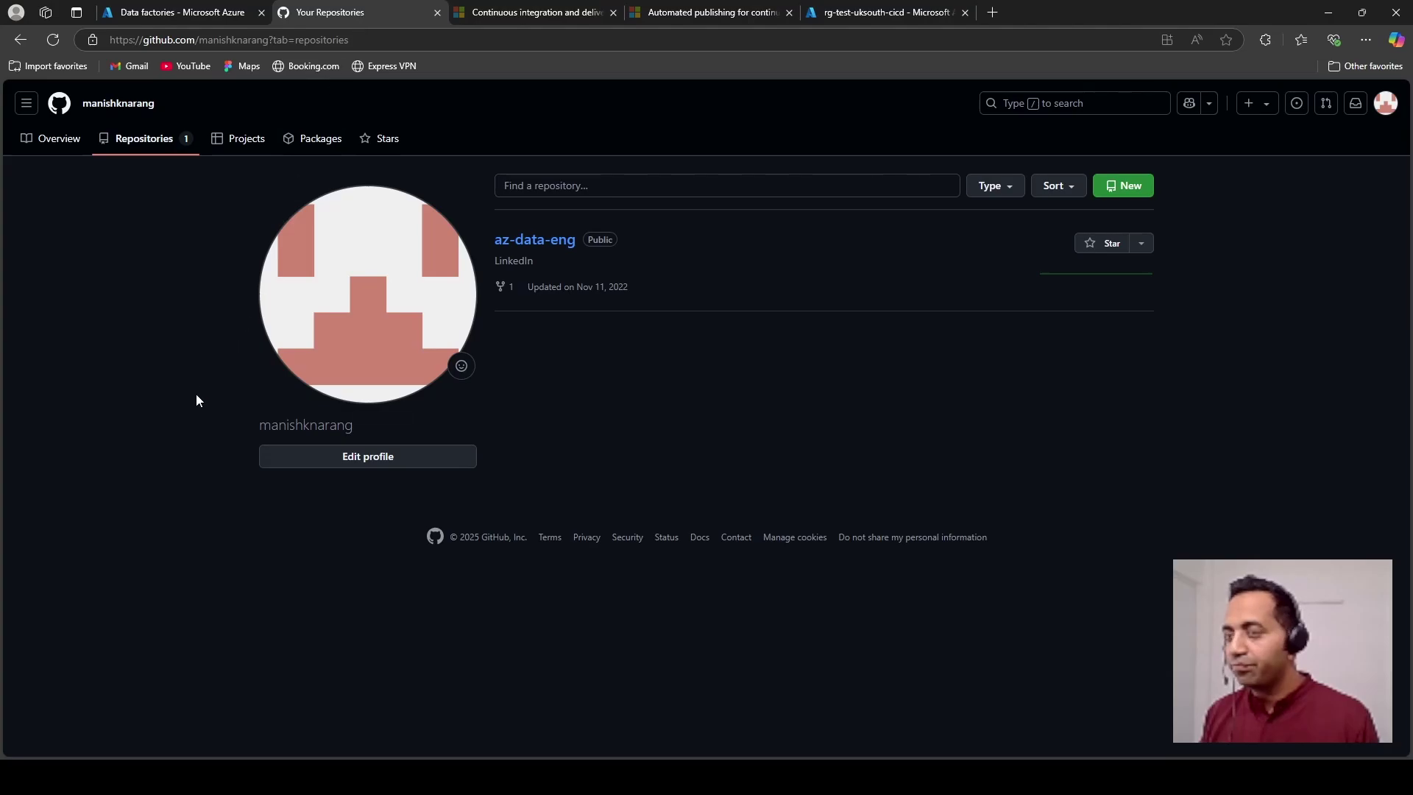
click(1124, 188)
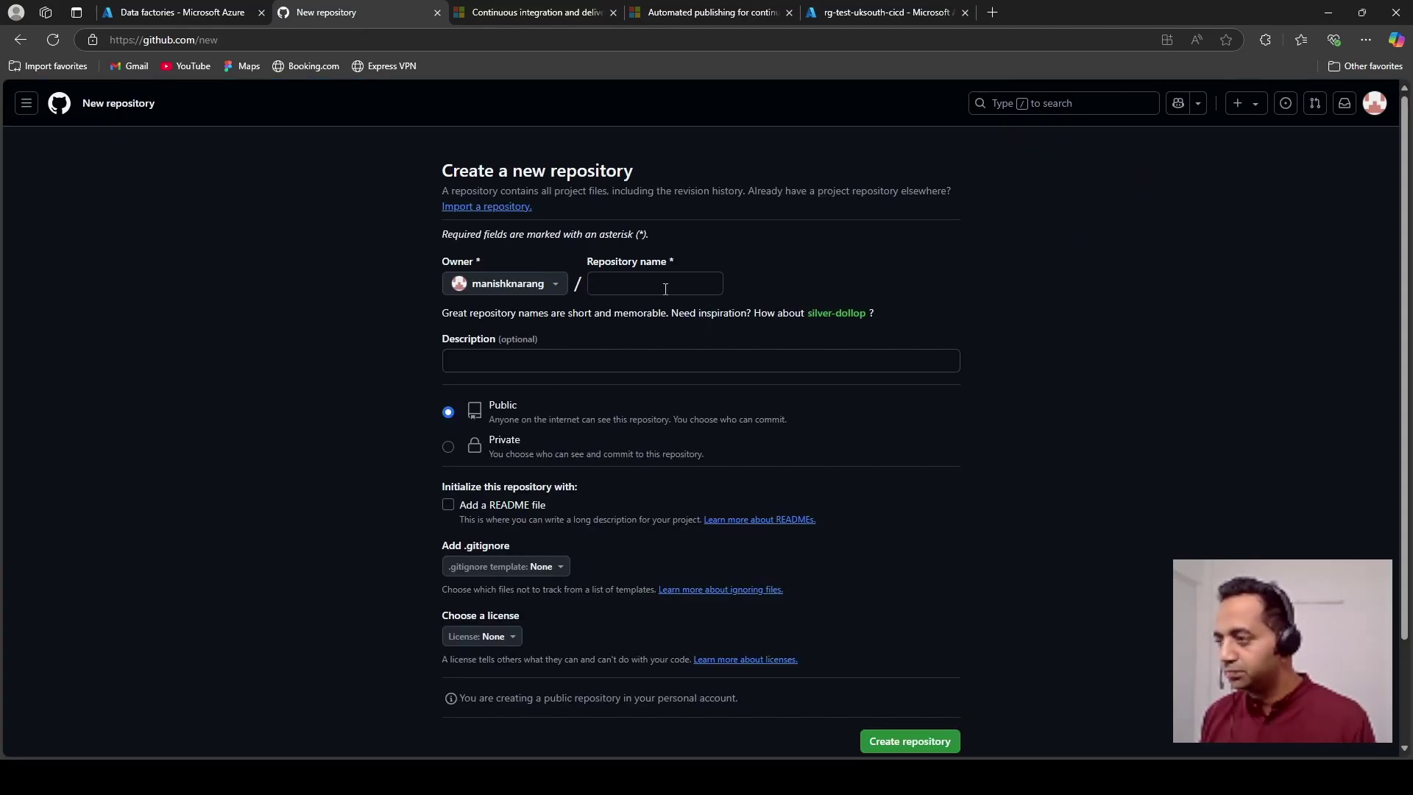
click(664, 288)
scroll(1000, 300, down, 1)
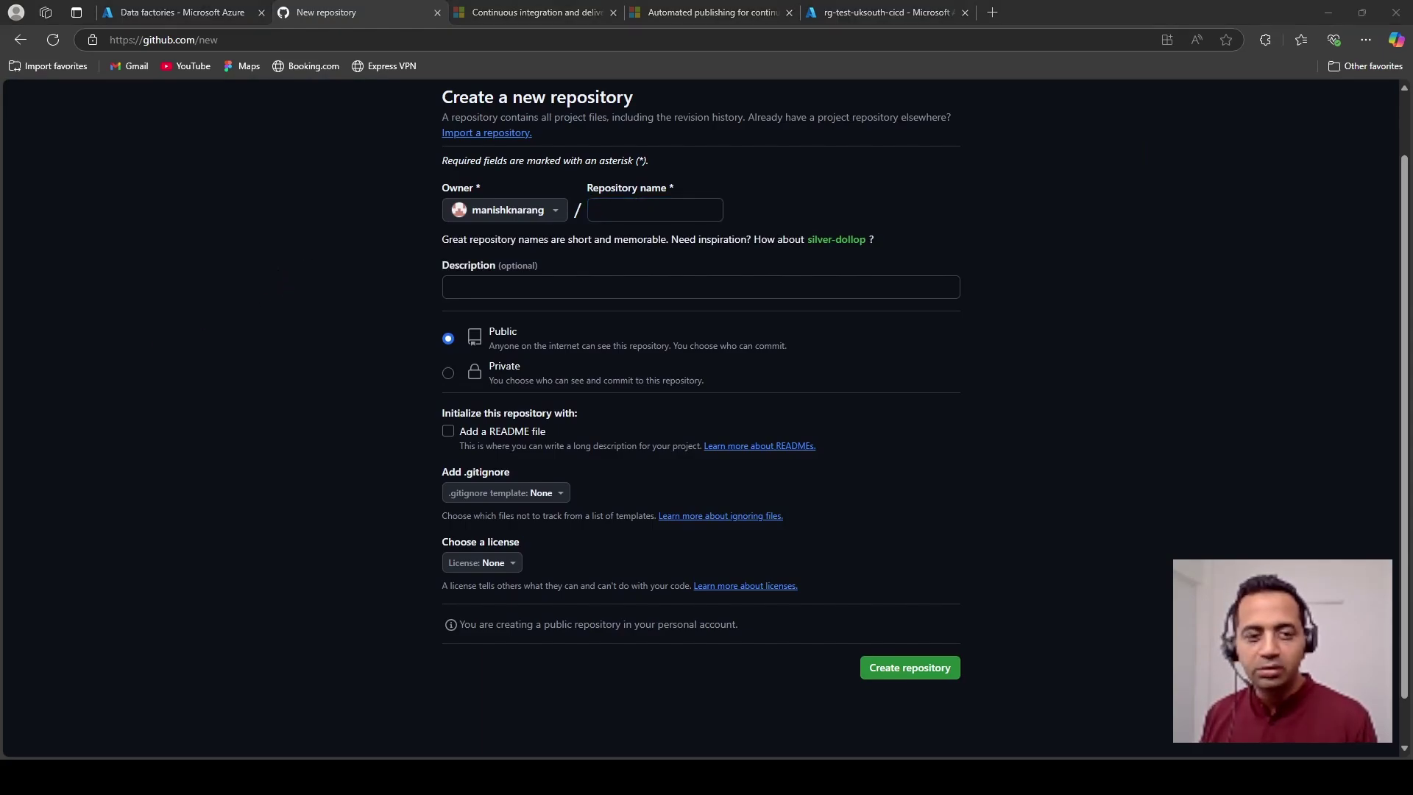
key(alt+Tab)
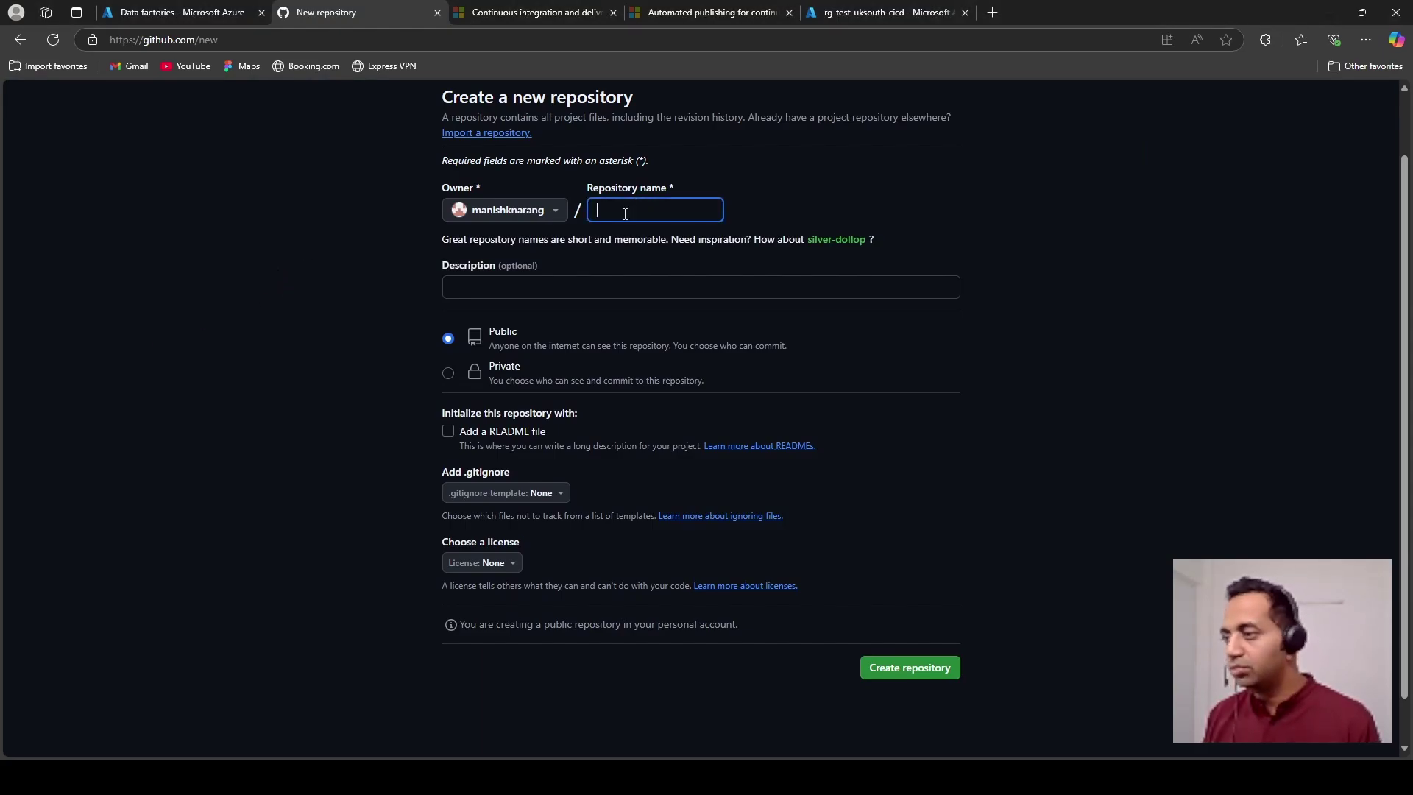
text(adf_github_cicd_repo)
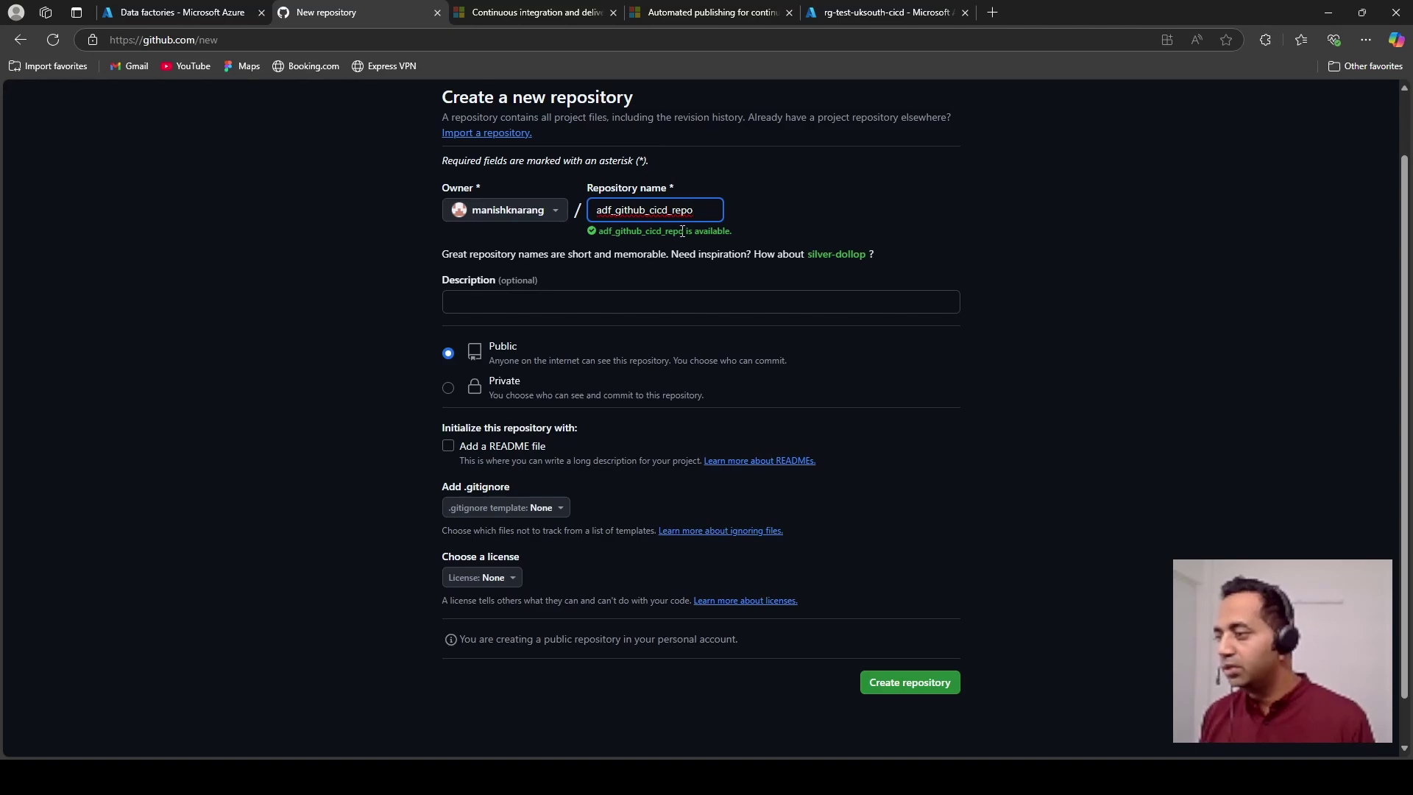
Step: Make the new repository private with a README file and create it
click(451, 390)
click(448, 446)
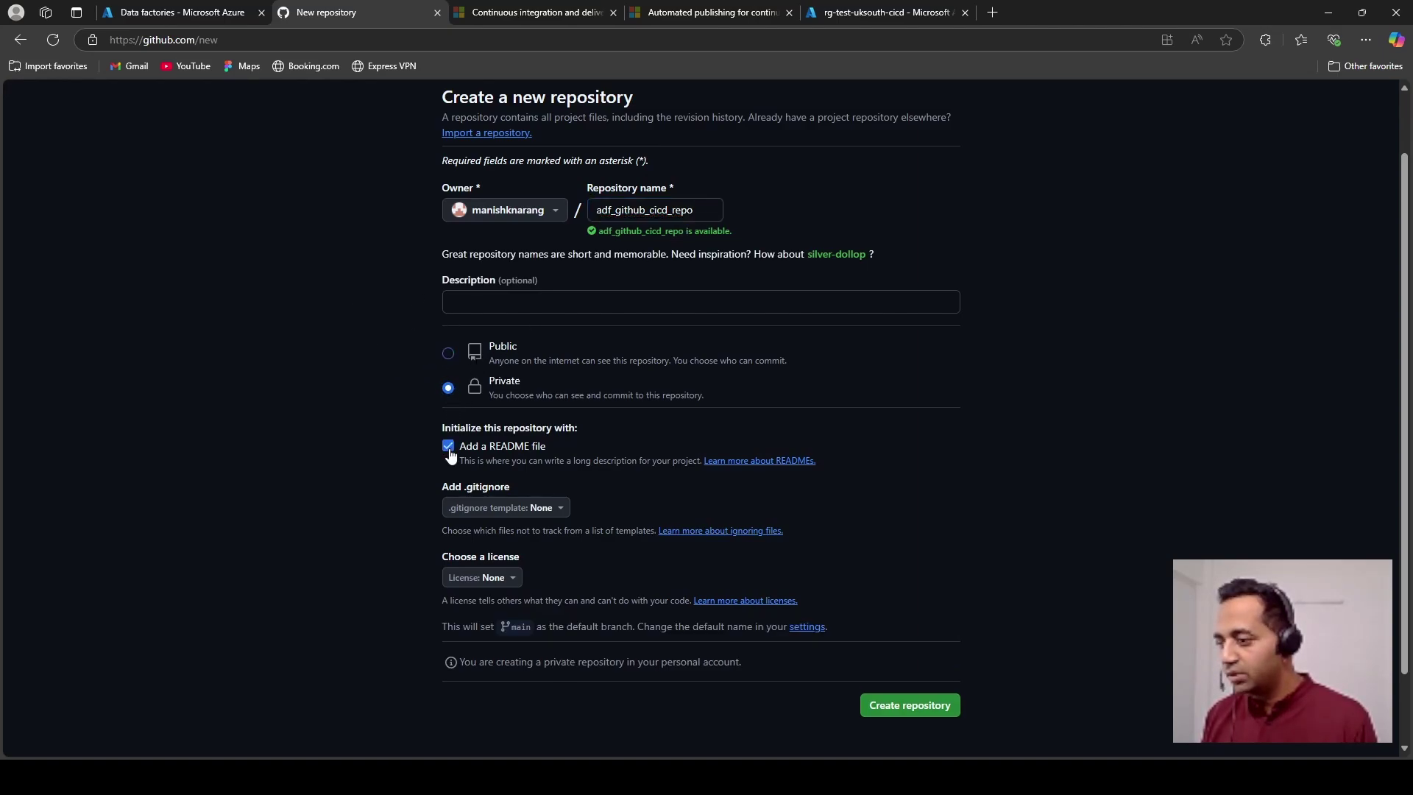
click(905, 705)
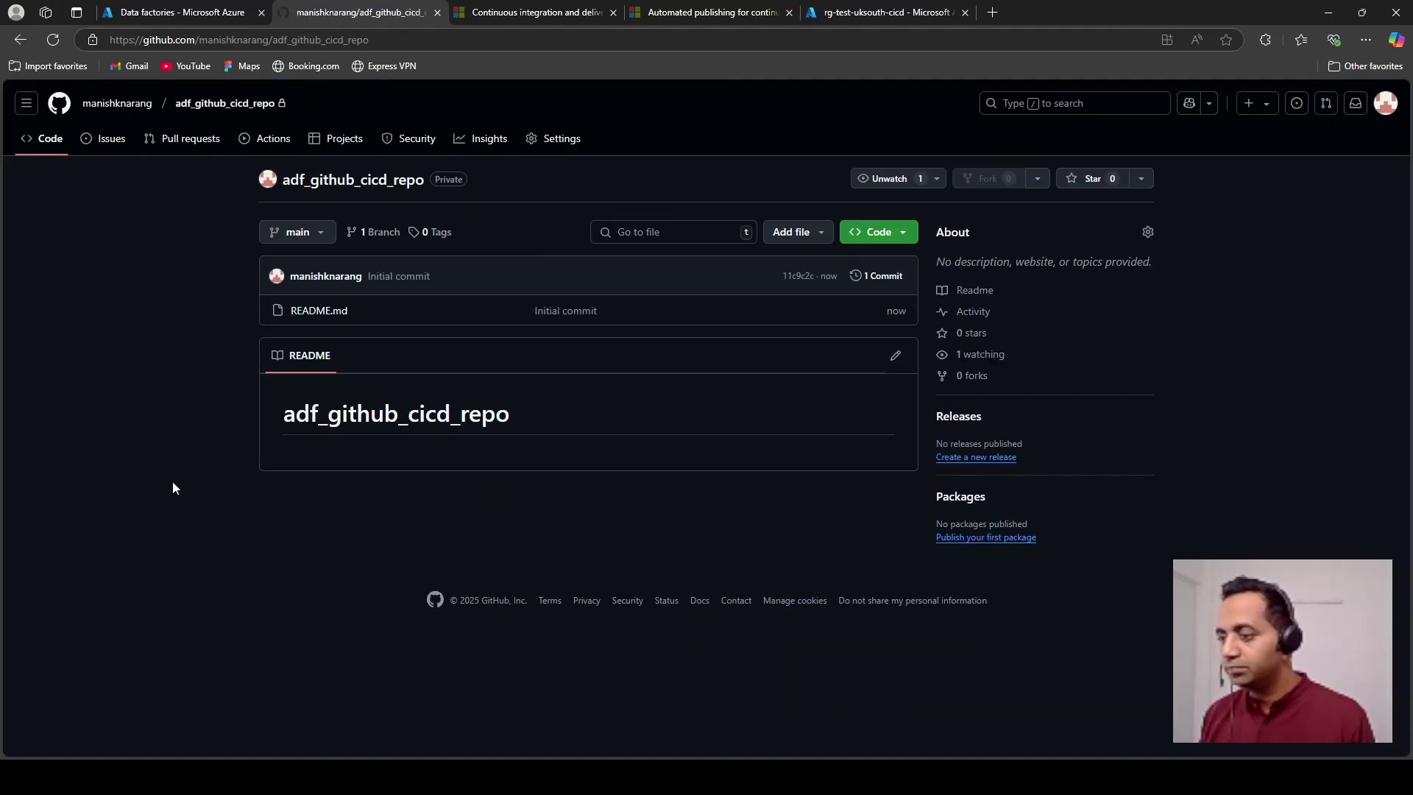
Step: Switch to the Azure portal, refresh the data factories list, and launch Data Factory Studio for adf-dev-uksouth-cicd
click(173, 13)
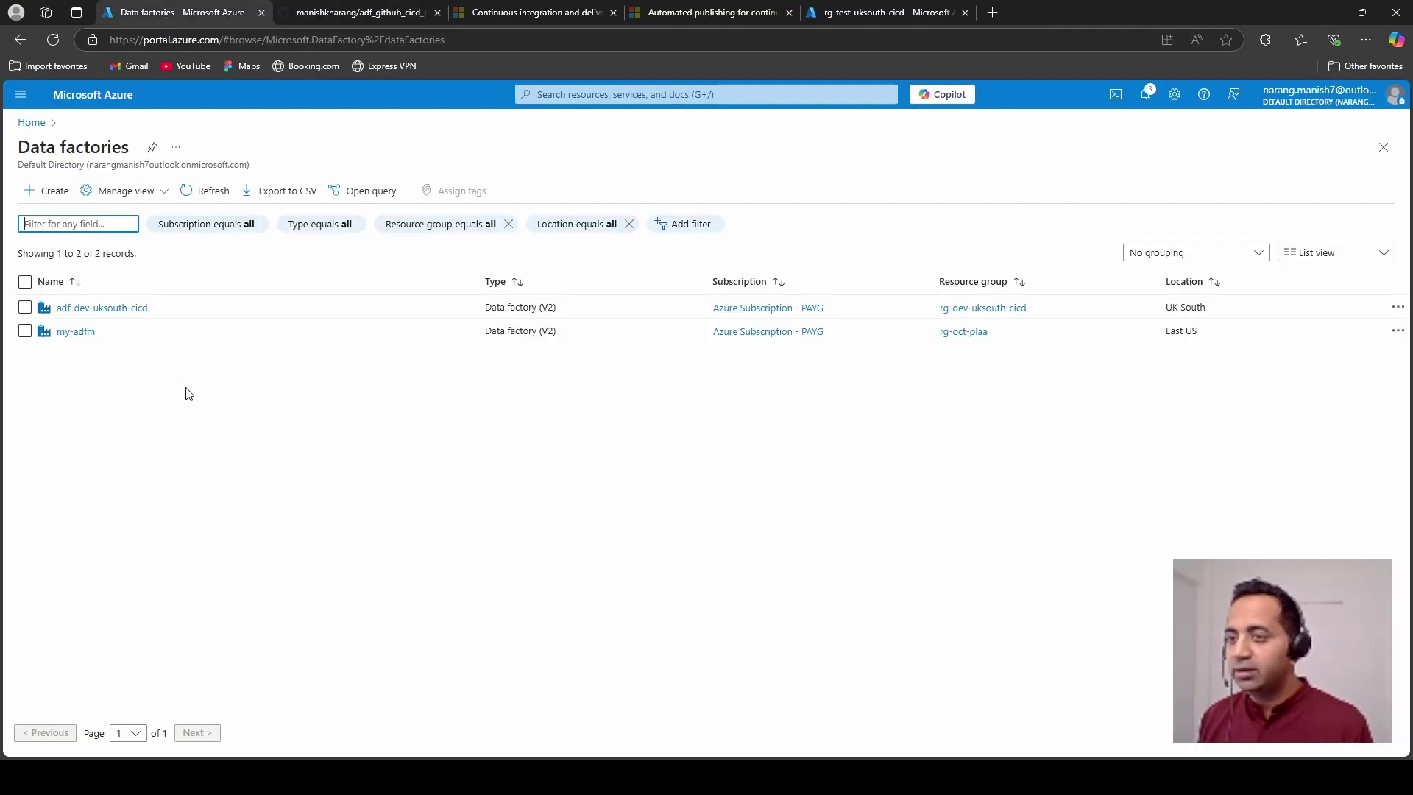
click(189, 197)
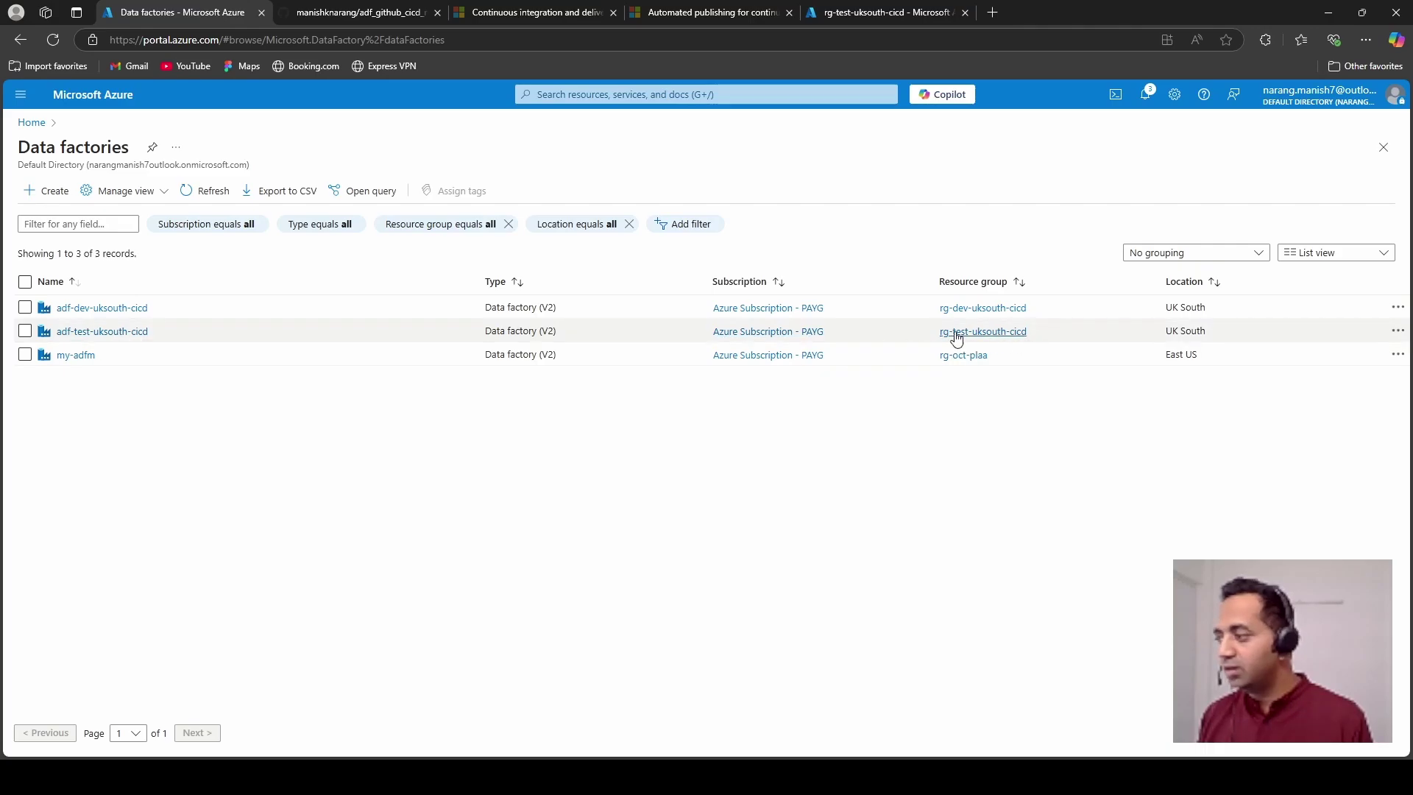
click(103, 307)
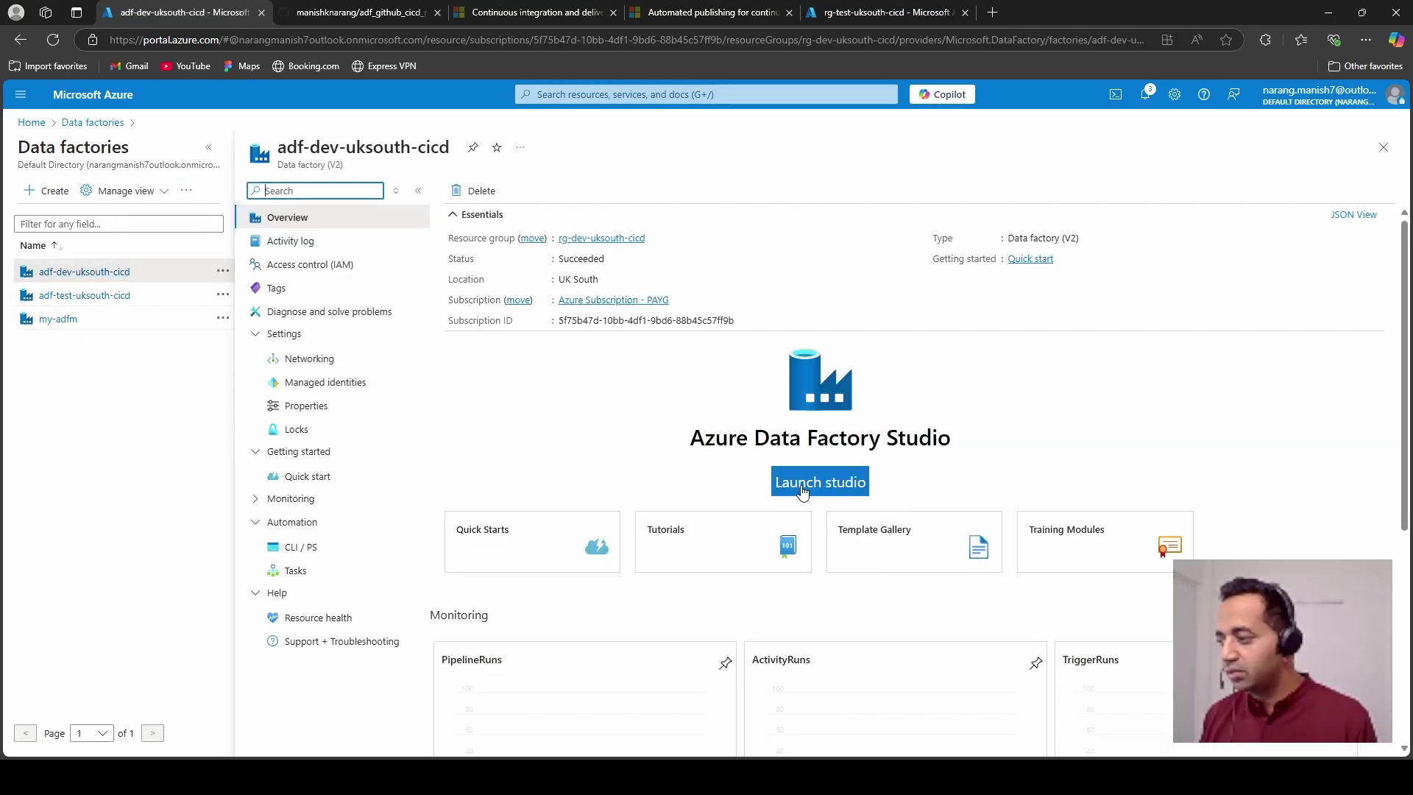
click(806, 482)
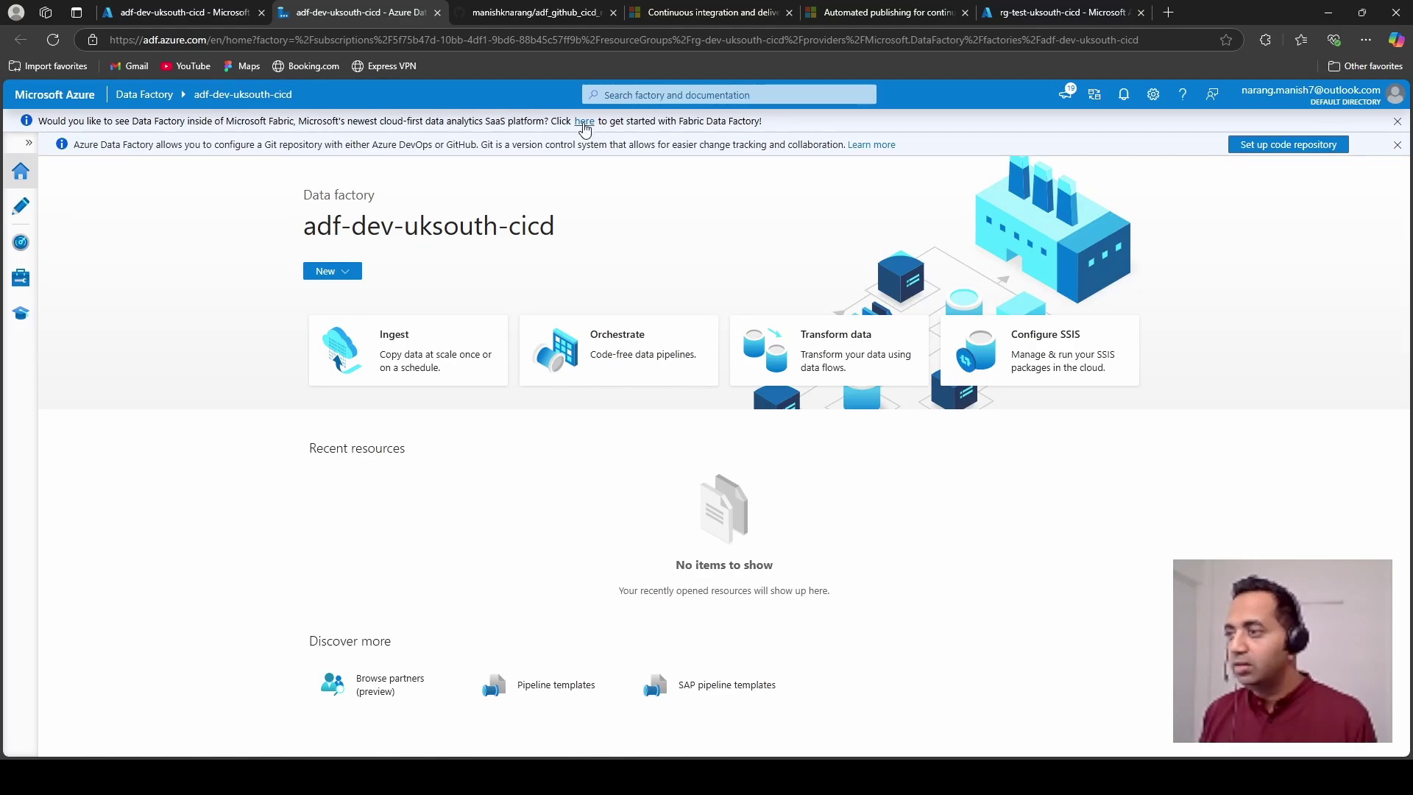
Step: Start configuring a Git repository for the dev data factory with GitHub as the repository type
click(21, 277)
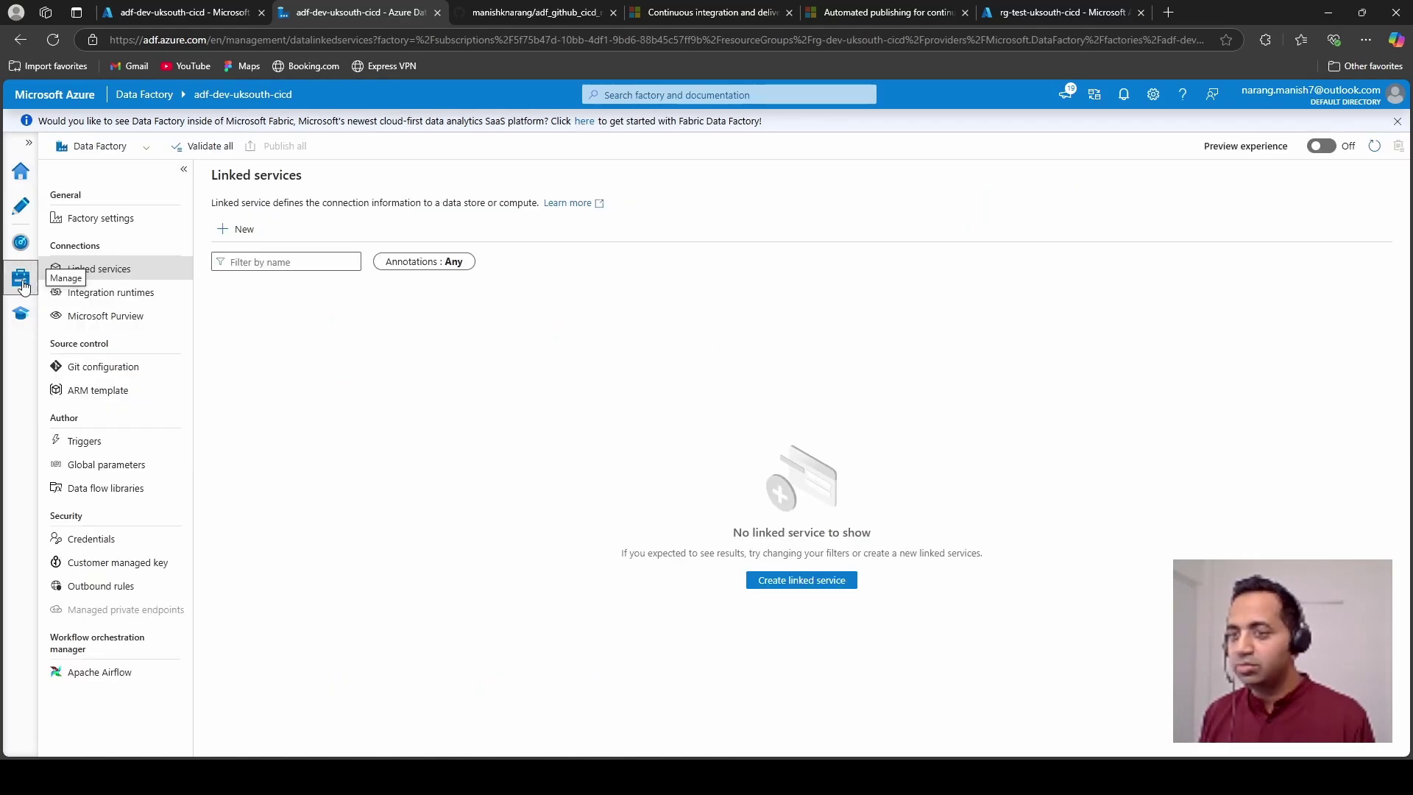
click(119, 368)
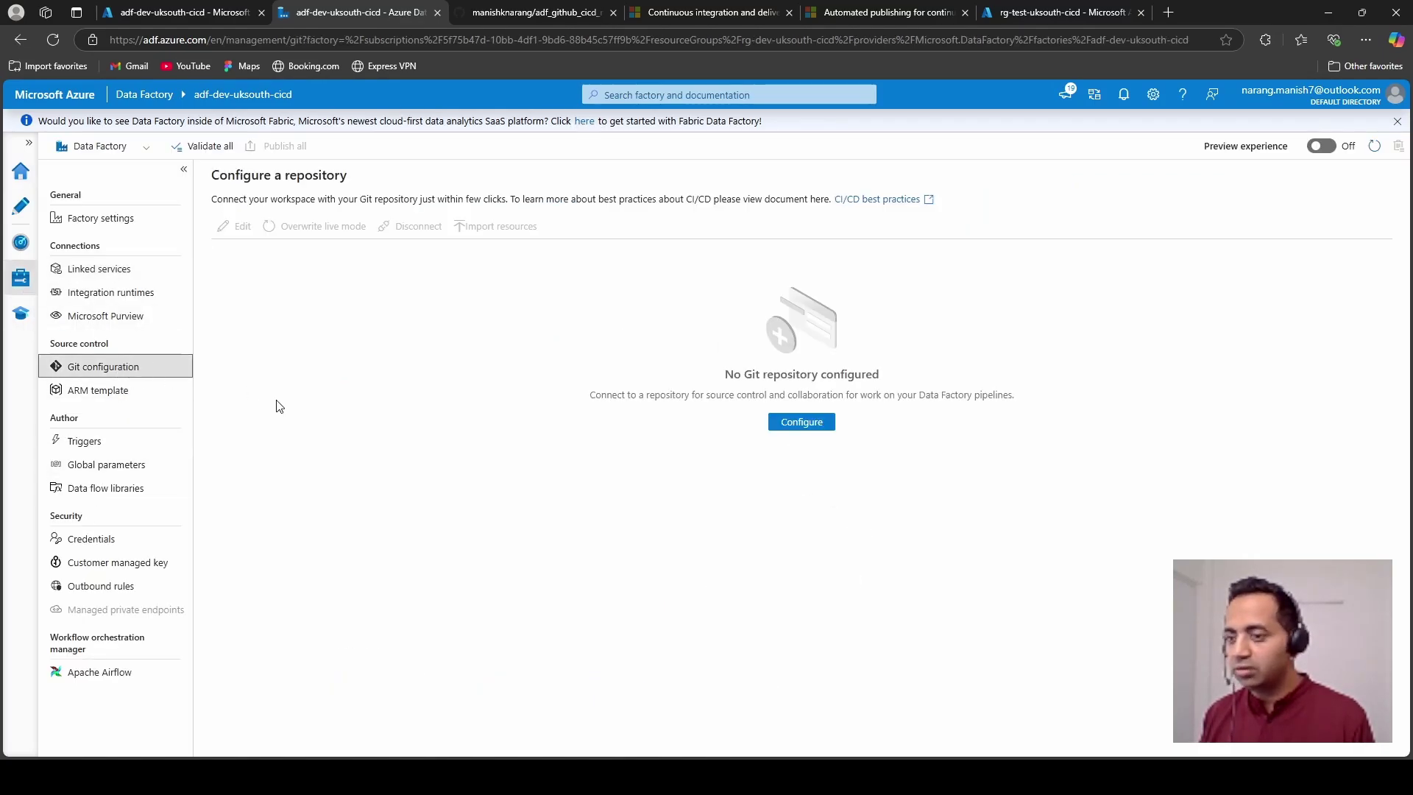
click(812, 426)
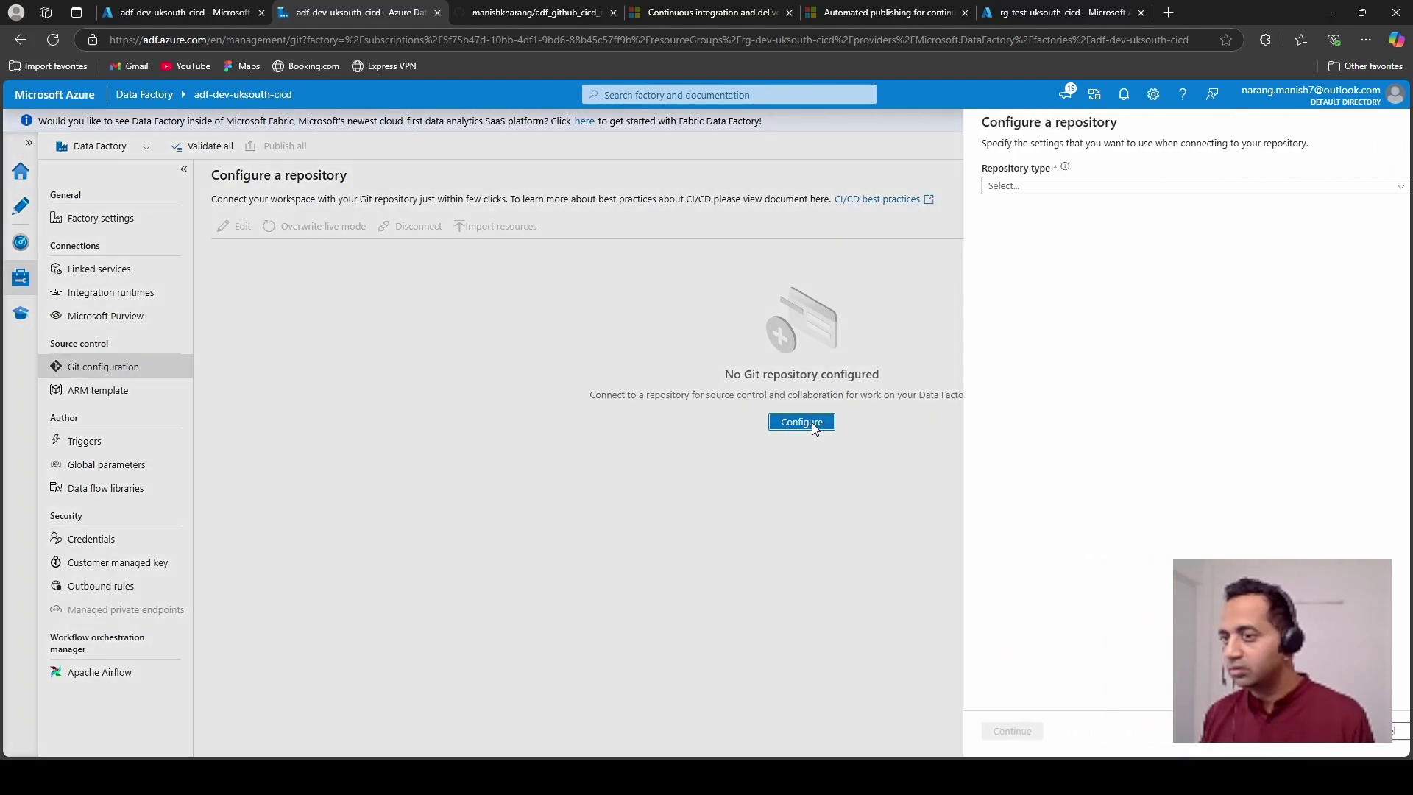
click(1198, 189)
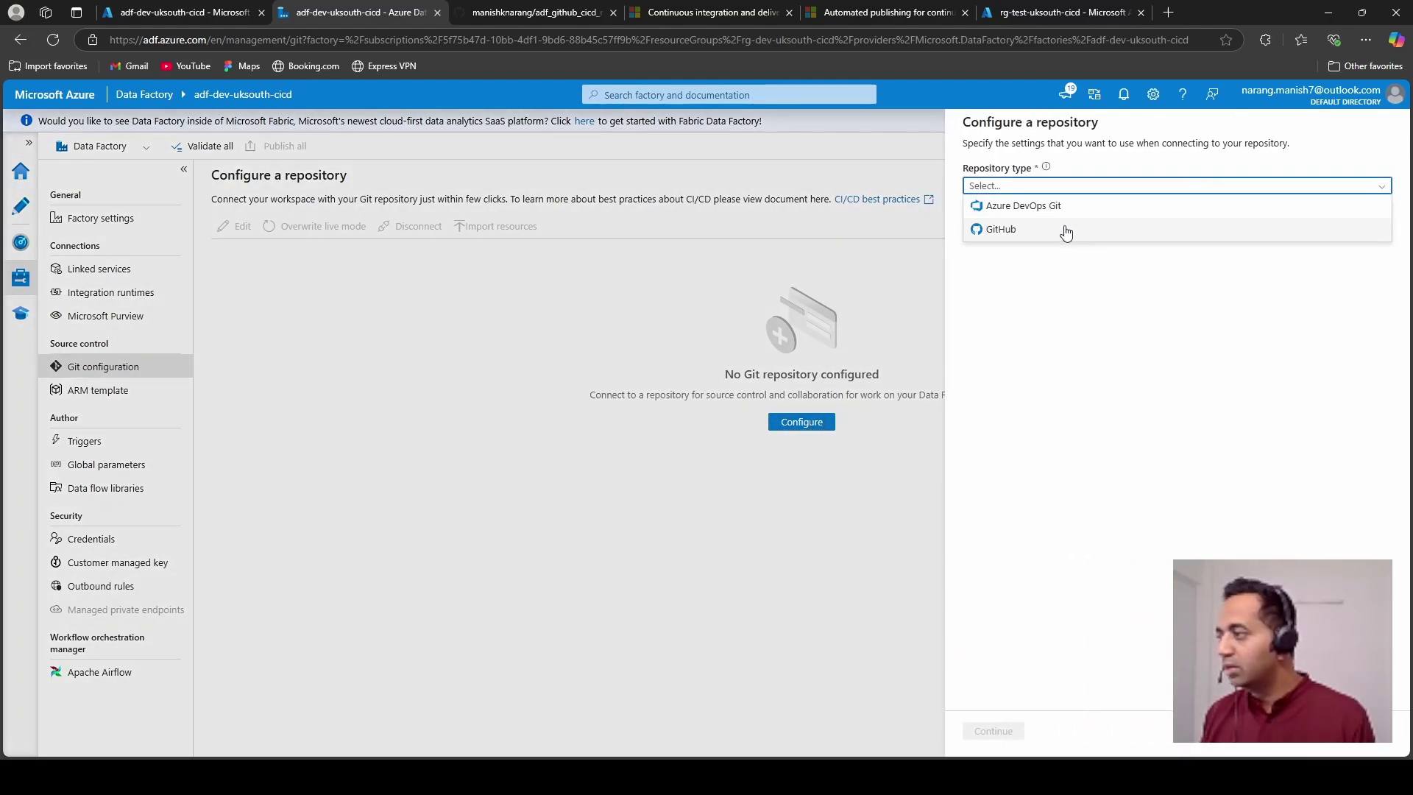
click(1025, 235)
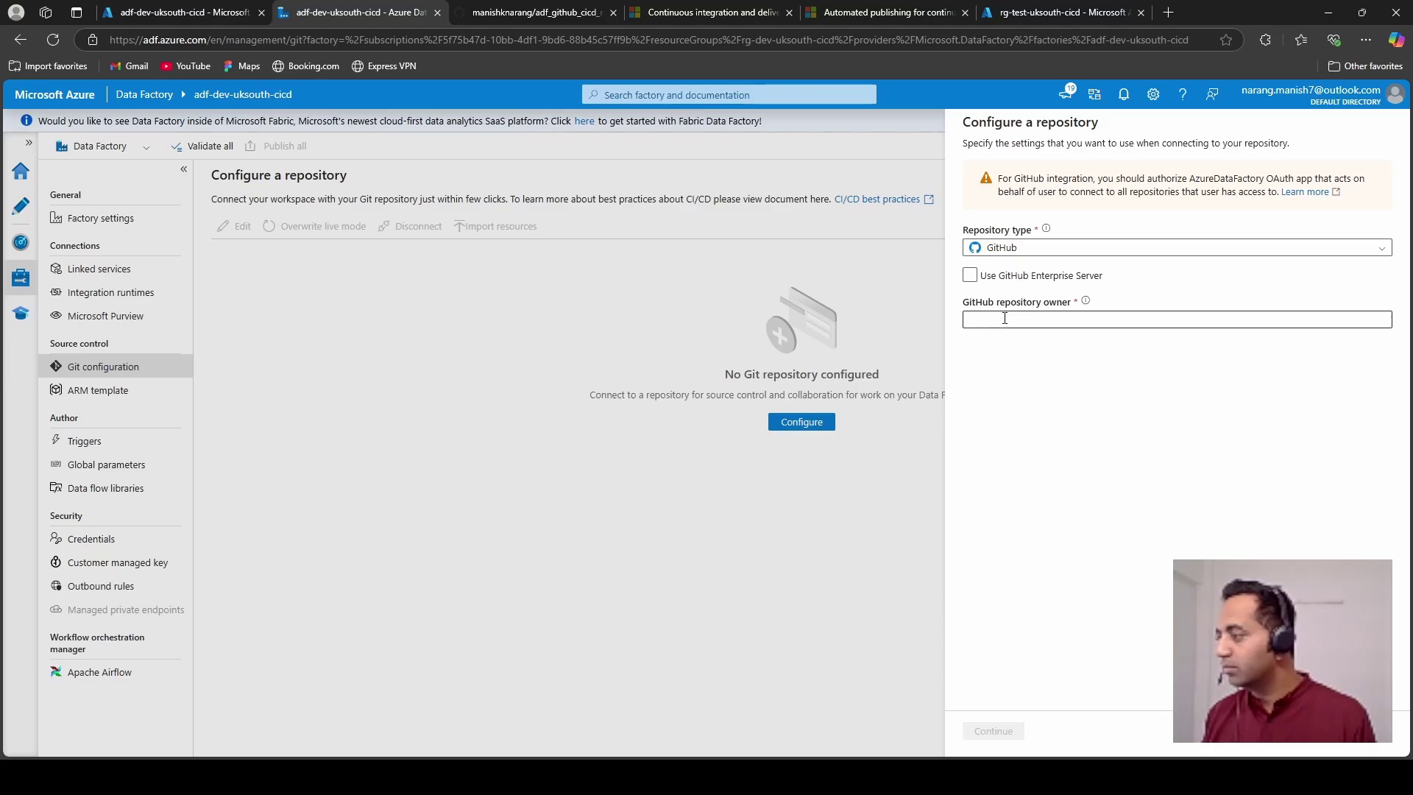
Step: Enter the GitHub repository owner's account name and check it against the repository page on GitHub
click(1004, 318)
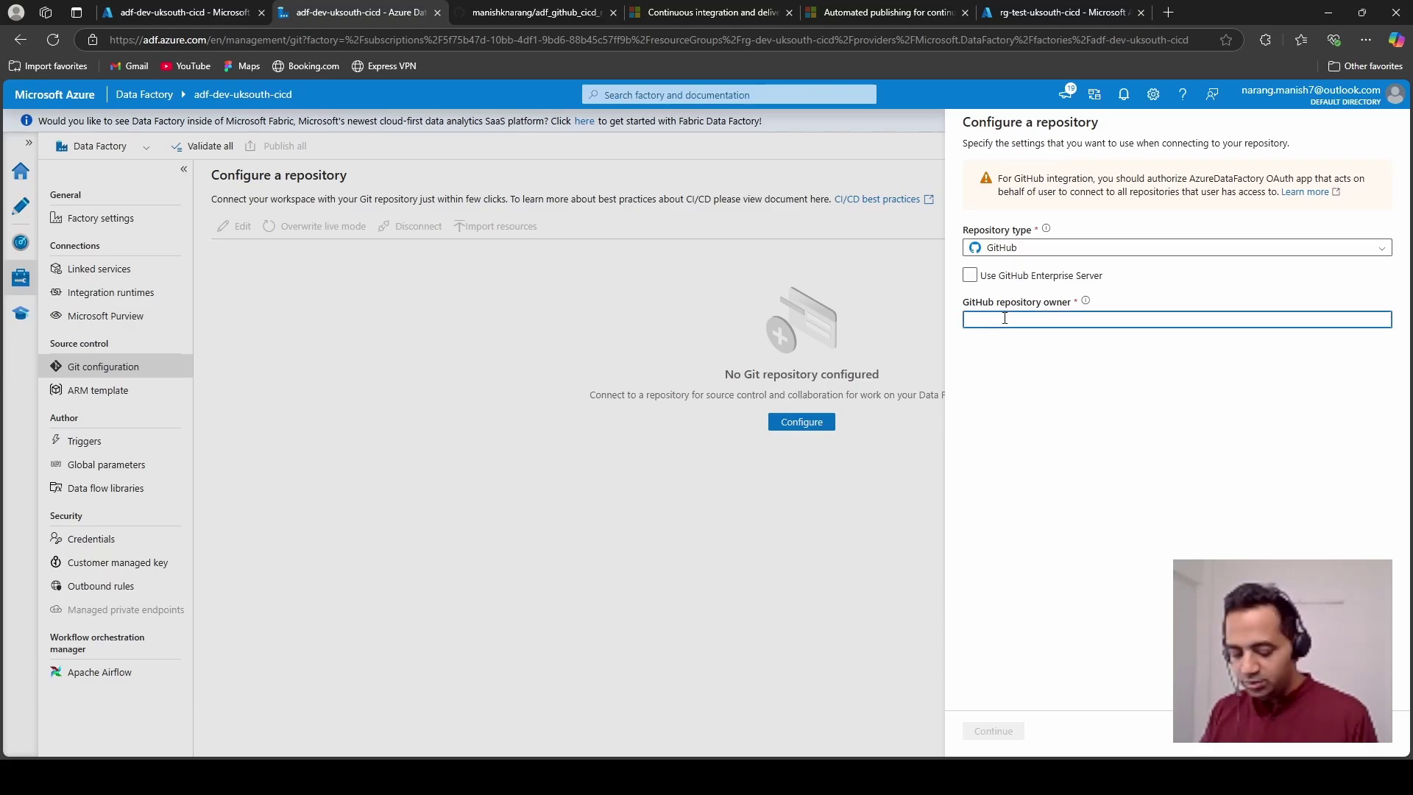
text(manishknarang)
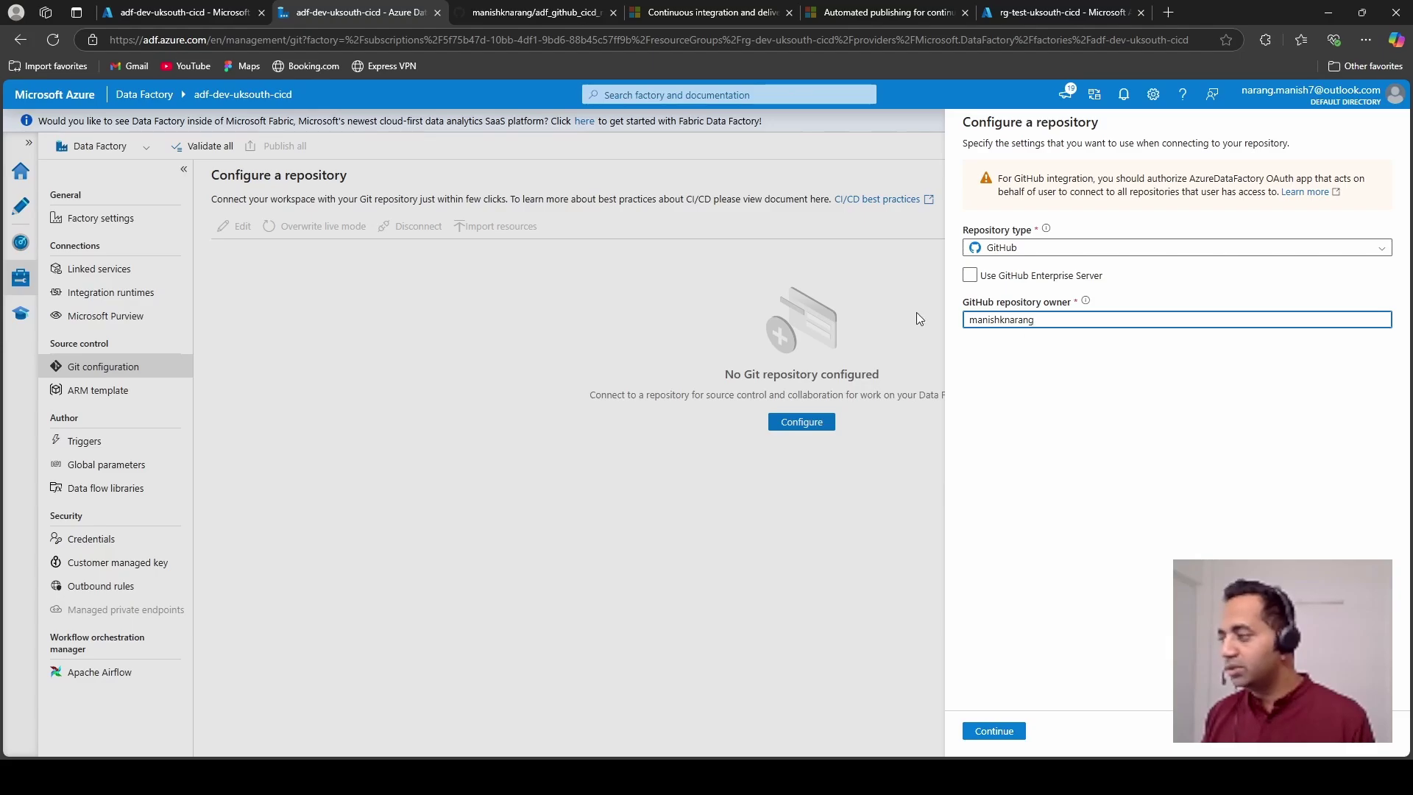
click(523, 15)
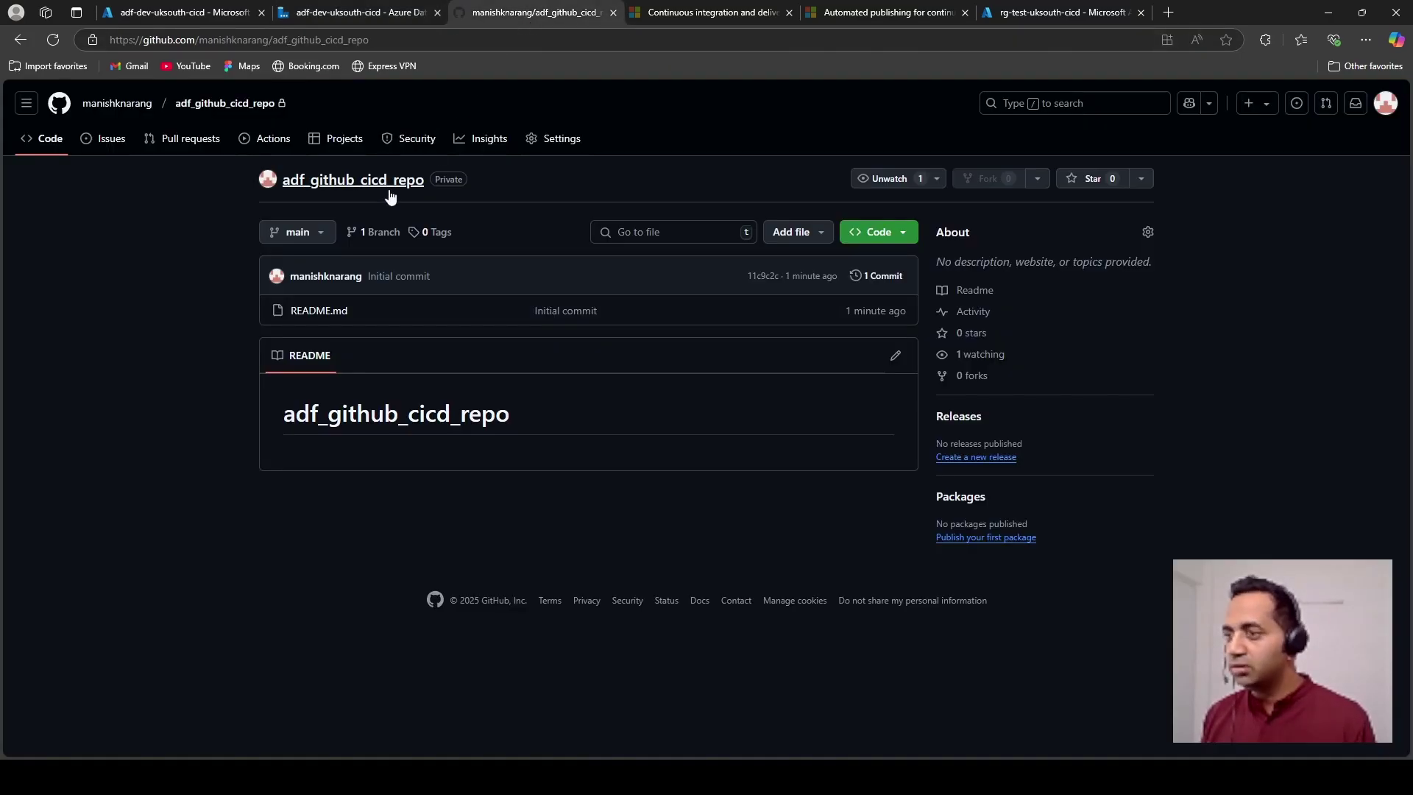
mouse_move(131, 110)
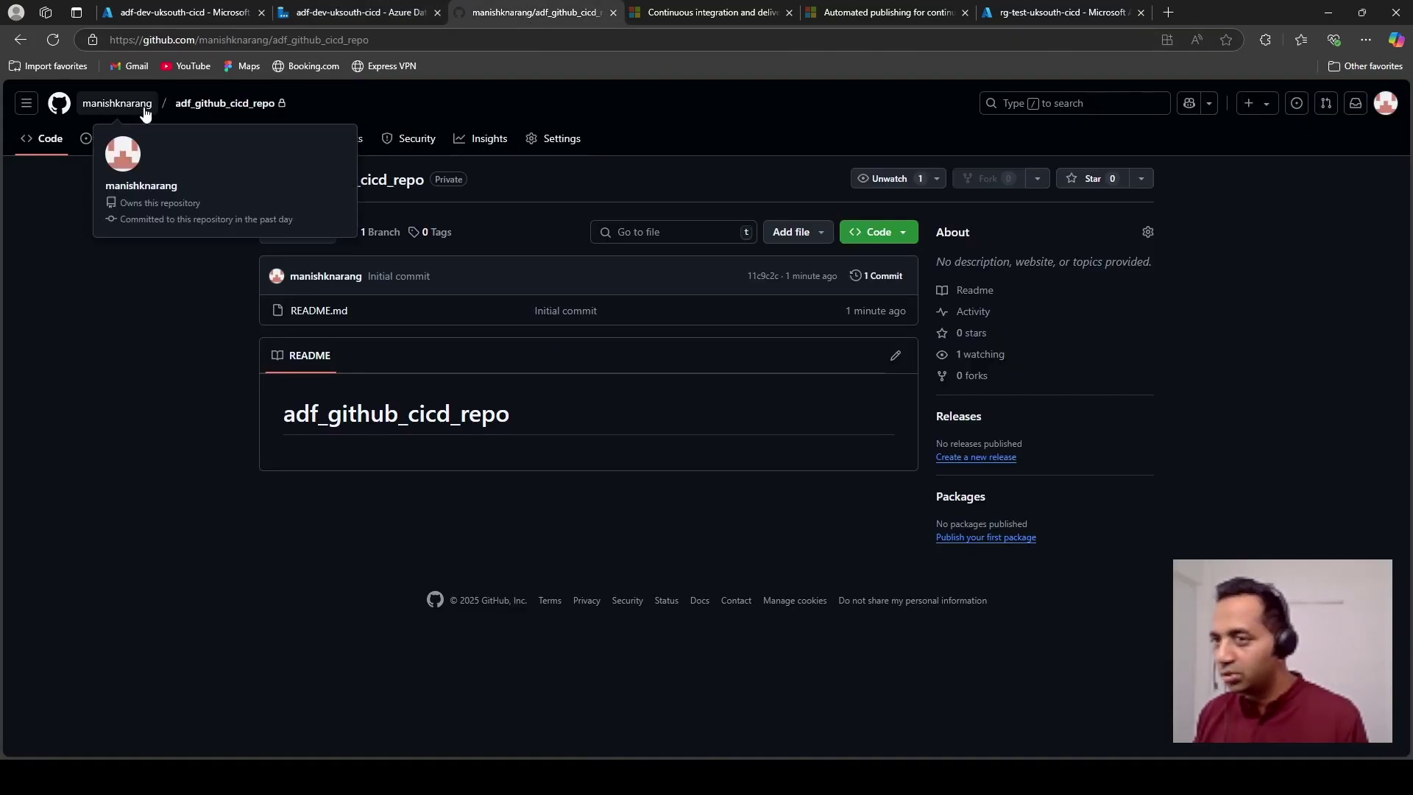
click(211, 14)
click(313, 15)
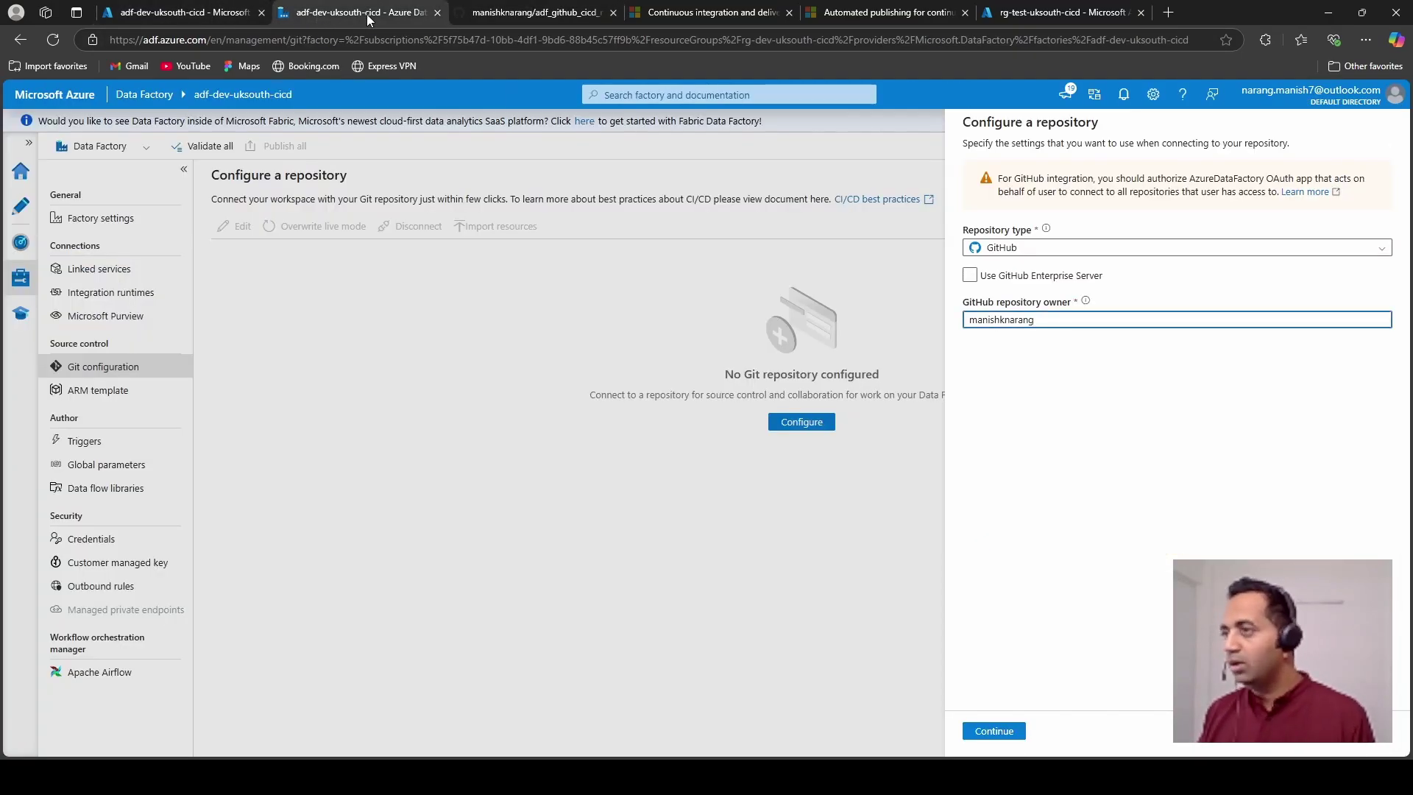
Step: Continue with the entered owner, choose adf_github_cicd_repo as the repository, and apply the Git configuration
click(999, 739)
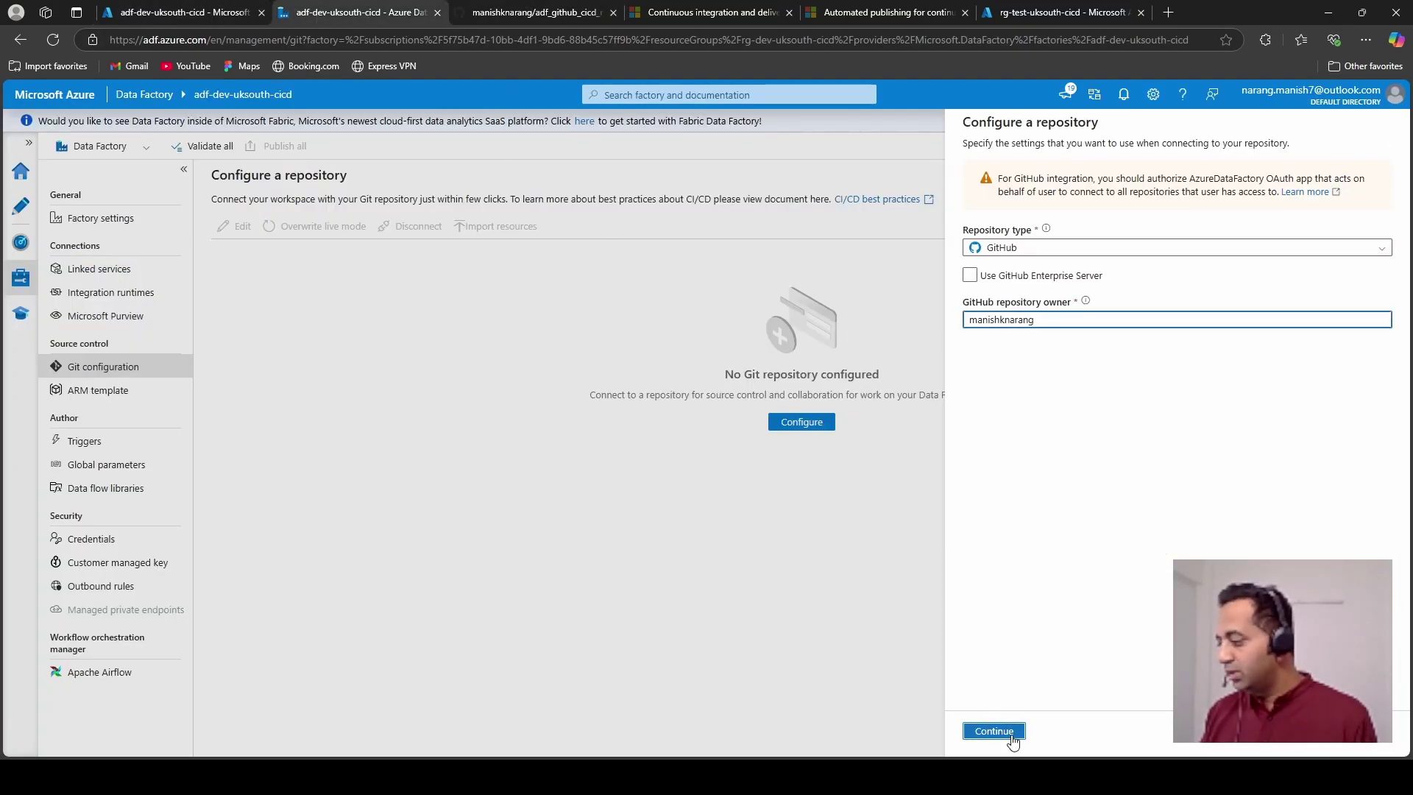
click(1153, 246)
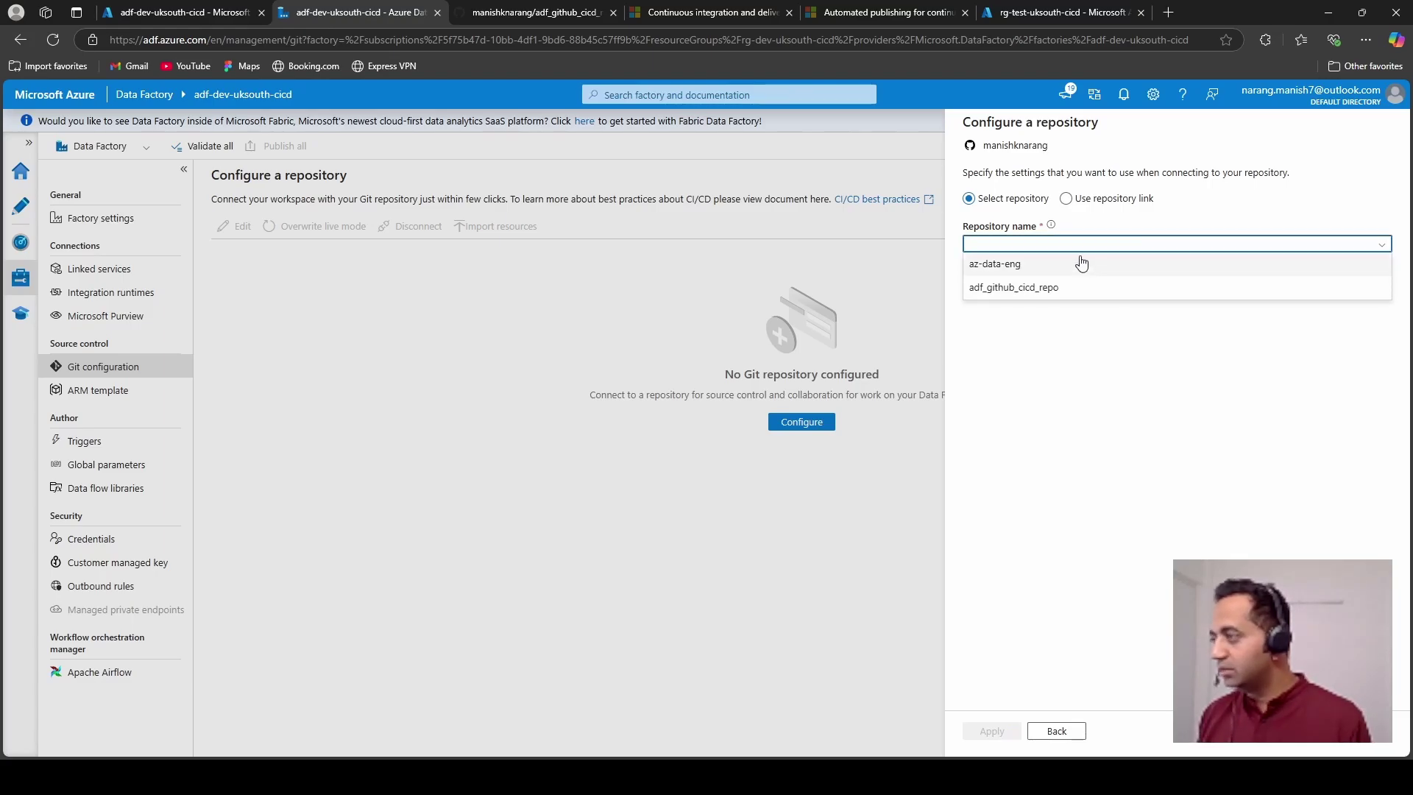
click(1032, 292)
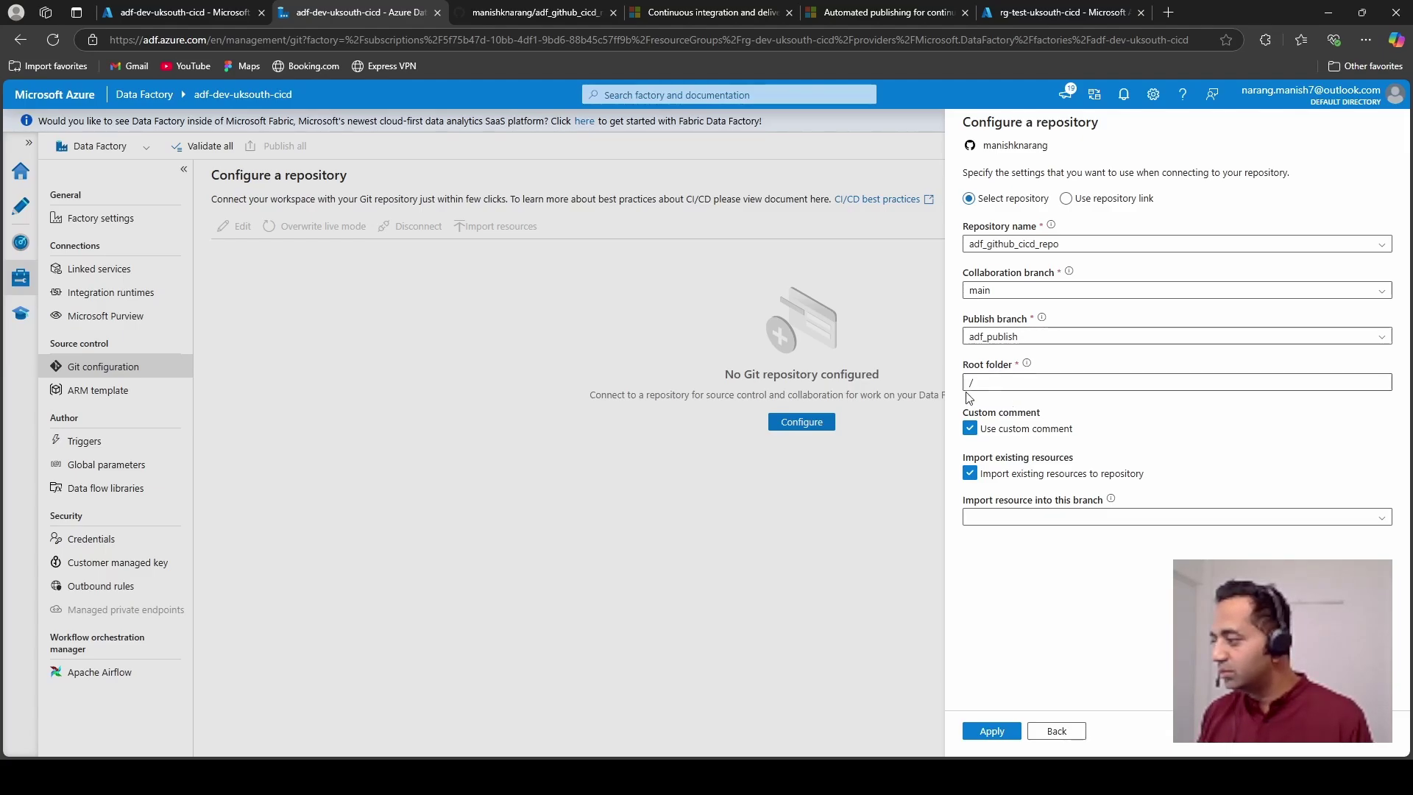
click(986, 732)
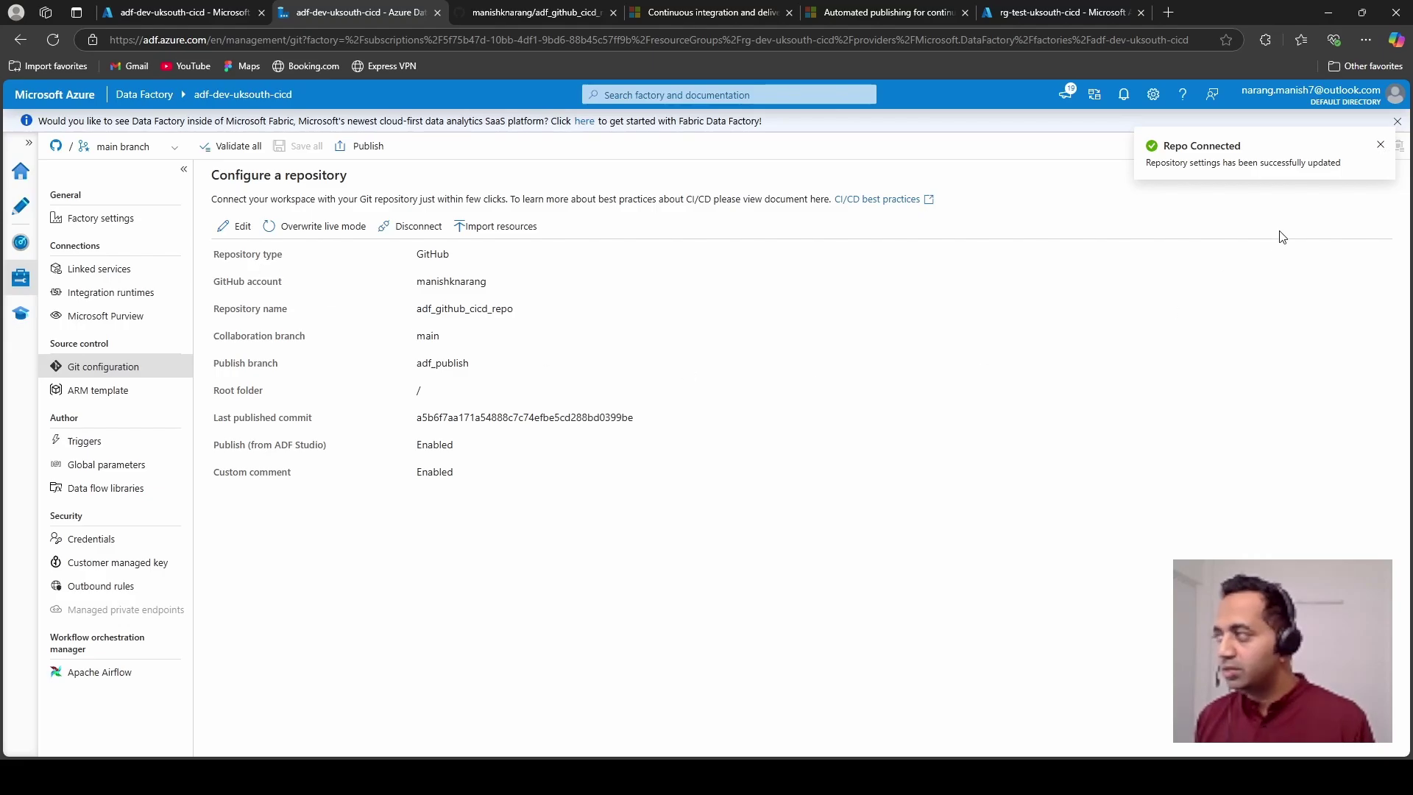
Step: Create a new pipeline in the dev data factory and check the available Git branches
click(21, 206)
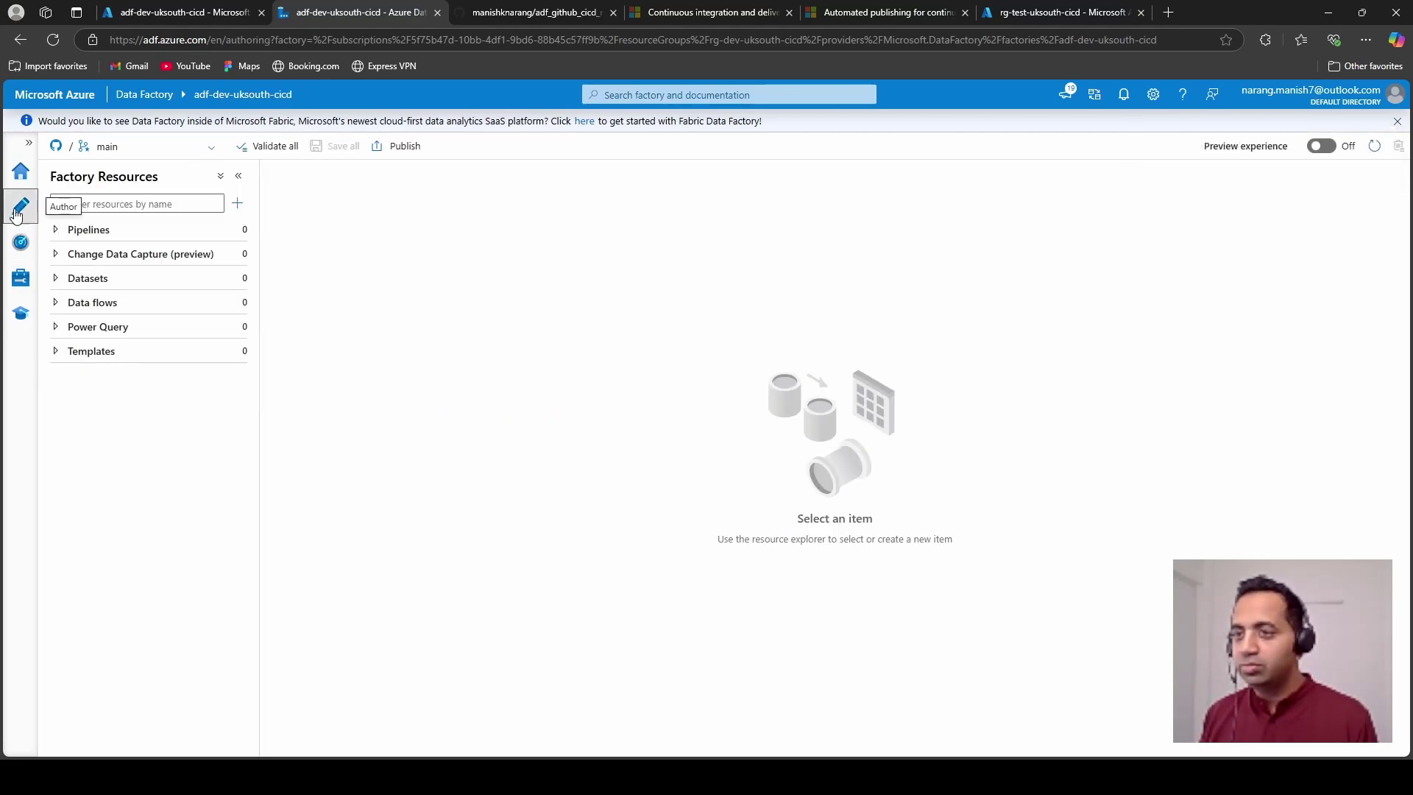
click(55, 229)
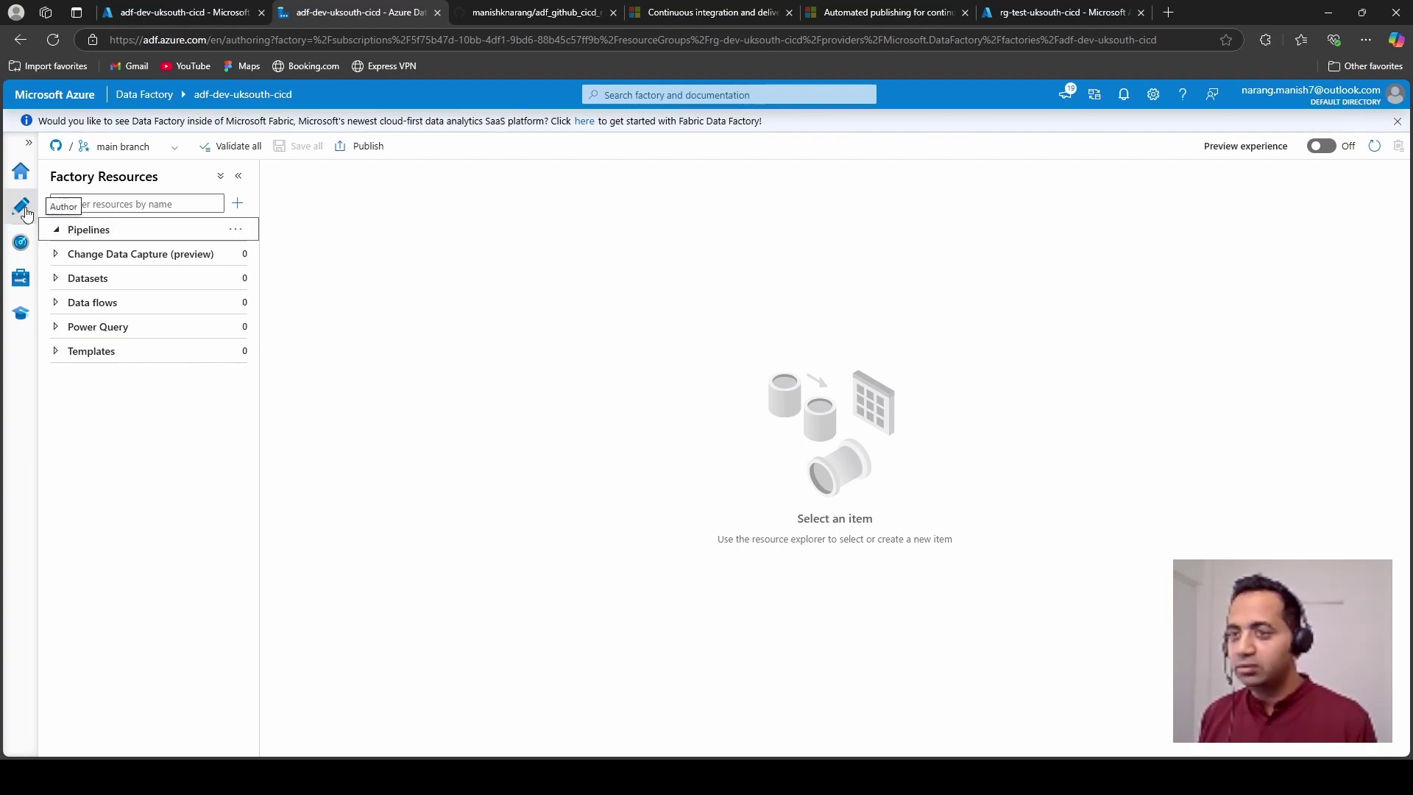
click(235, 230)
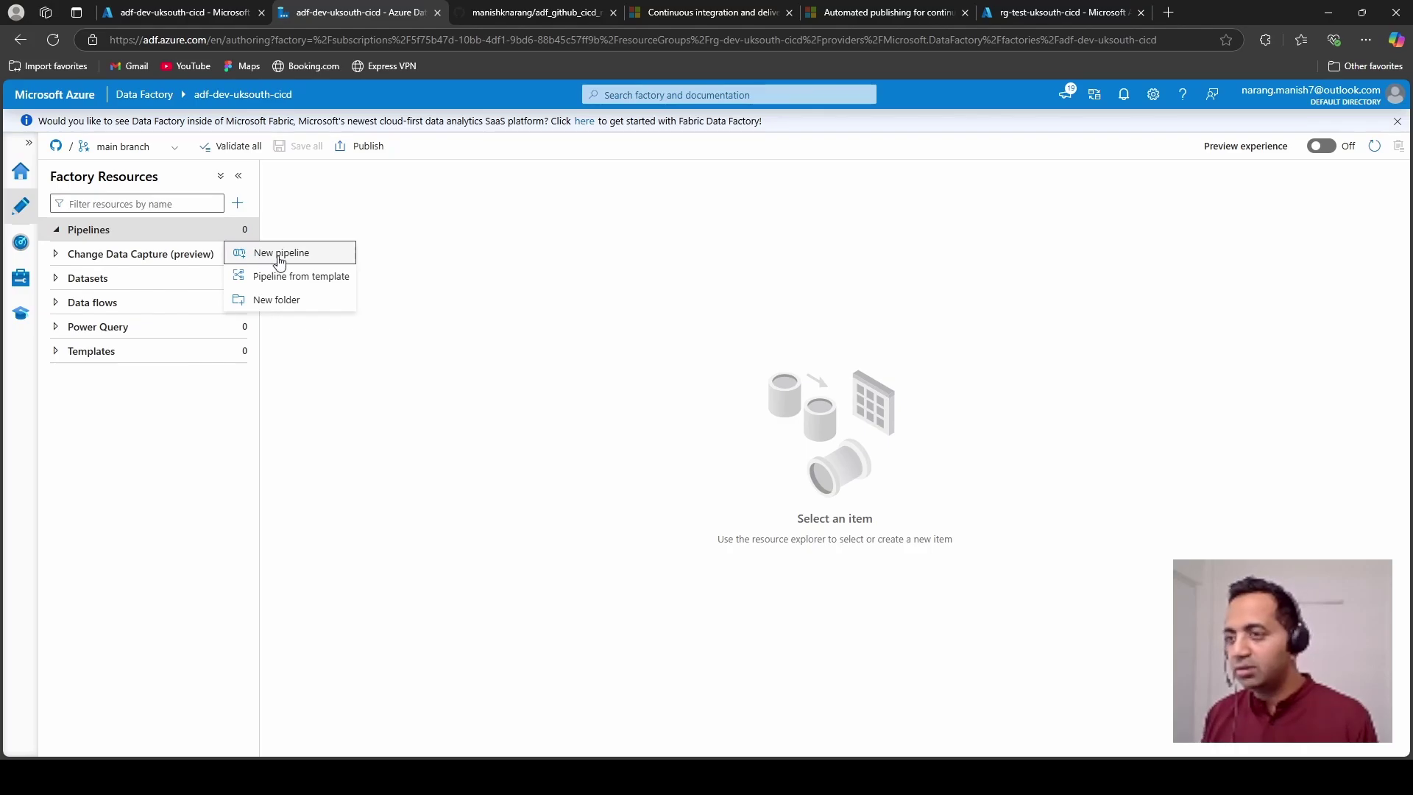
click(254, 254)
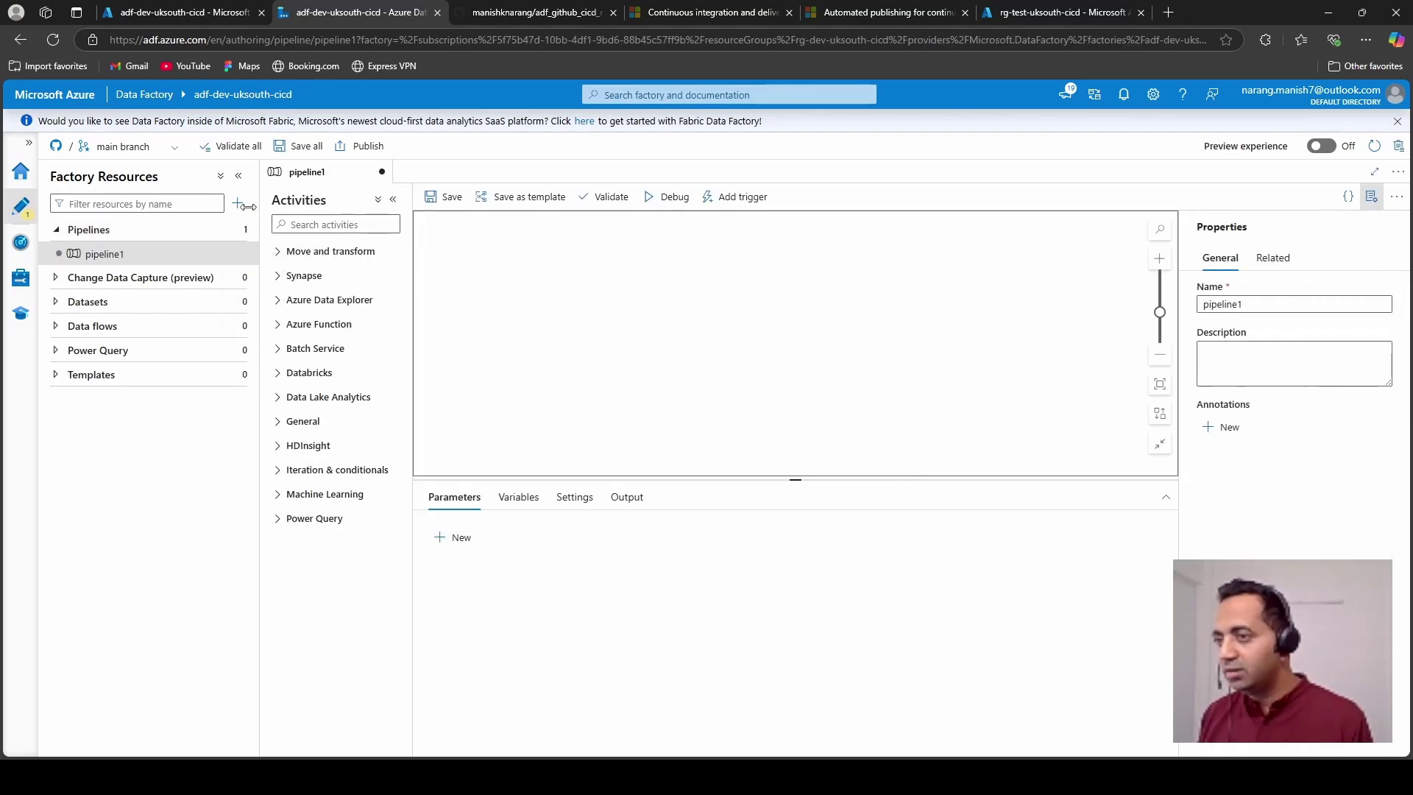
click(156, 147)
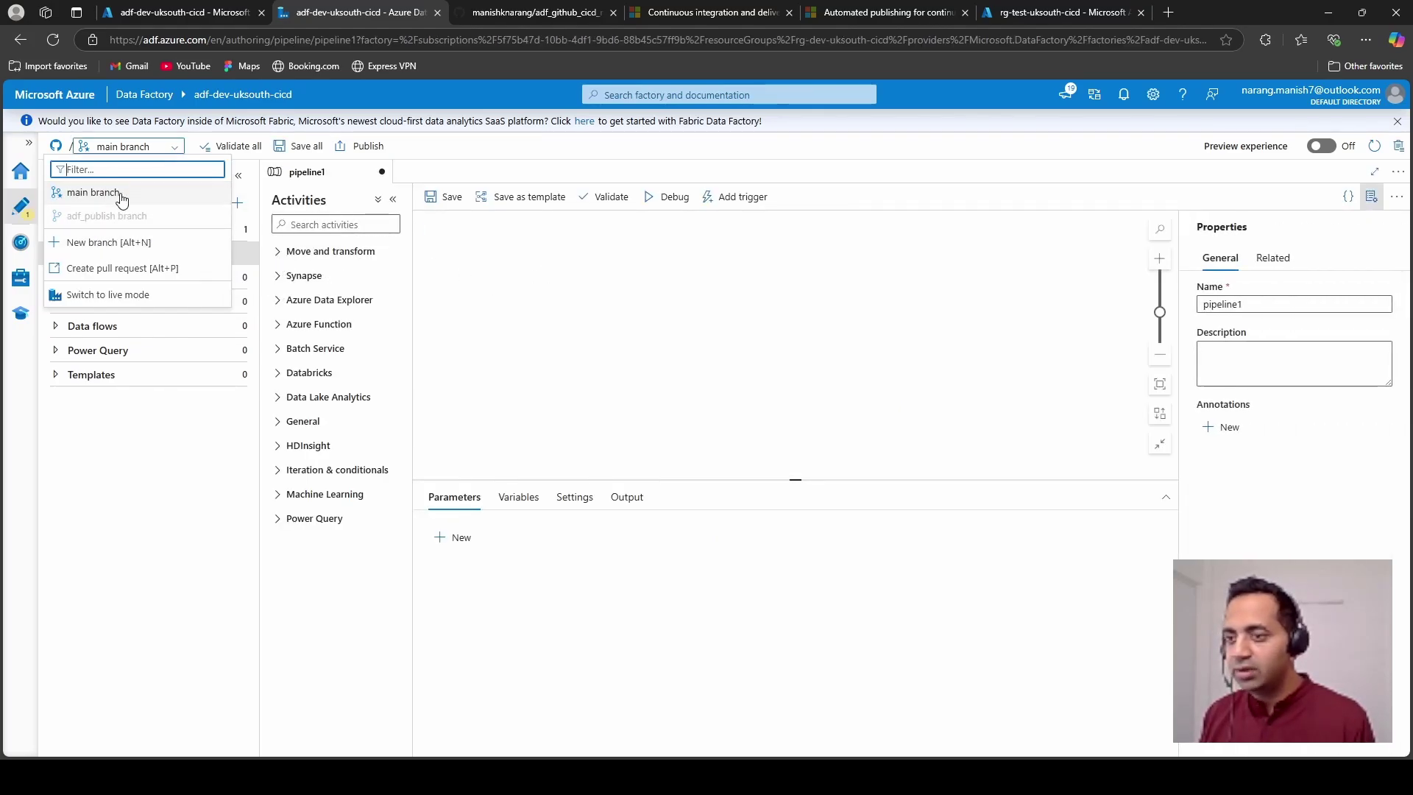
click(629, 298)
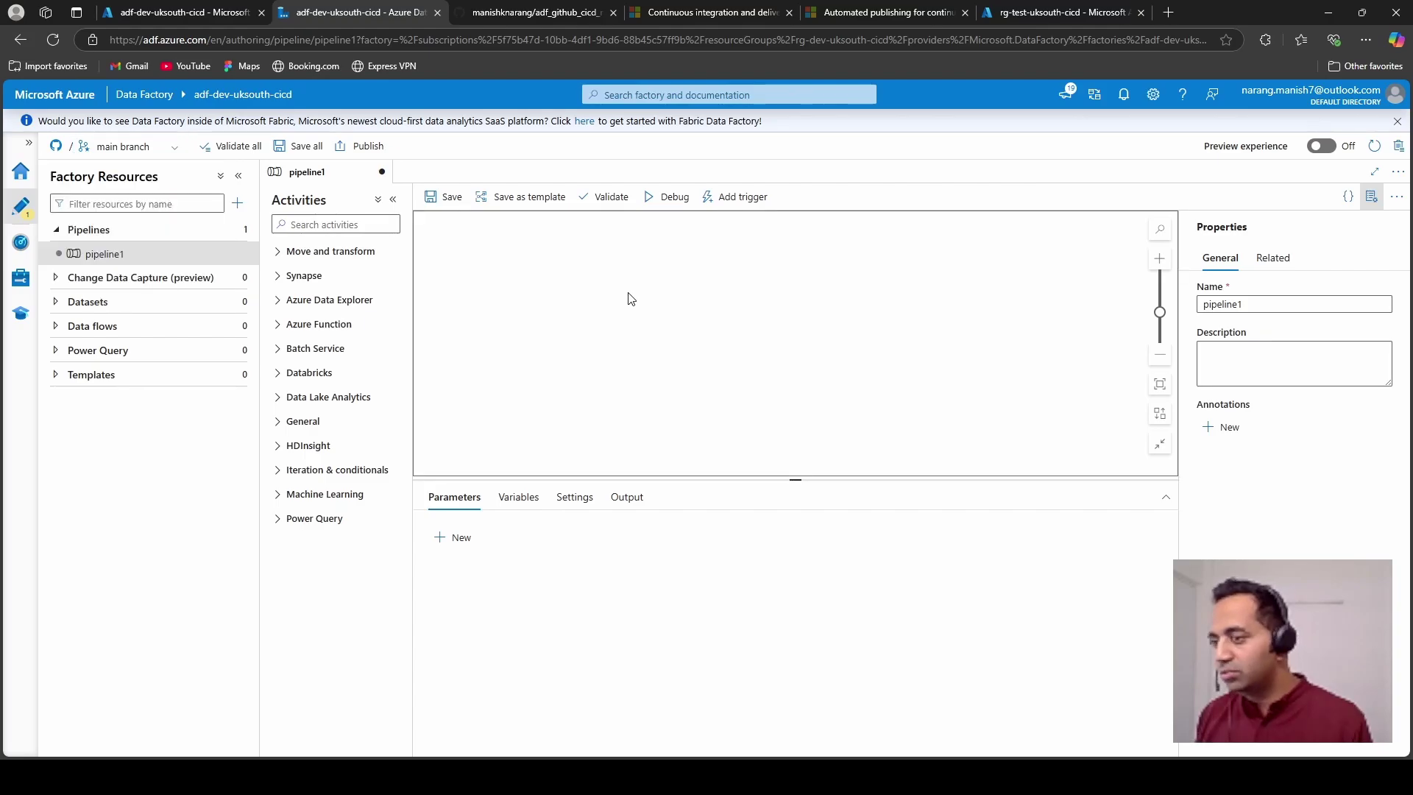
Step: Add a Wait activity to the new pipeline and save the pipeline to the main branch with the default comment
click(348, 226)
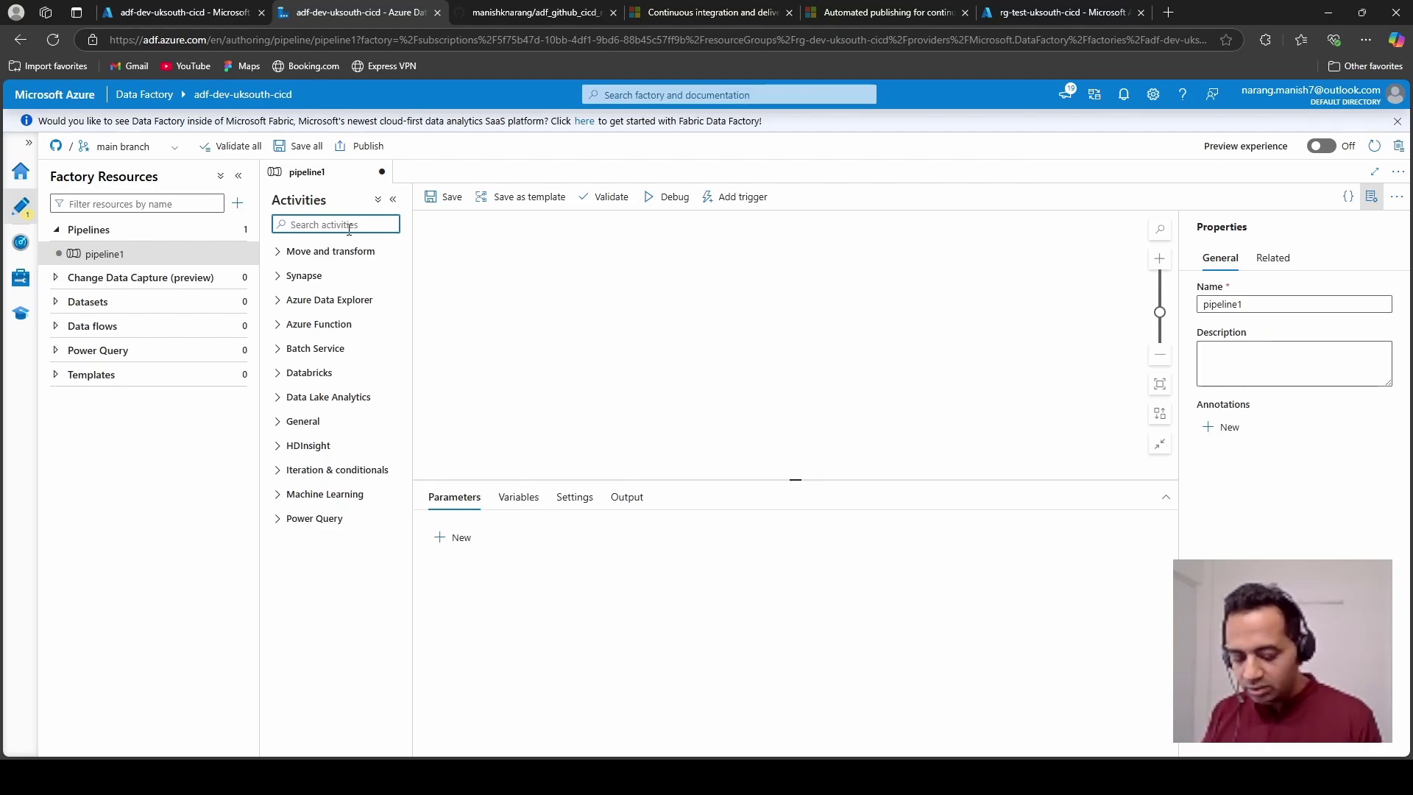
text(wait)
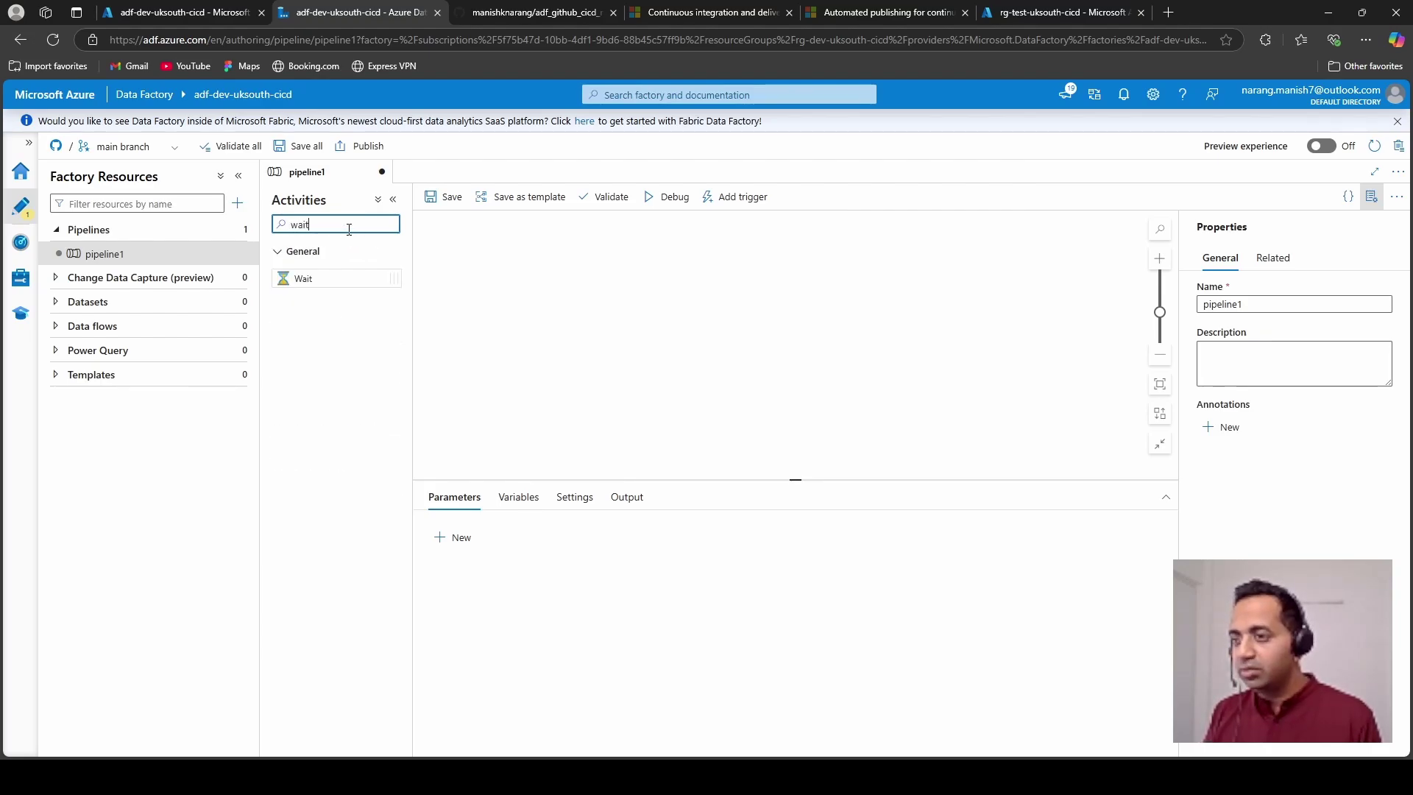
drag(376, 280, 729, 304)
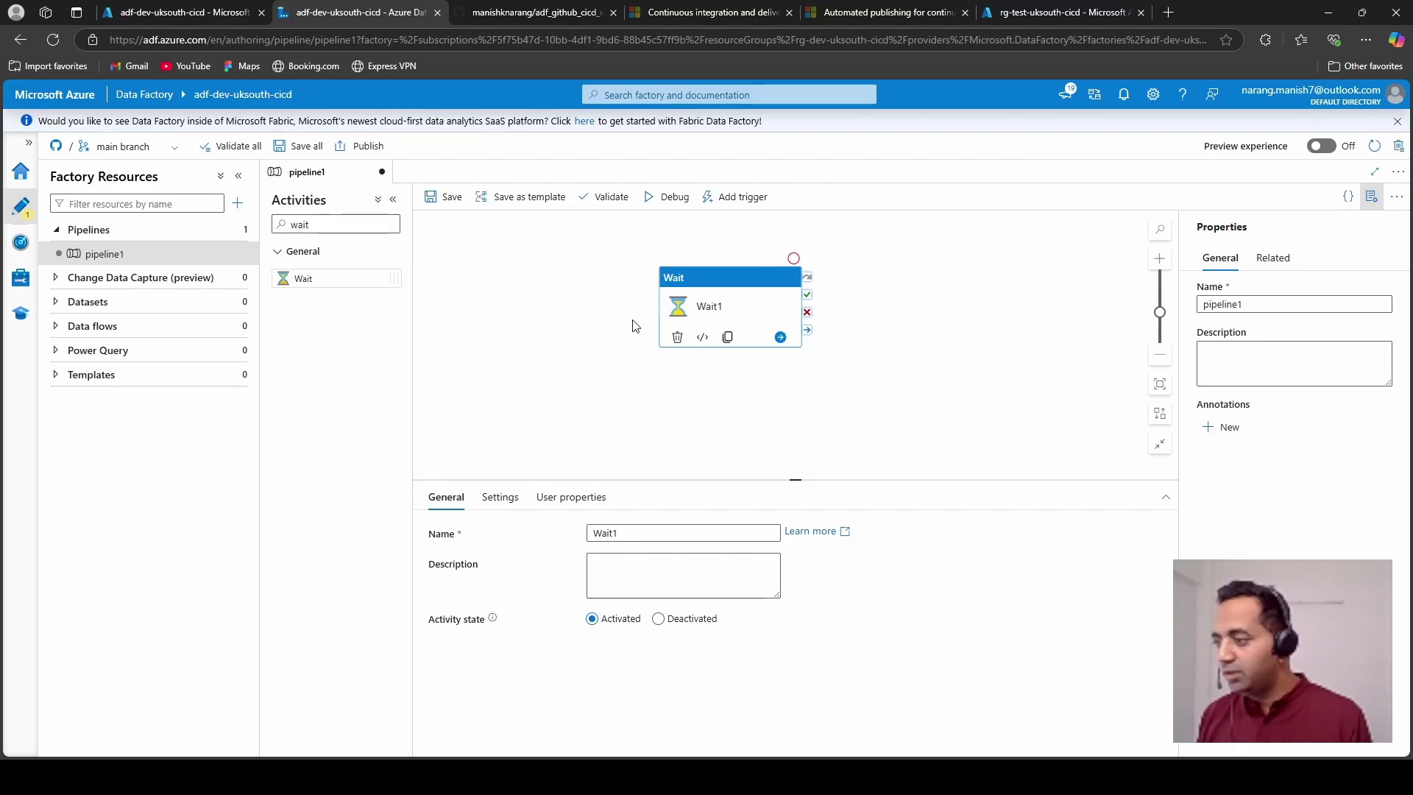
click(446, 197)
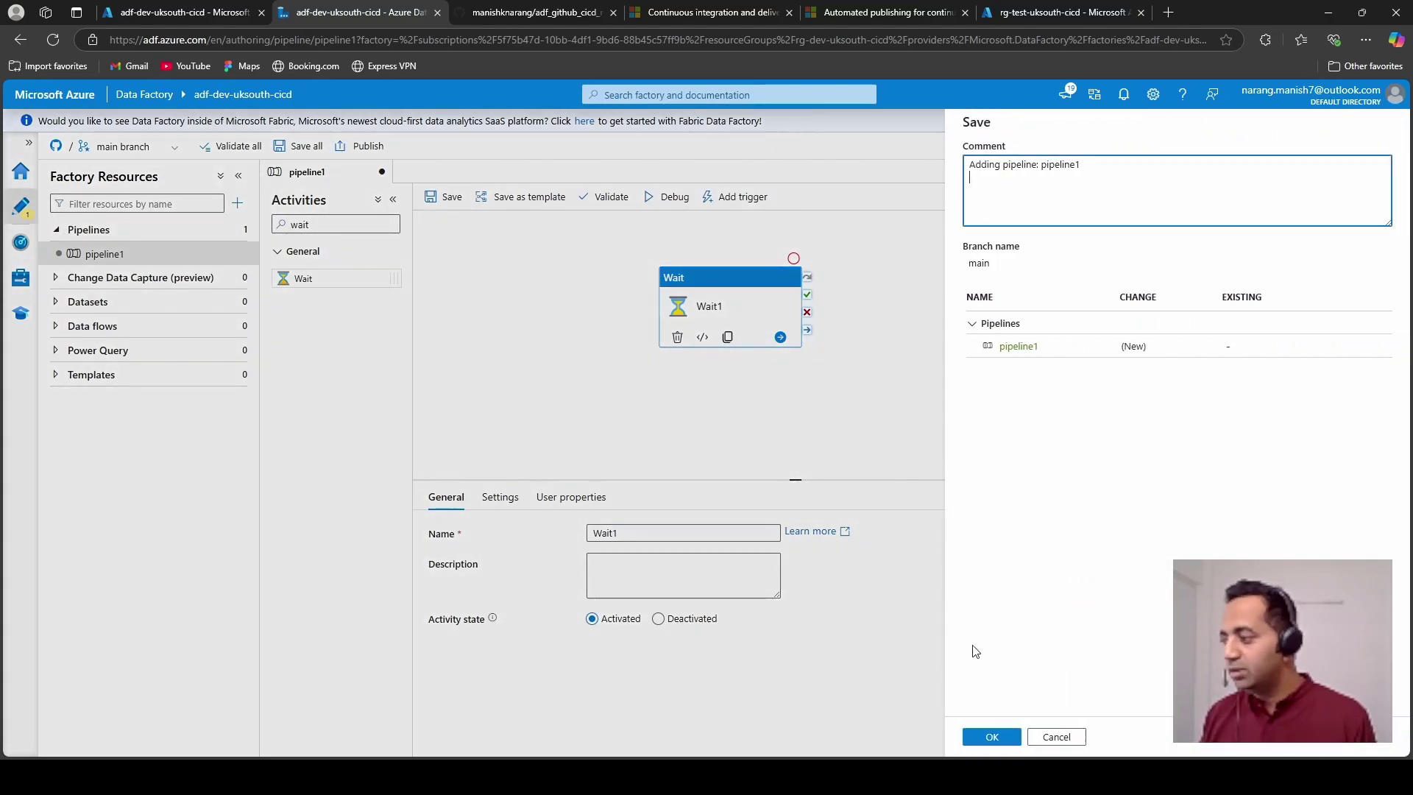
click(992, 737)
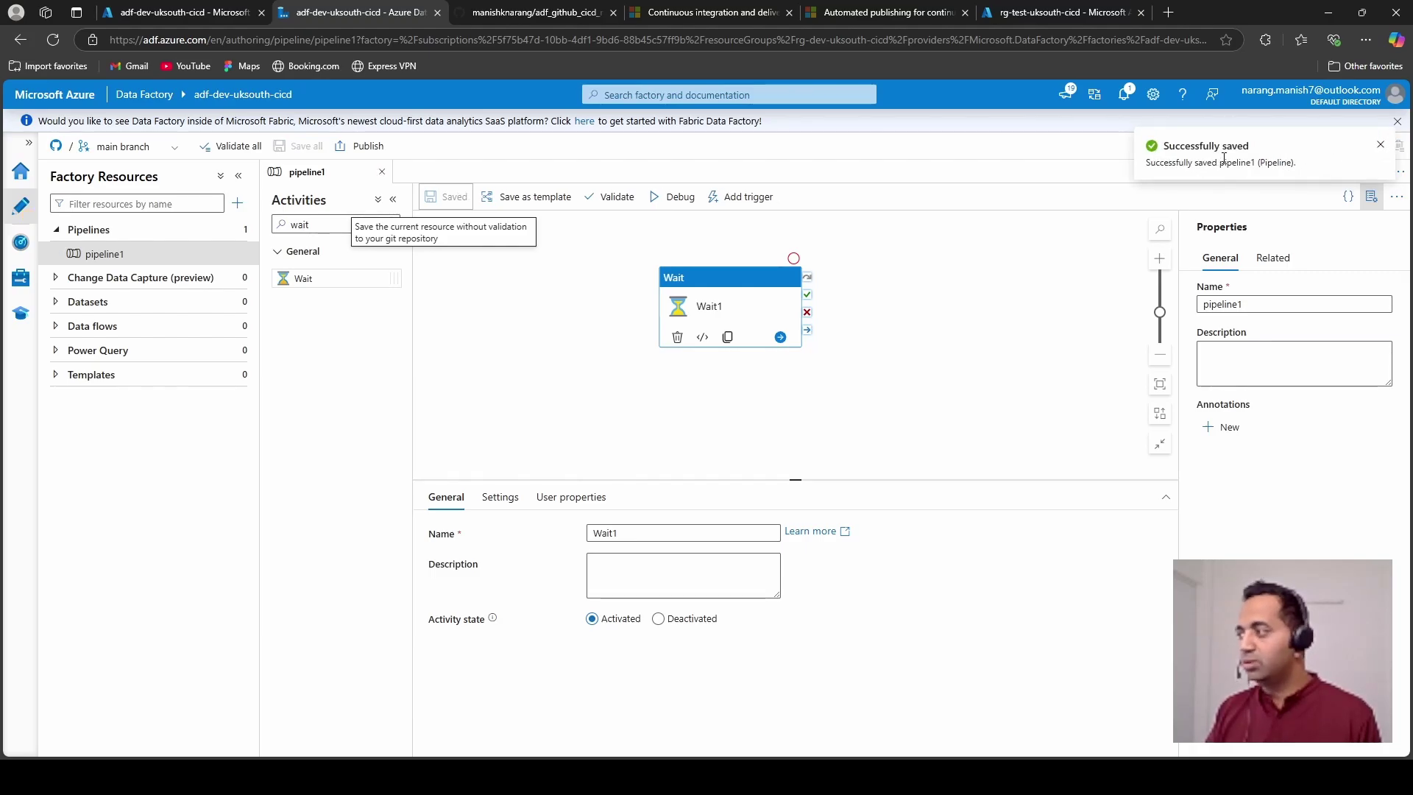
Step: Refresh adf_github_cicd_repo on GitHub to examine the files committed from the data factory, and return to Data Factory Studio
click(536, 12)
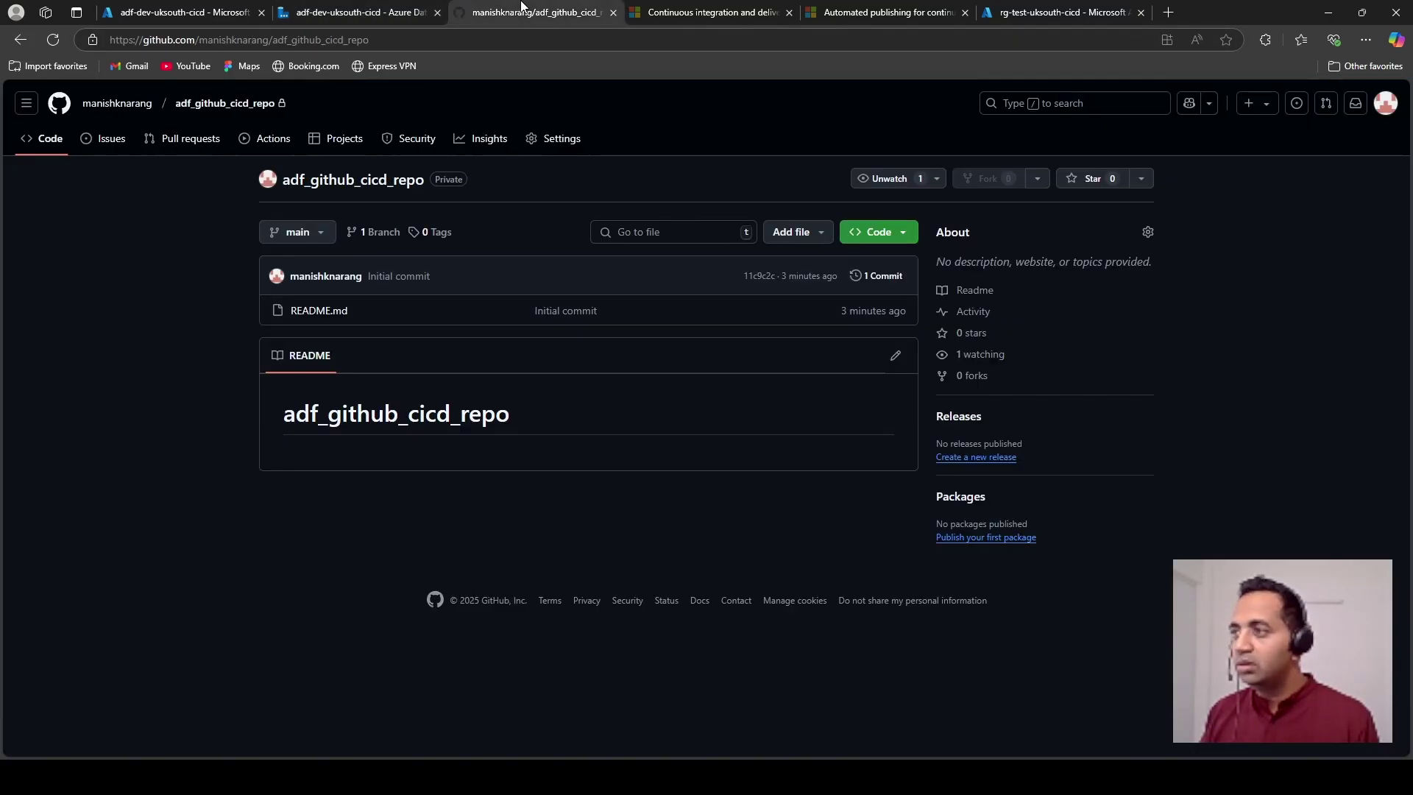
click(55, 42)
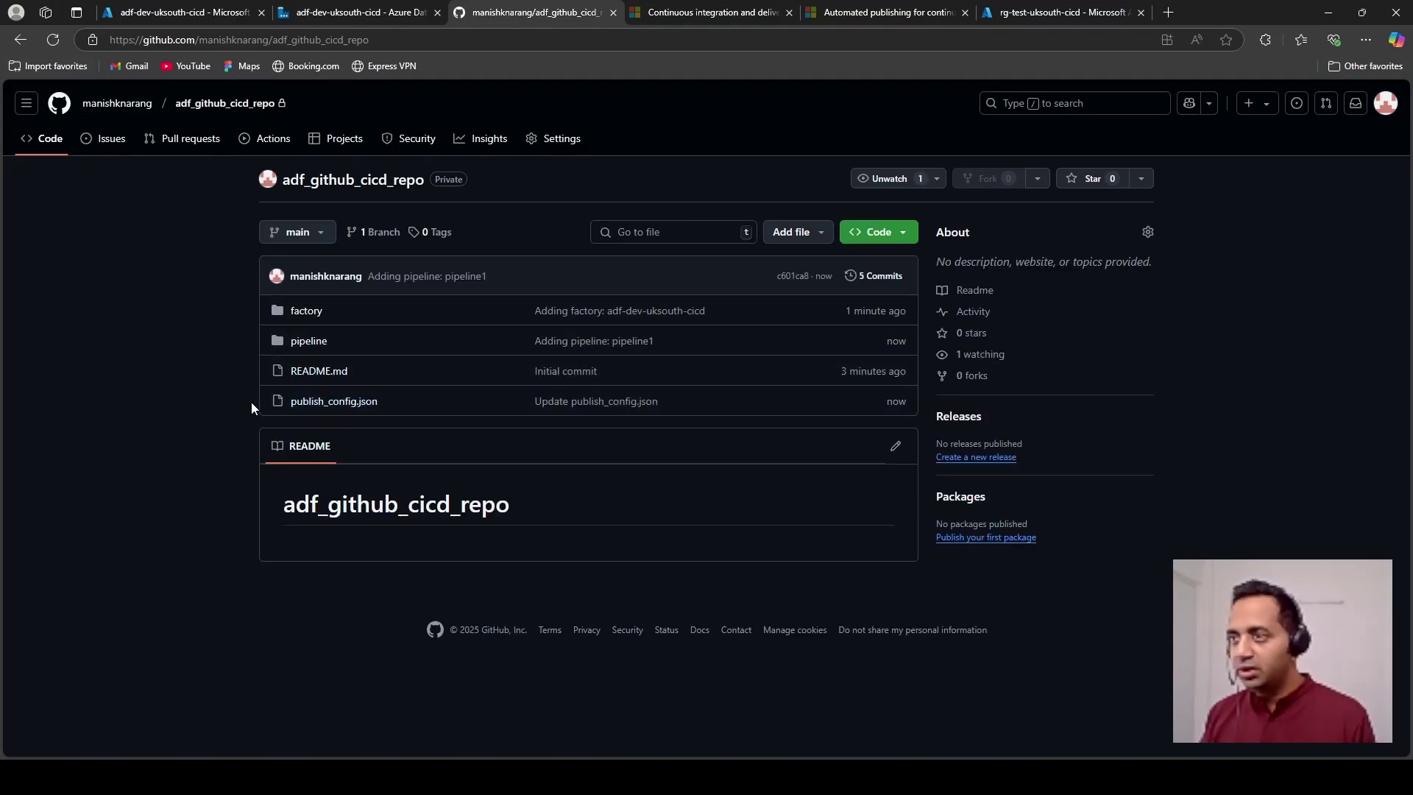
click(343, 13)
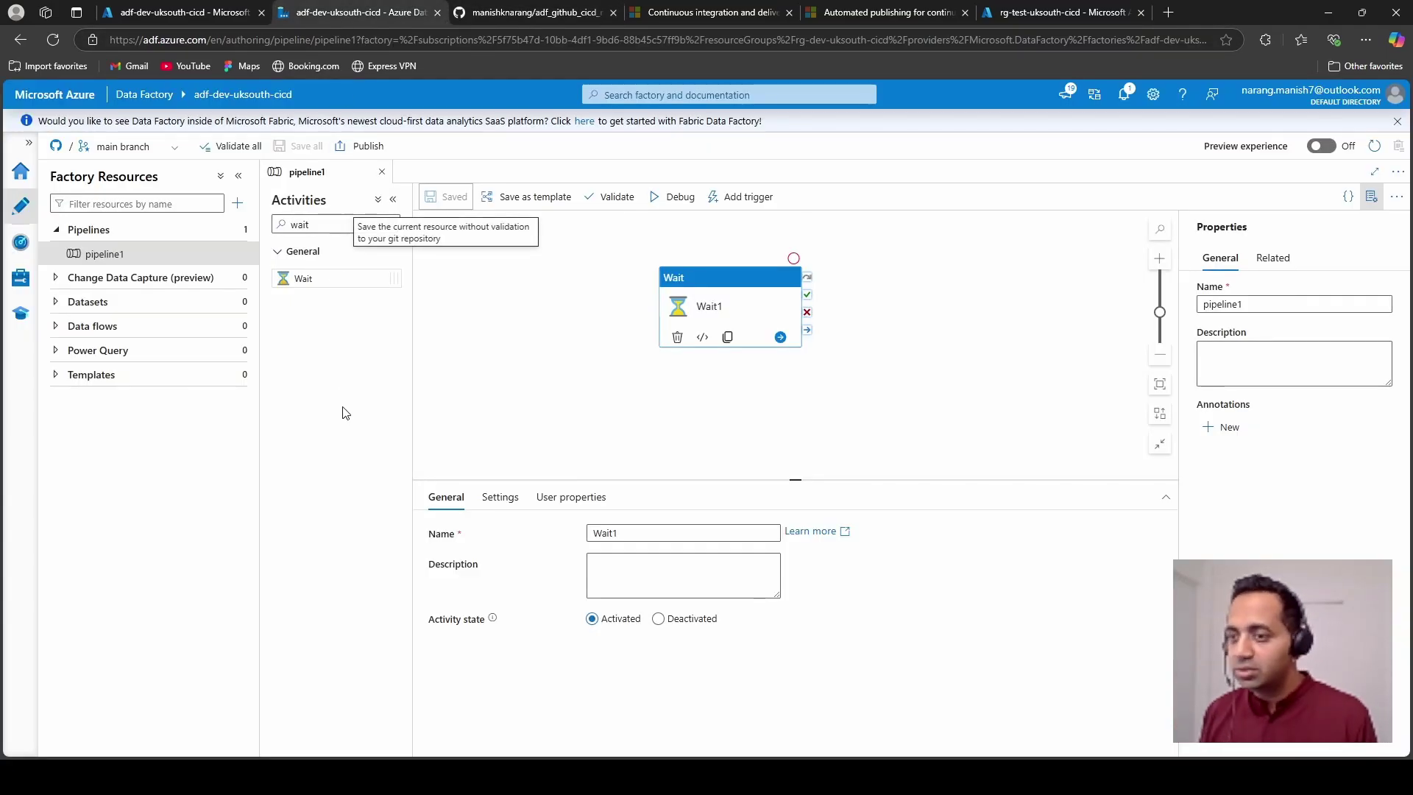
click(479, 333)
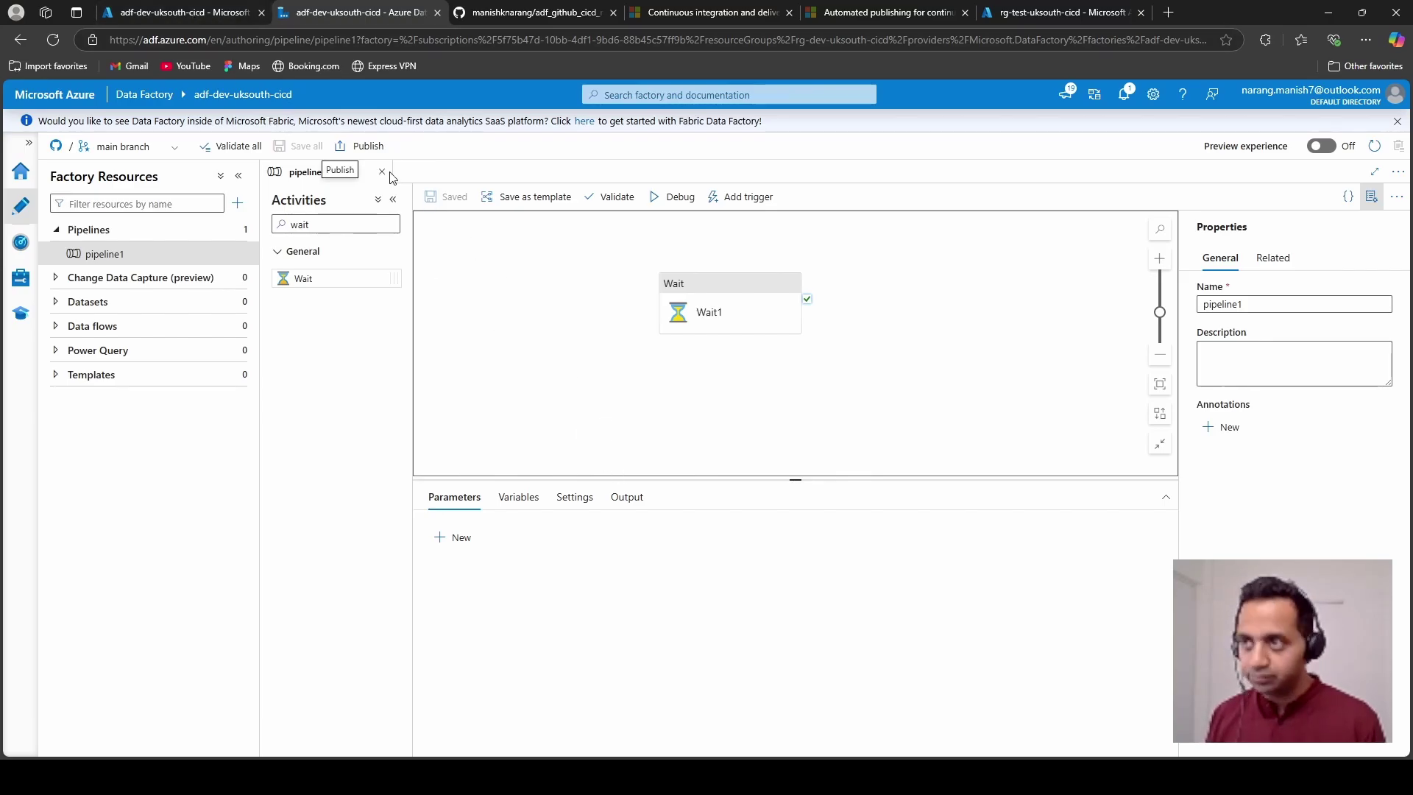
Step: Go to portal.azure.com and start creating a user-assigned managed identity
click(184, 13)
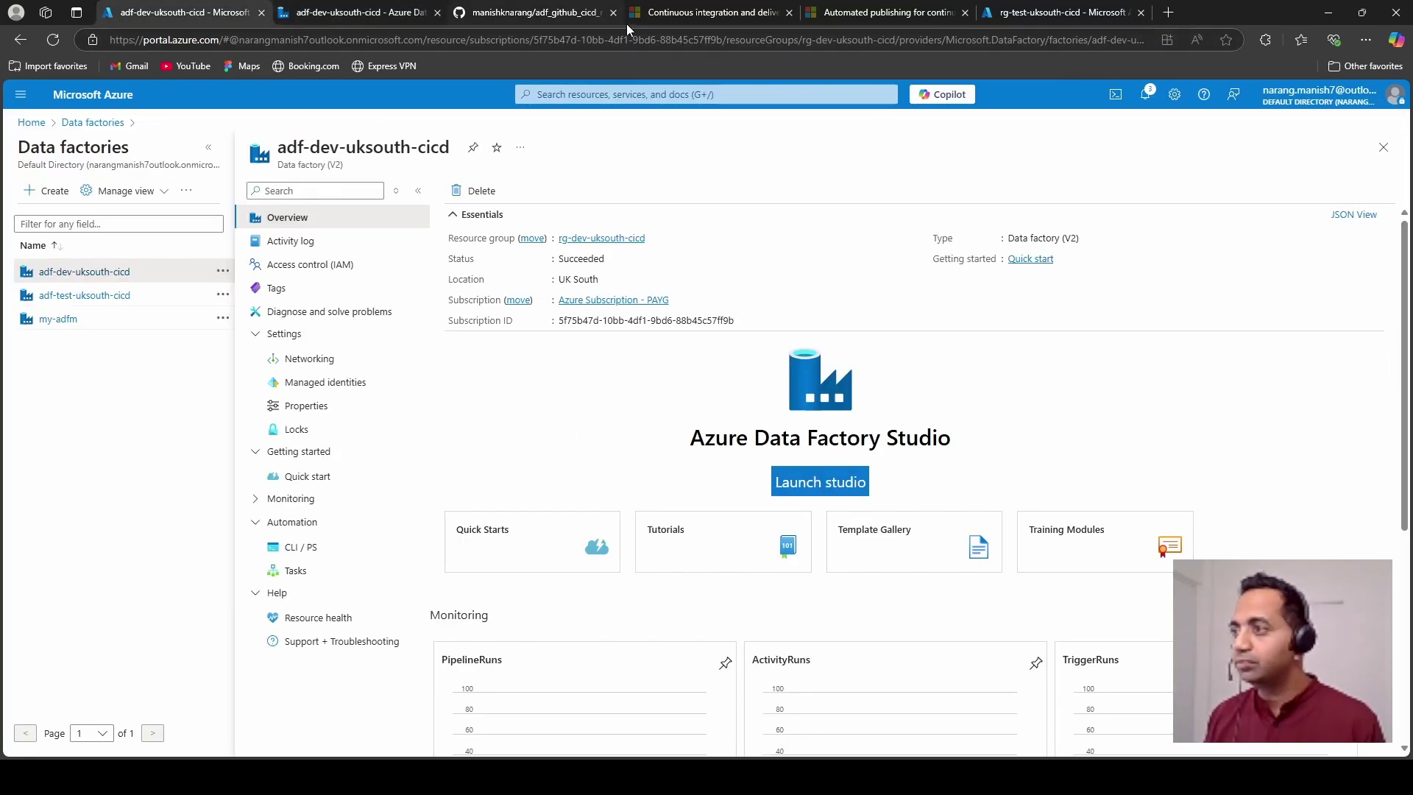
click(1060, 12)
click(815, 41)
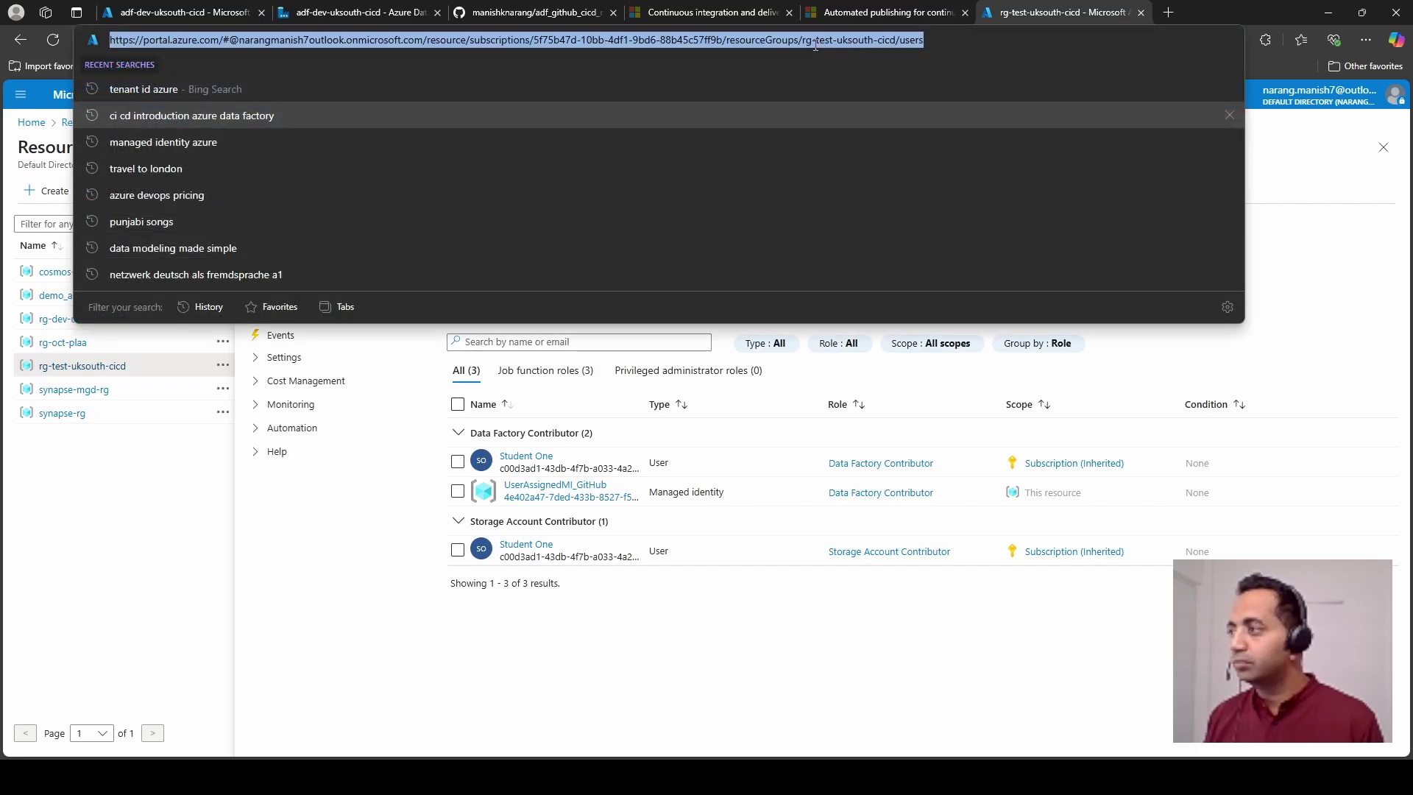
text(portal.azure.com)
key(Return)
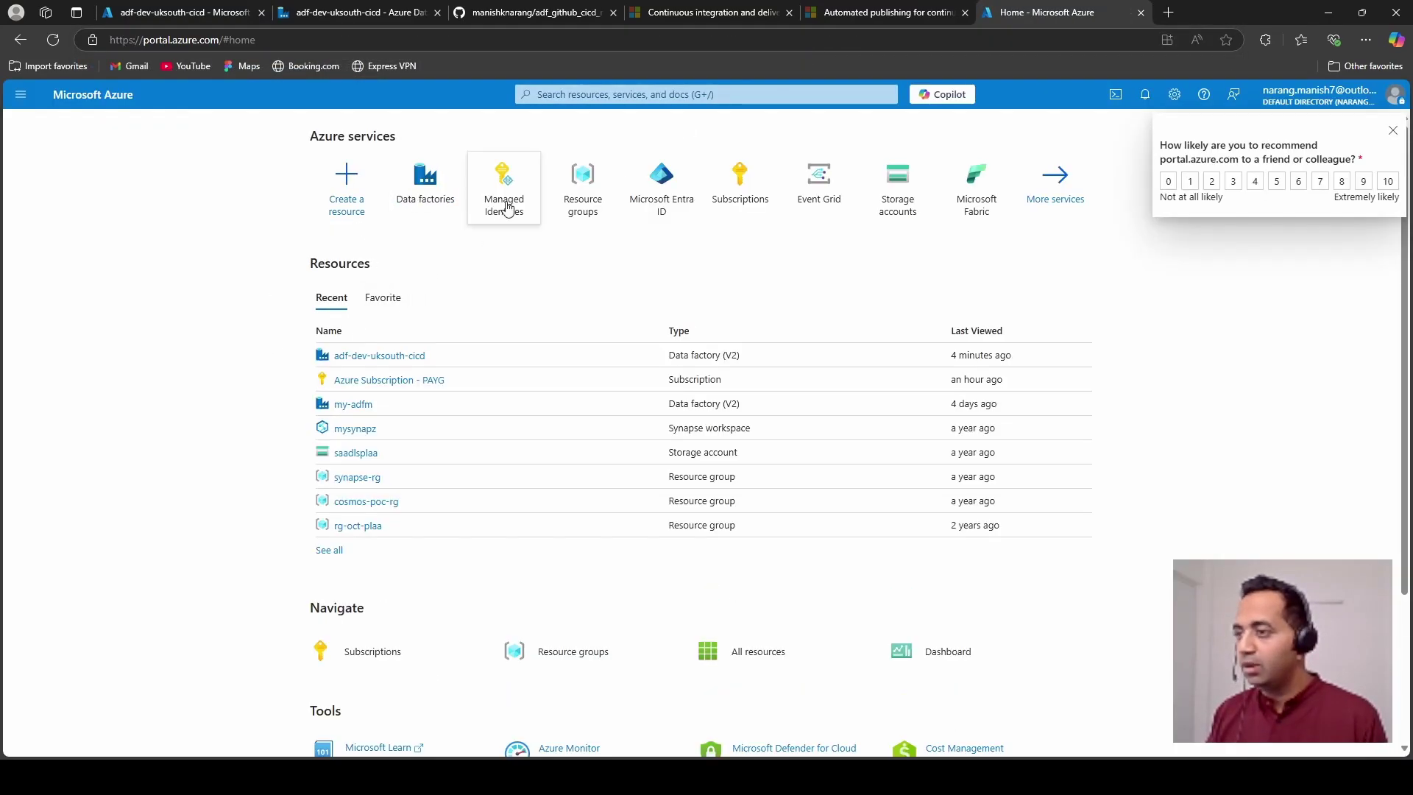
click(505, 209)
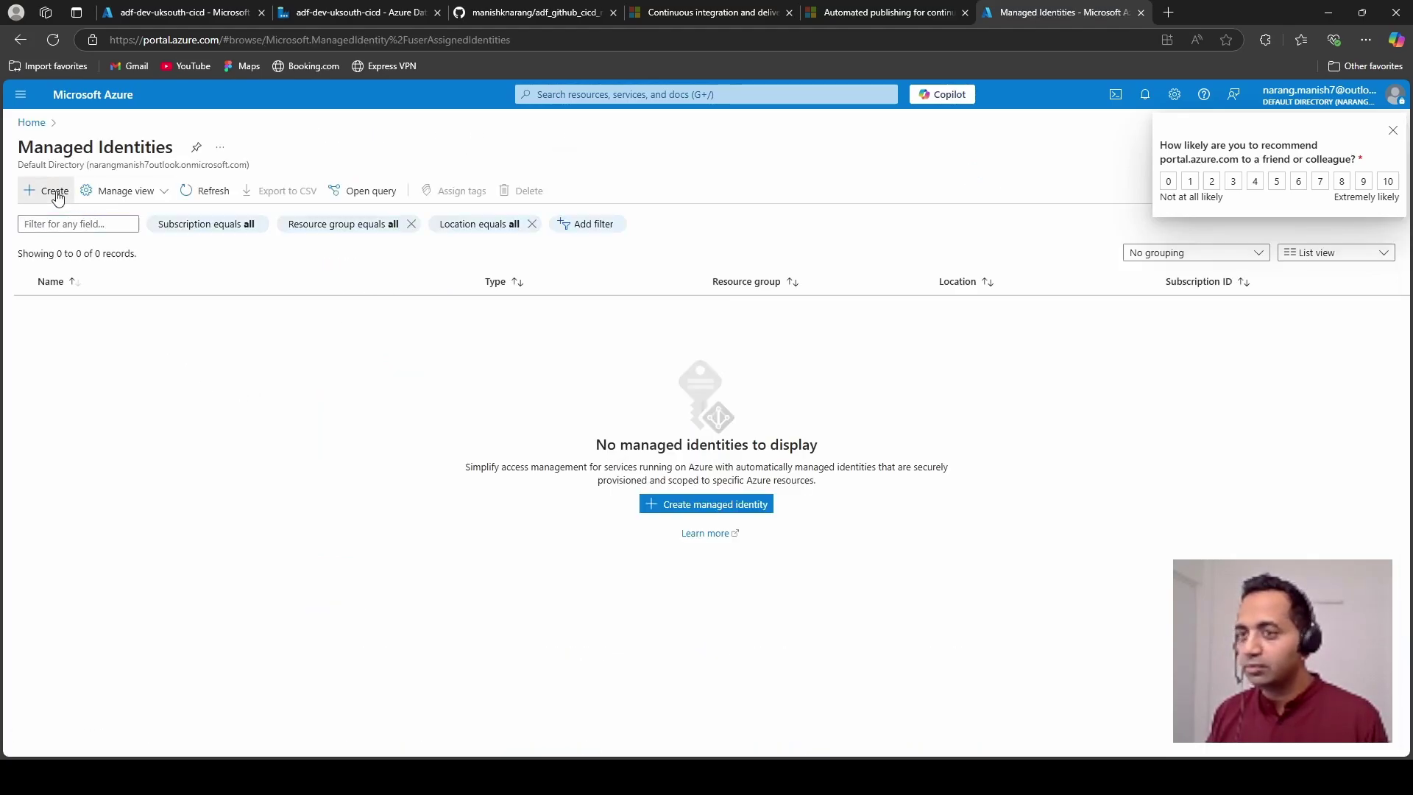
click(54, 193)
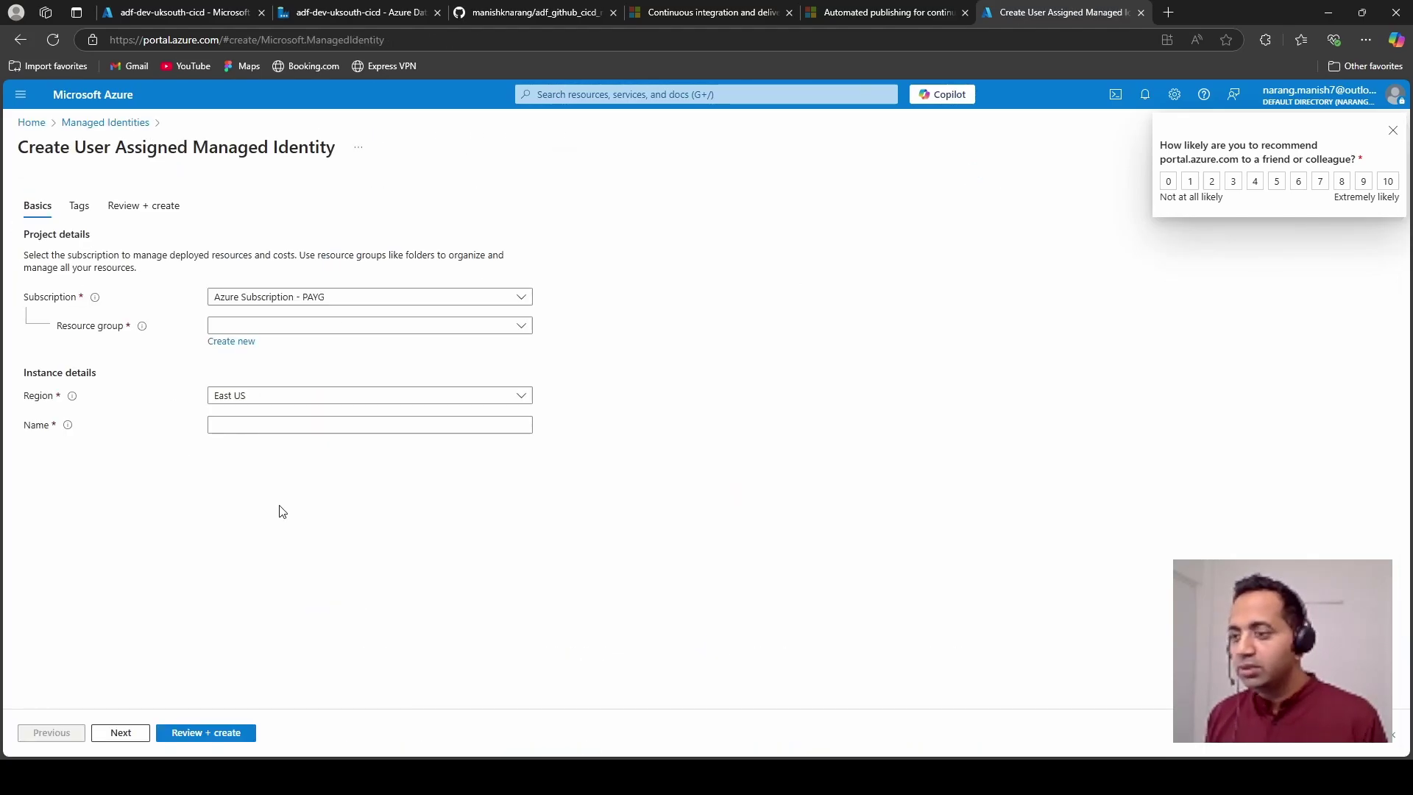
Step: Create the managed identity UserAssignedMI_GitHub in resource group rg-test-uksouth-cicd with region UK South
click(329, 325)
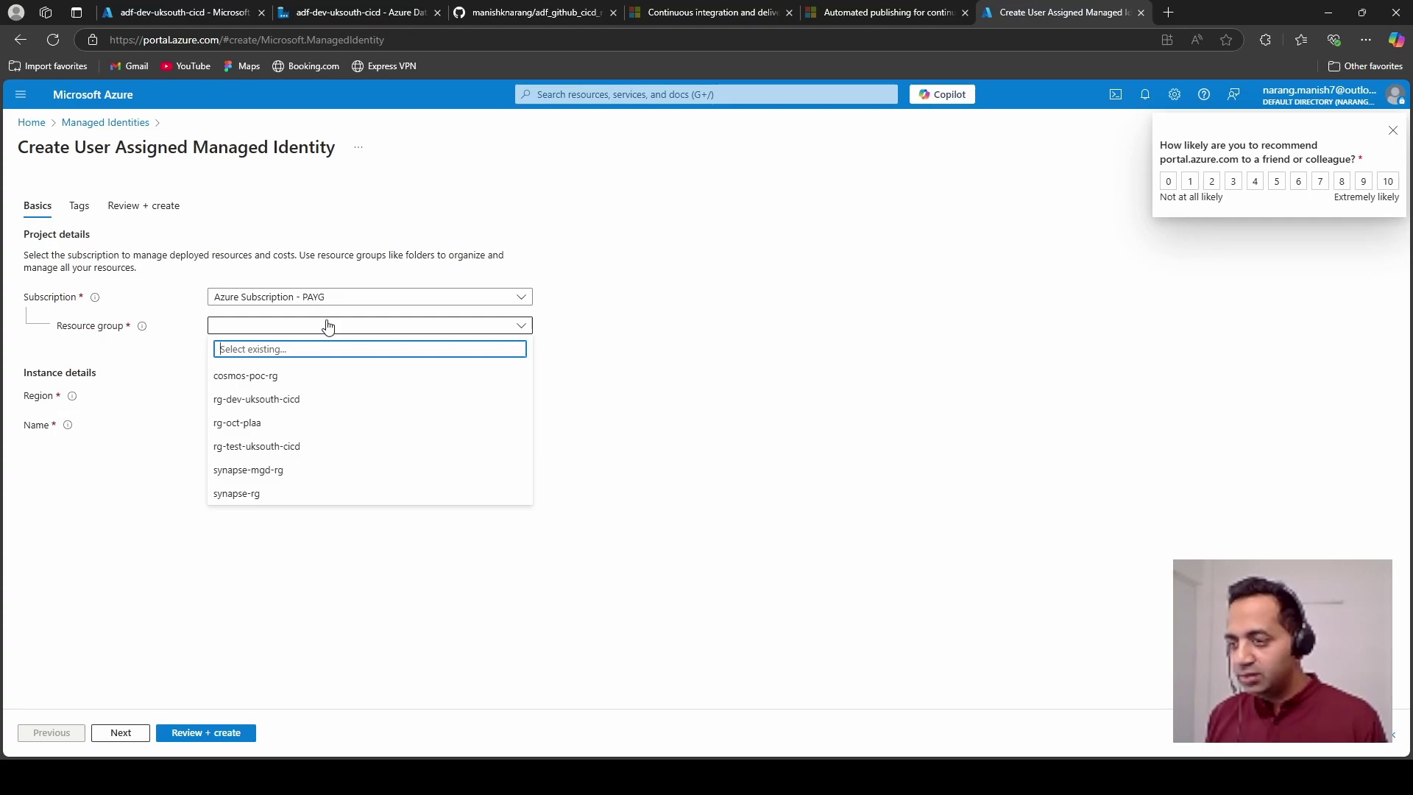
click(285, 450)
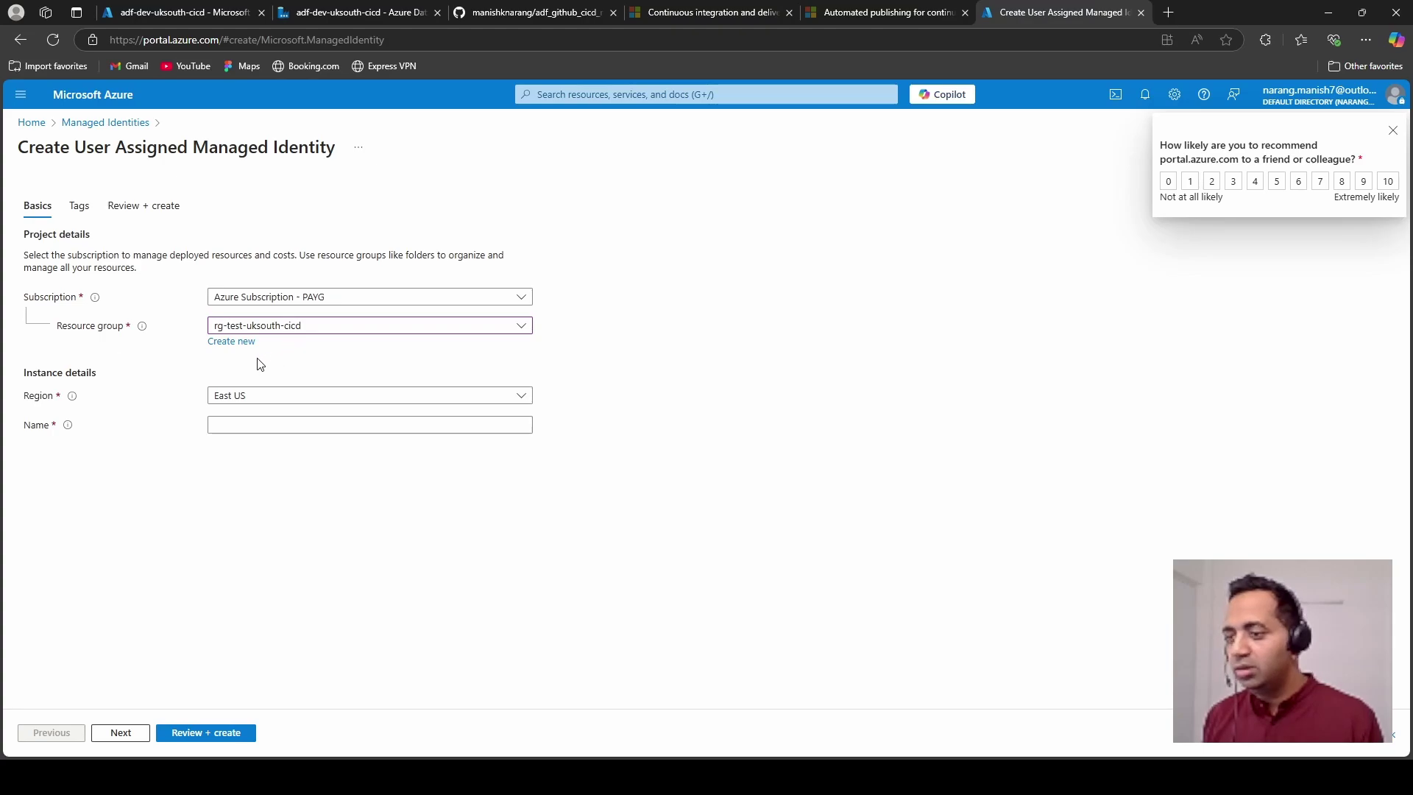
click(301, 397)
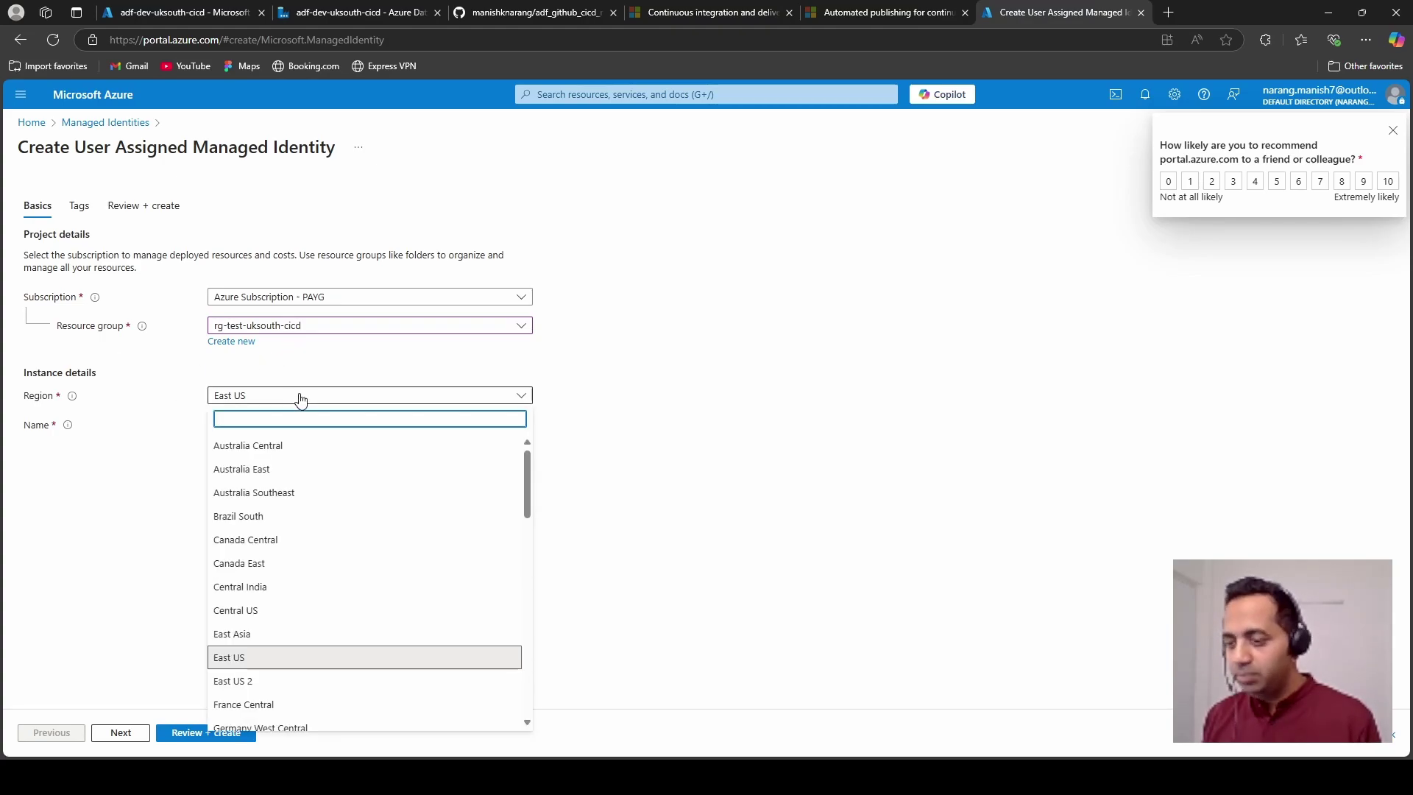
text(uk s)
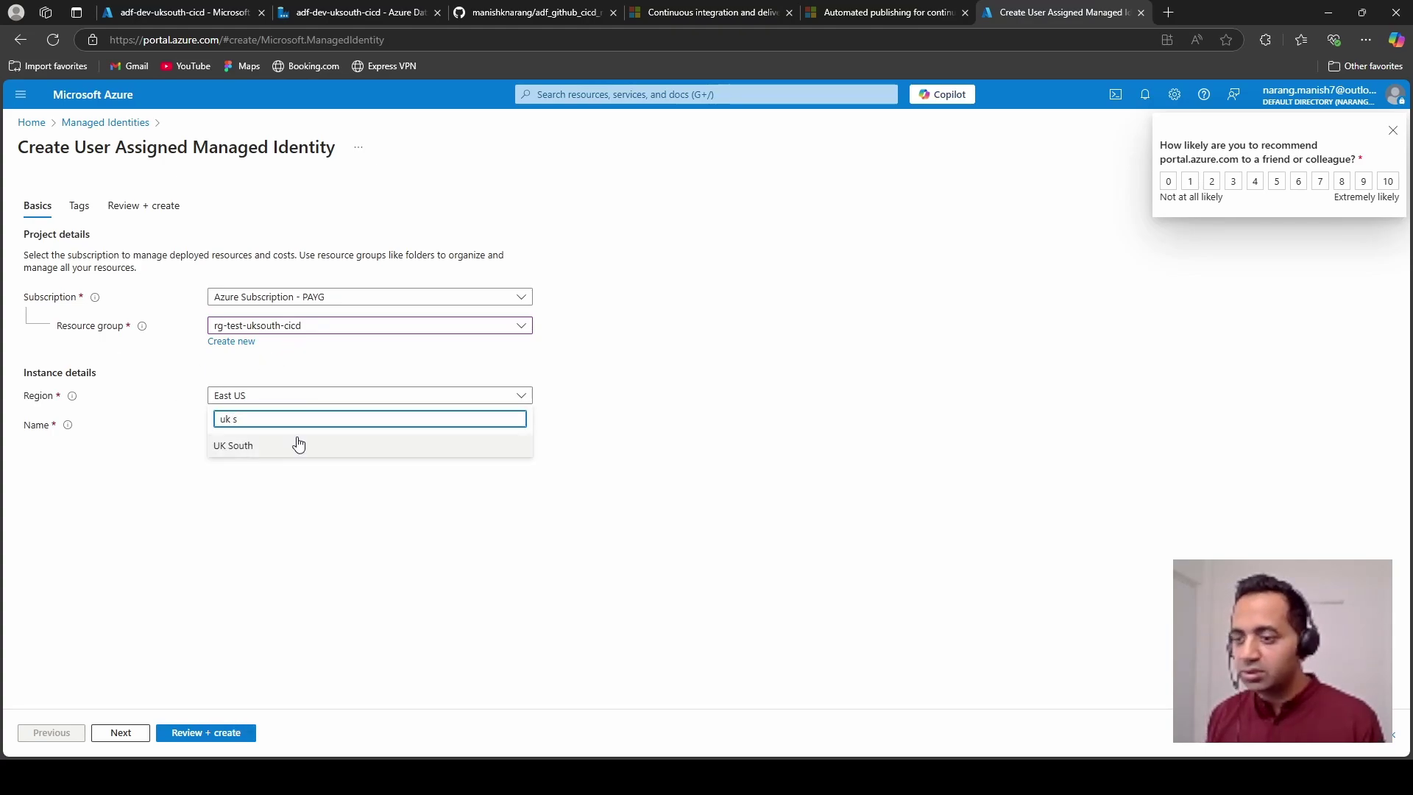
click(298, 444)
click(242, 426)
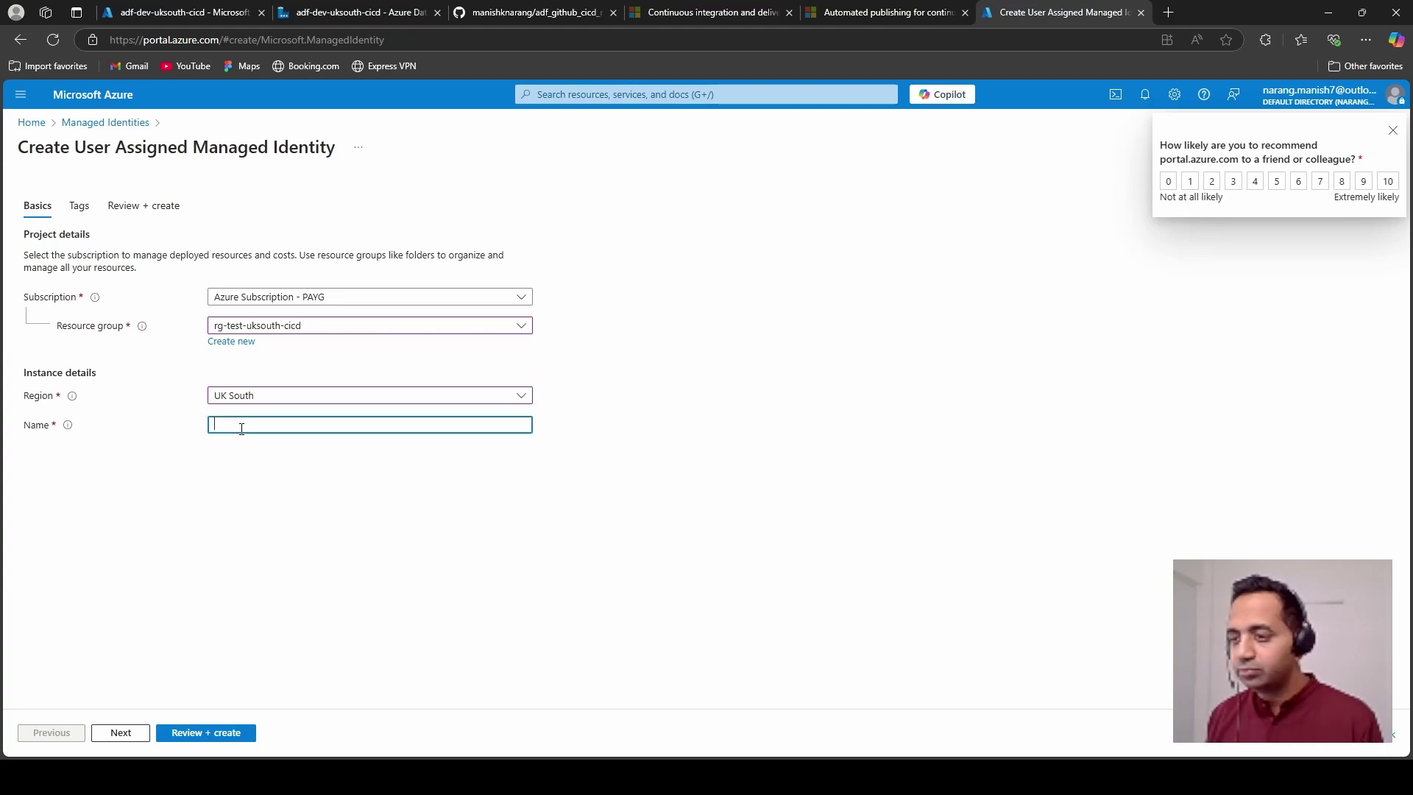
text(UserAssignedMI_GitHub)
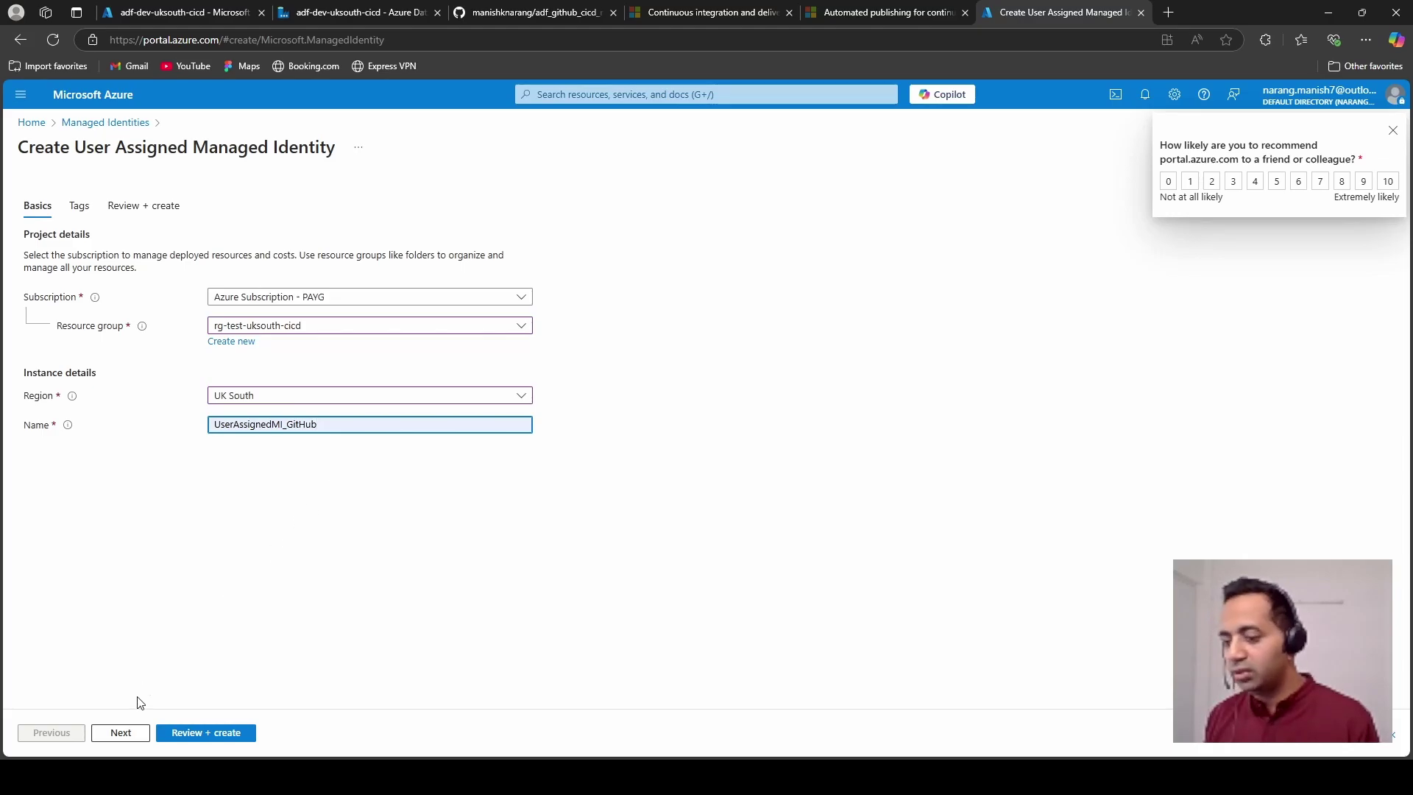
click(134, 736)
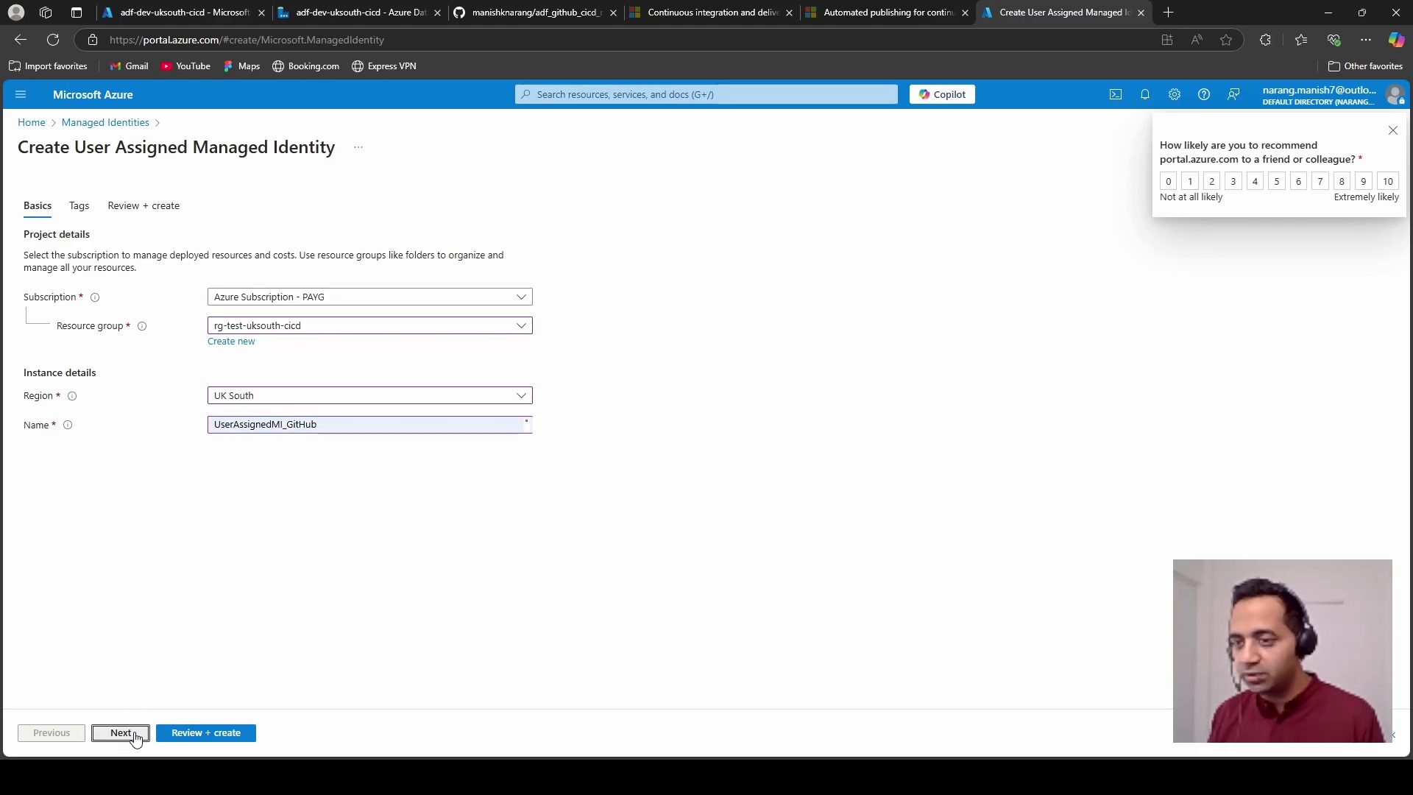
click(177, 733)
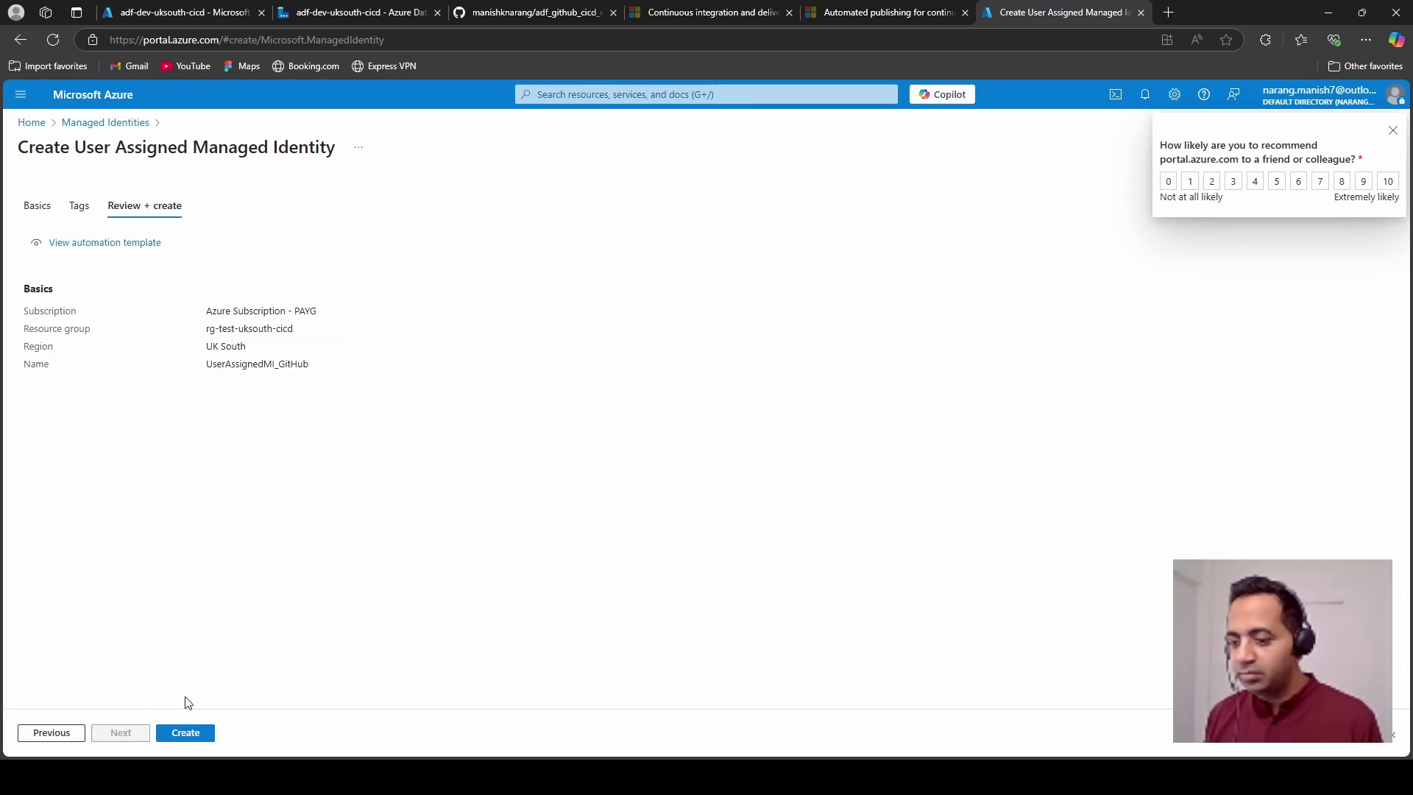
click(201, 733)
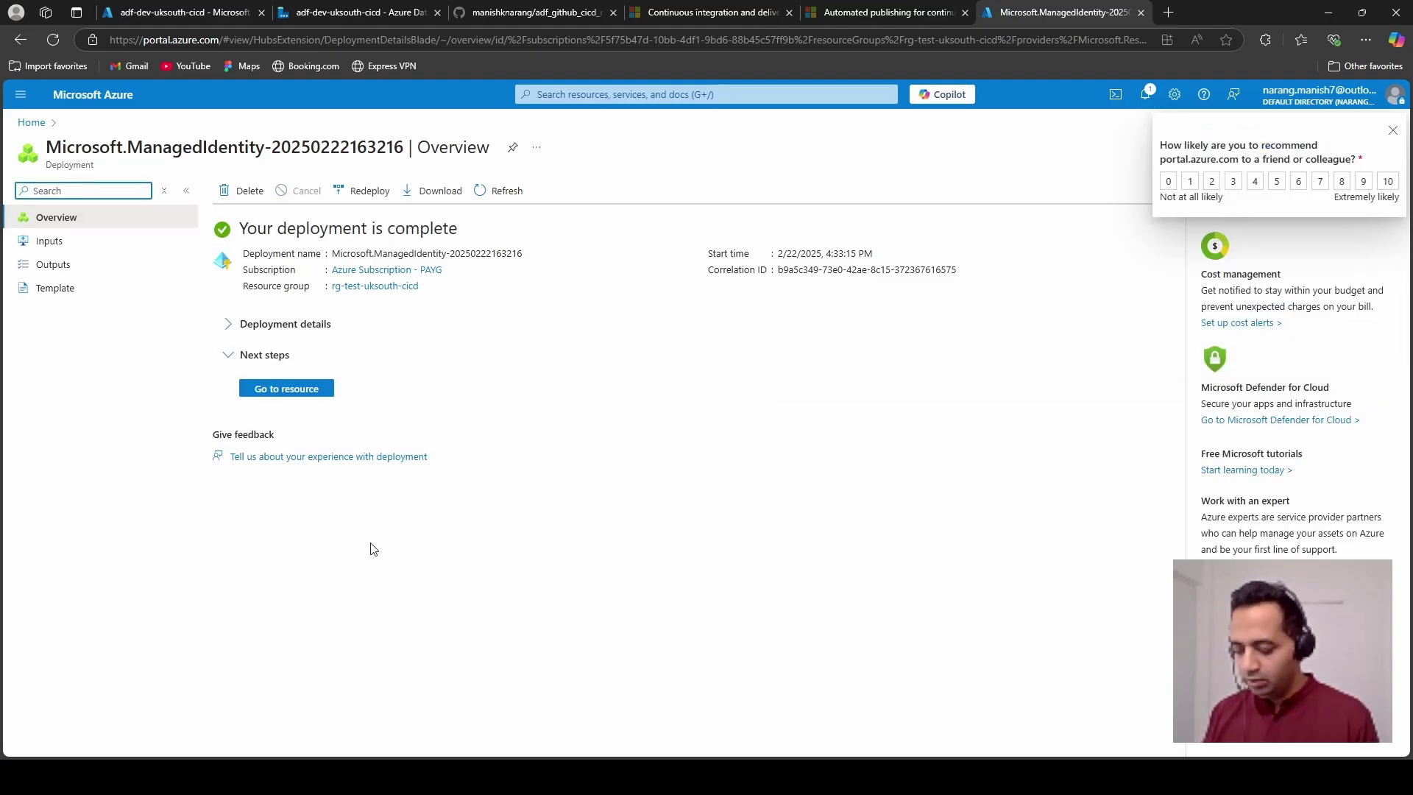
Step: Open the access control of resource group rg-test-uksouth-cicd and start a new role assignment
text(e)
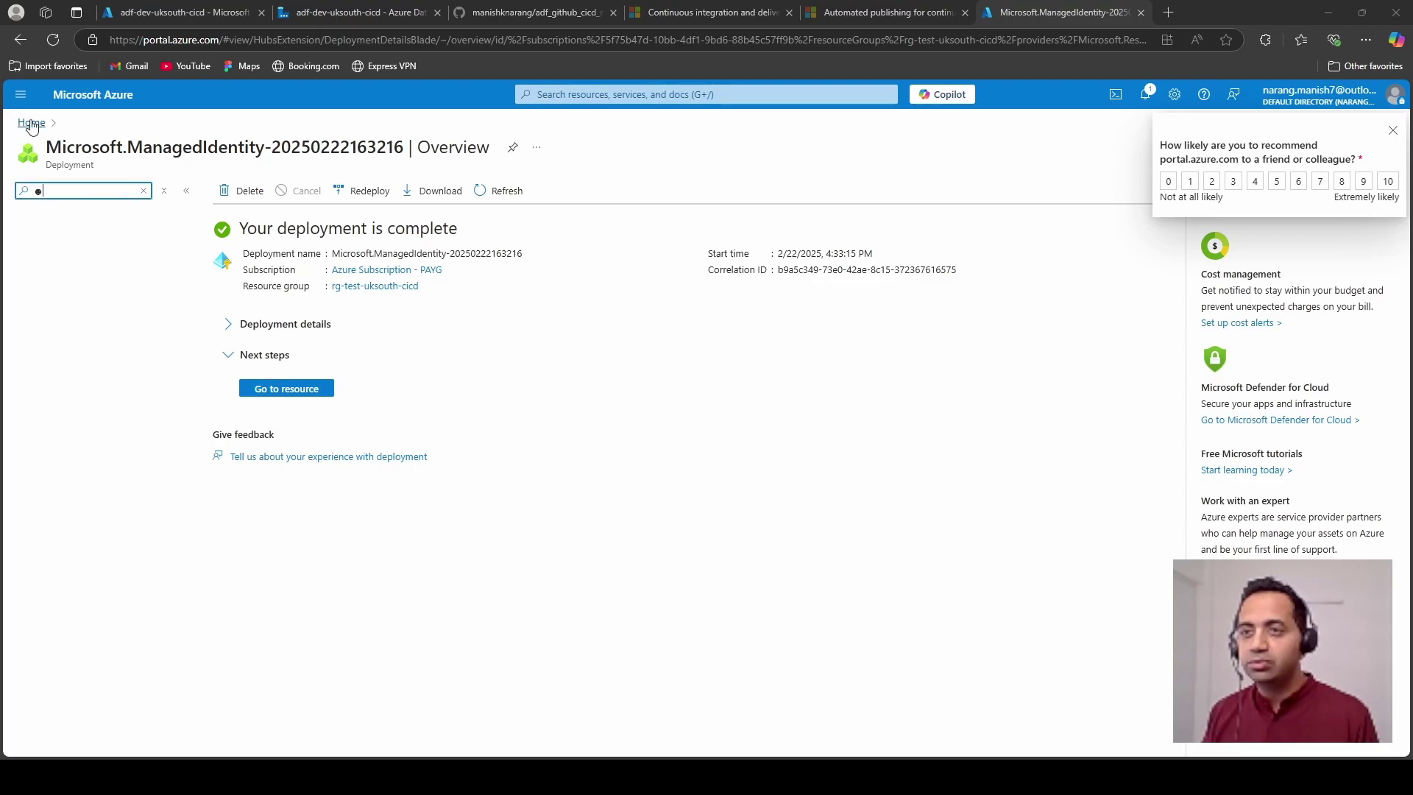
click(31, 122)
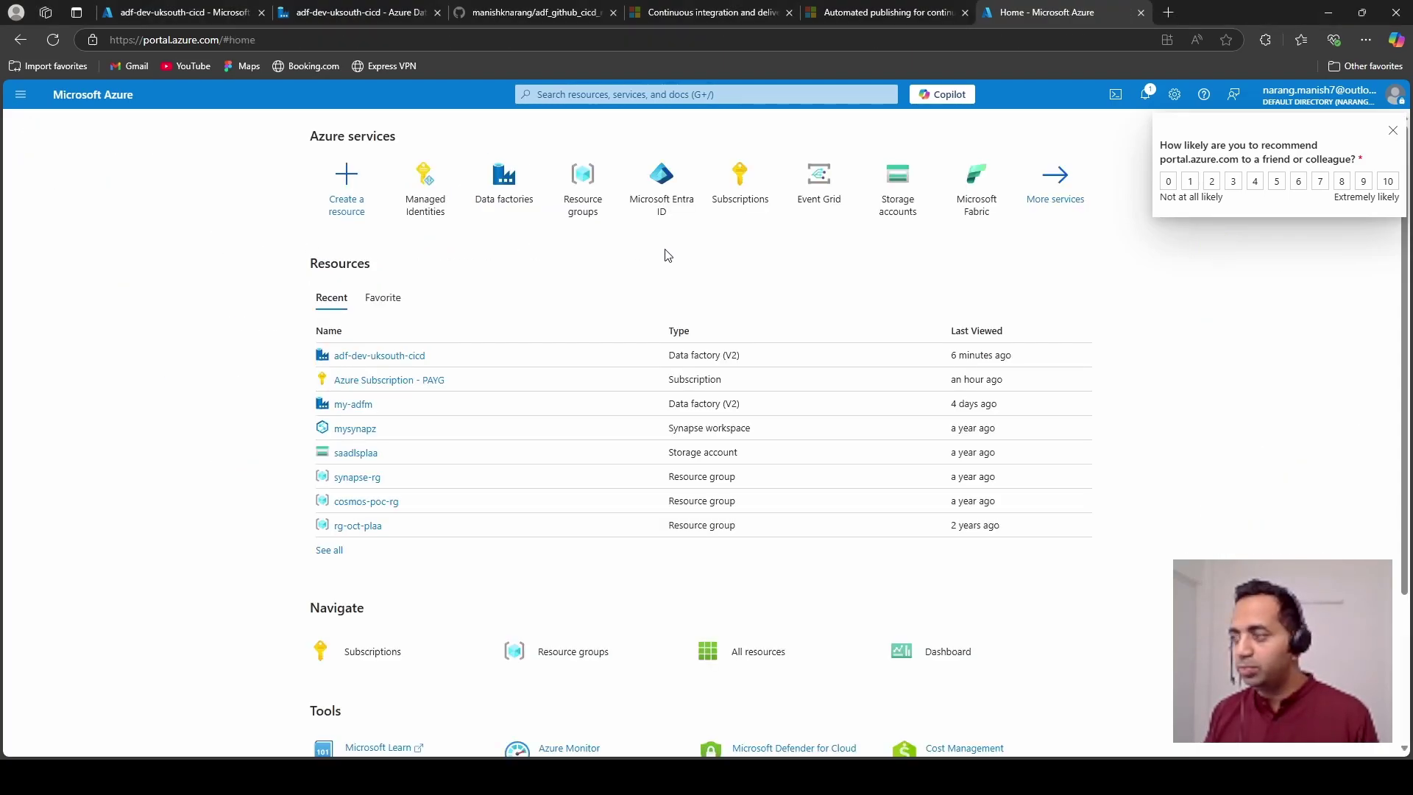
click(587, 195)
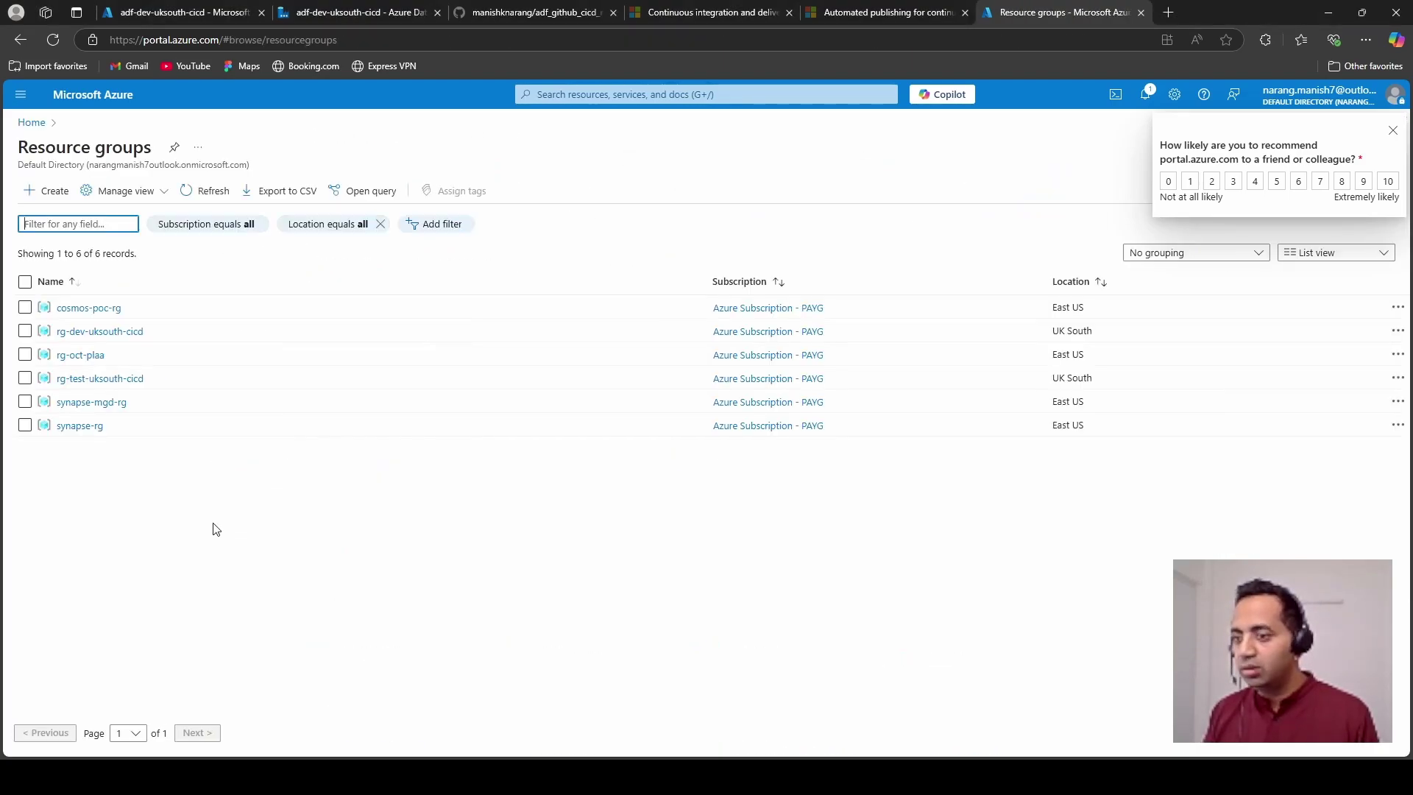
click(96, 379)
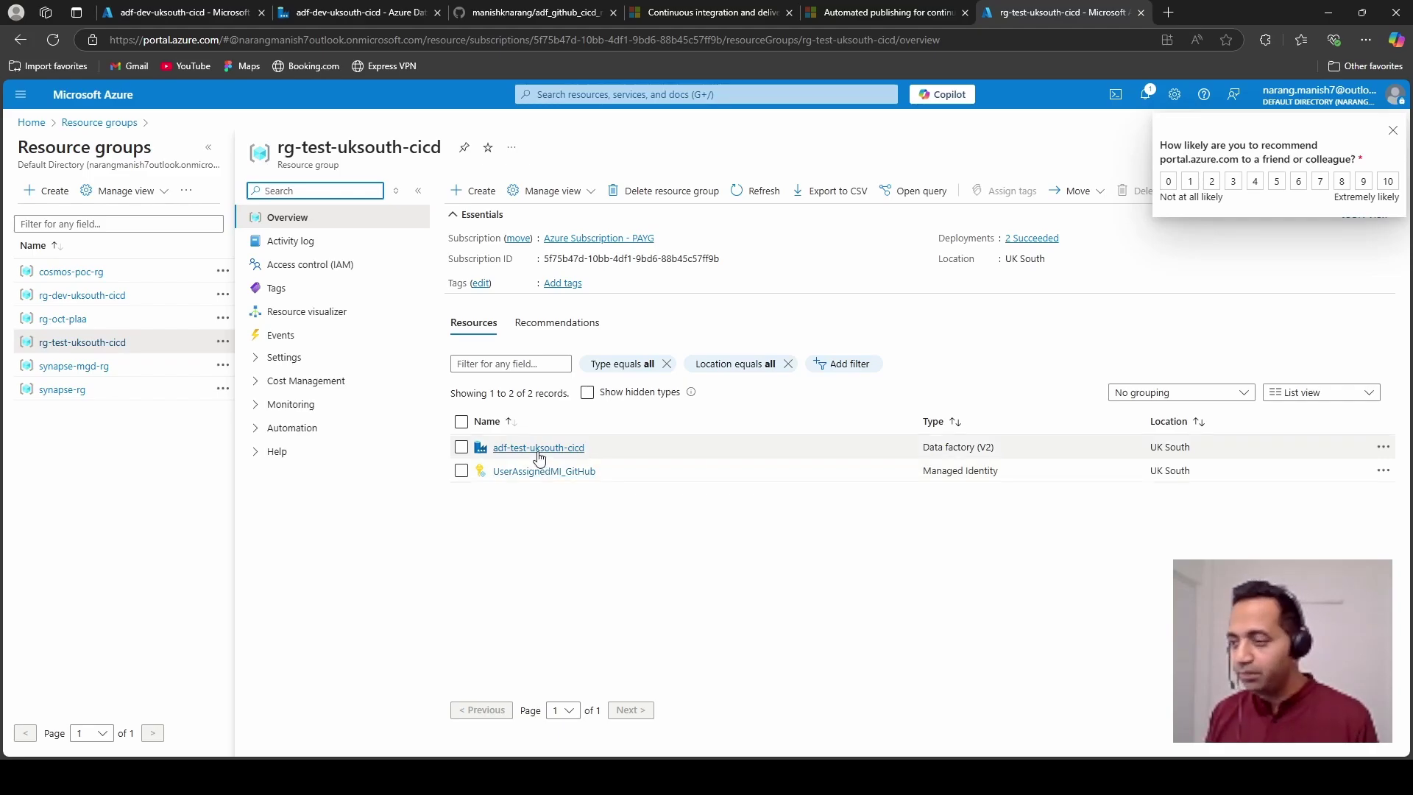
click(340, 269)
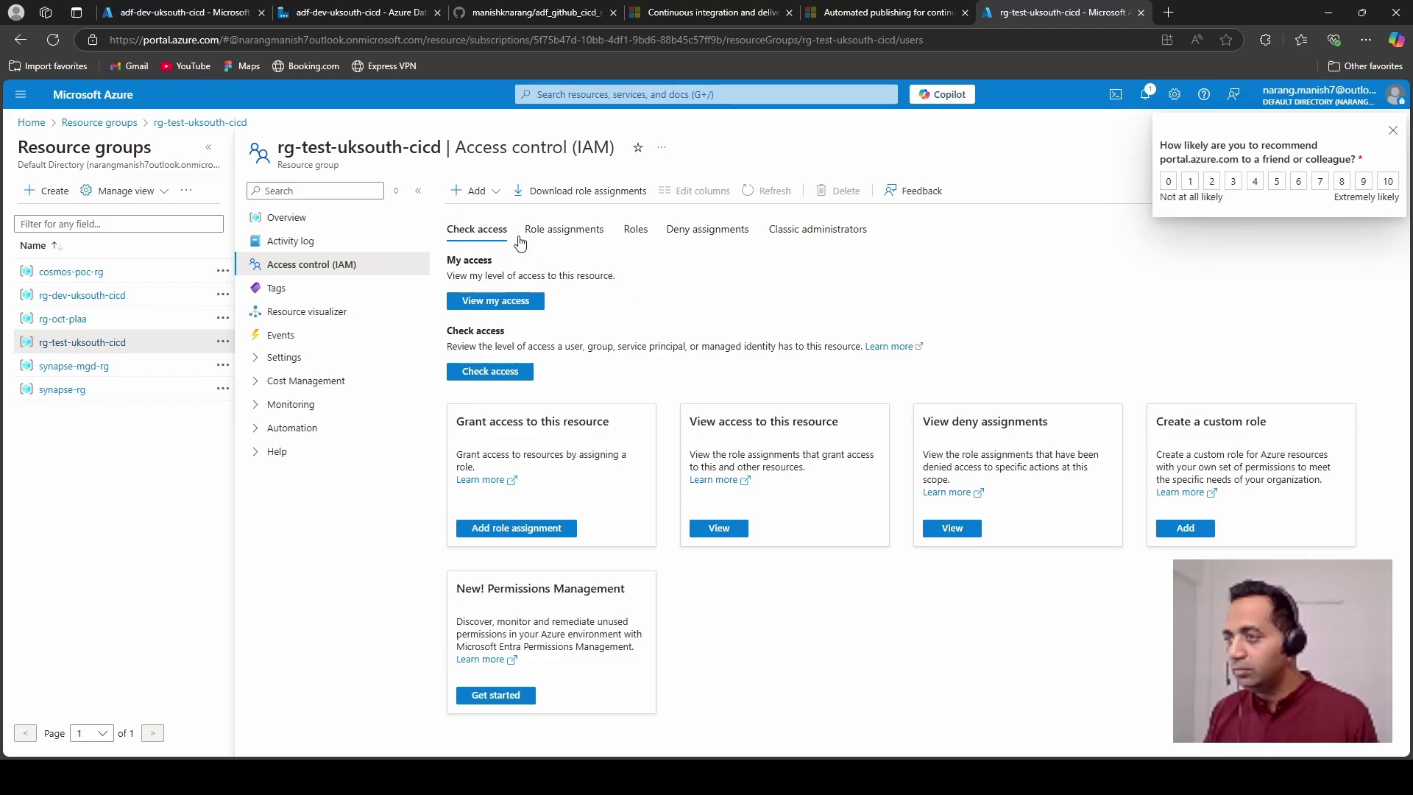
click(473, 190)
click(486, 217)
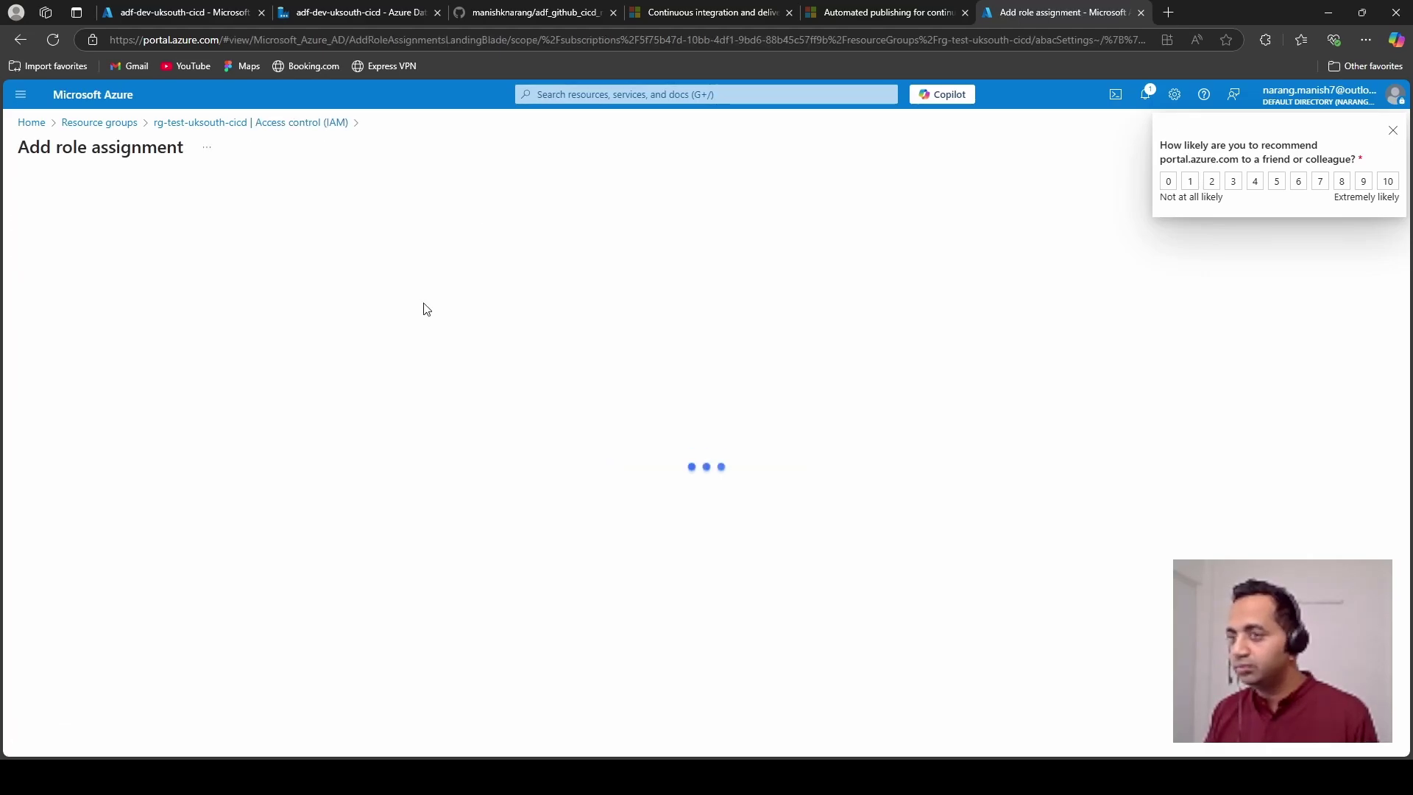
Step: Search the job function roles for data factory and choose Data Factory Contributor as the role to assign
click(142, 330)
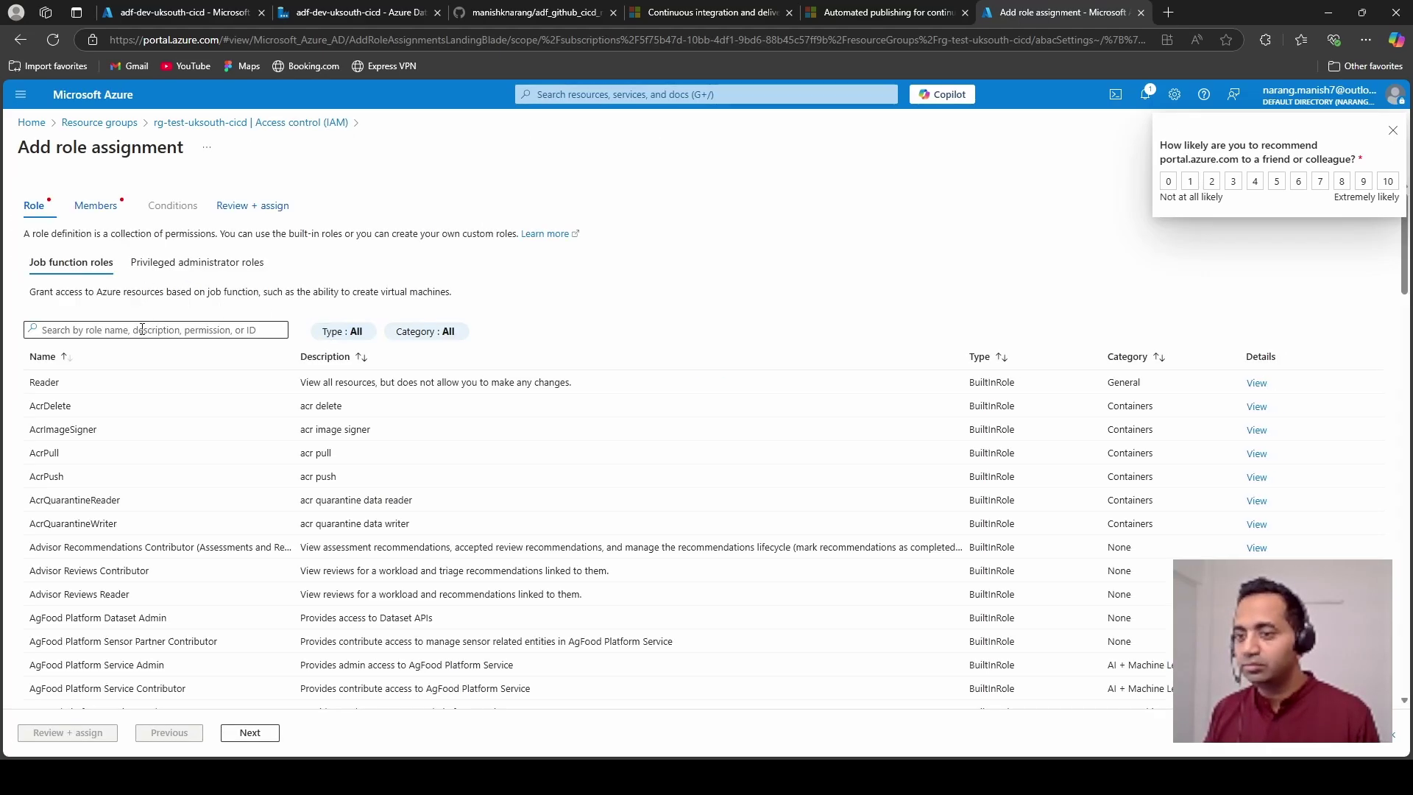
text(data fa)
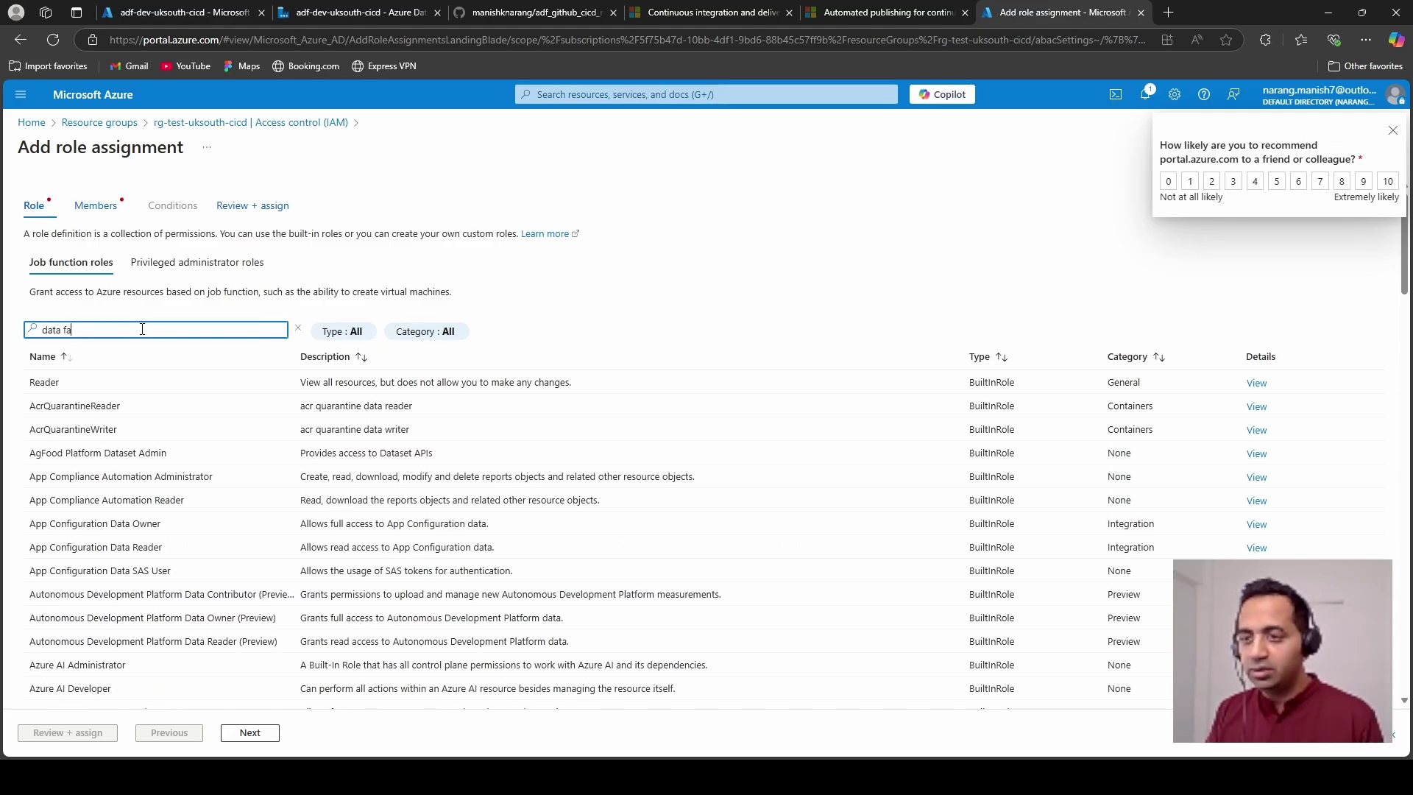
text(ctroy)
key(BackSpace)
key(BackSpace)
key(BackSpace)
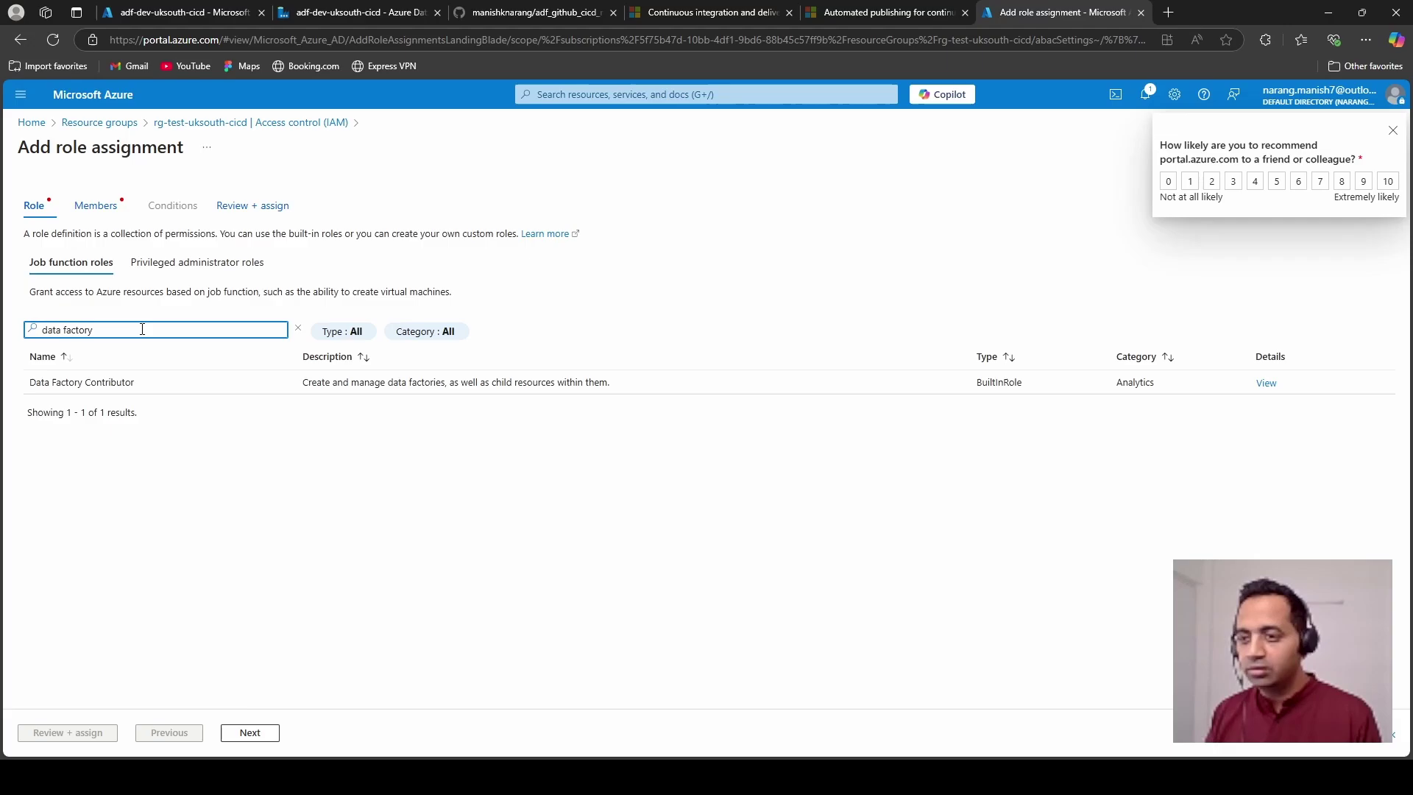
click(138, 384)
click(243, 732)
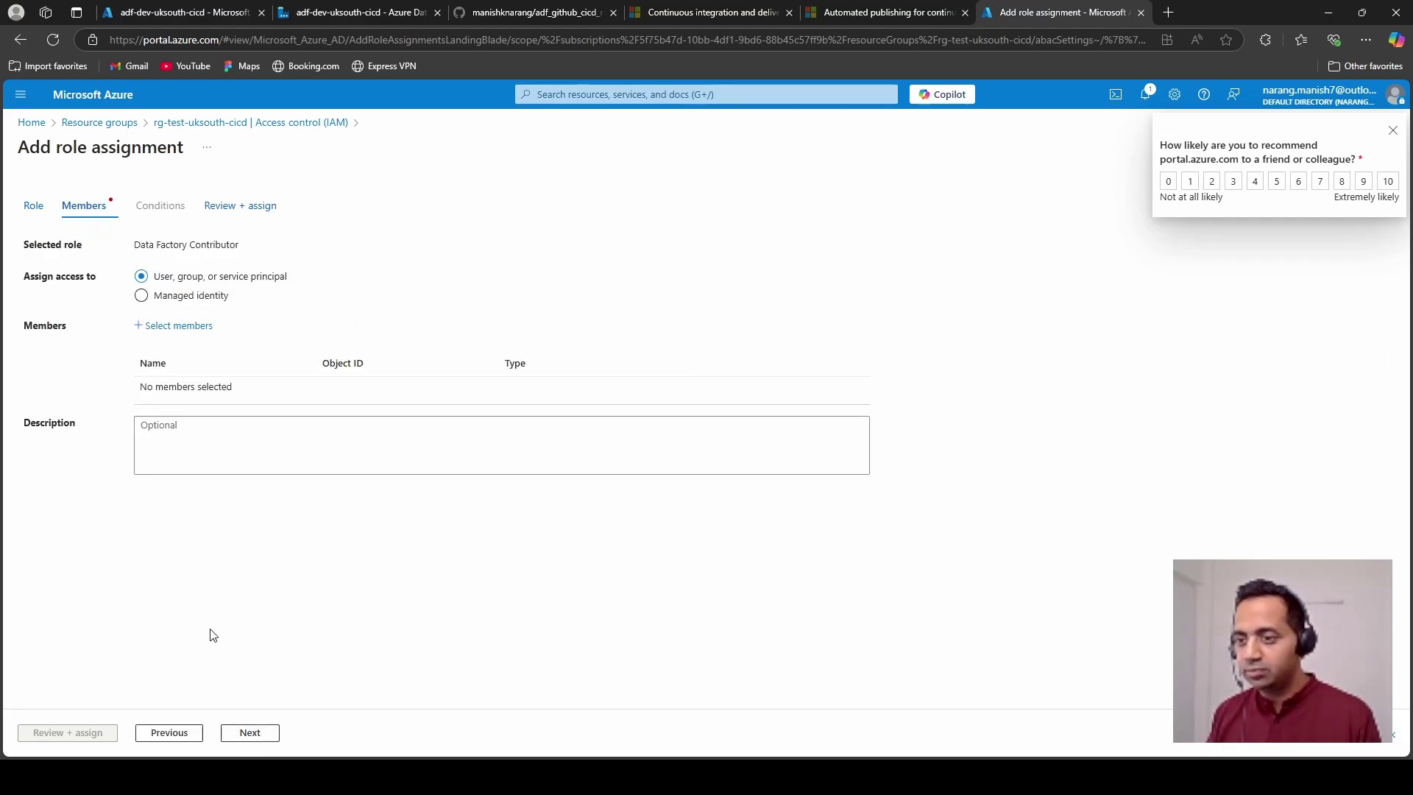
Step: Assign access to a managed identity and add the user-assigned identity UserAssignedMI_GitHub as the member
click(142, 296)
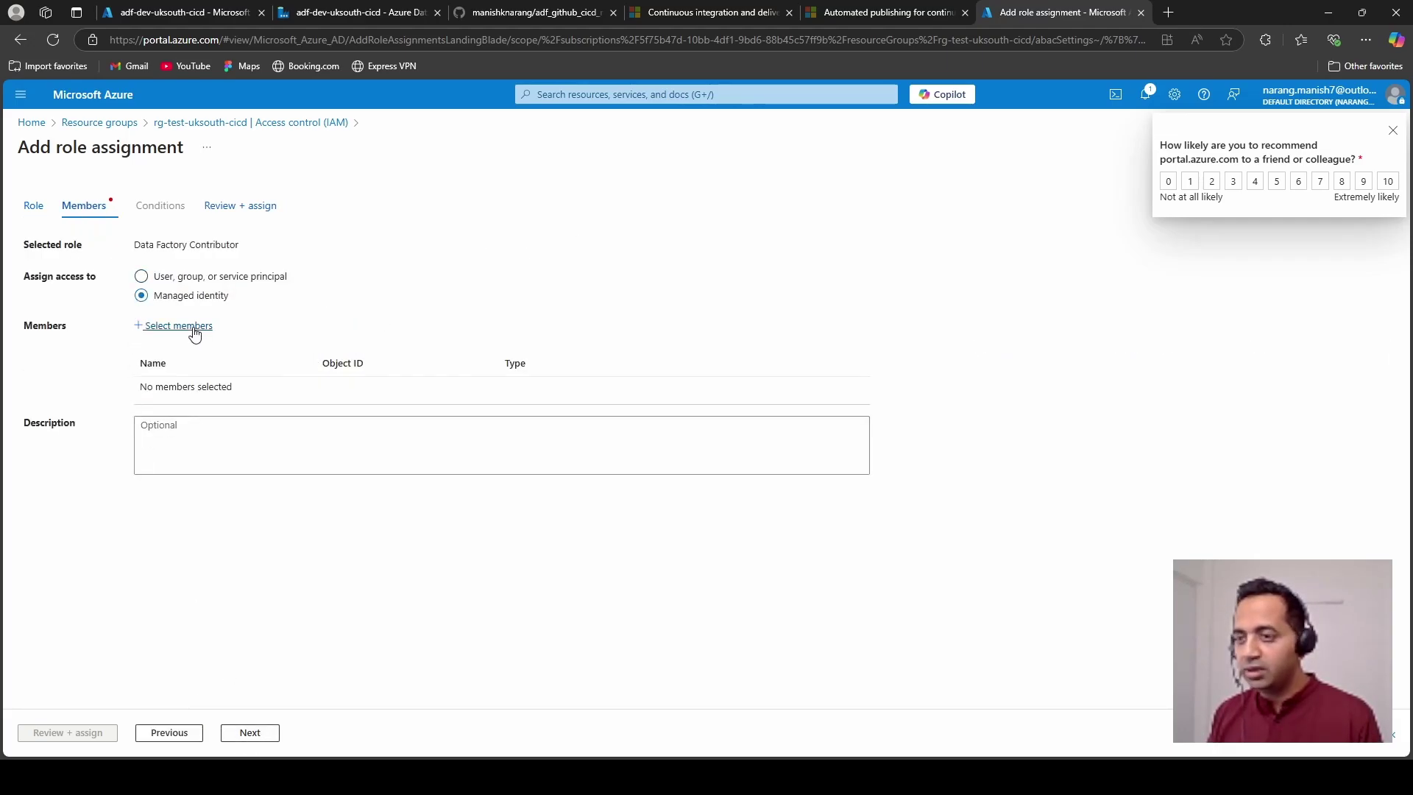
click(186, 326)
click(1048, 274)
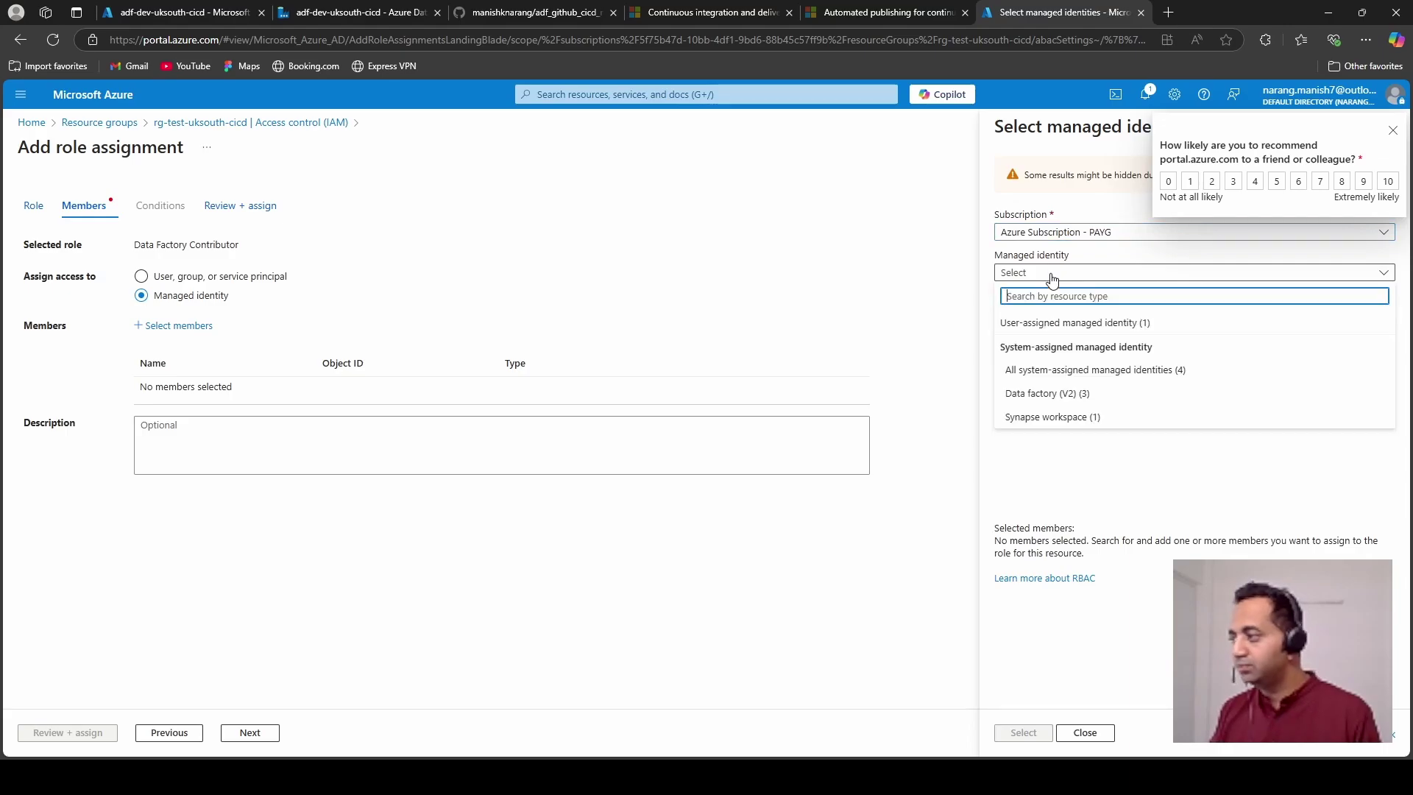
click(1048, 326)
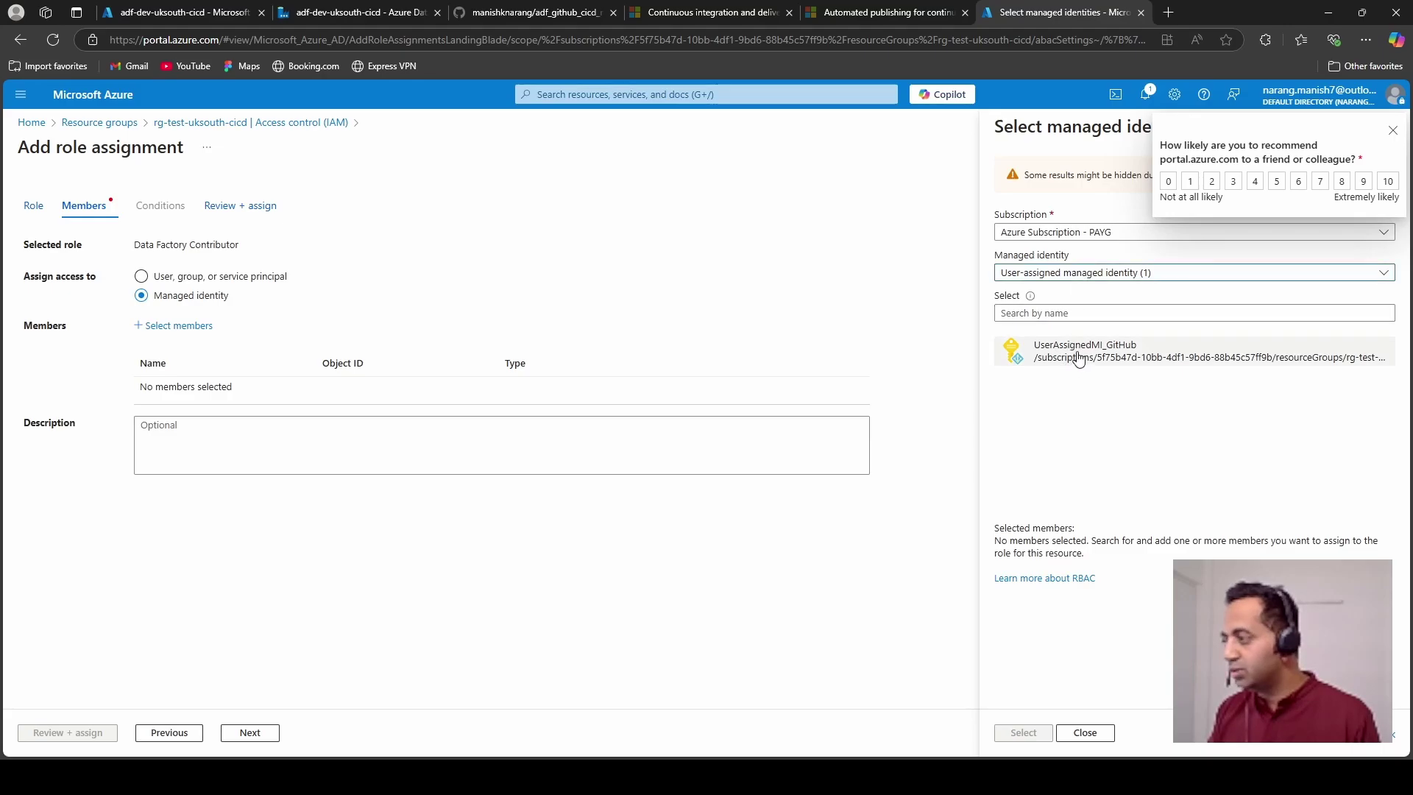
click(1080, 357)
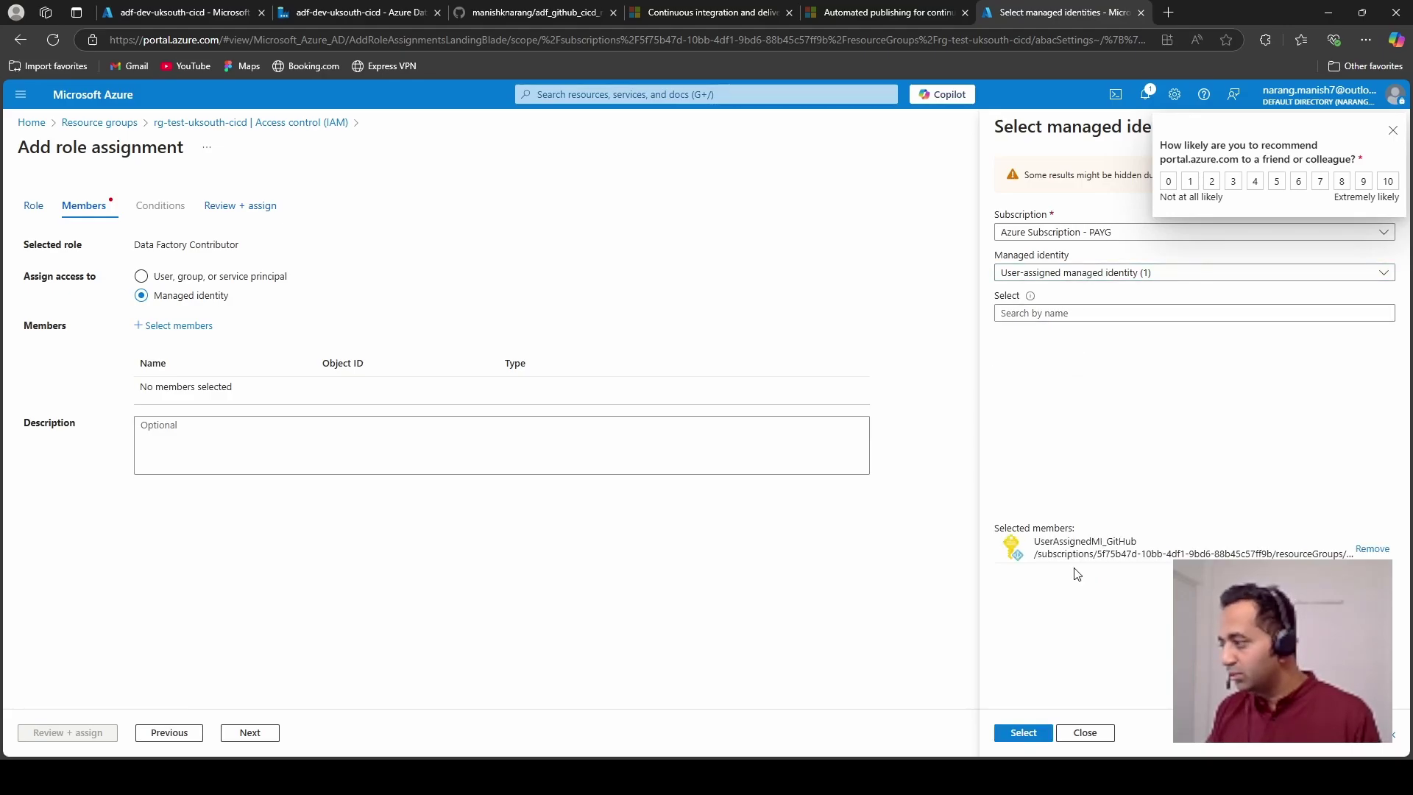
click(1036, 731)
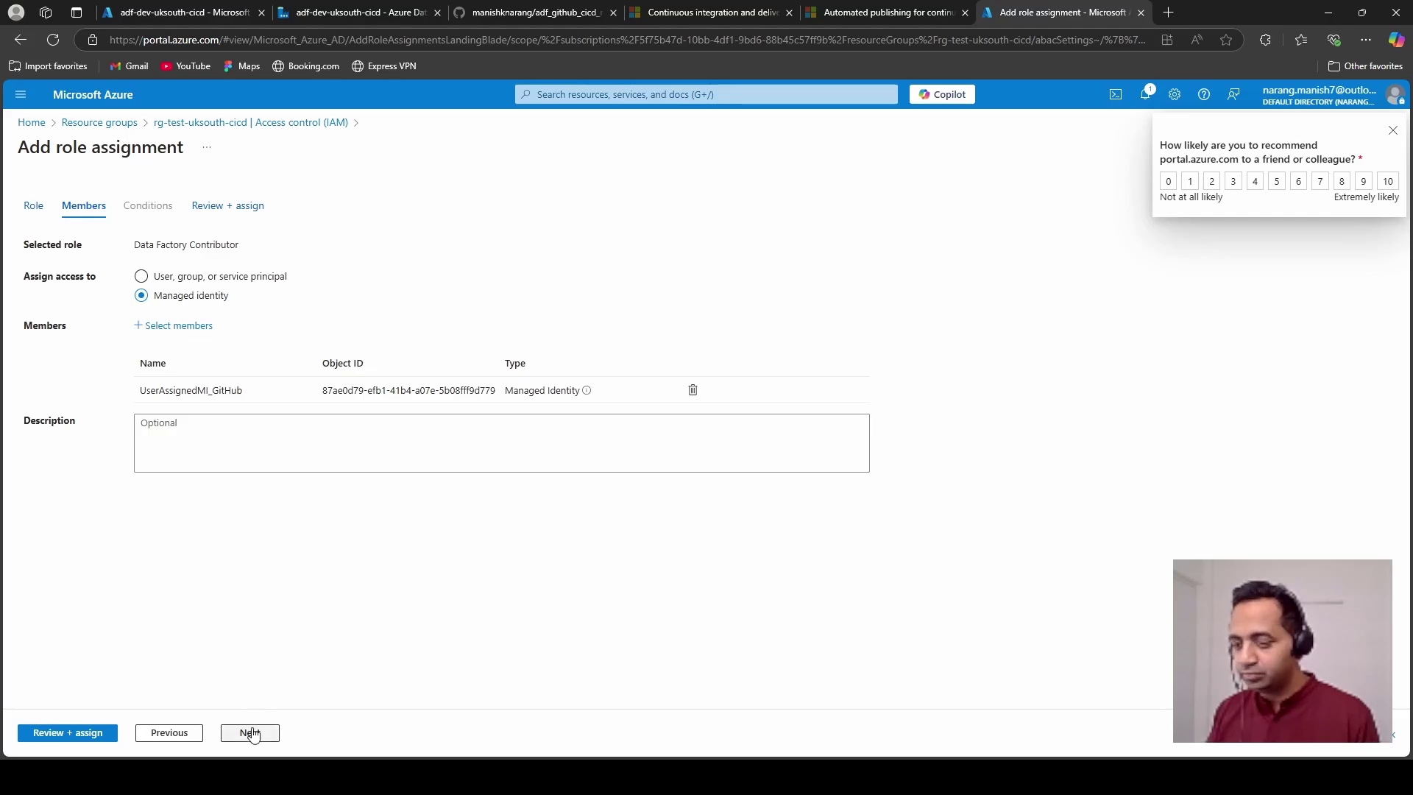
Step: Review and submit the role assignment, and check the role assignments of rg-test-uksouth-cicd
click(102, 736)
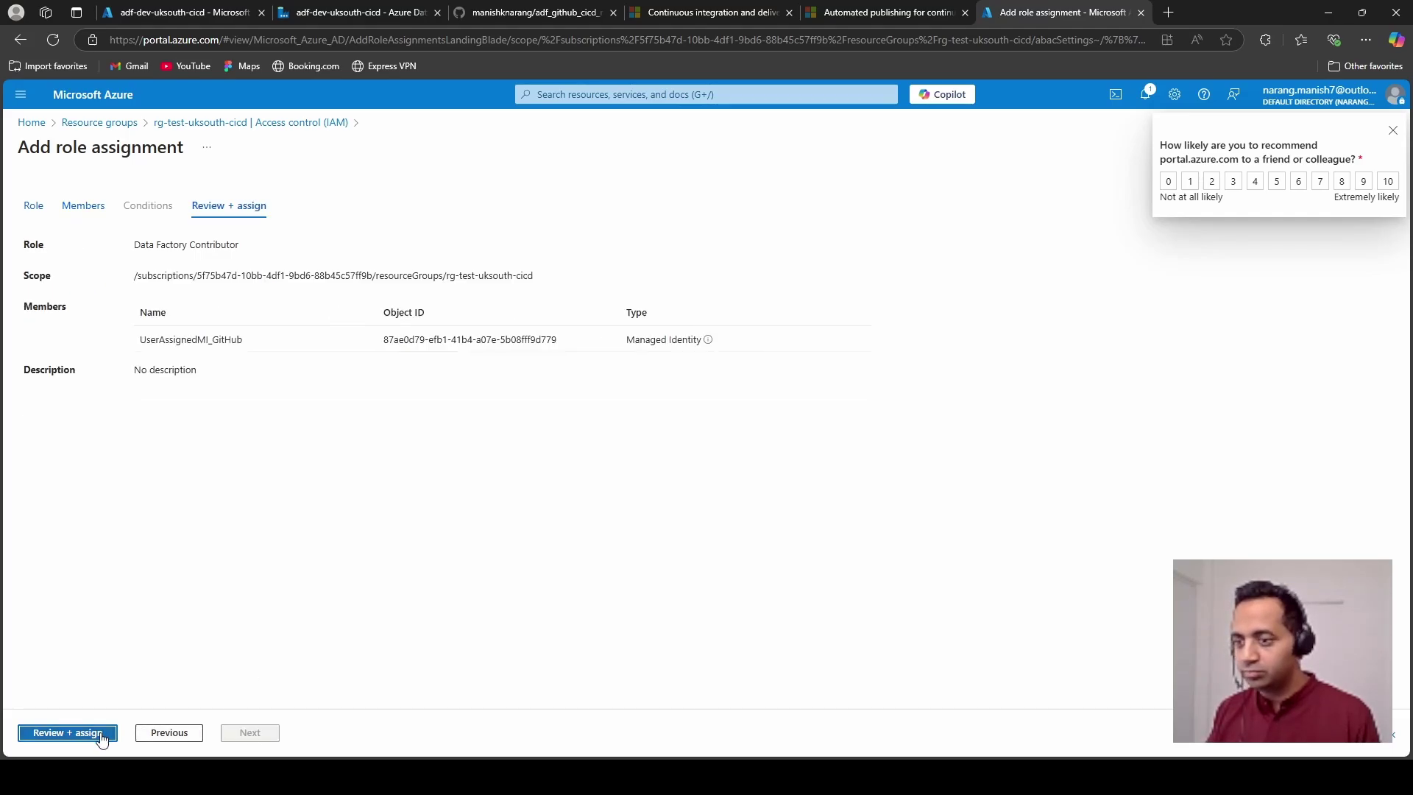
click(68, 732)
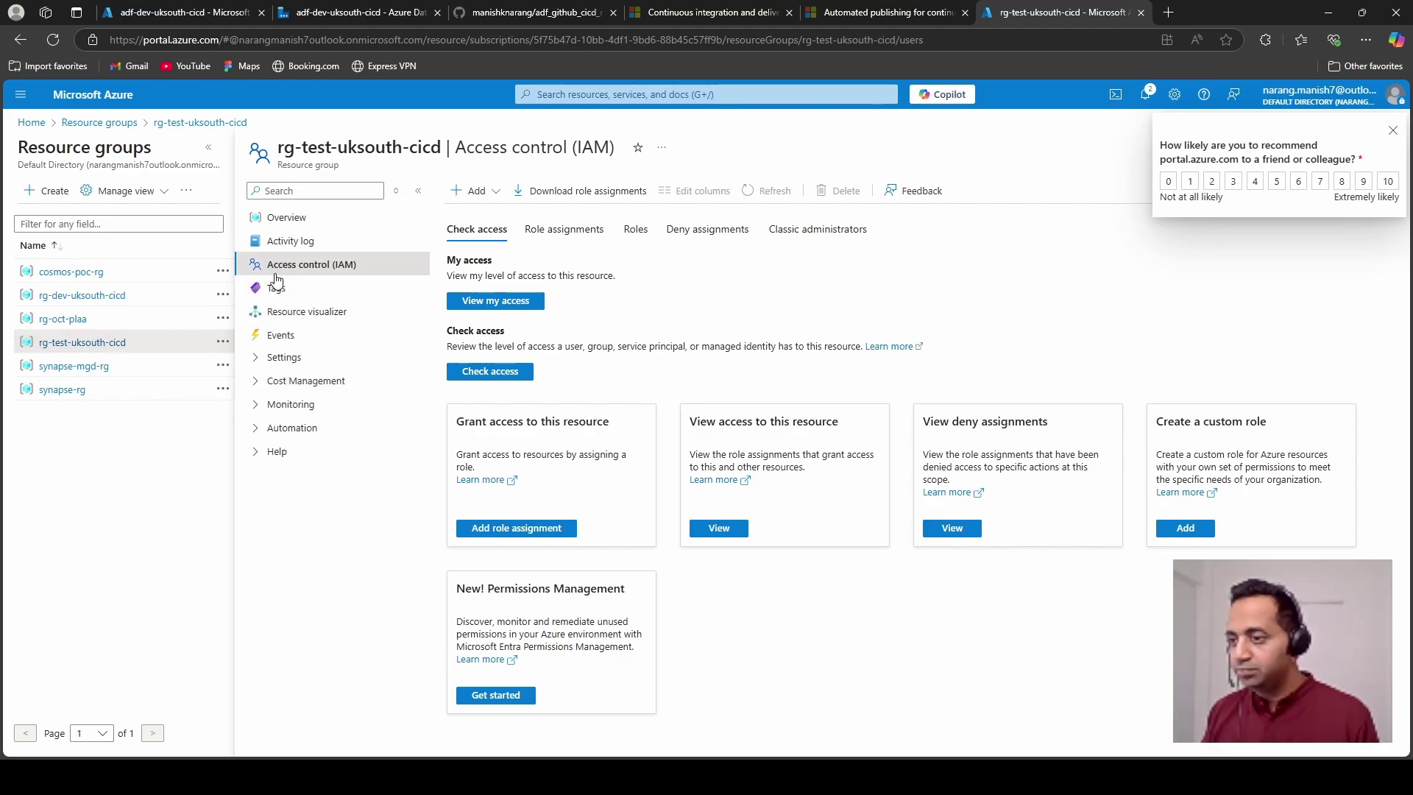
click(572, 234)
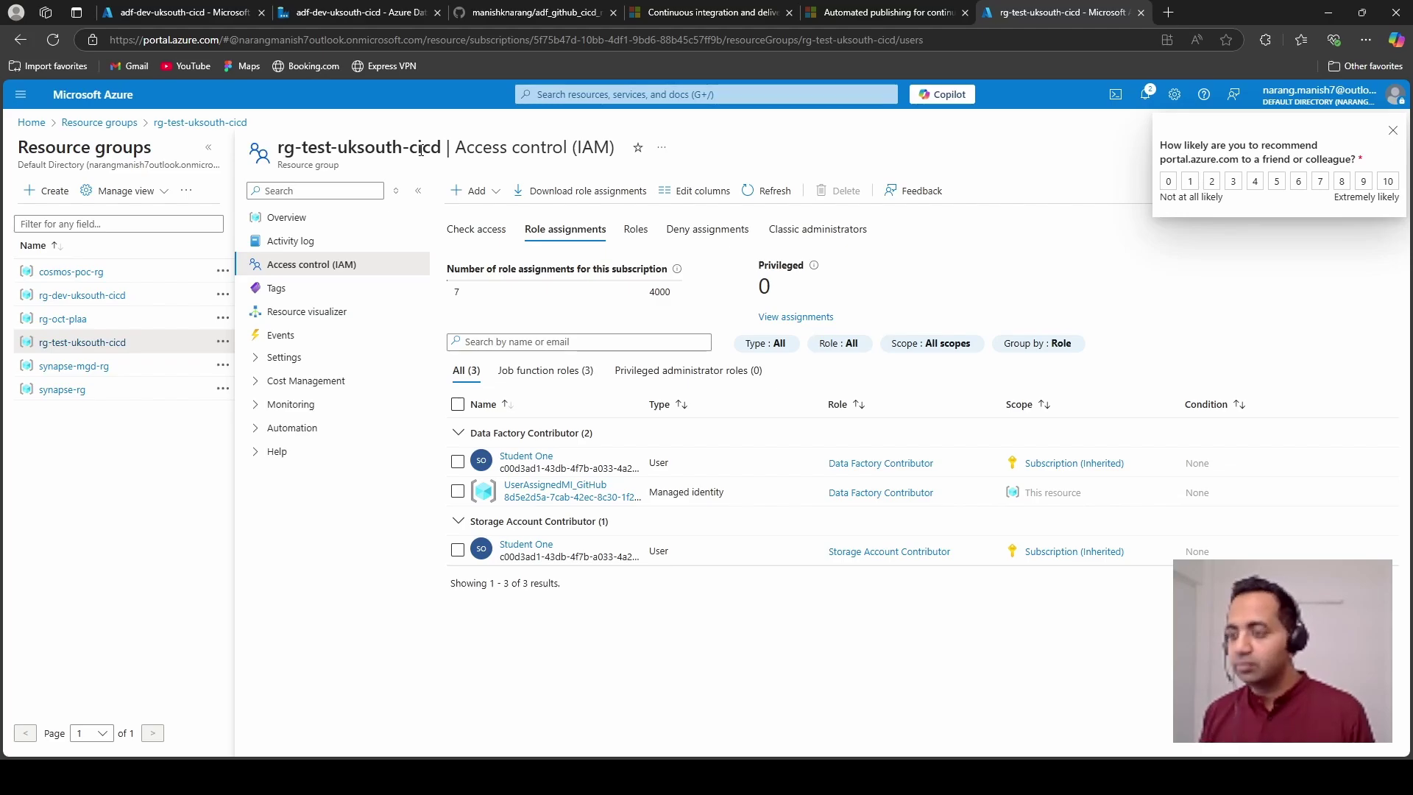
Step: Return to the portal home and open the overview of the managed identity UserAssignedMI_GitHub
click(31, 122)
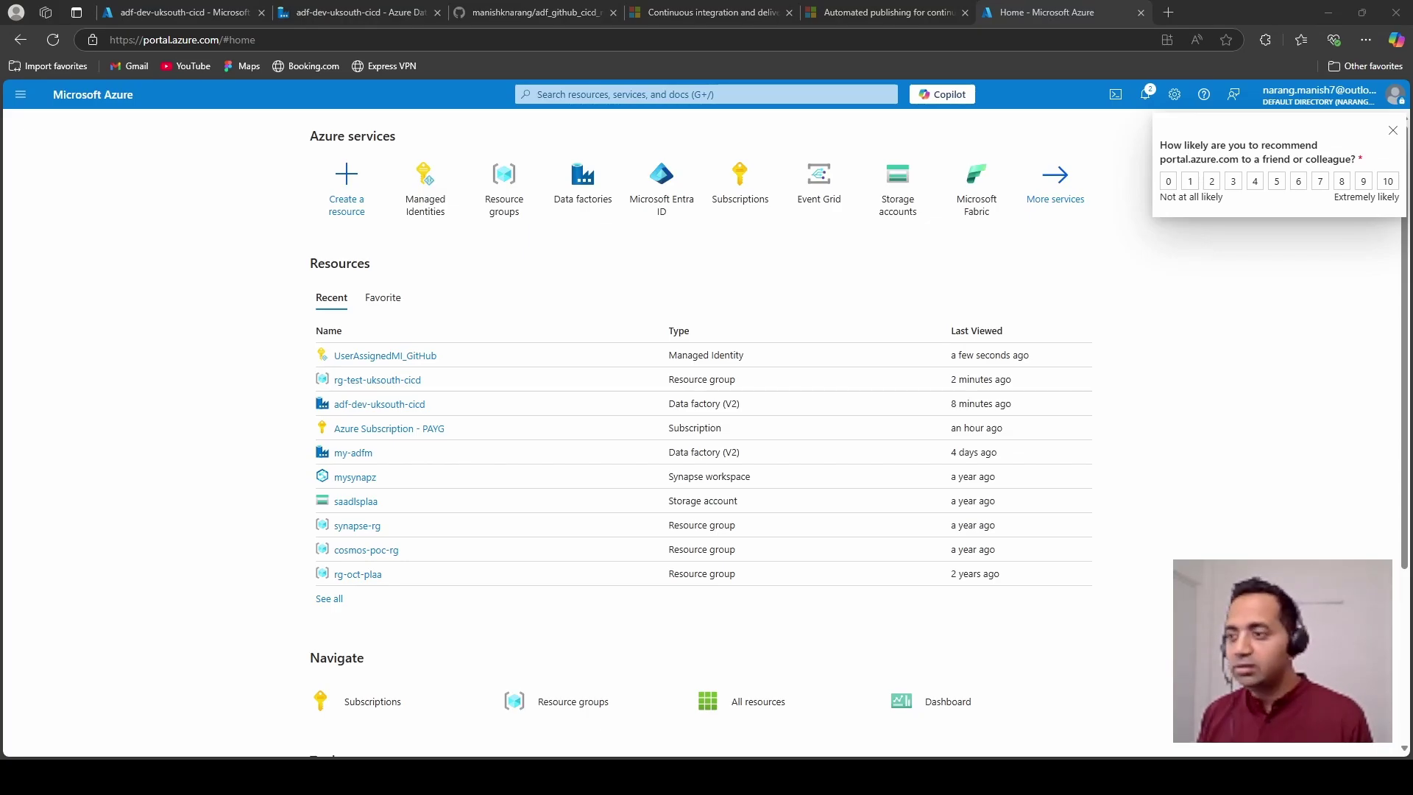
click(427, 198)
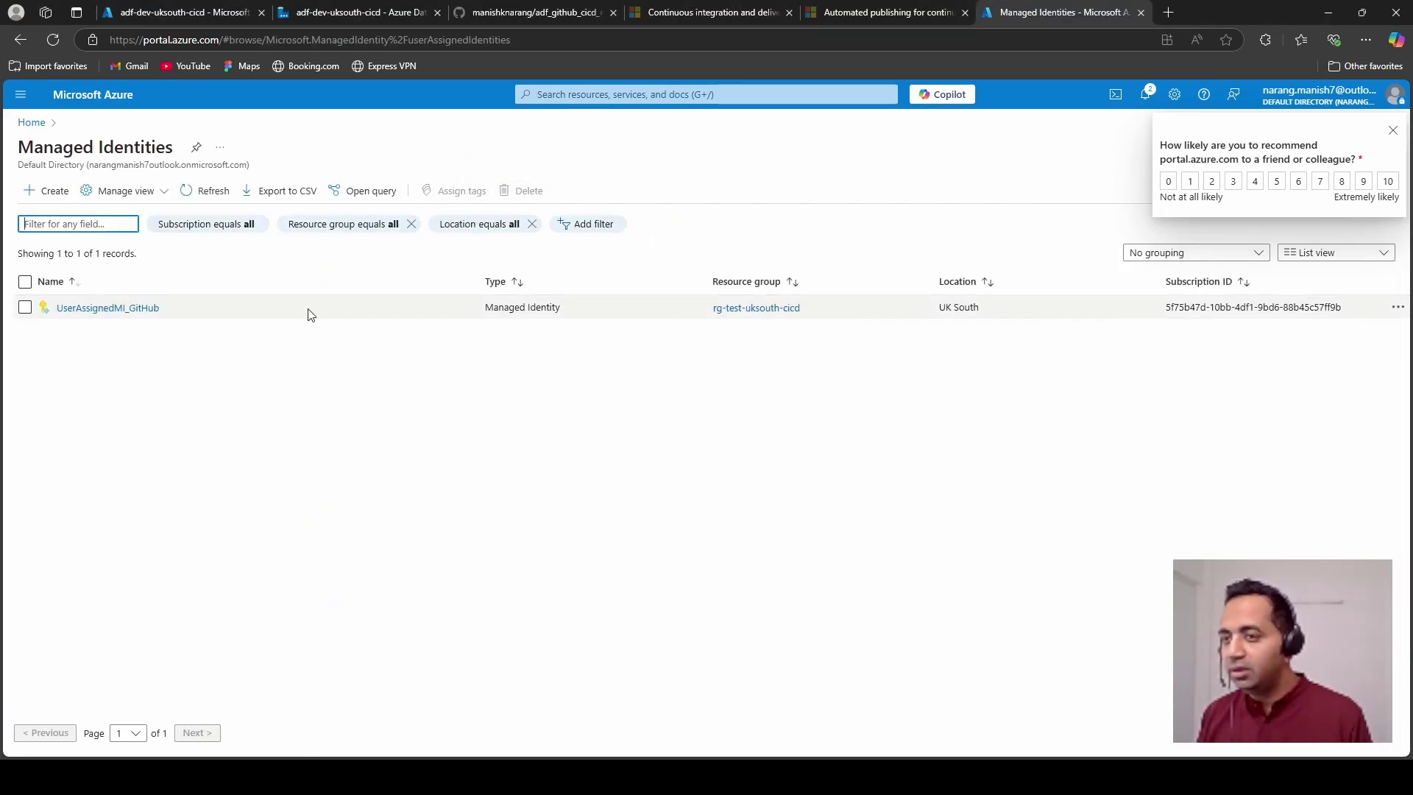
click(136, 309)
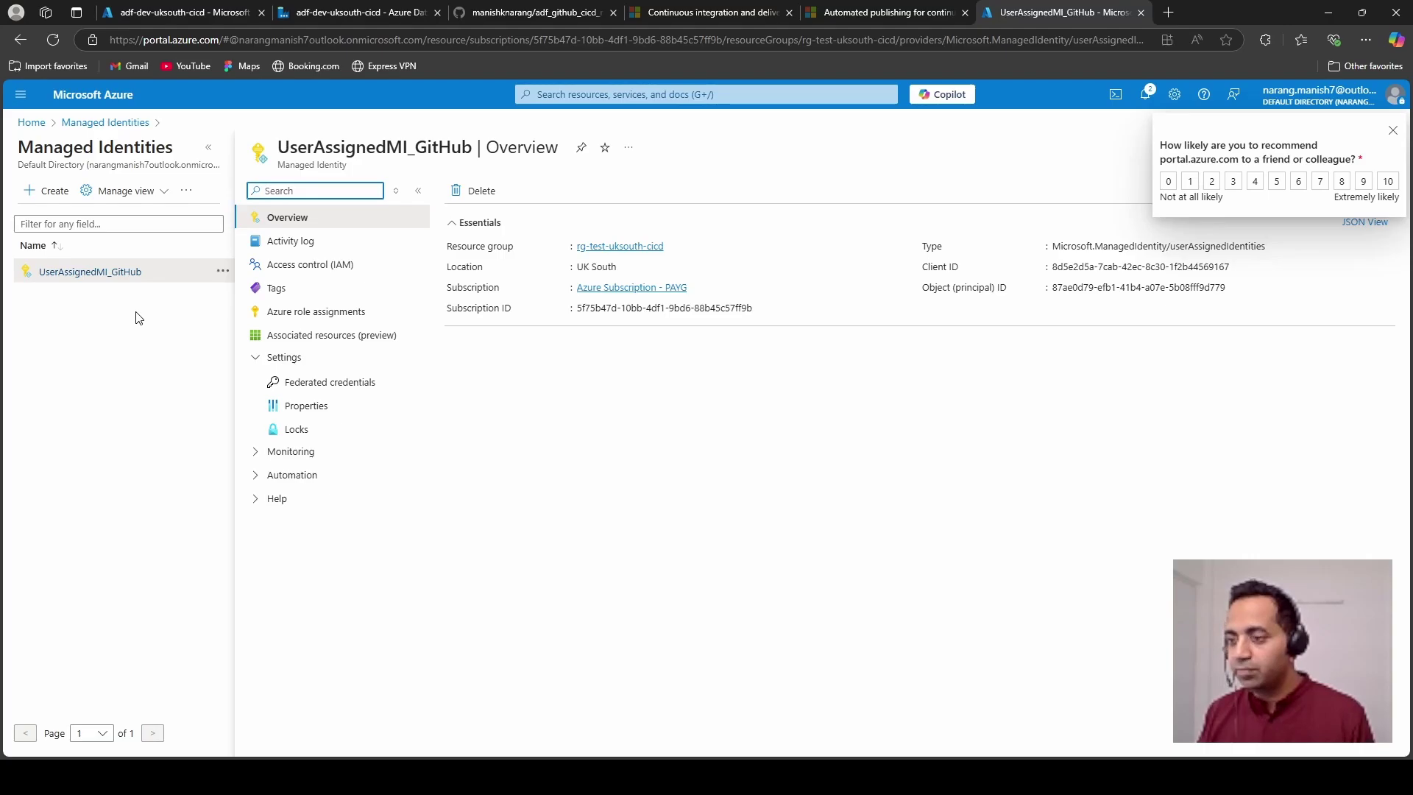
Step: Start adding a federated credential to UserAssignedMI_GitHub using the Github Actions deploying Azure resources scenario
click(322, 390)
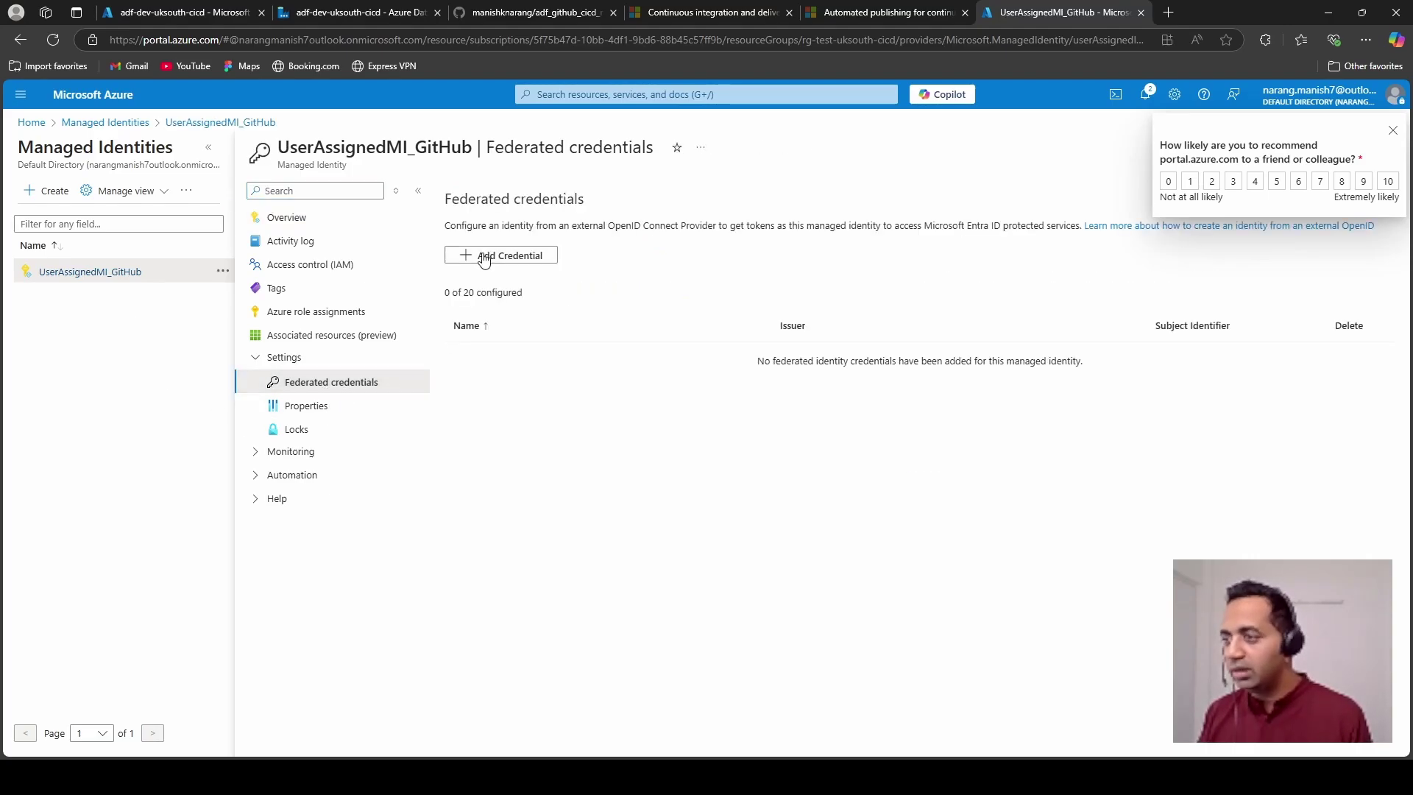
click(484, 258)
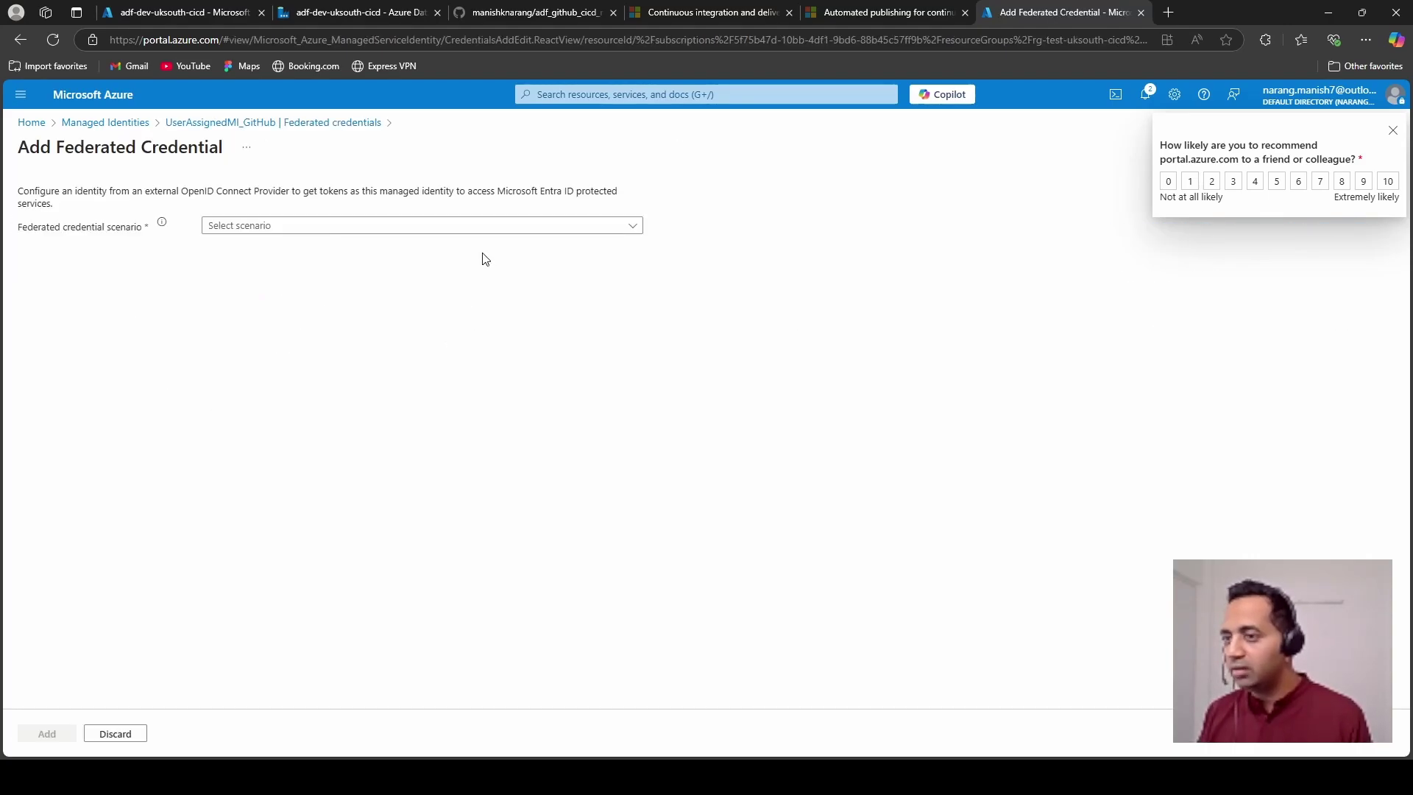
click(351, 234)
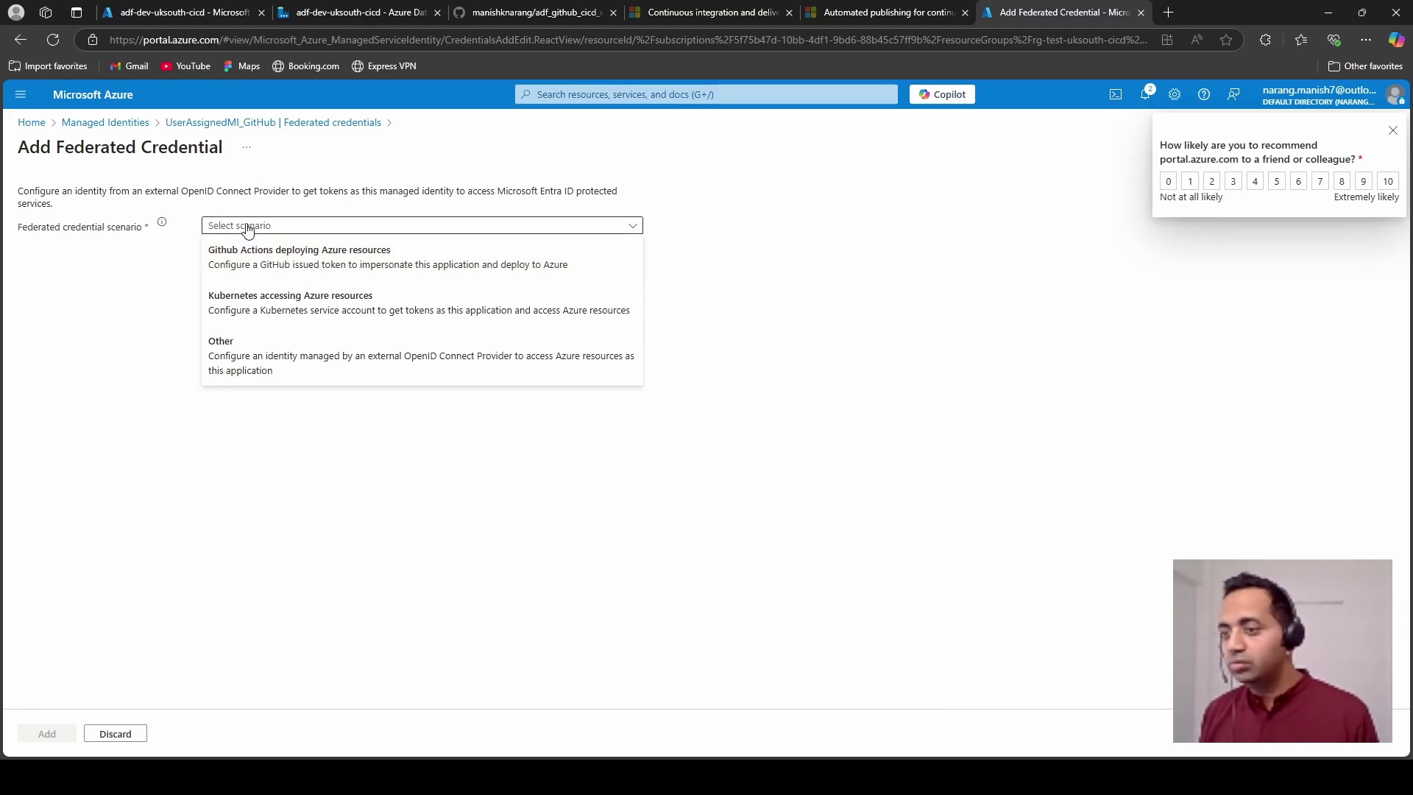
click(375, 262)
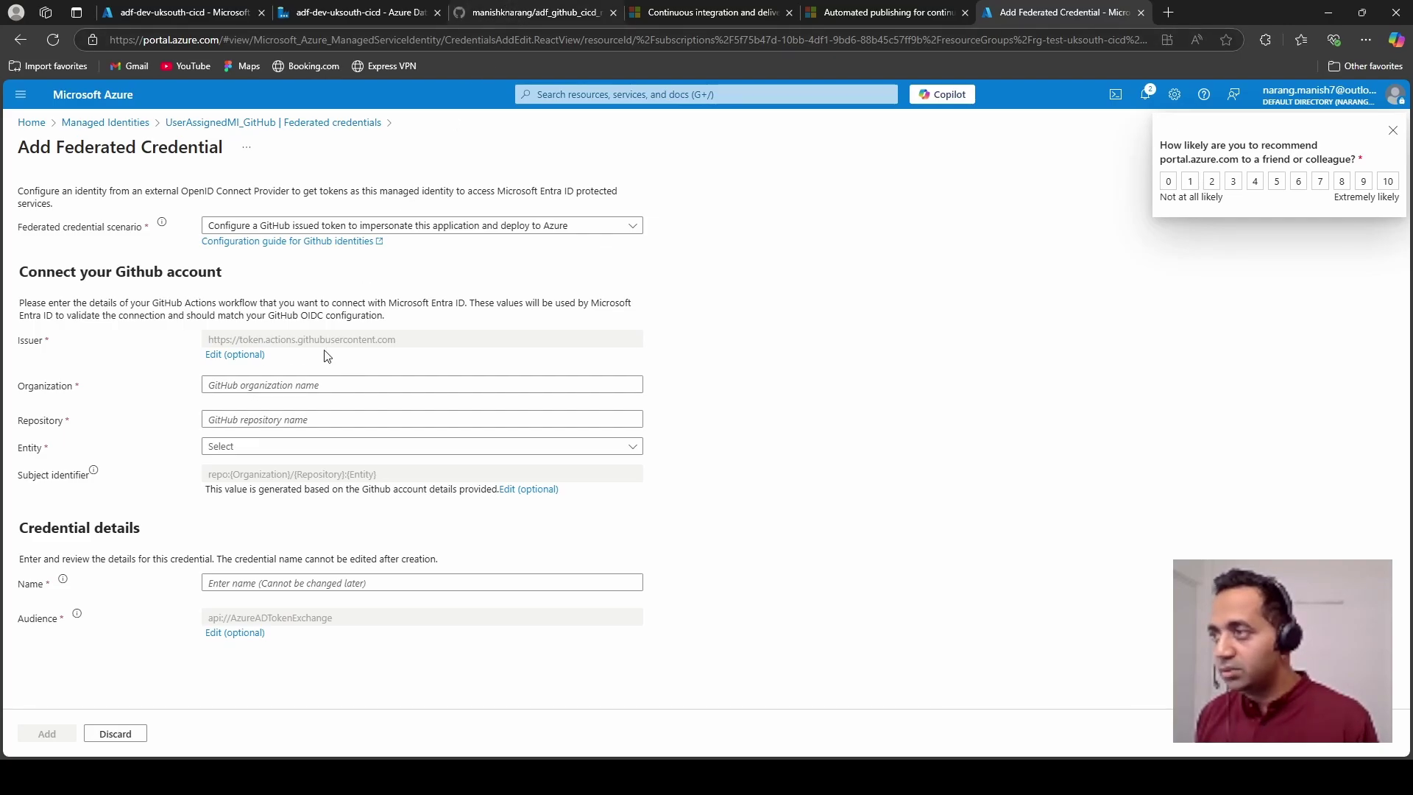
Step: Fill in the GitHub organization name, repository adf_github_cicd_repo and credential name cicdFederatedCreds, checking the details against the GitHub repository page
click(288, 382)
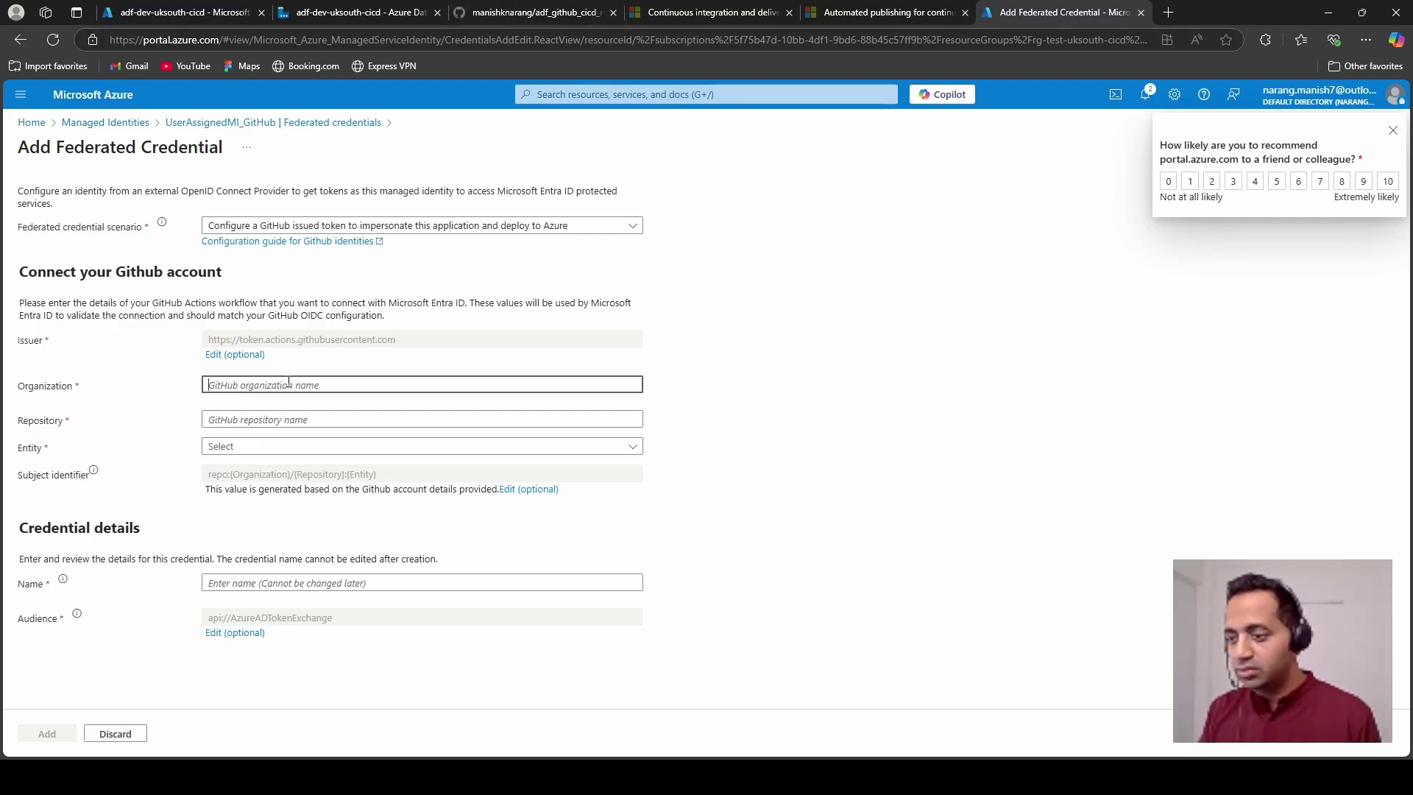
click(288, 449)
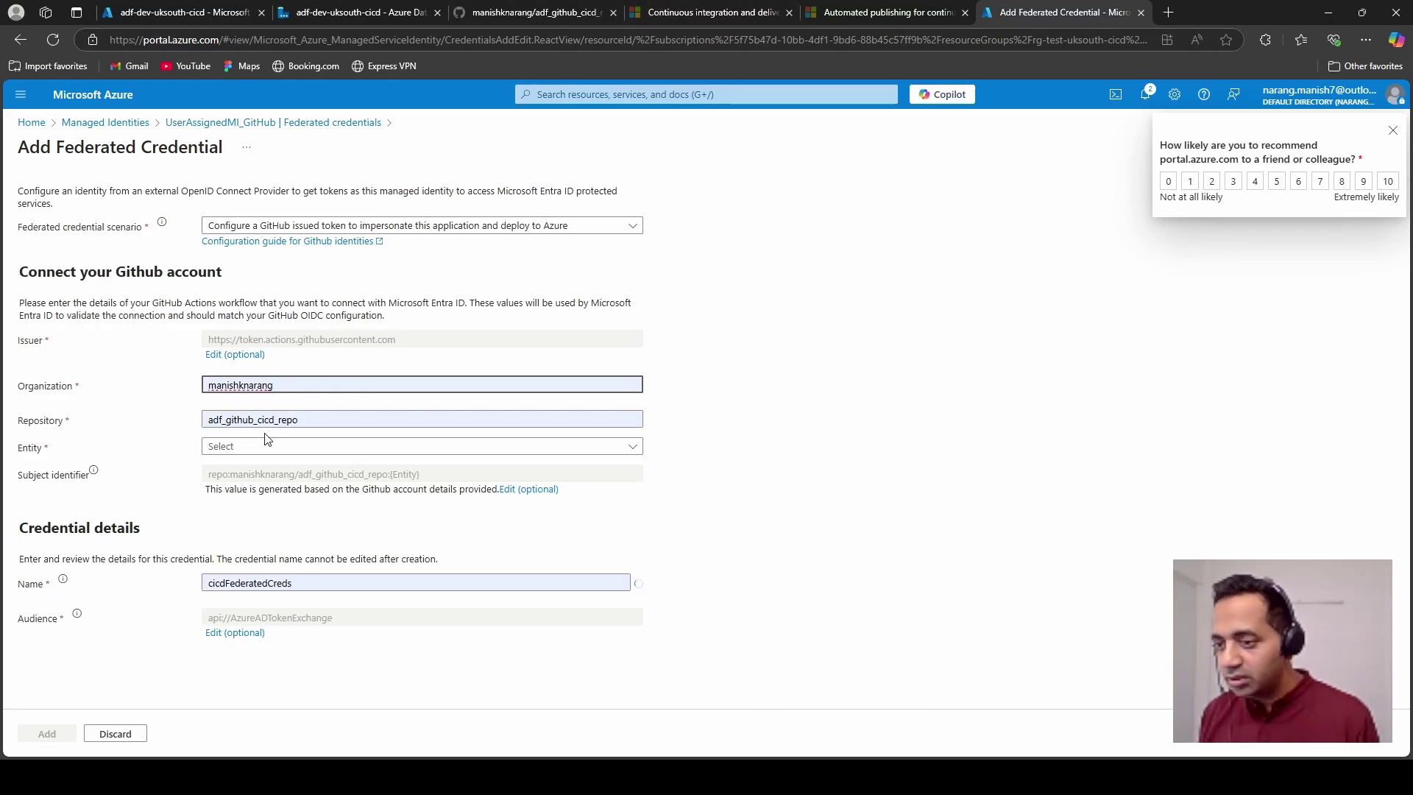
click(233, 421)
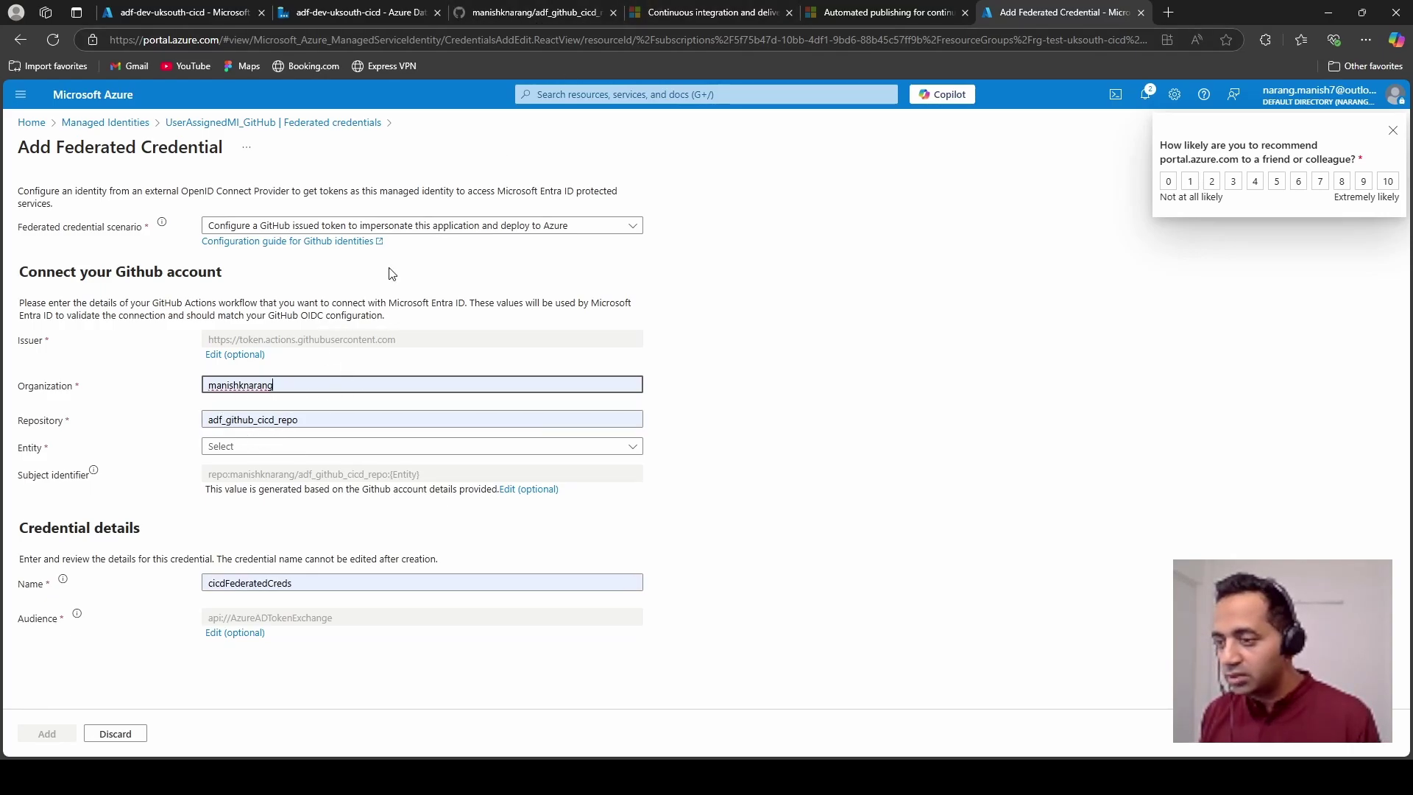
click(537, 11)
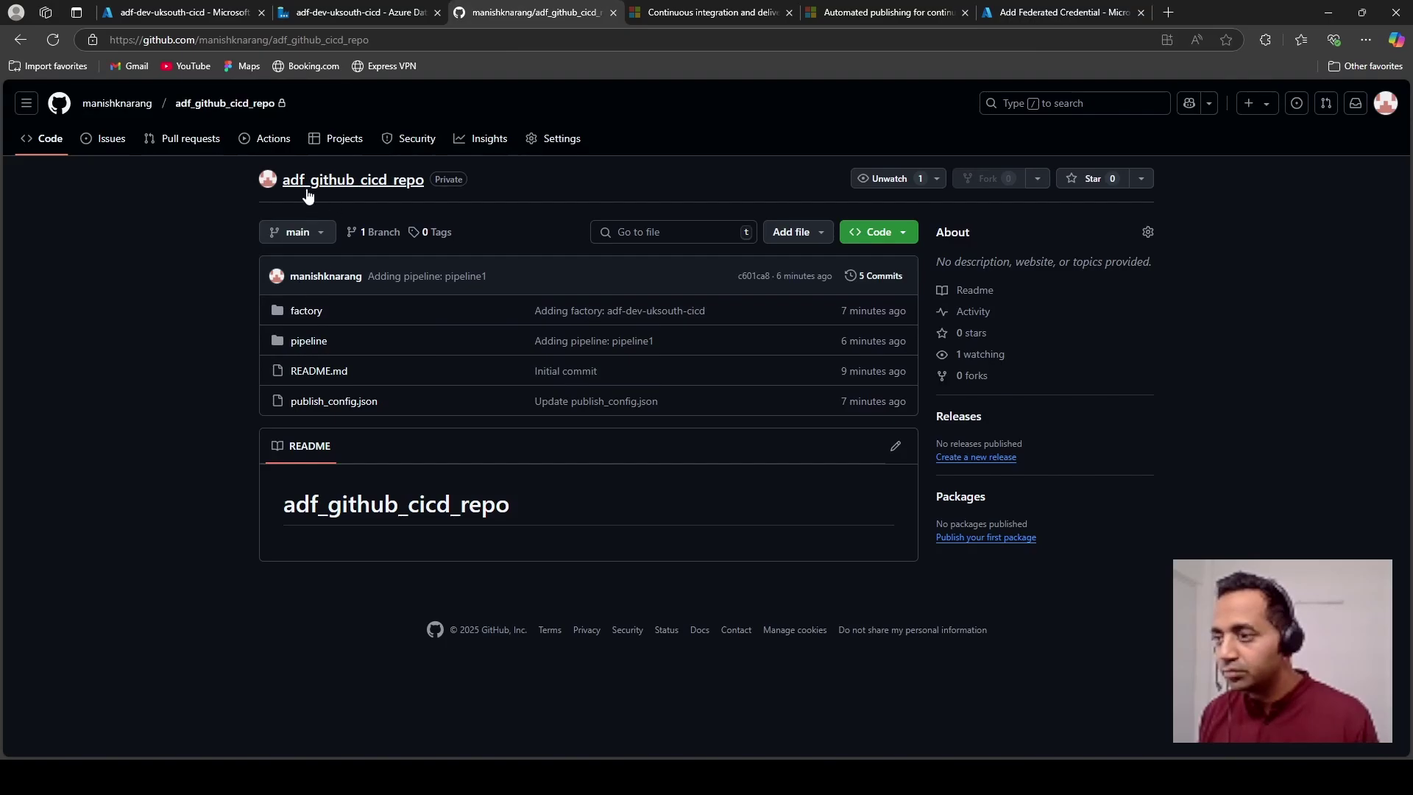
click(351, 13)
click(204, 13)
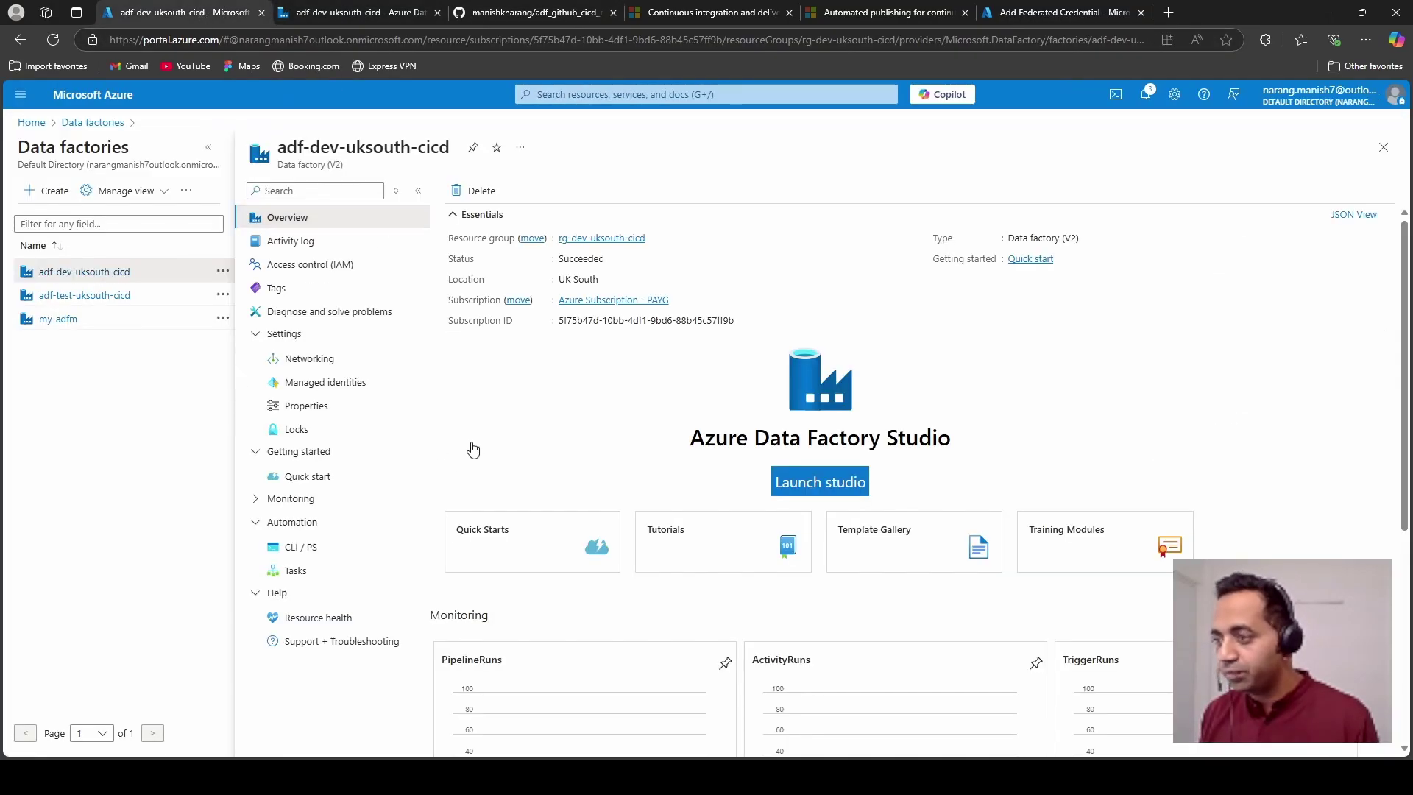
key(ctrl+shift+Tab)
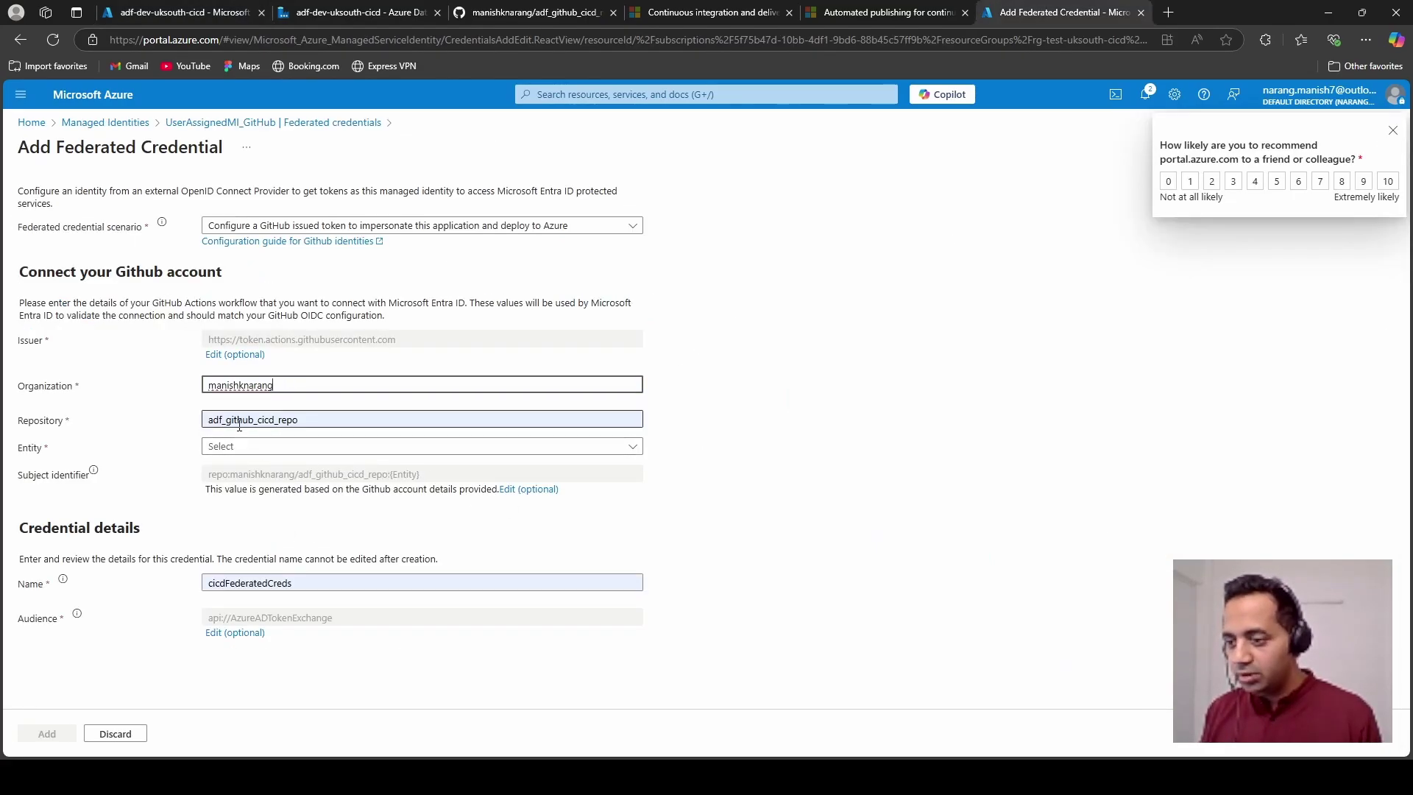
Step: Set the credential's entity to Branch with the value main
click(301, 447)
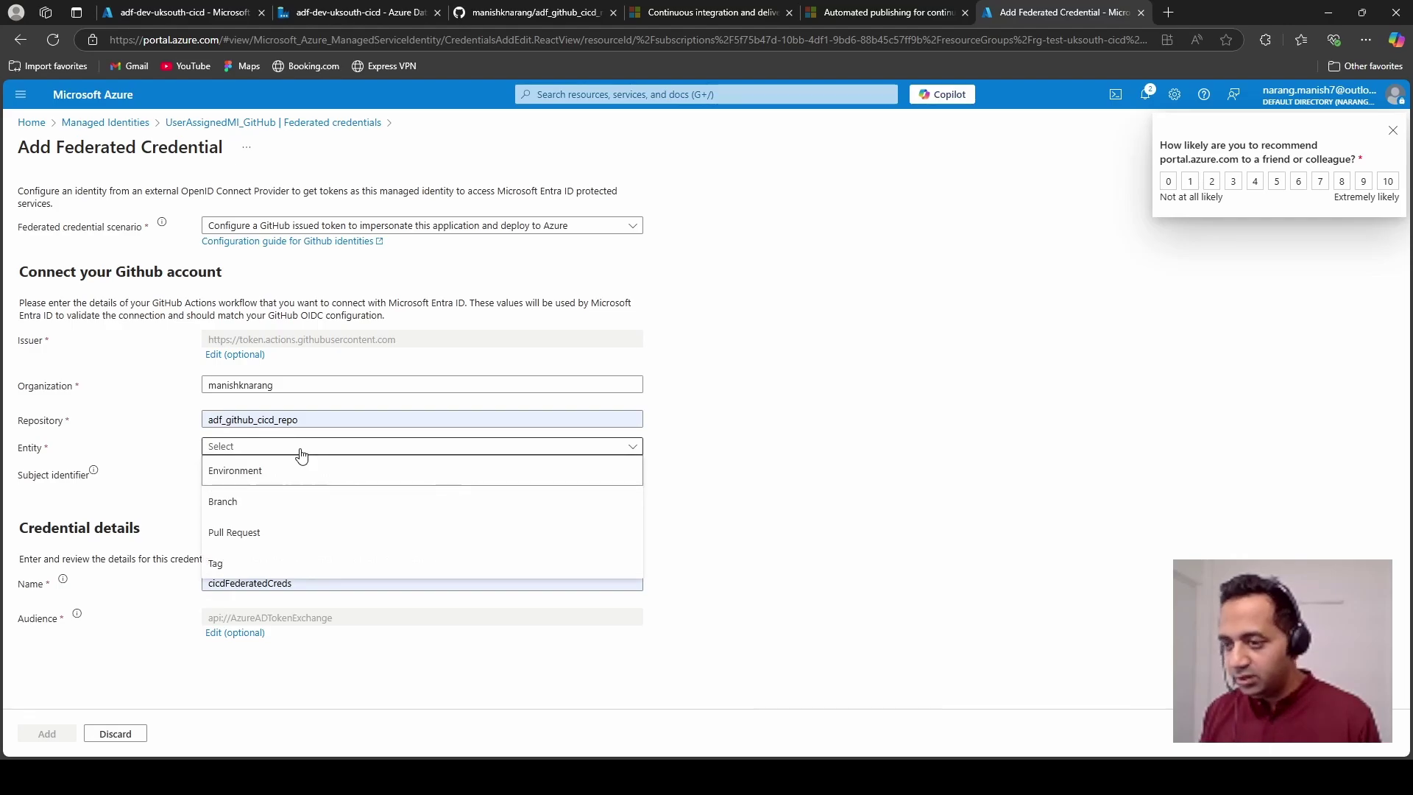
click(285, 504)
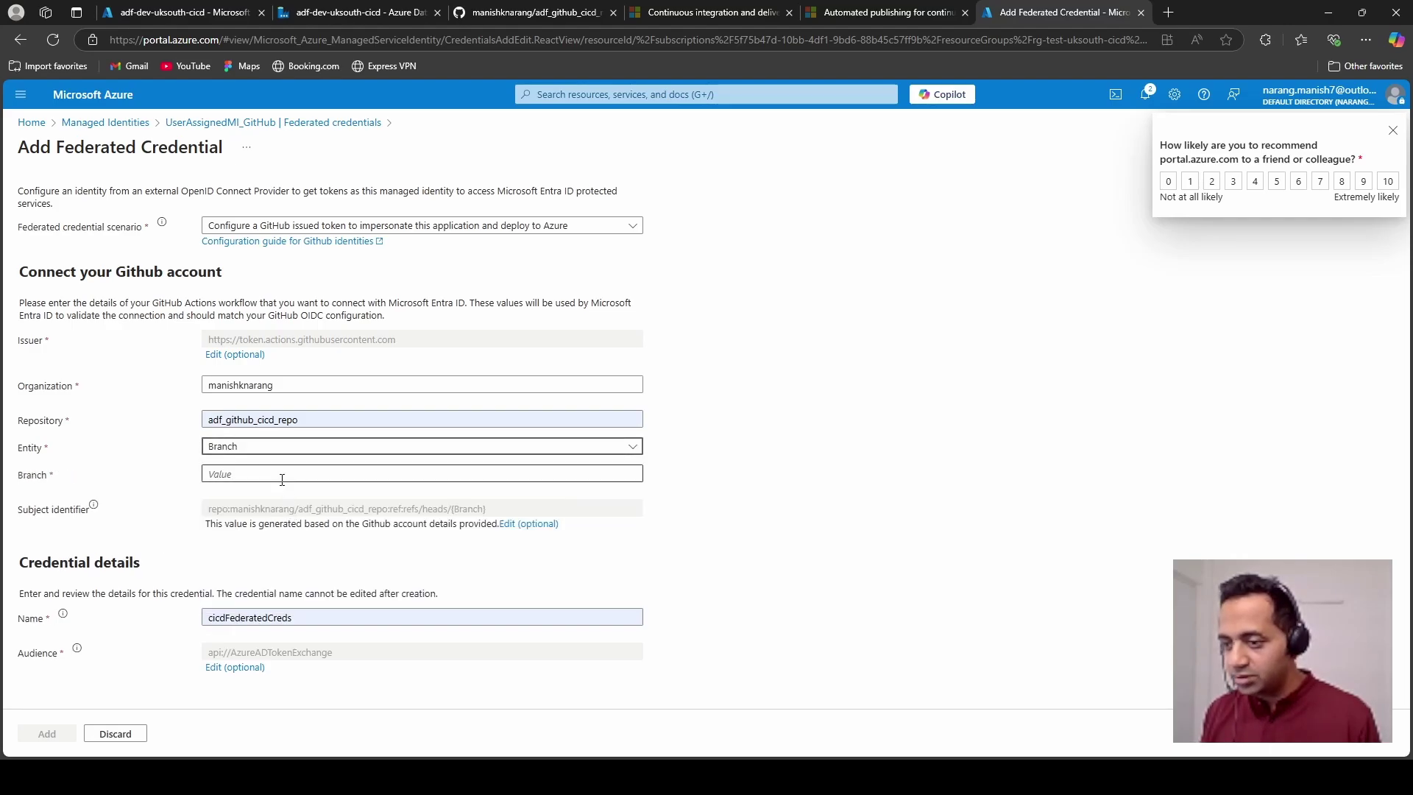
click(284, 475)
text(main)
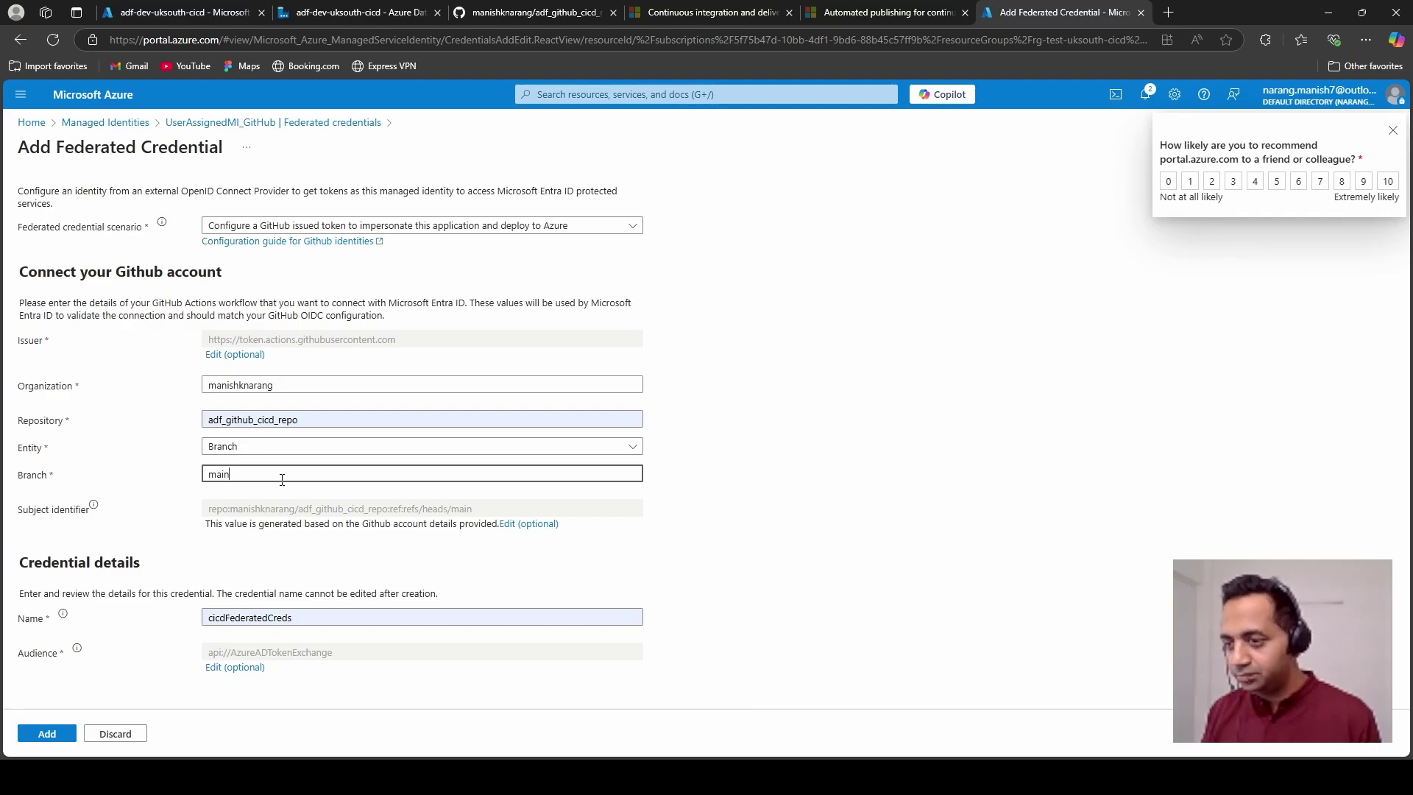
click(739, 506)
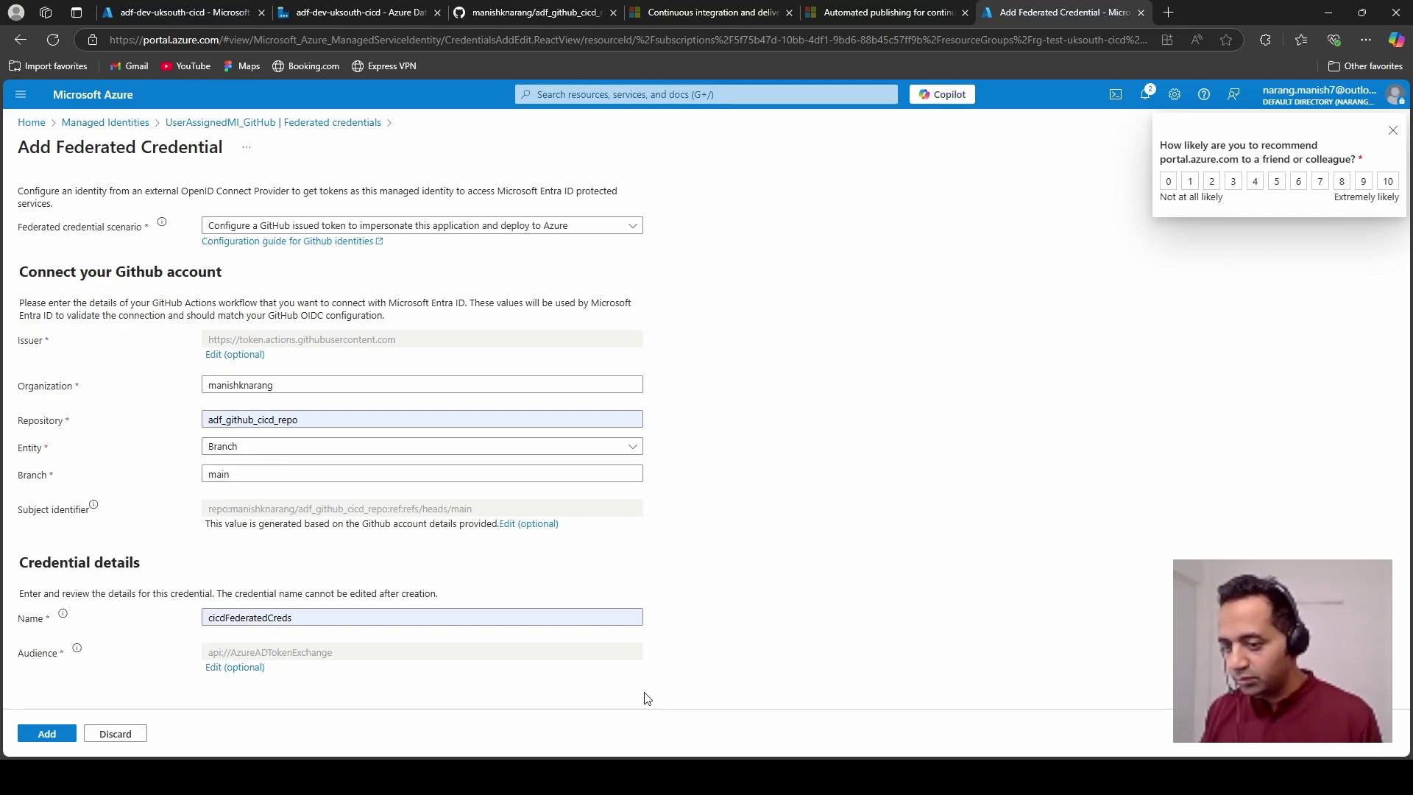
Step: Keep the credential name cicdFederatedCreds and add the federated credential to the managed identity
click(309, 617)
double_click(308, 616)
click(153, 624)
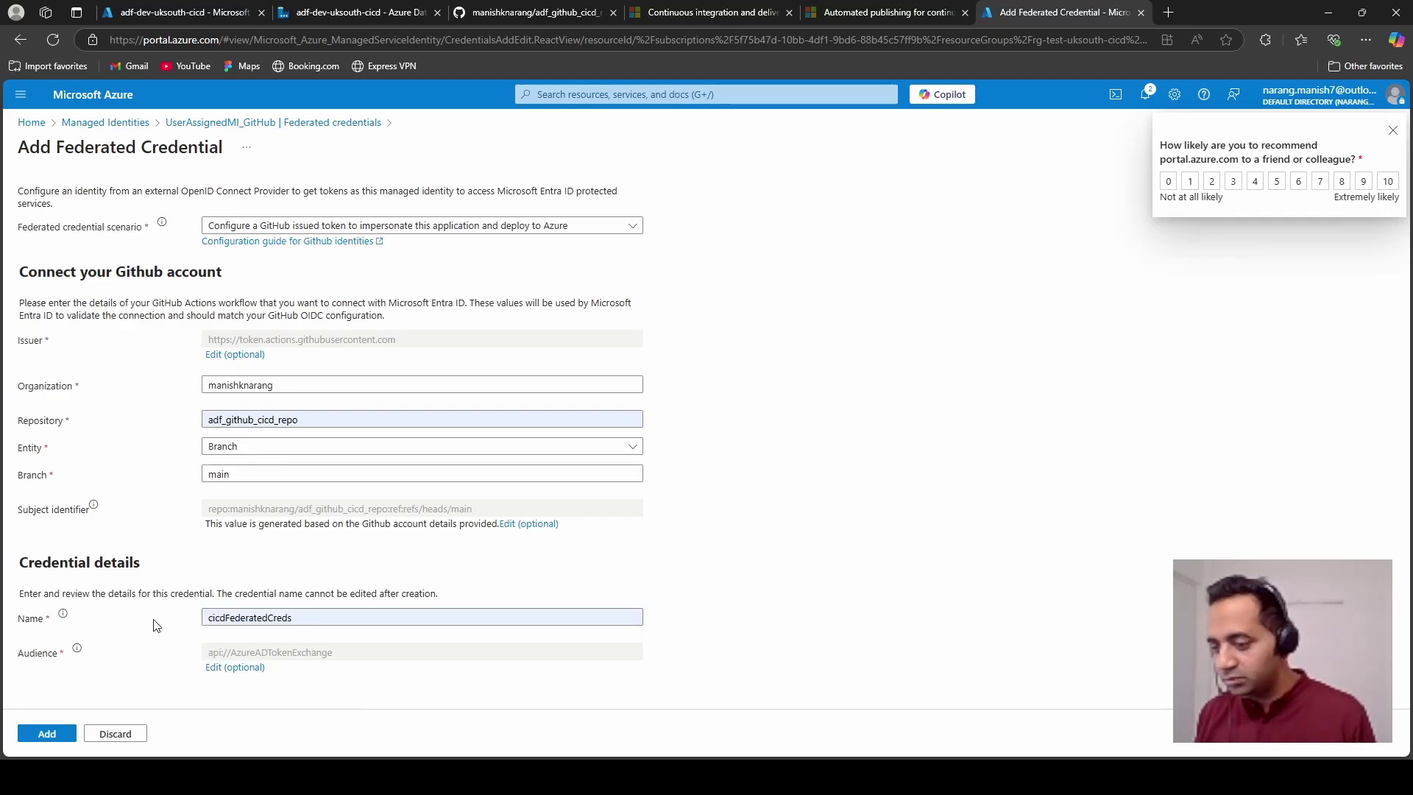
click(56, 734)
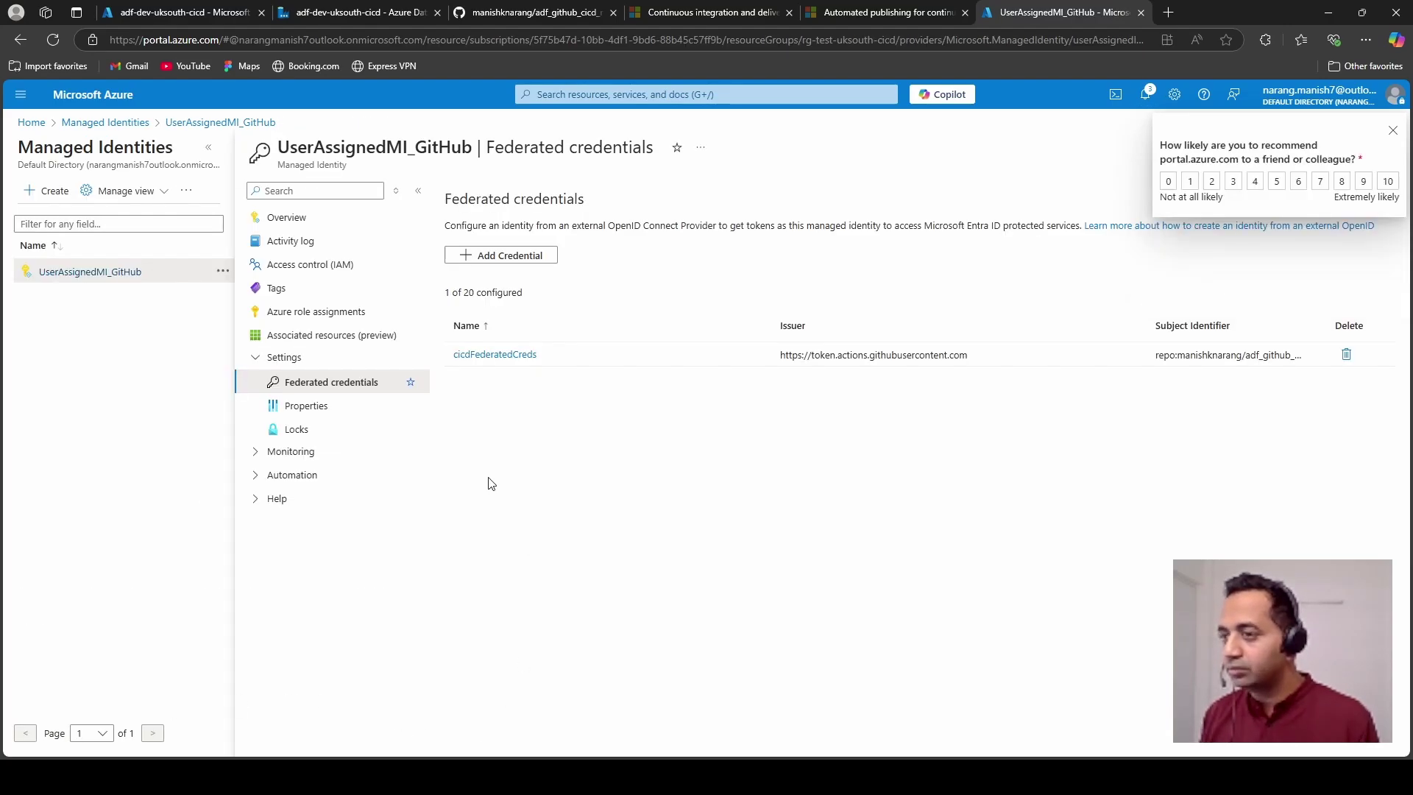
Step: Open the managed identity's overview, copy its subscription ID and client ID, and dismiss the feedback survey
click(308, 217)
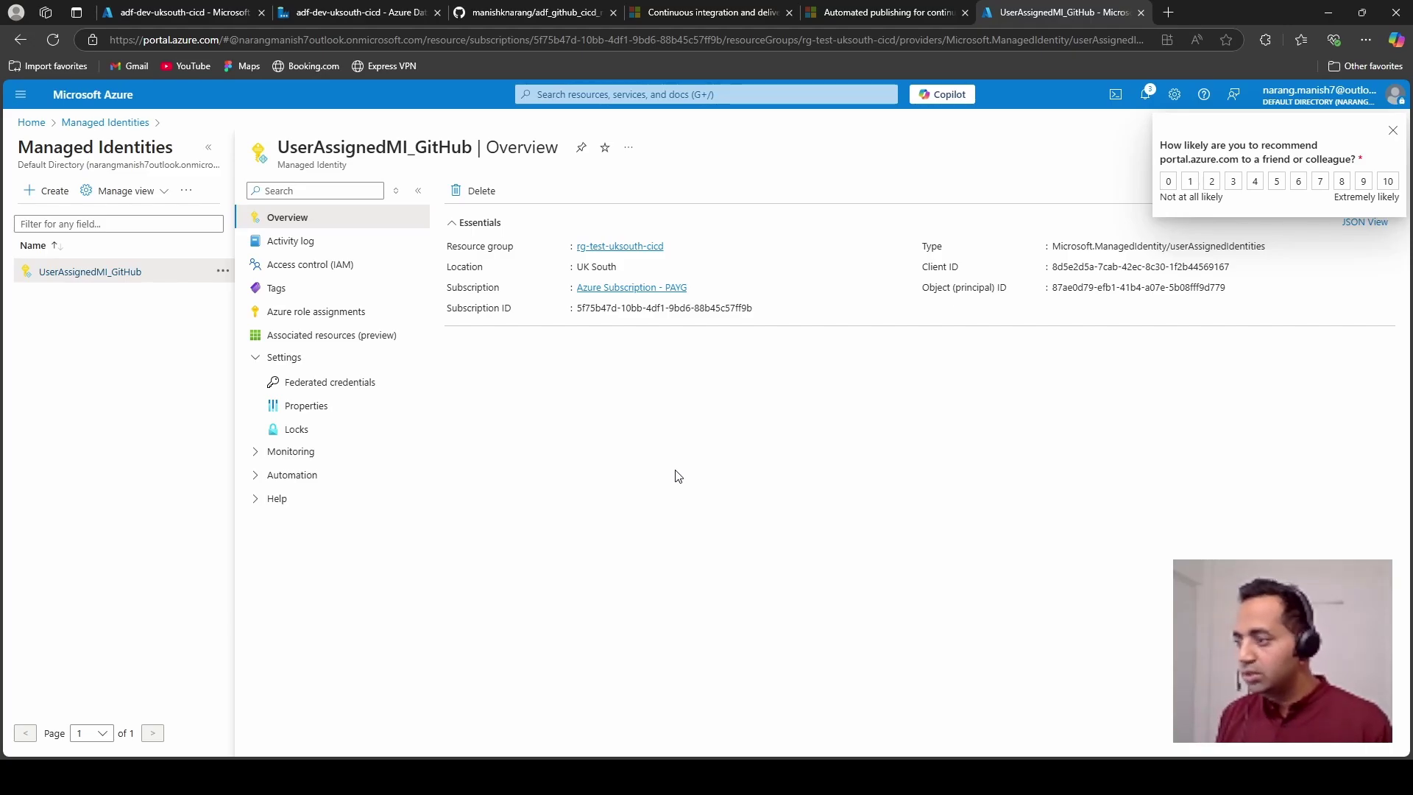
mouse_move(758, 311)
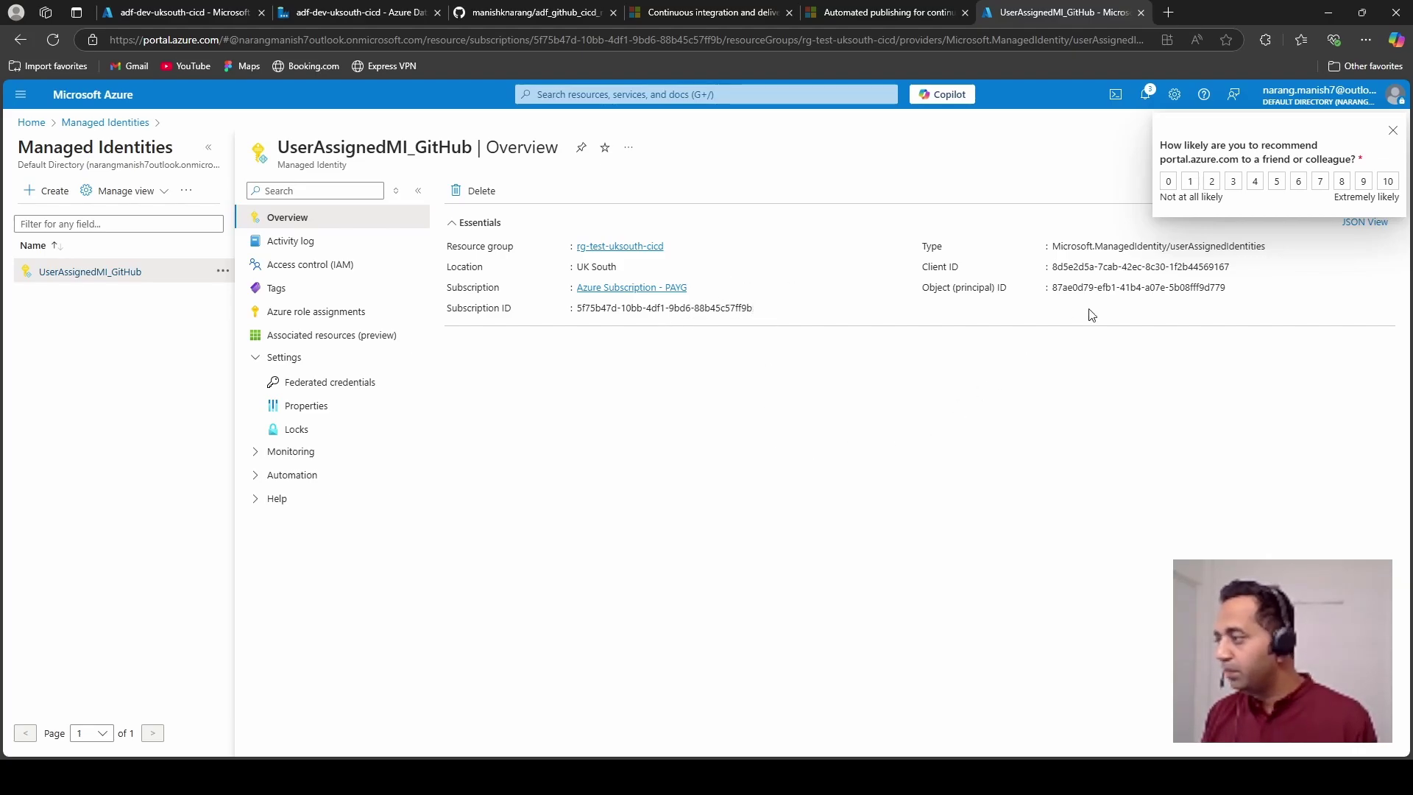
mouse_move(1163, 263)
click(1238, 267)
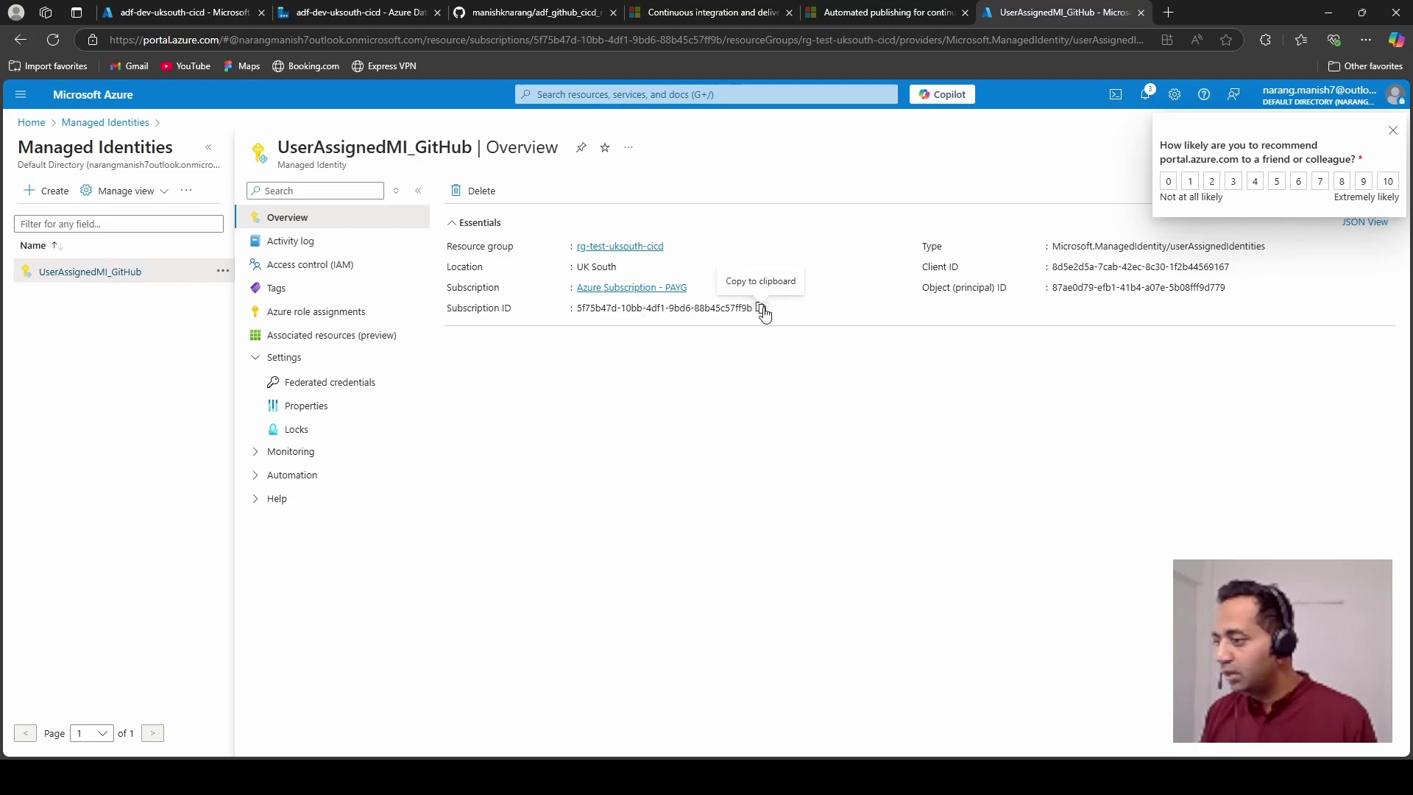
click(761, 308)
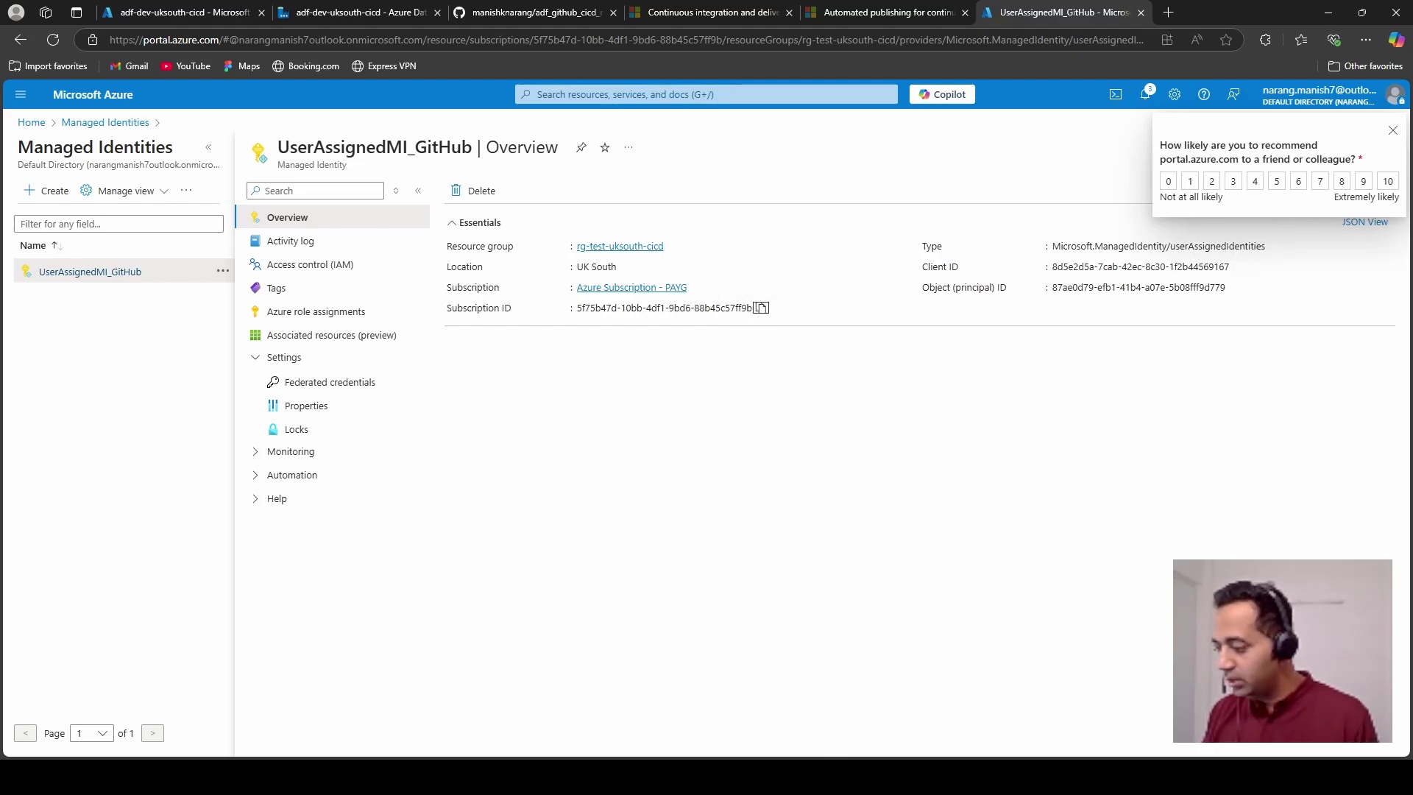
click(1239, 269)
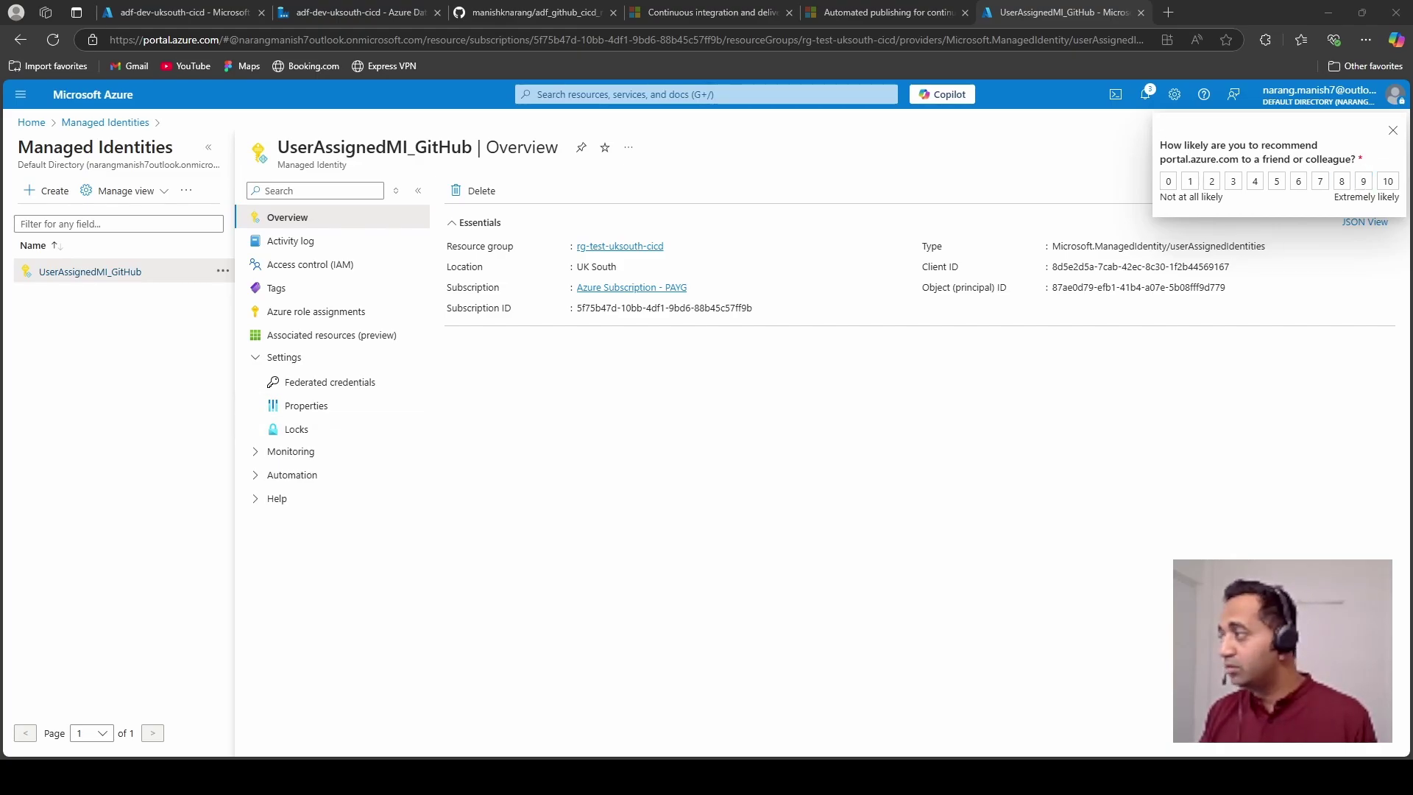
click(1393, 130)
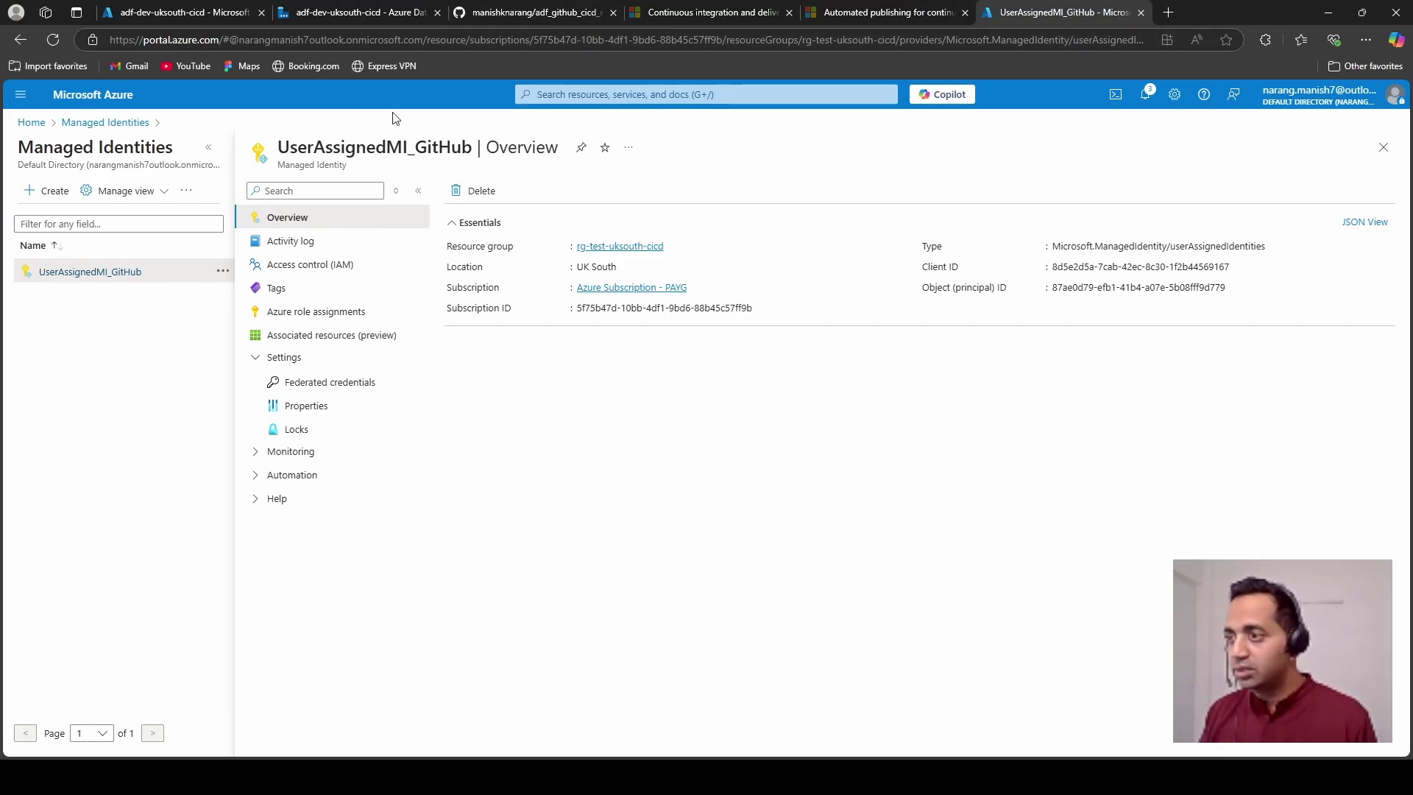
Step: Open Microsoft Entra ID from the portal home and copy the directory's tenant ID for the notes
click(32, 123)
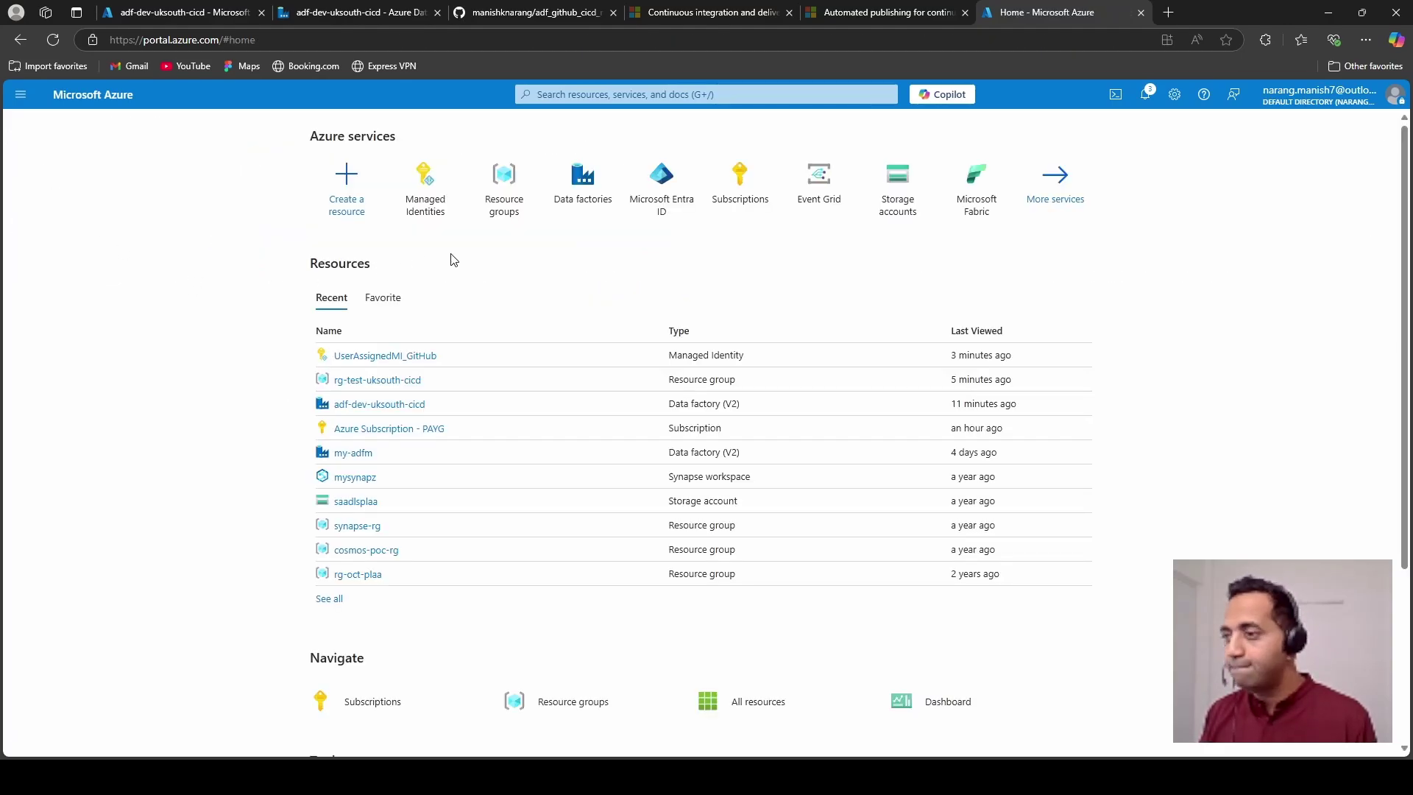
click(662, 181)
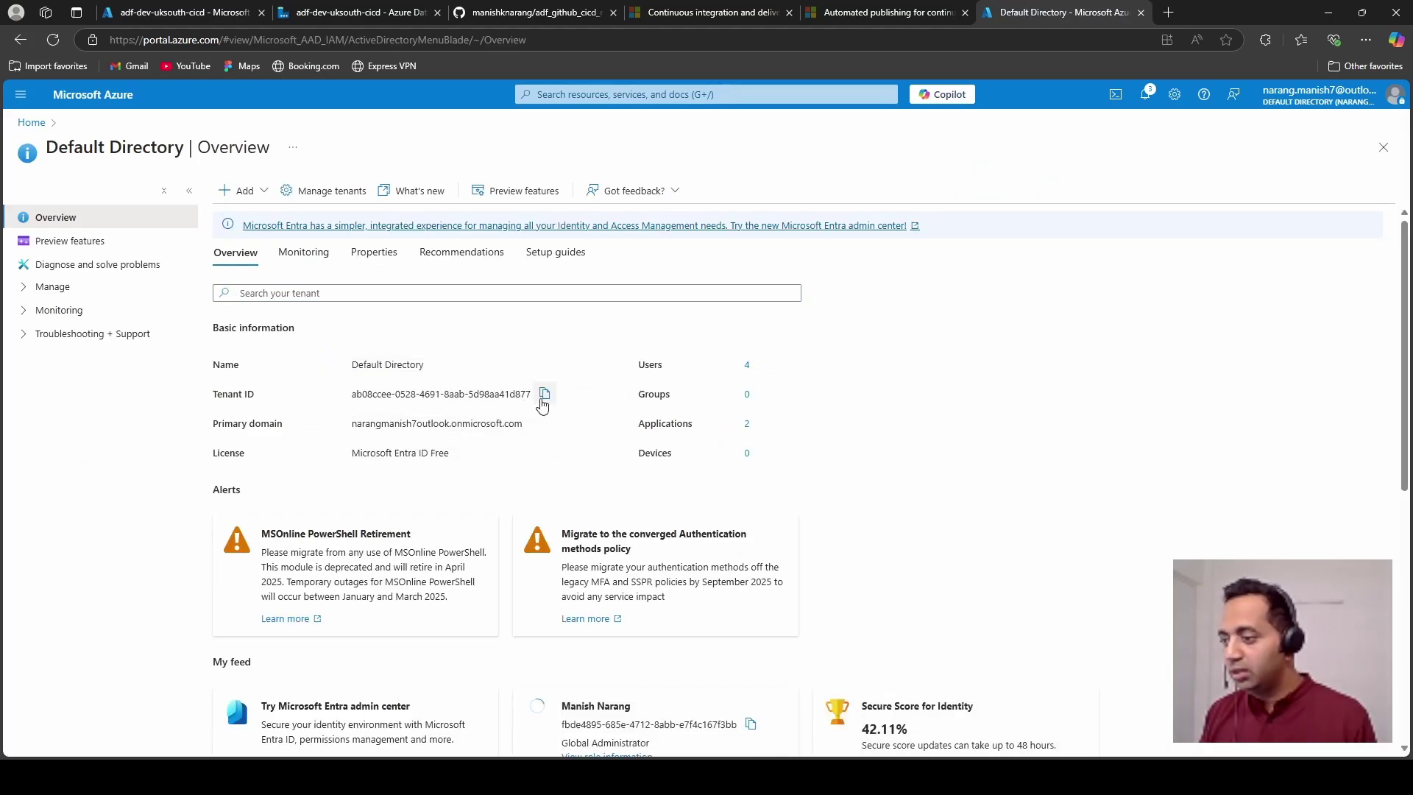
click(544, 395)
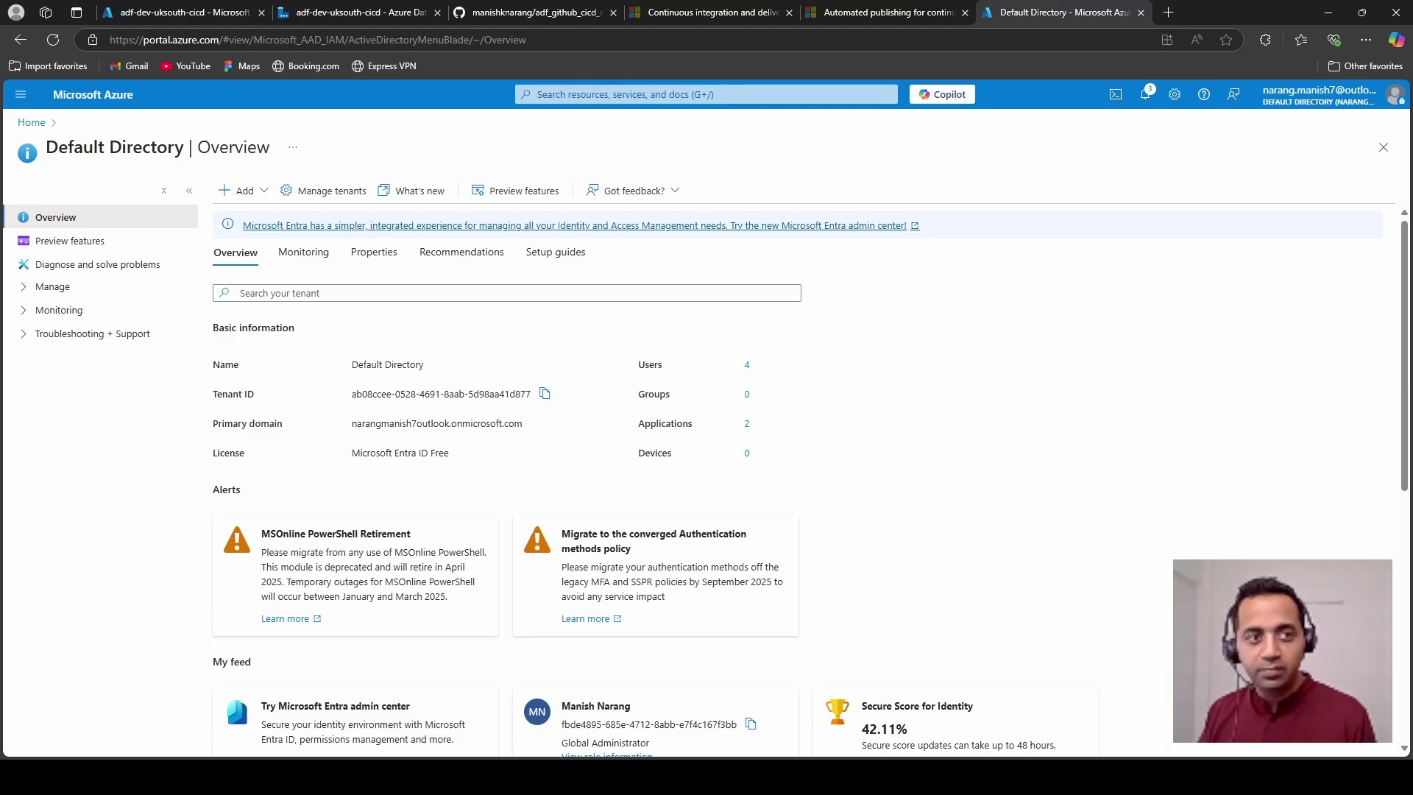
key(alt+Tab)
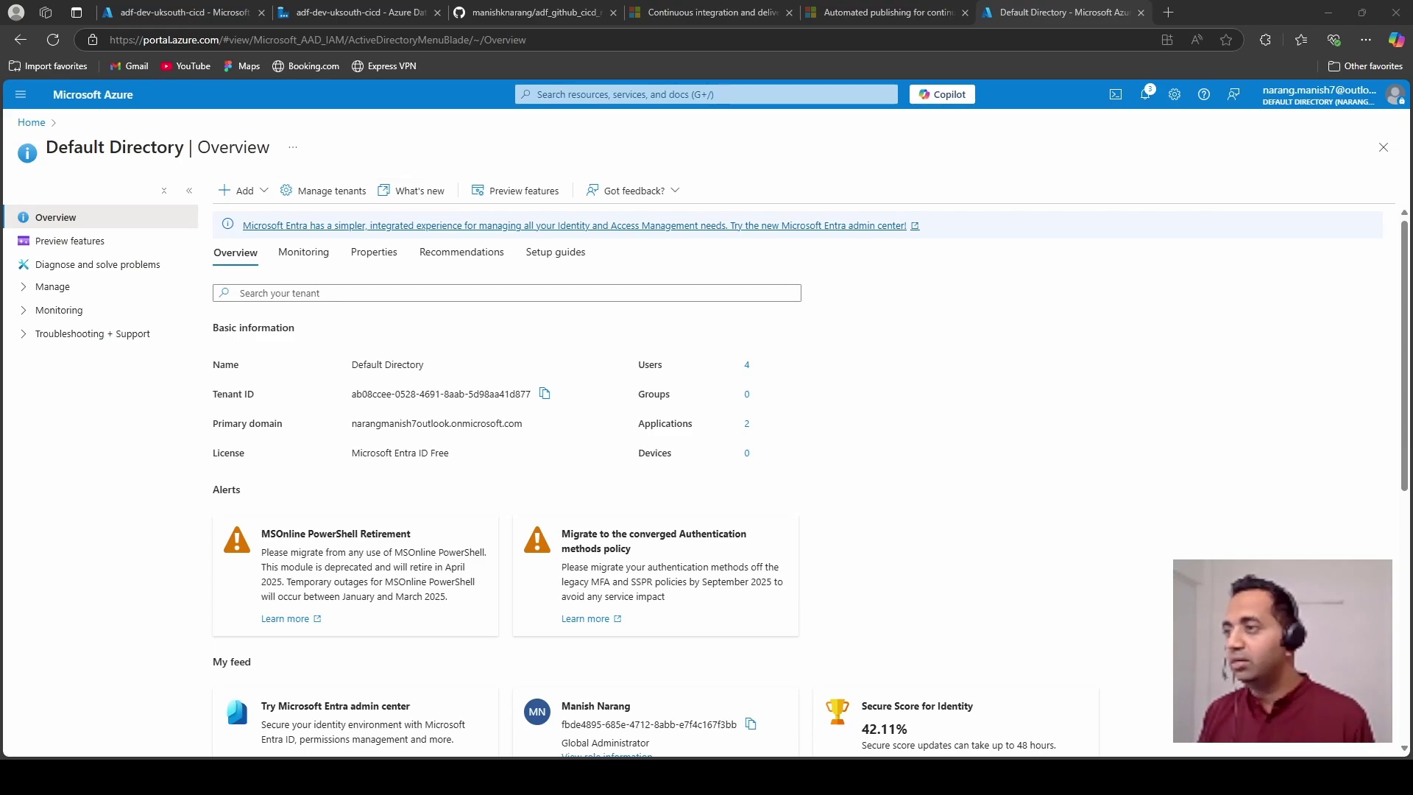
Step: Switch to the GitHub repository's settings and start a new repository secret for Actions
click(505, 15)
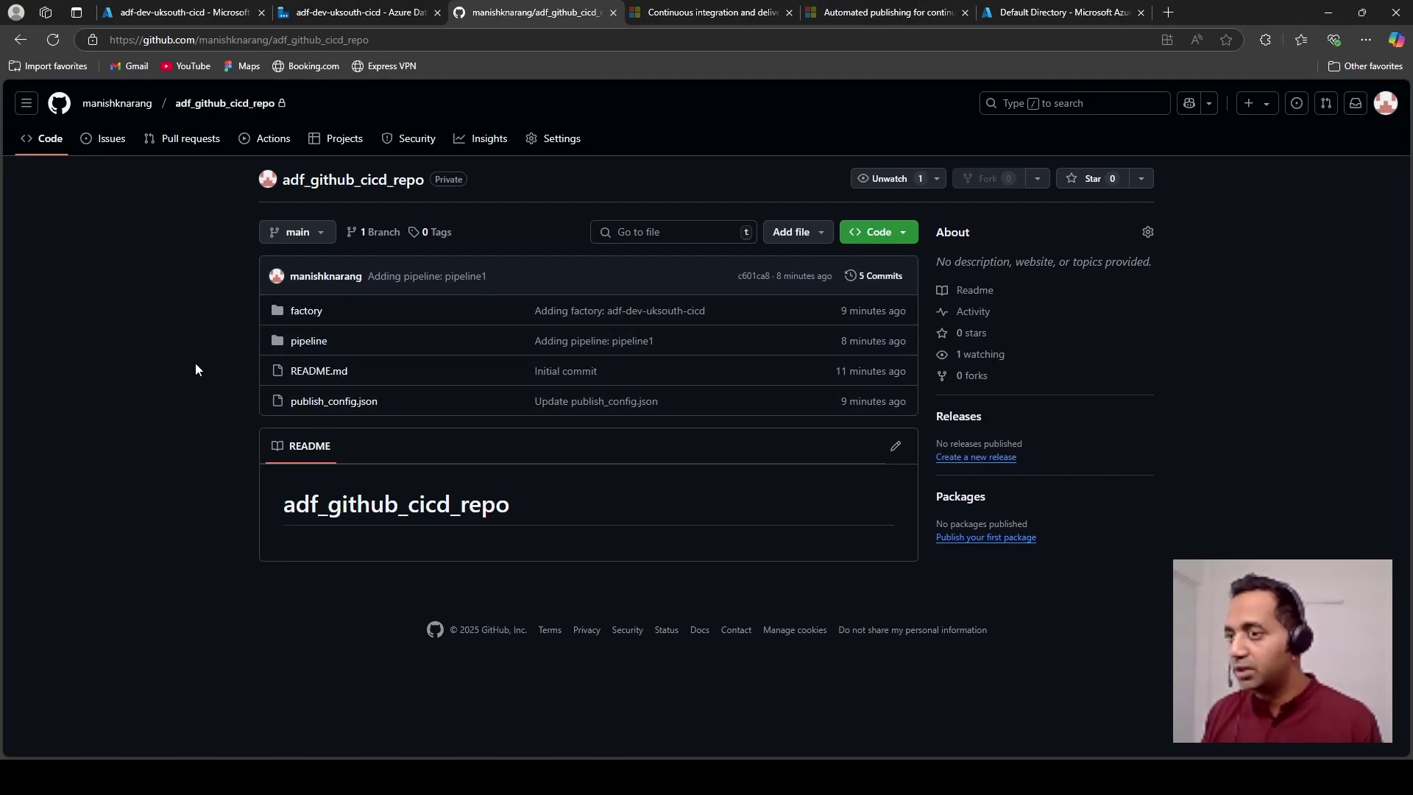
click(559, 139)
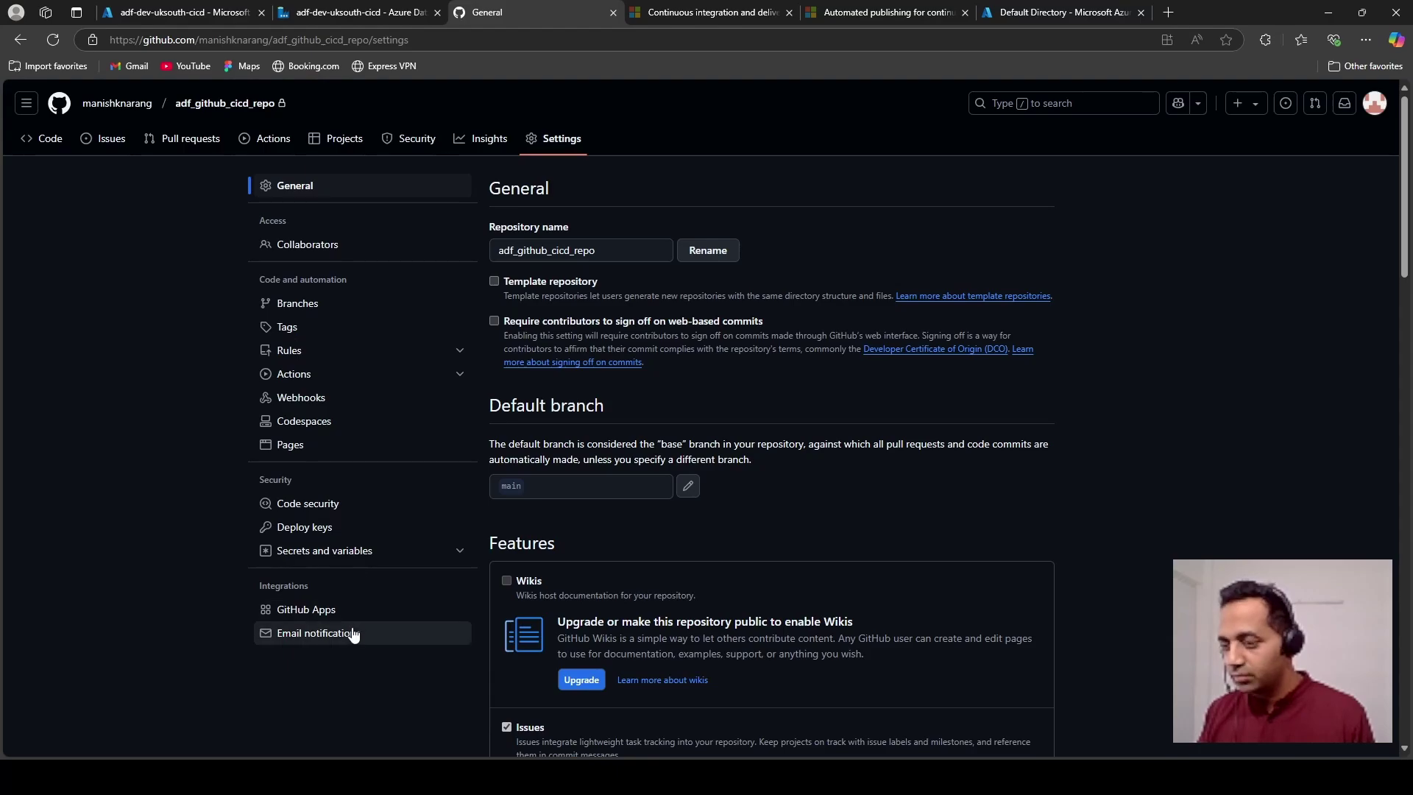
click(447, 557)
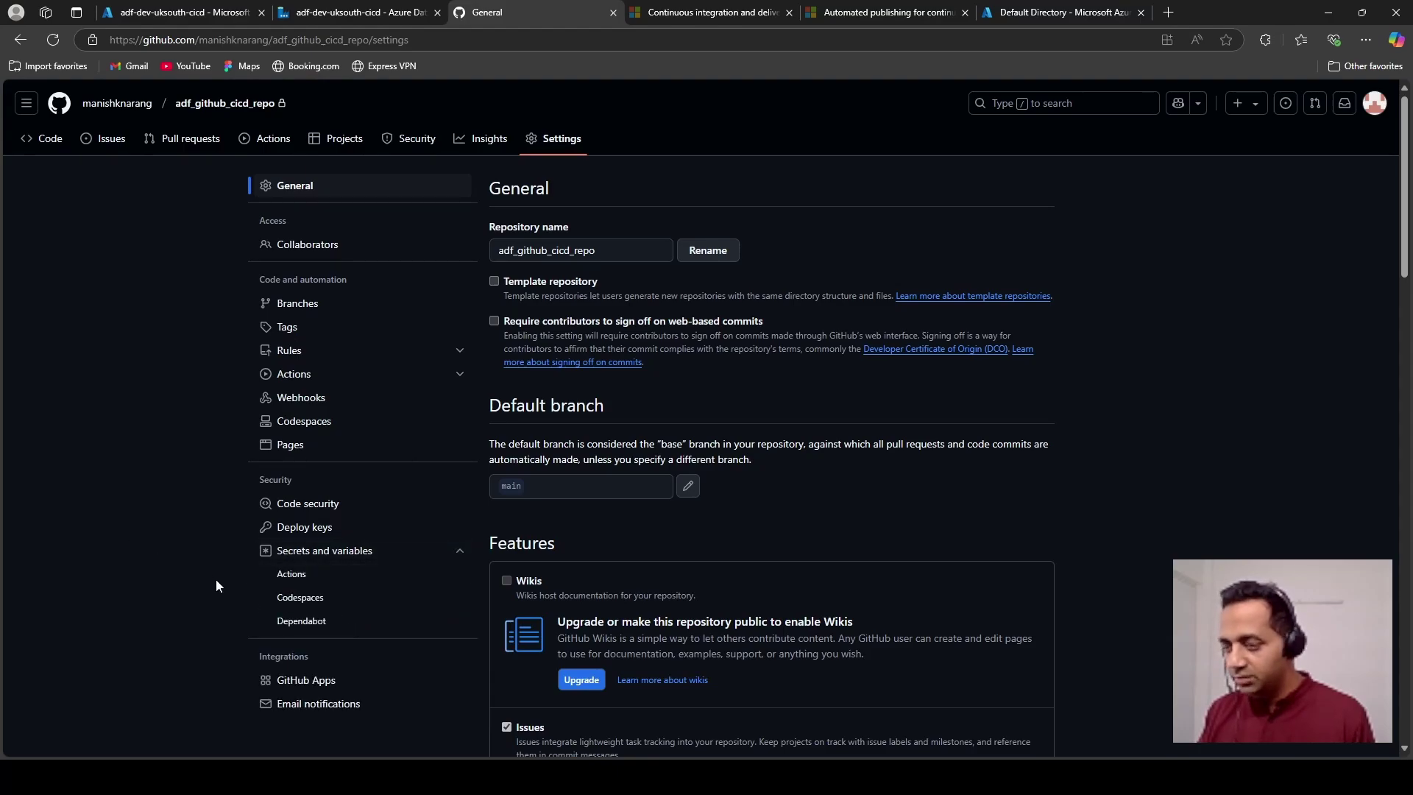
click(307, 581)
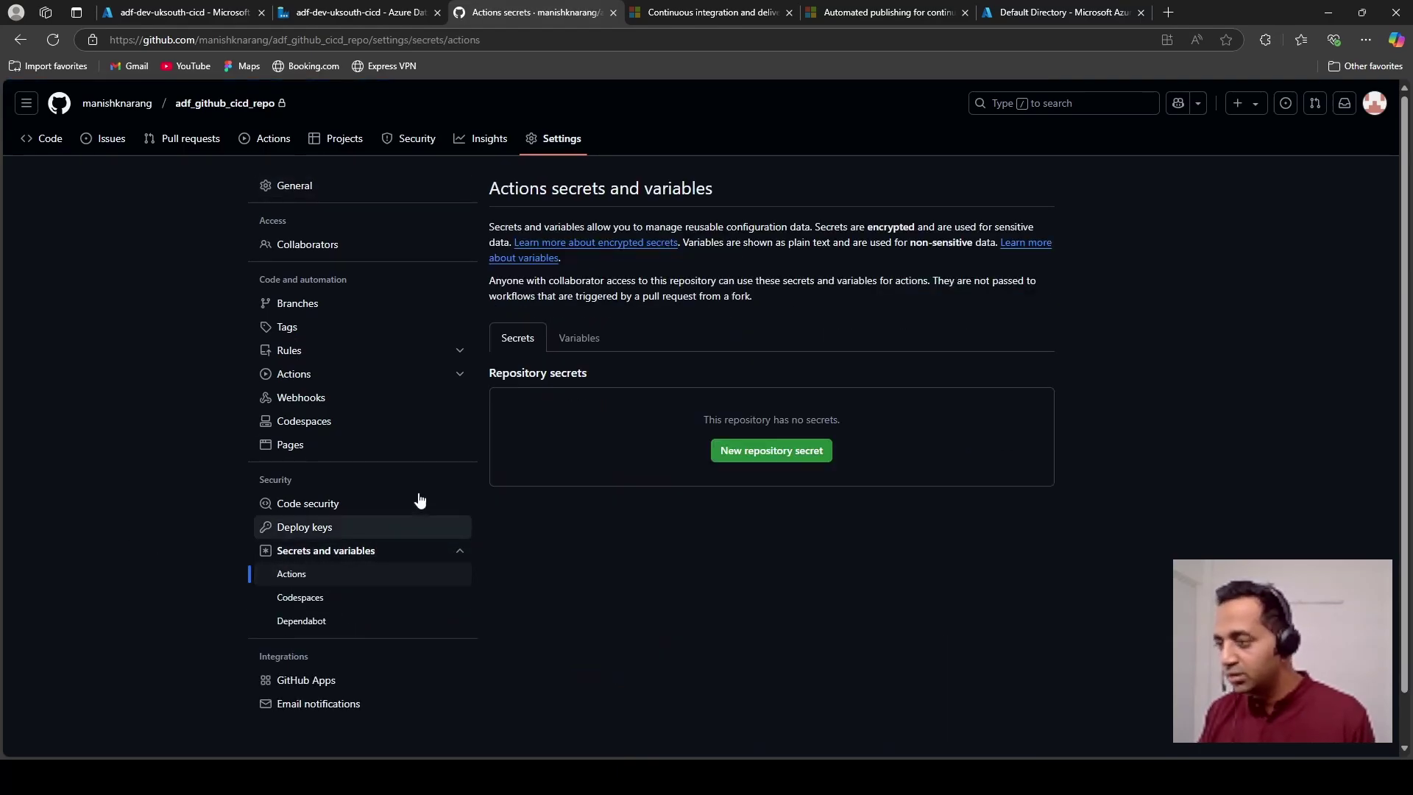
click(764, 459)
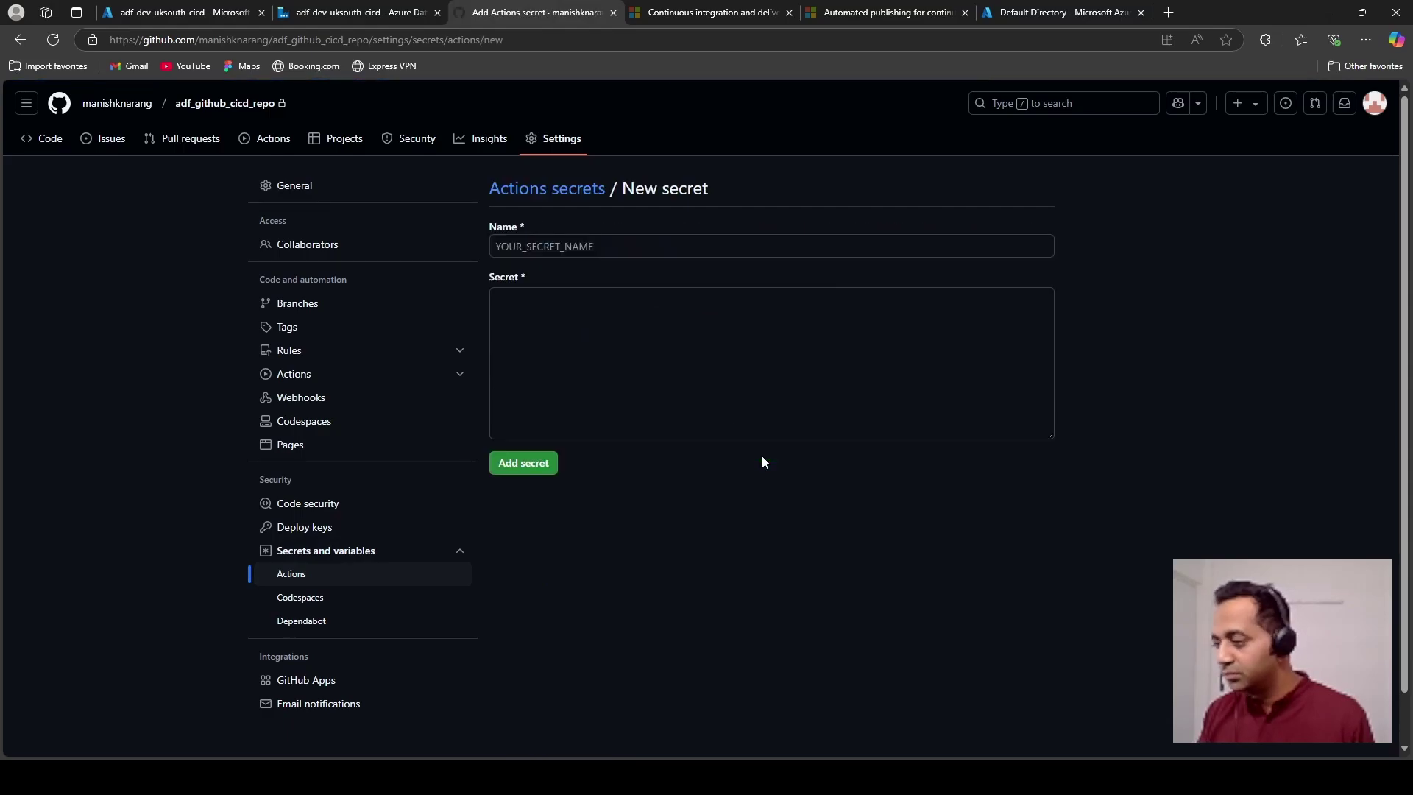
Step: Add the Actions repository secret AZURE_TENANT_ID with the directory's tenant ID from the notes as its value
click(552, 244)
key(ctrl+v)
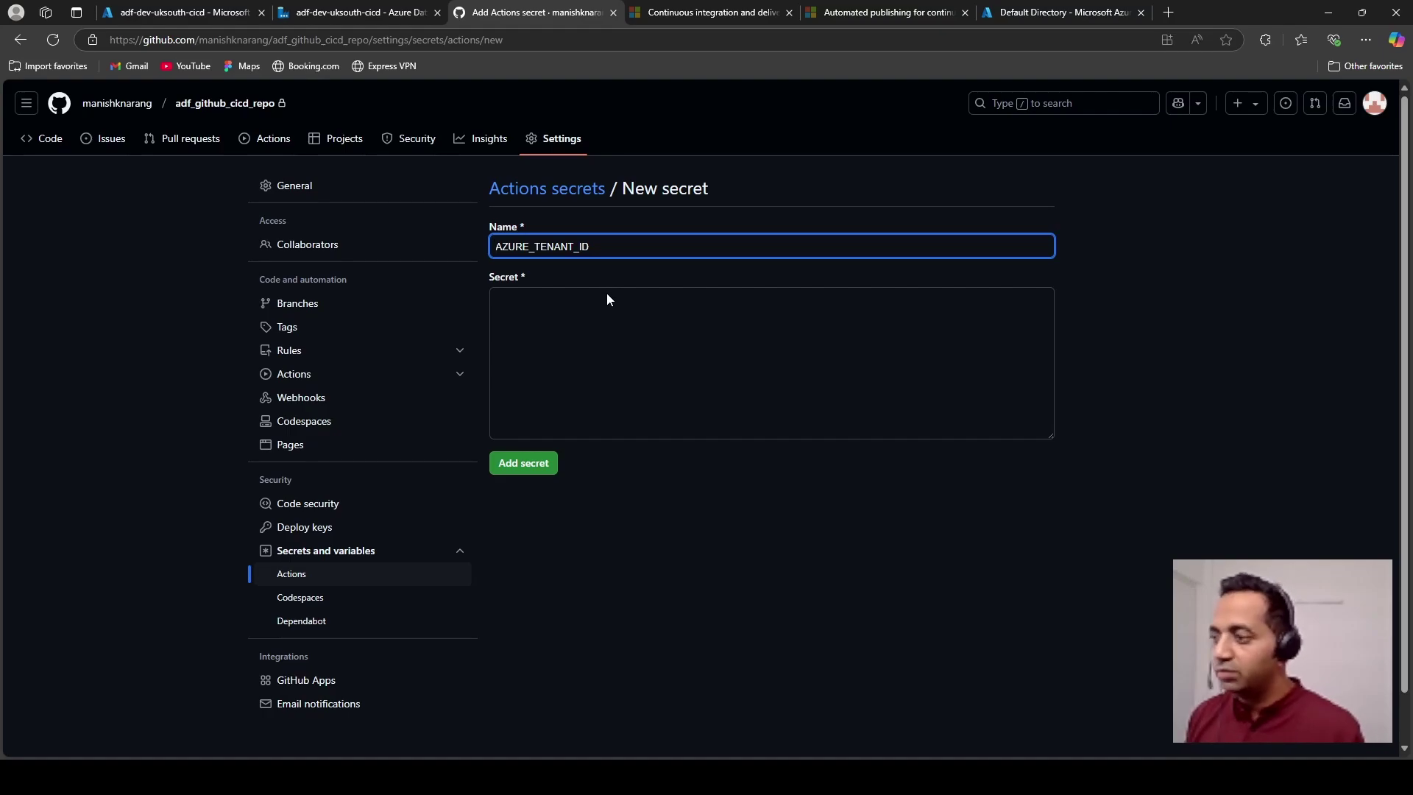
key(Home)
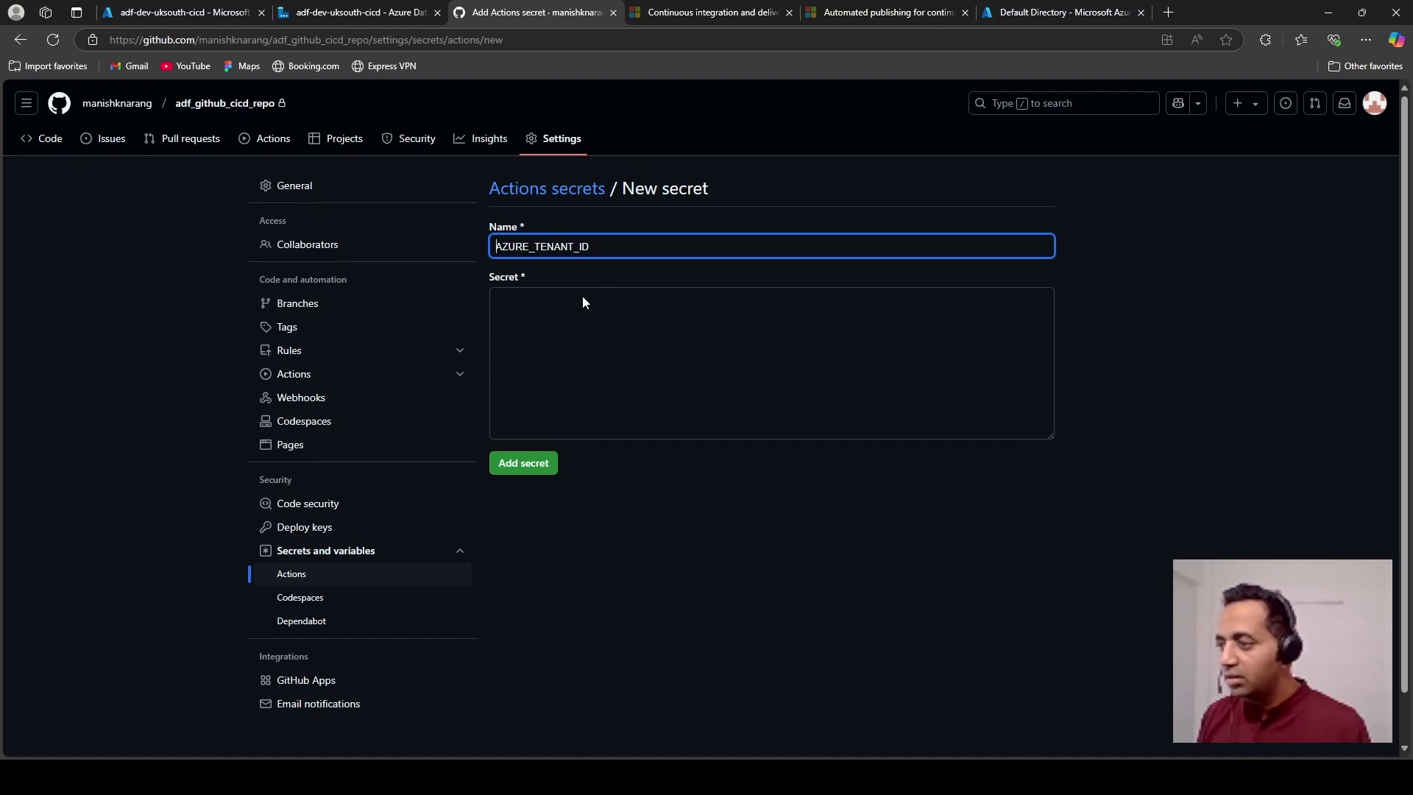
click(581, 298)
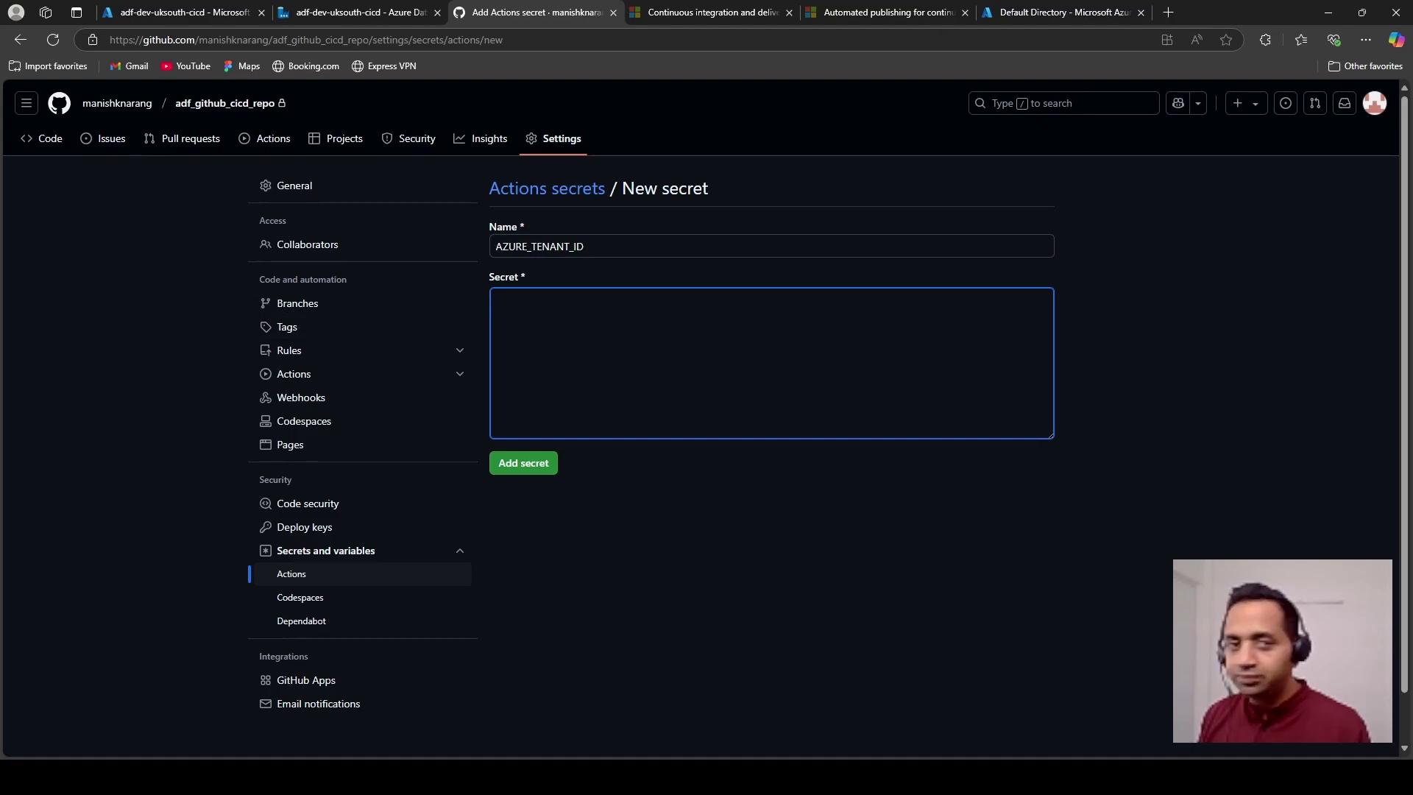
key(alt+Tab)
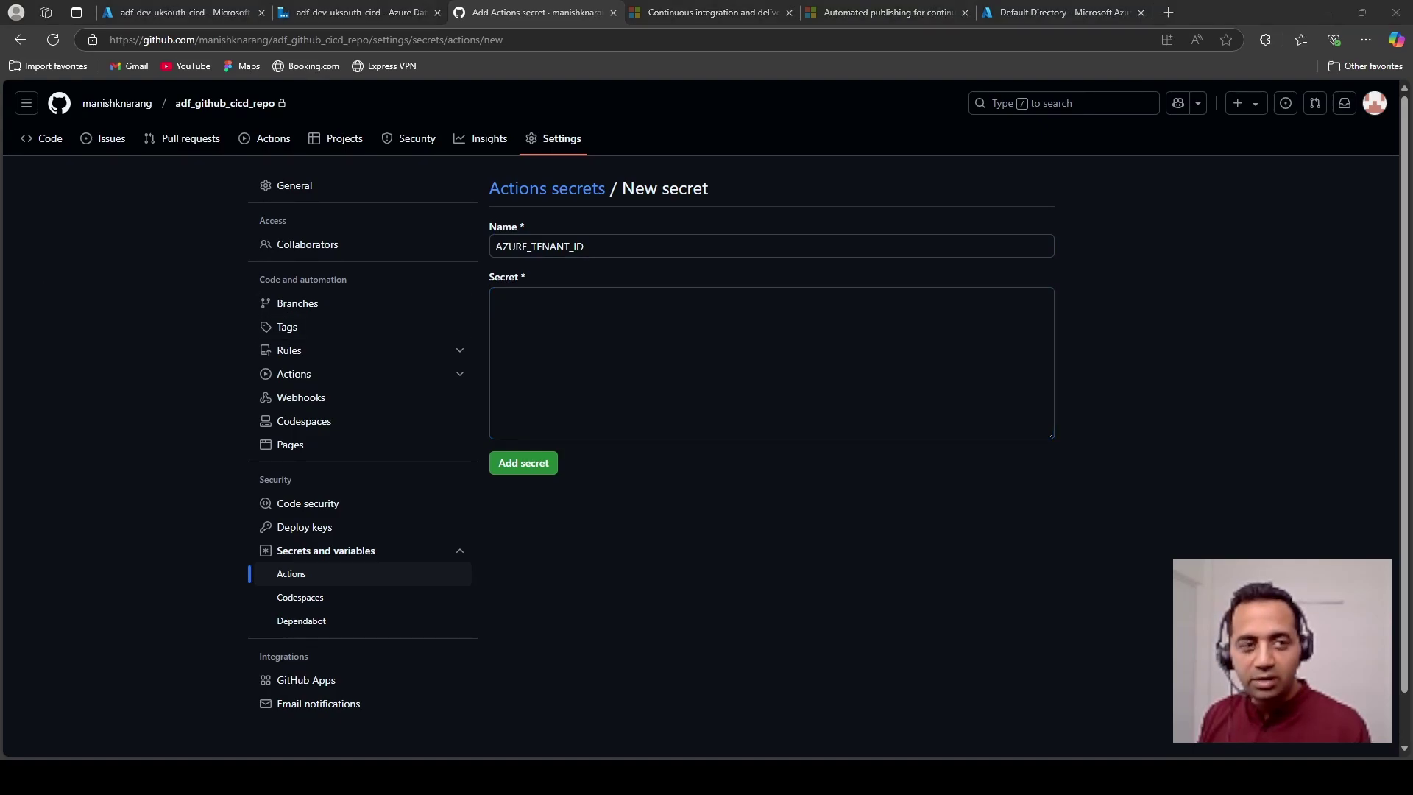
click(608, 378)
key(ctrl+v)
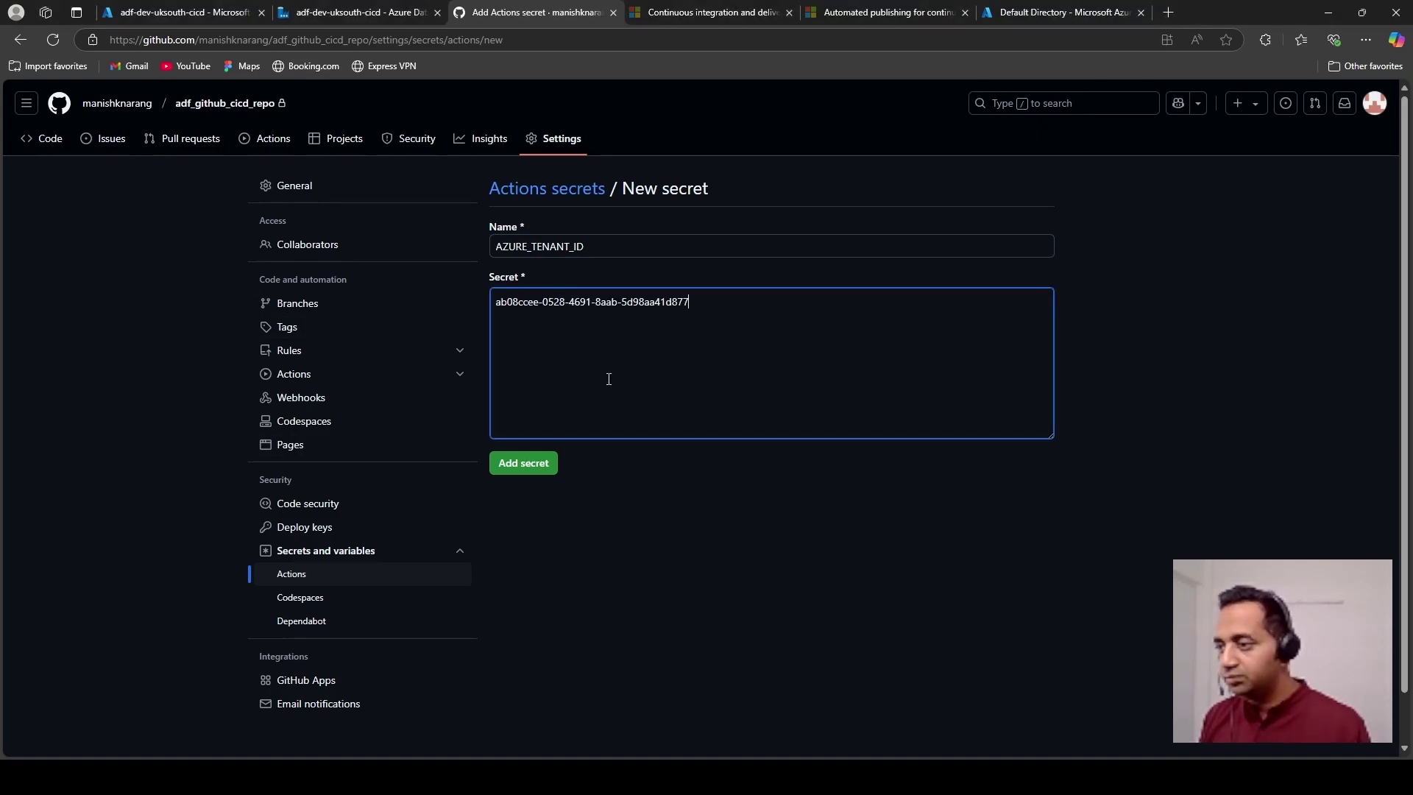
click(531, 468)
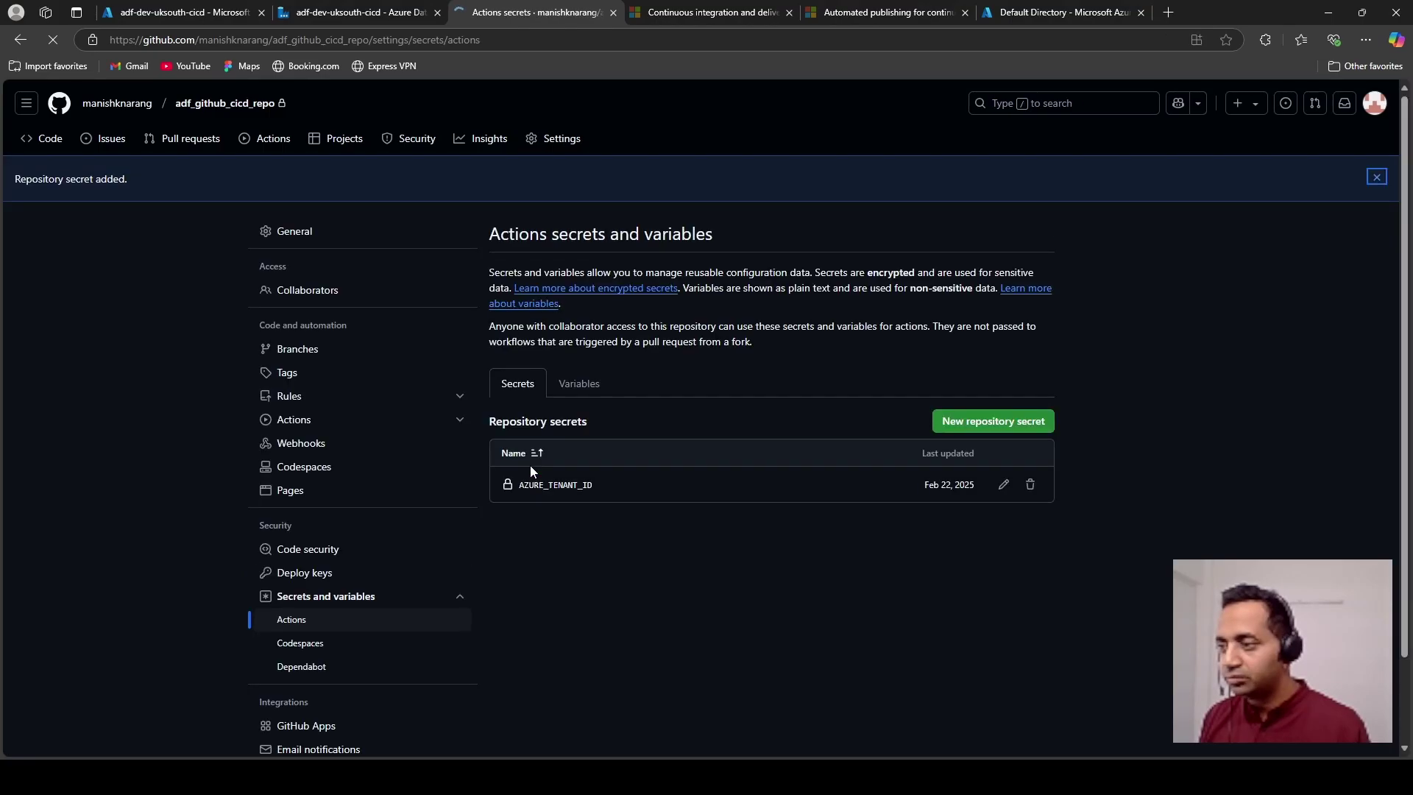
Step: Create another repository secret named AZURE_CLIENT_ID holding the managed identity's client ID
click(1008, 421)
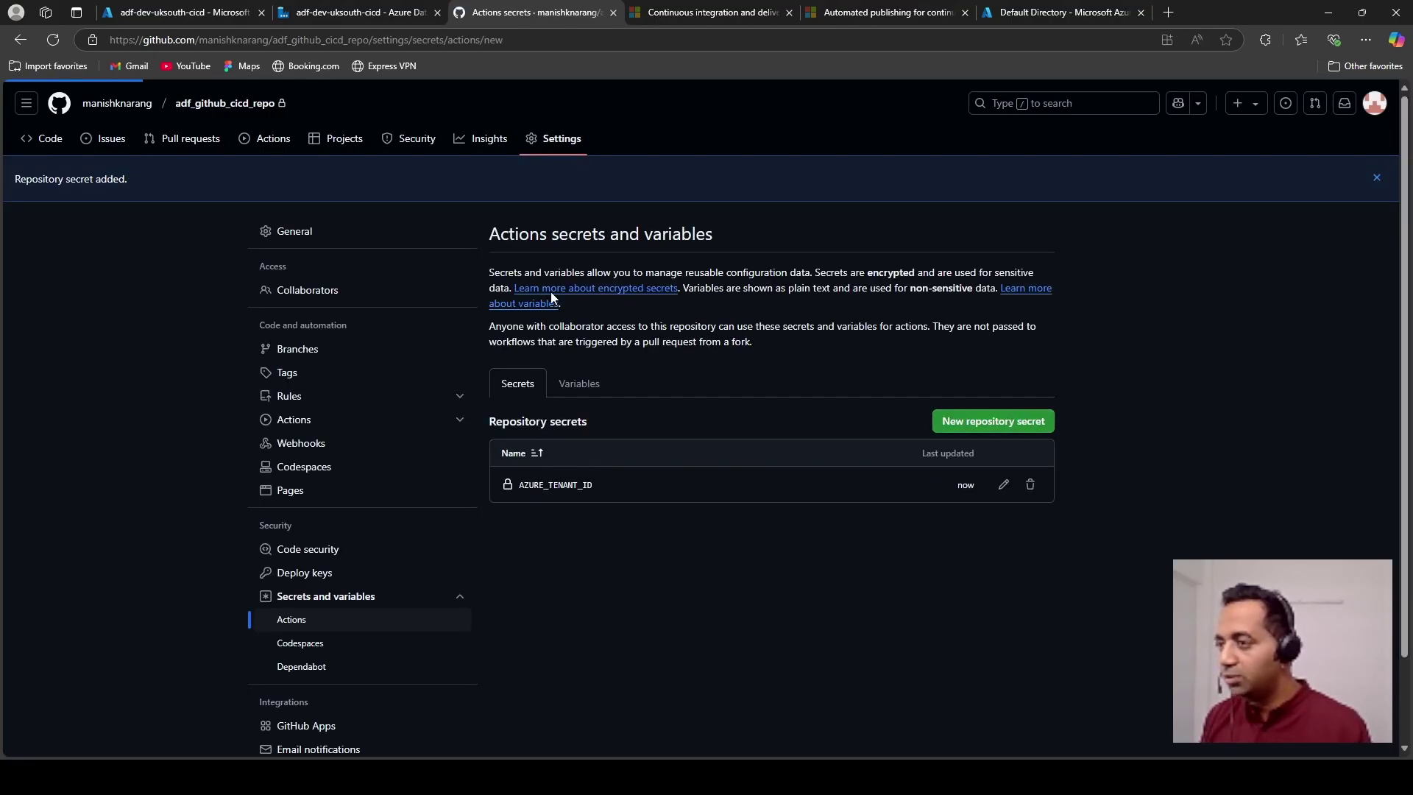
key(ctrl+v)
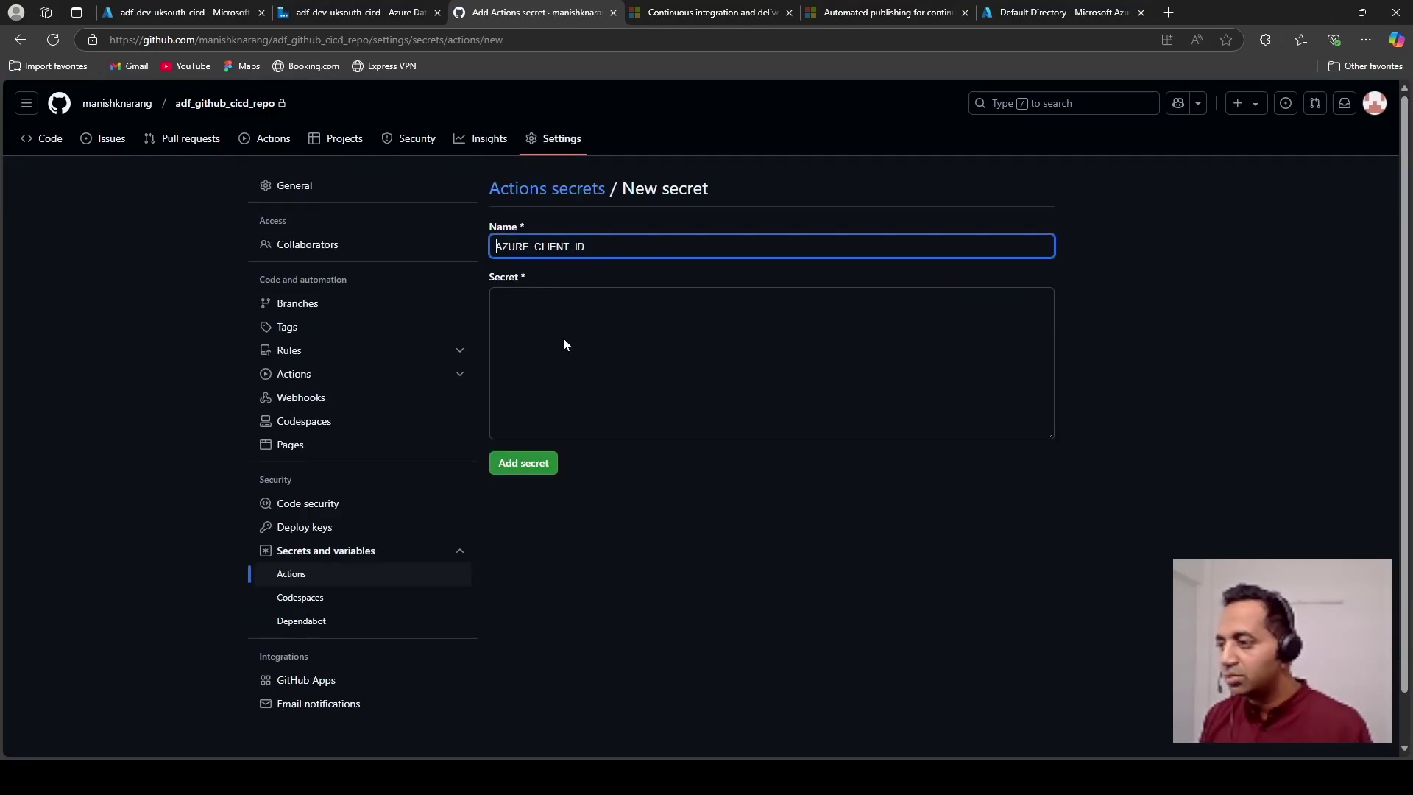
click(563, 337)
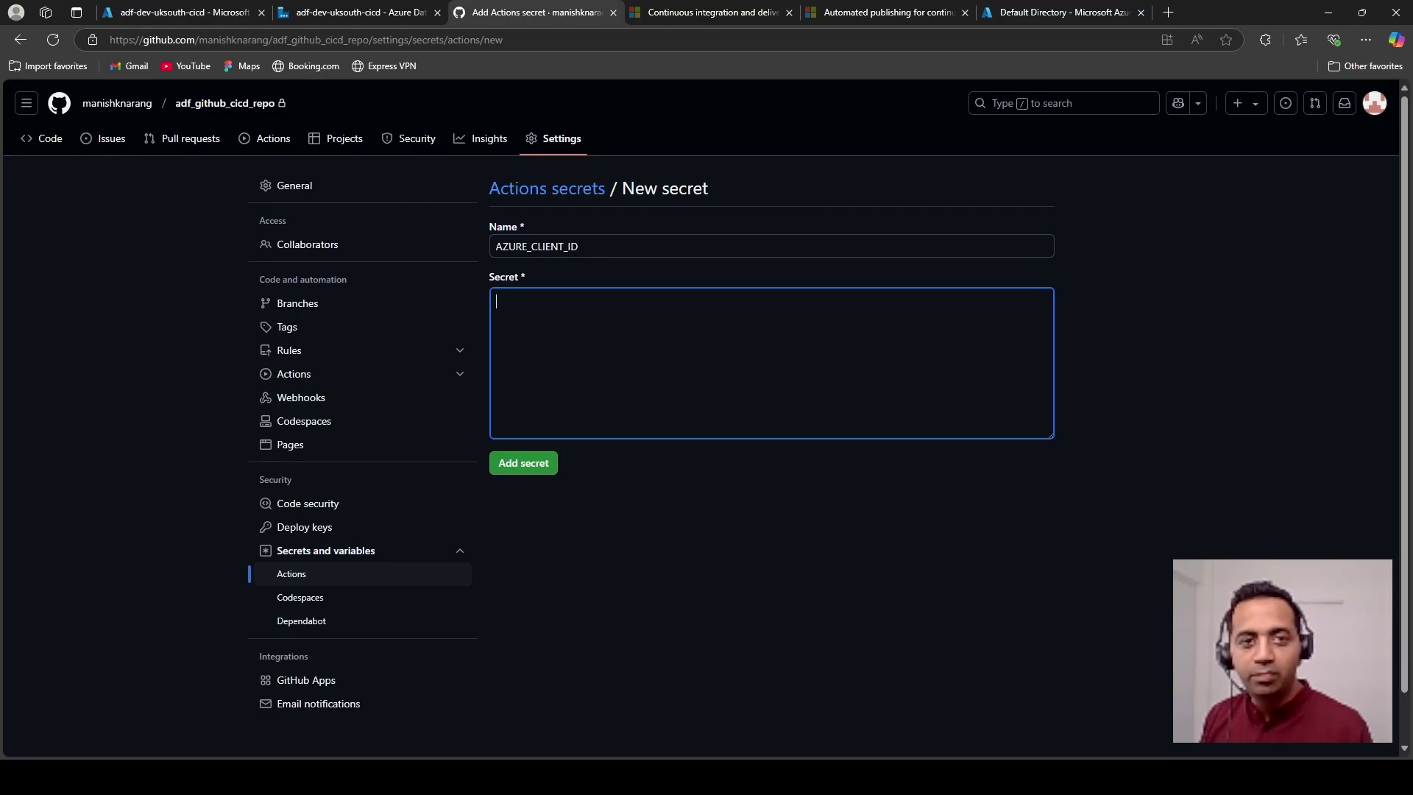
key(alt+Tab)
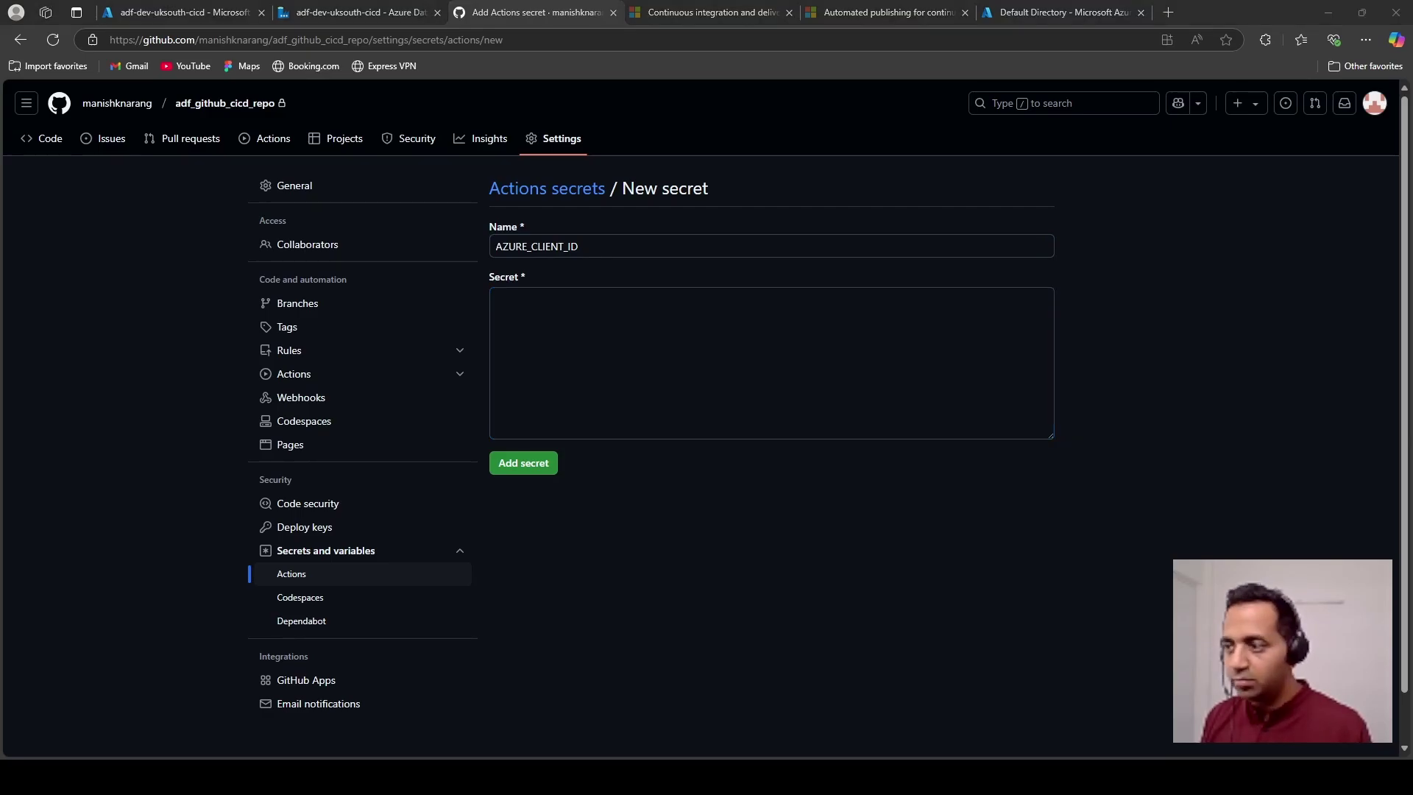
click(552, 384)
key(ctrl+v)
click(527, 464)
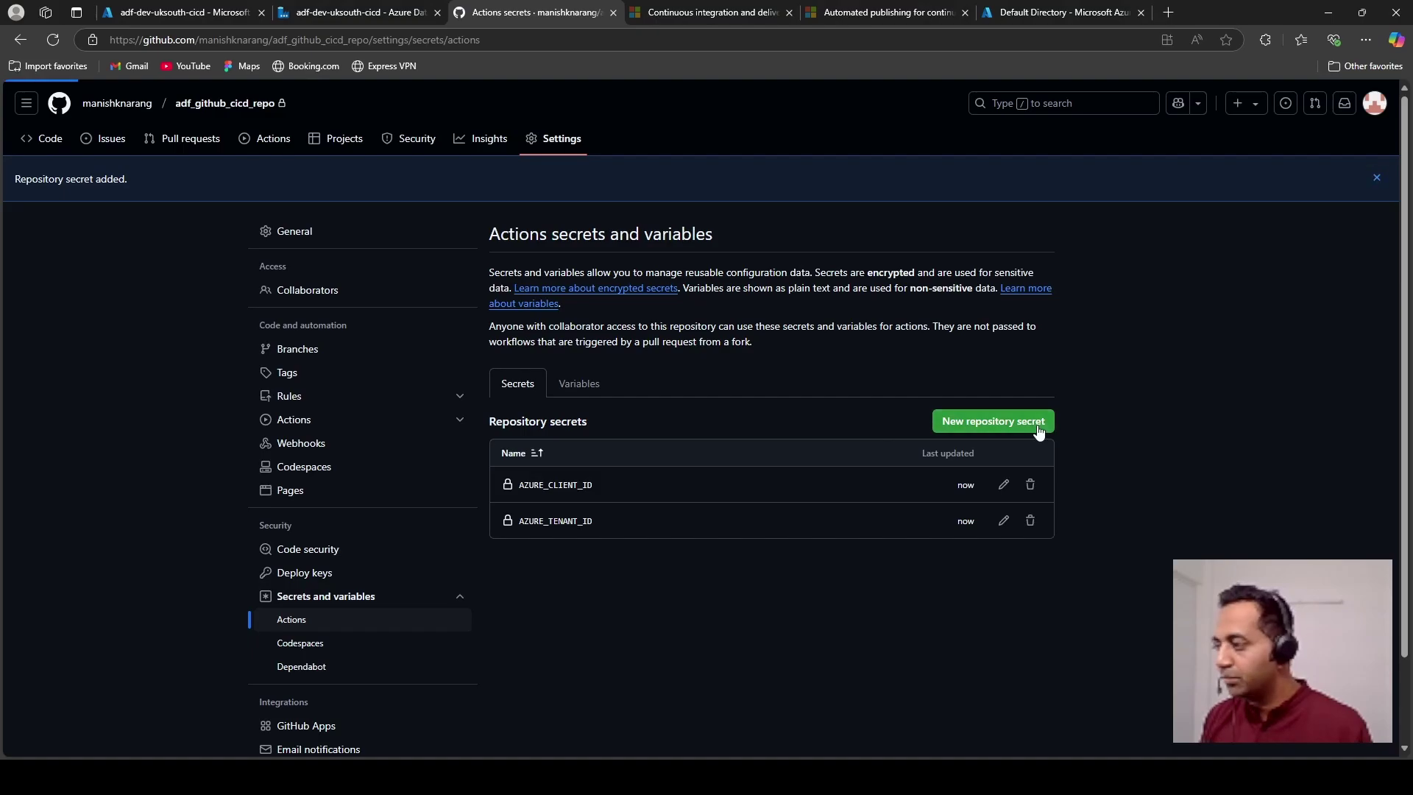
Step: Create a third repository secret named AZURE_SUBSCRIPTION_ID holding the Azure subscription ID
click(993, 421)
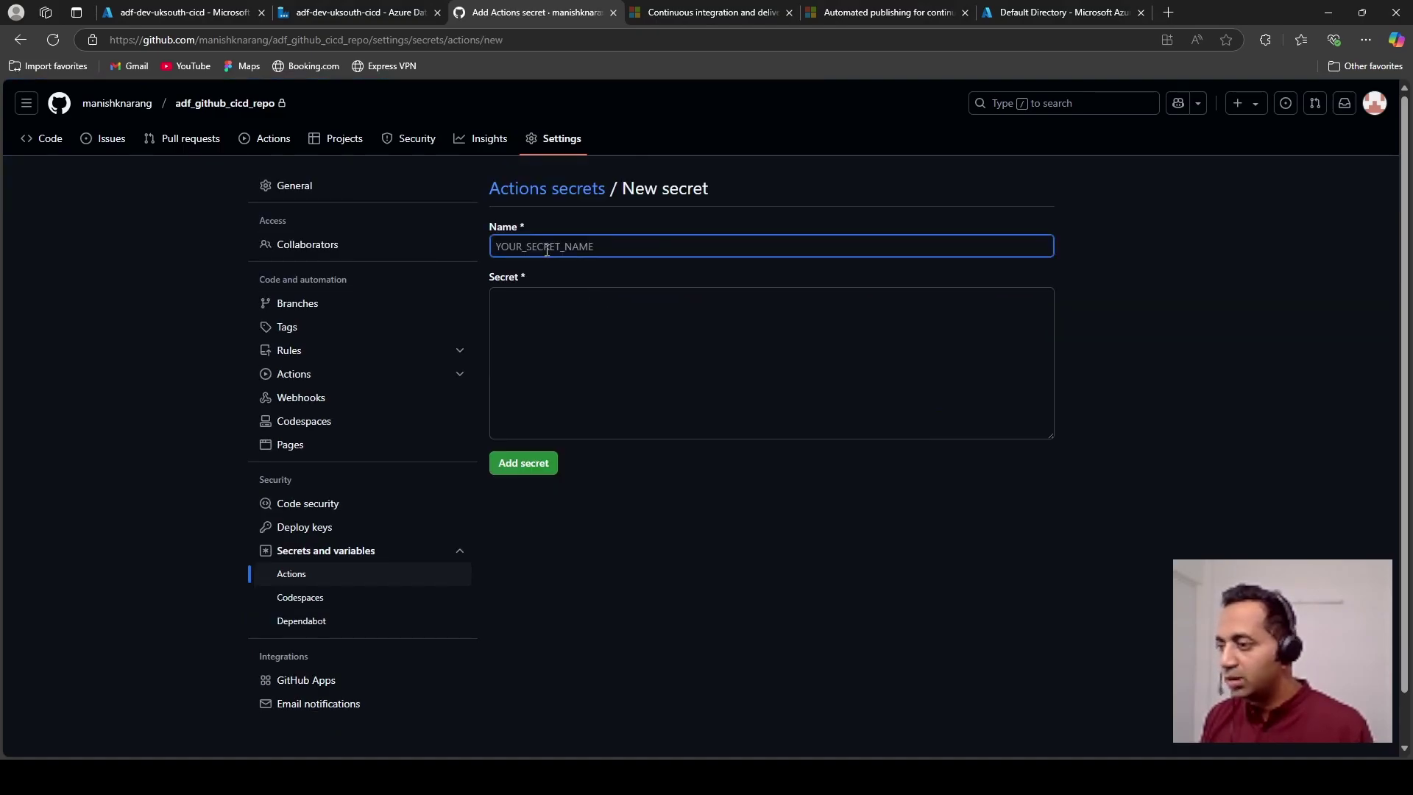
key(ctrl+v)
click(543, 353)
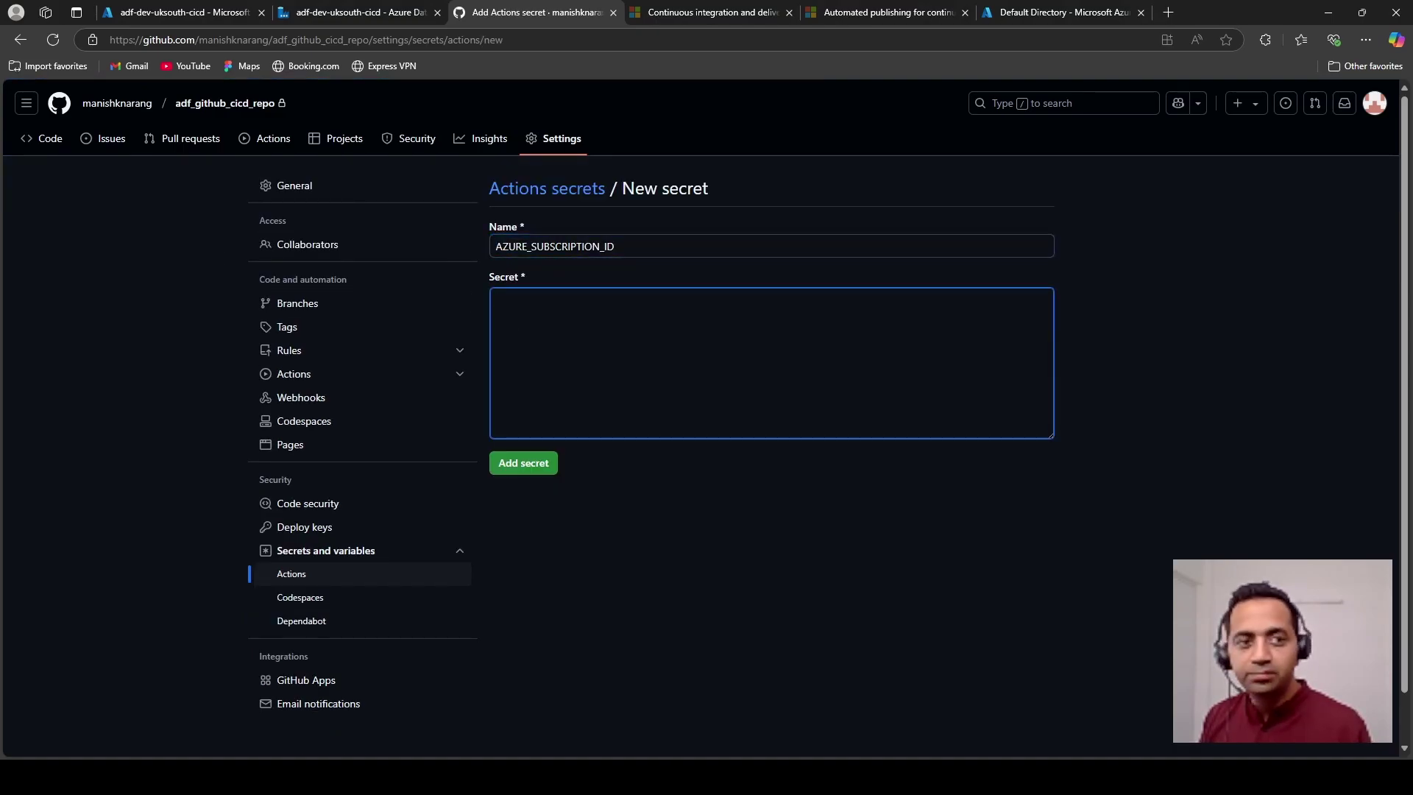
key(alt+Tab)
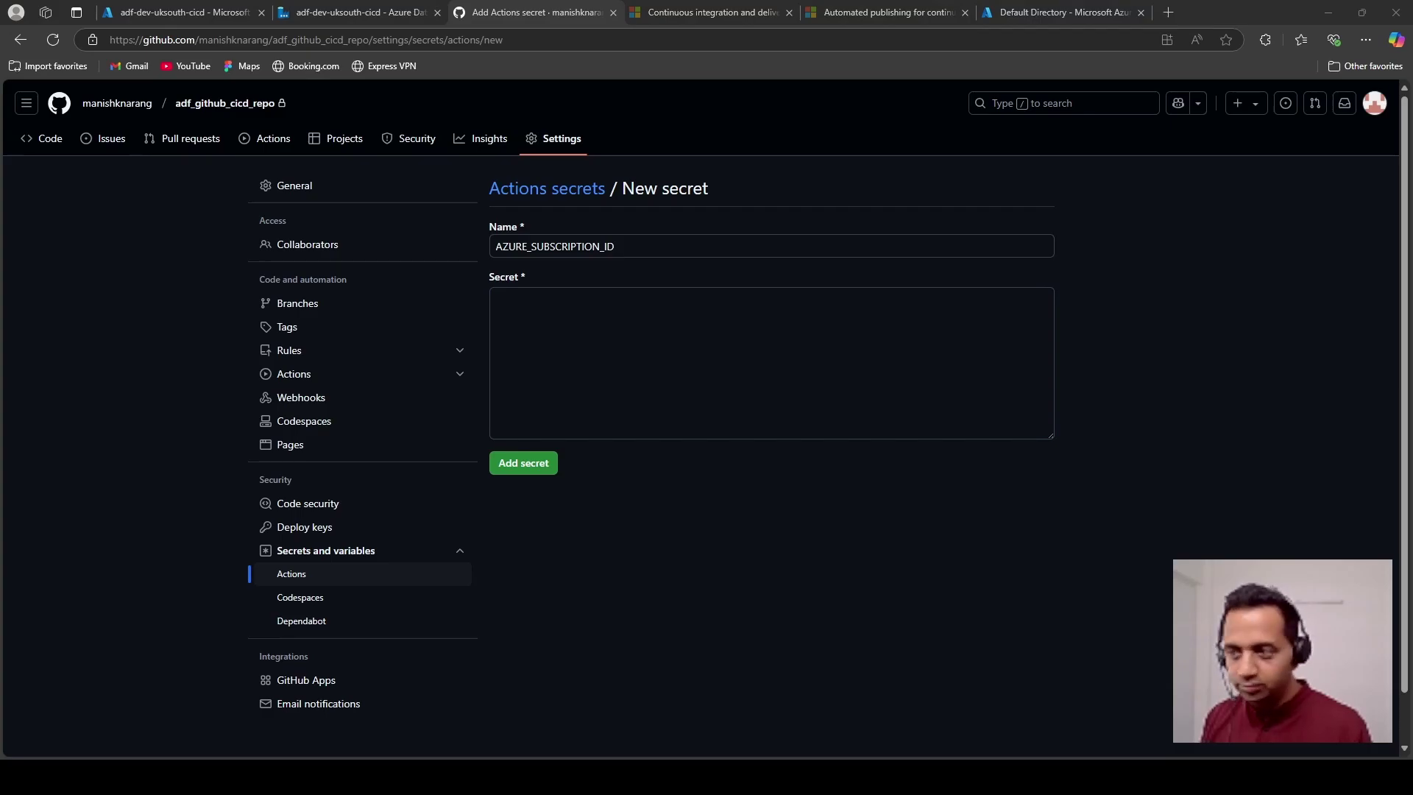
click(681, 368)
key(ctrl+v)
click(513, 470)
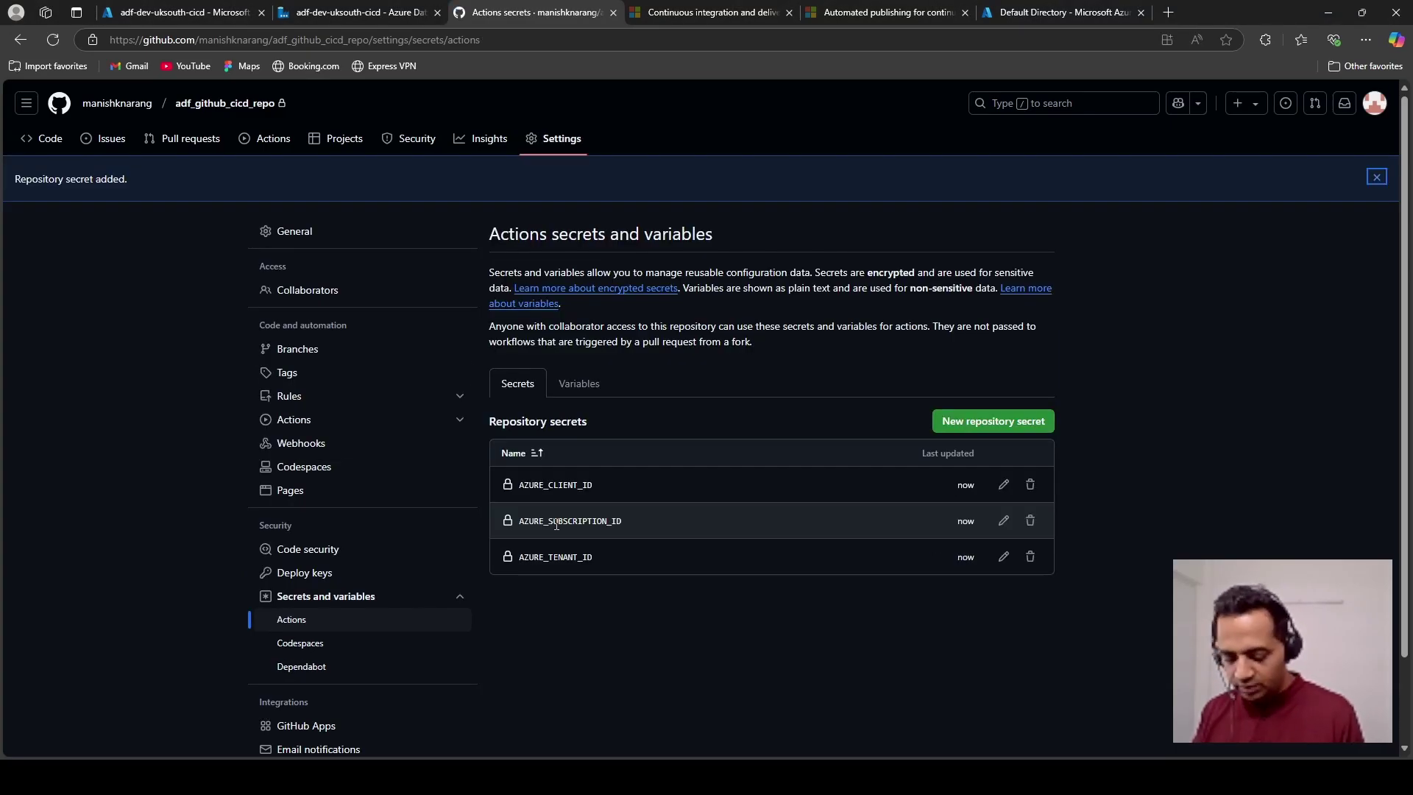
Step: Open the repository's code page, and copy the package.json example from the Microsoft Learn article on automated publishing for CI/CD
key(alt+Tab)
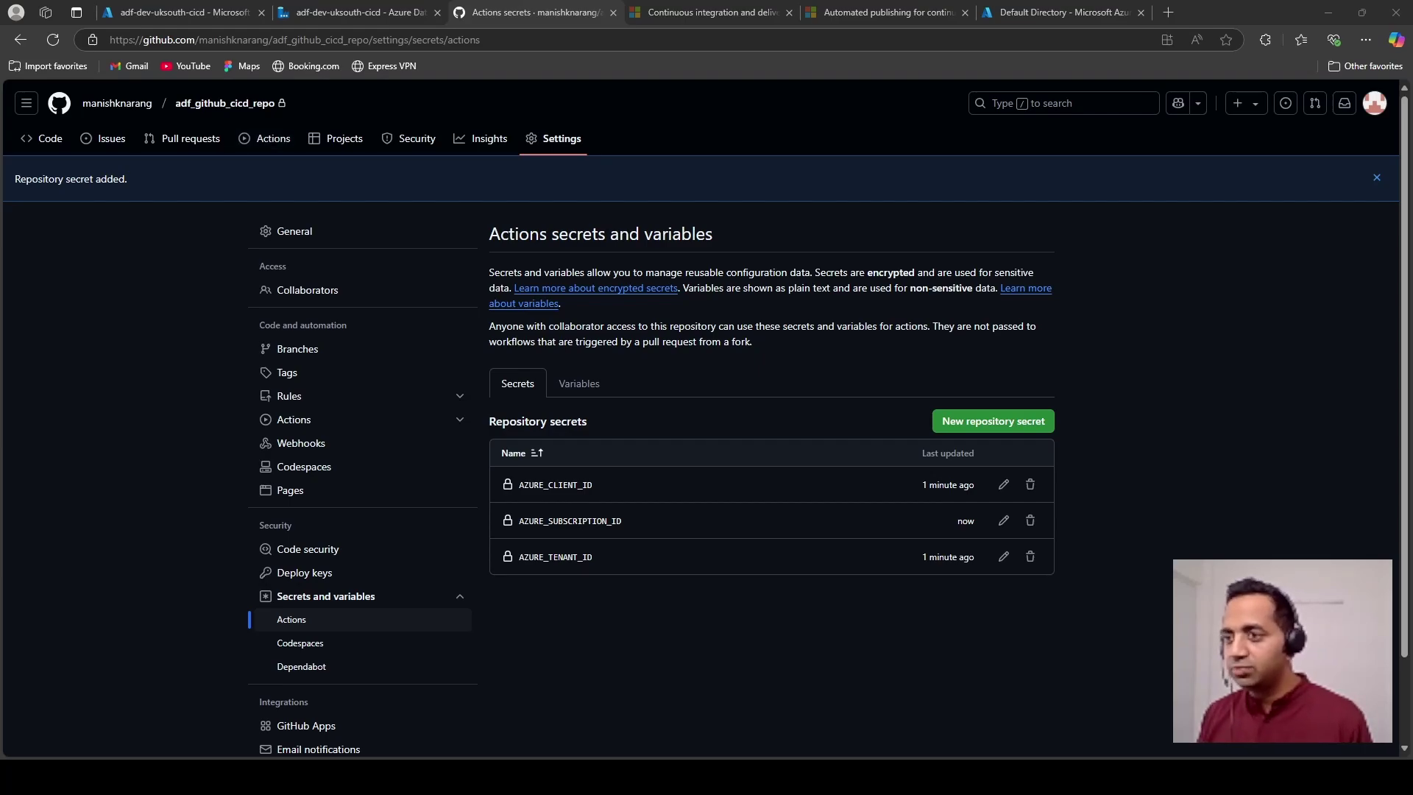
click(52, 144)
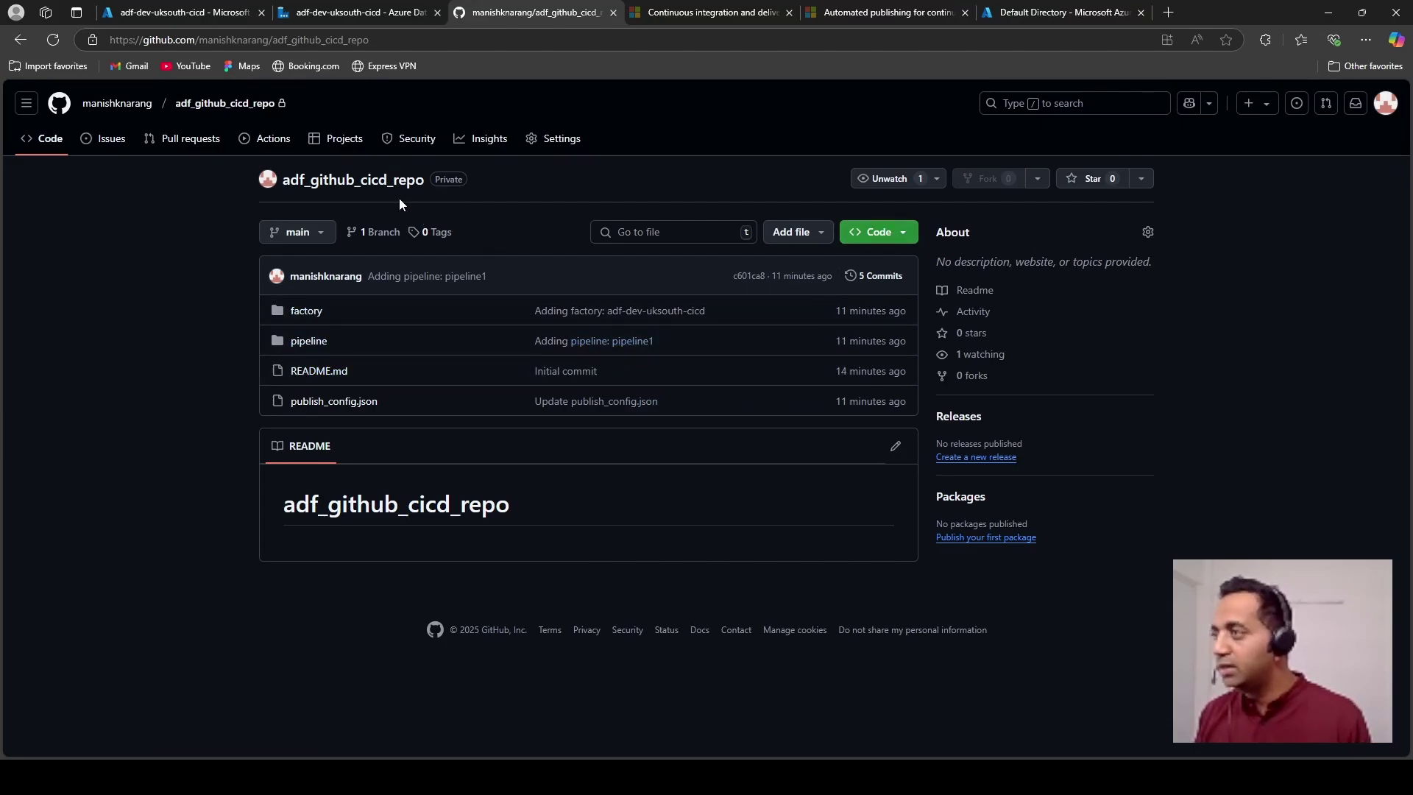
click(883, 13)
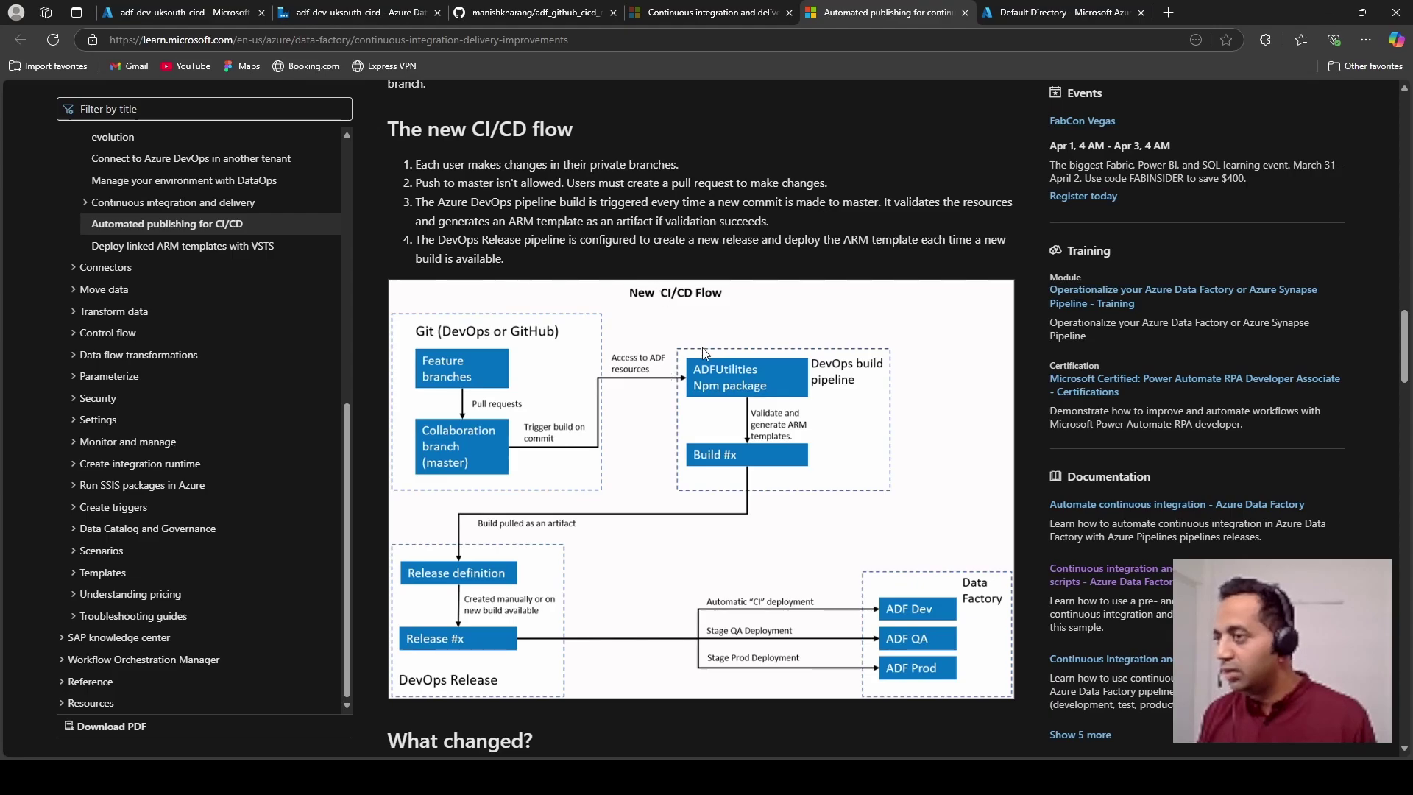
scroll(702, 347, down, 12)
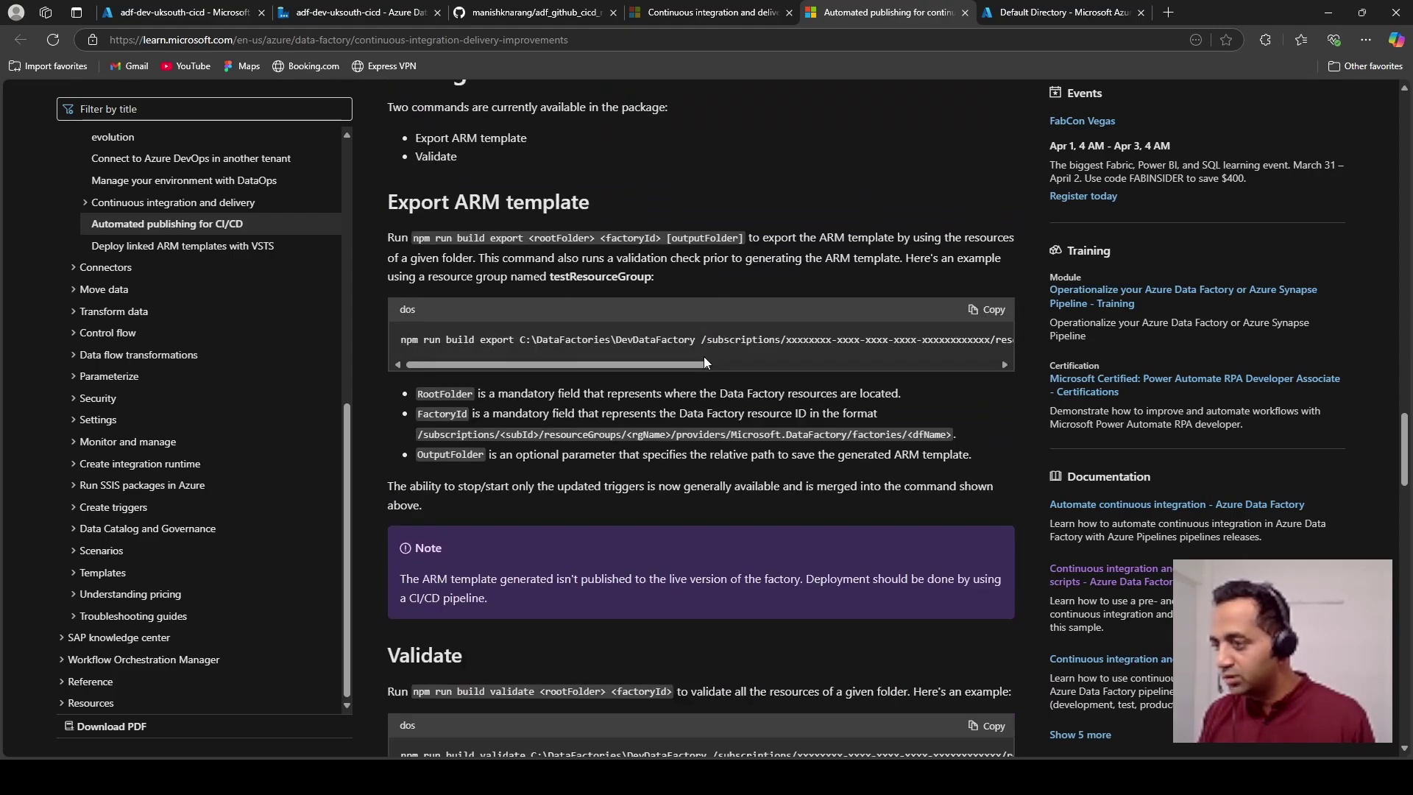
scroll(703, 356, down, 12)
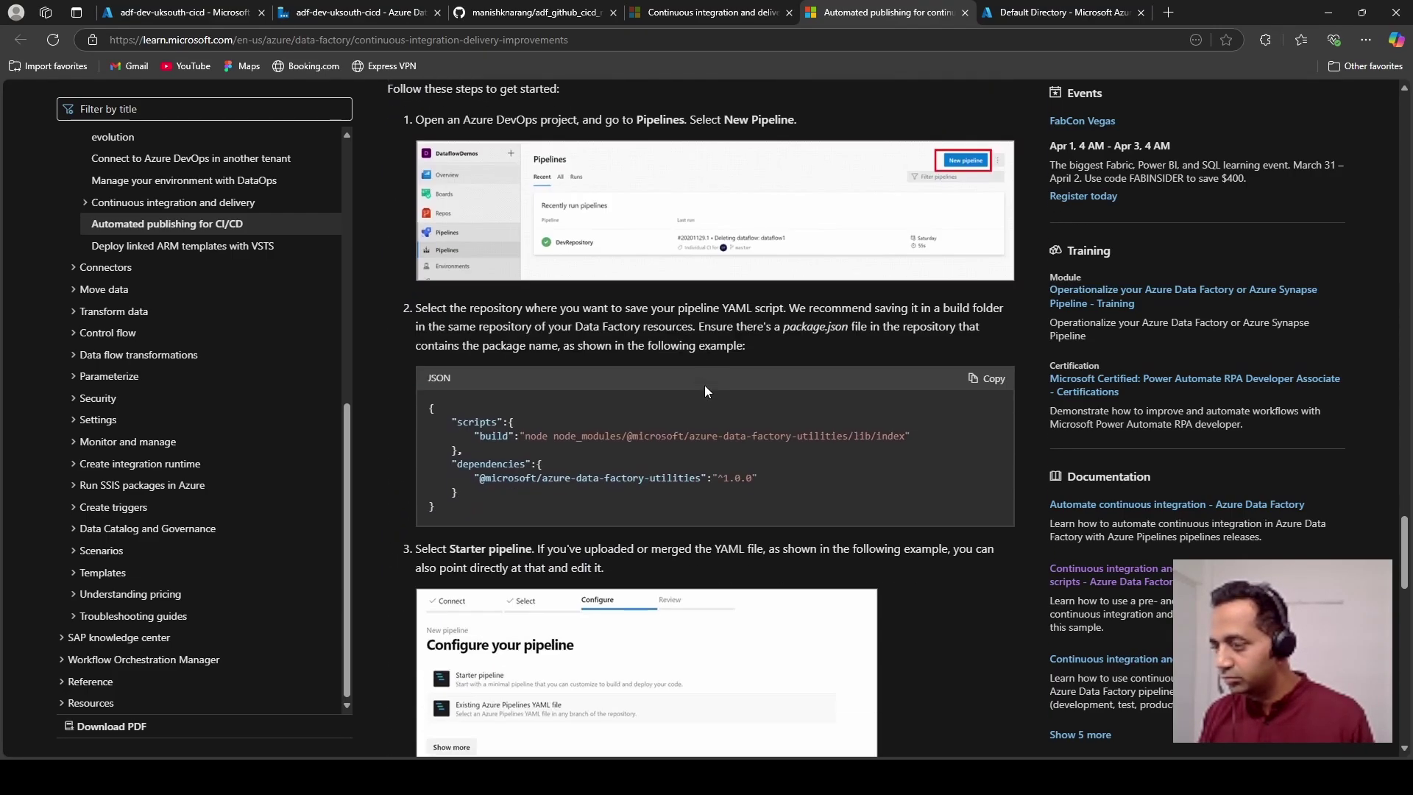
scroll(705, 386, down, 1)
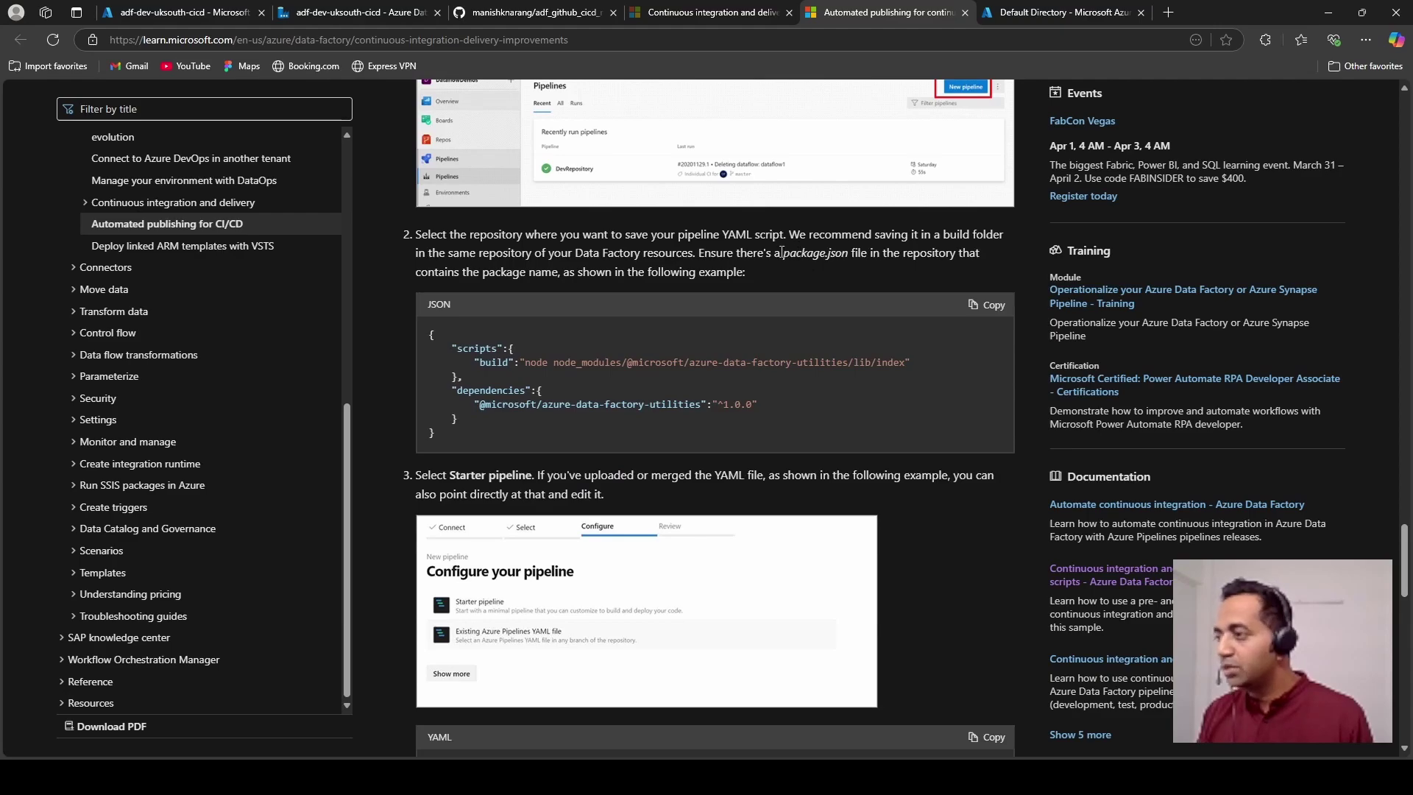
drag(435, 436, 418, 343)
key(ctrl+c)
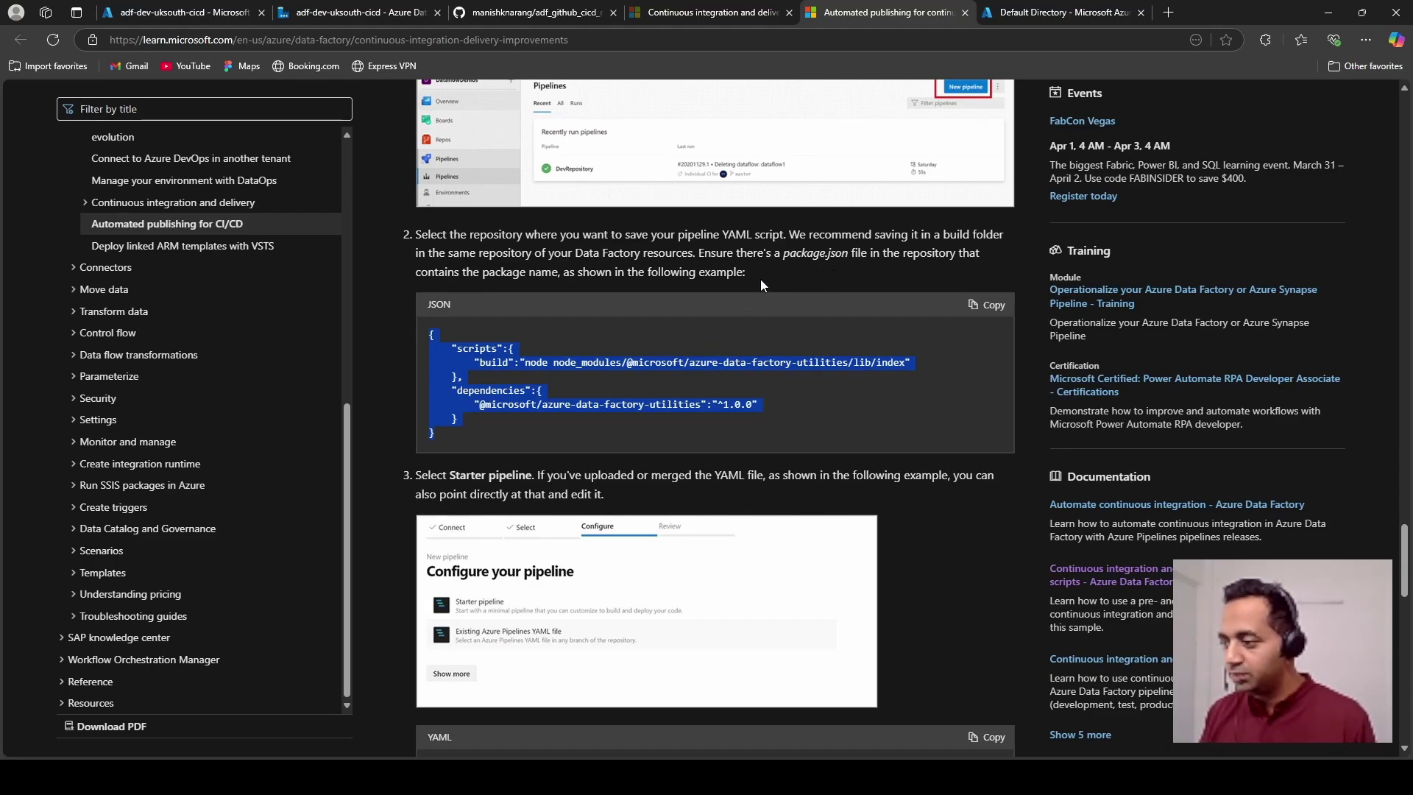
Step: Switch back to the GitHub repository, create a new file on the main branch, and paste the copied JSON as its contents
click(465, 16)
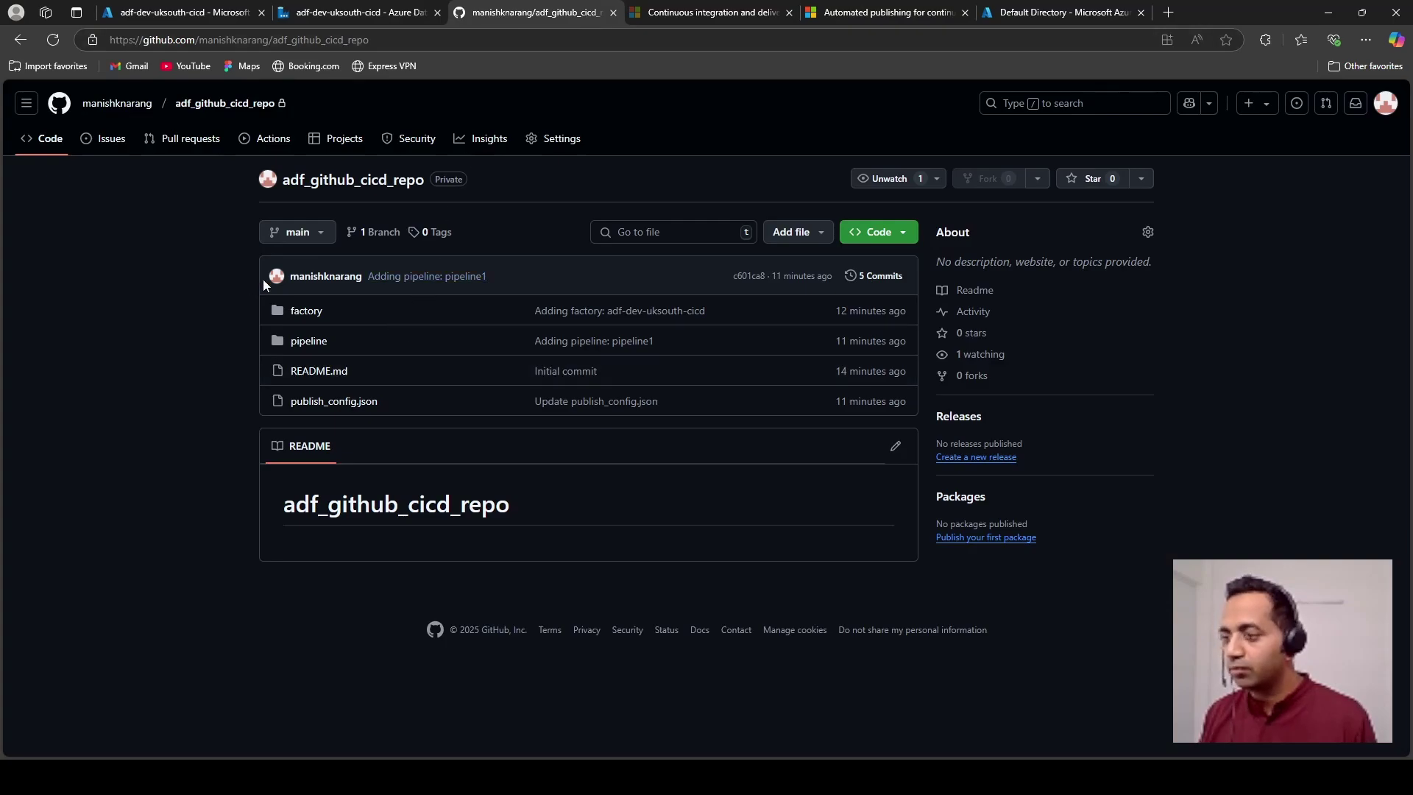
click(811, 243)
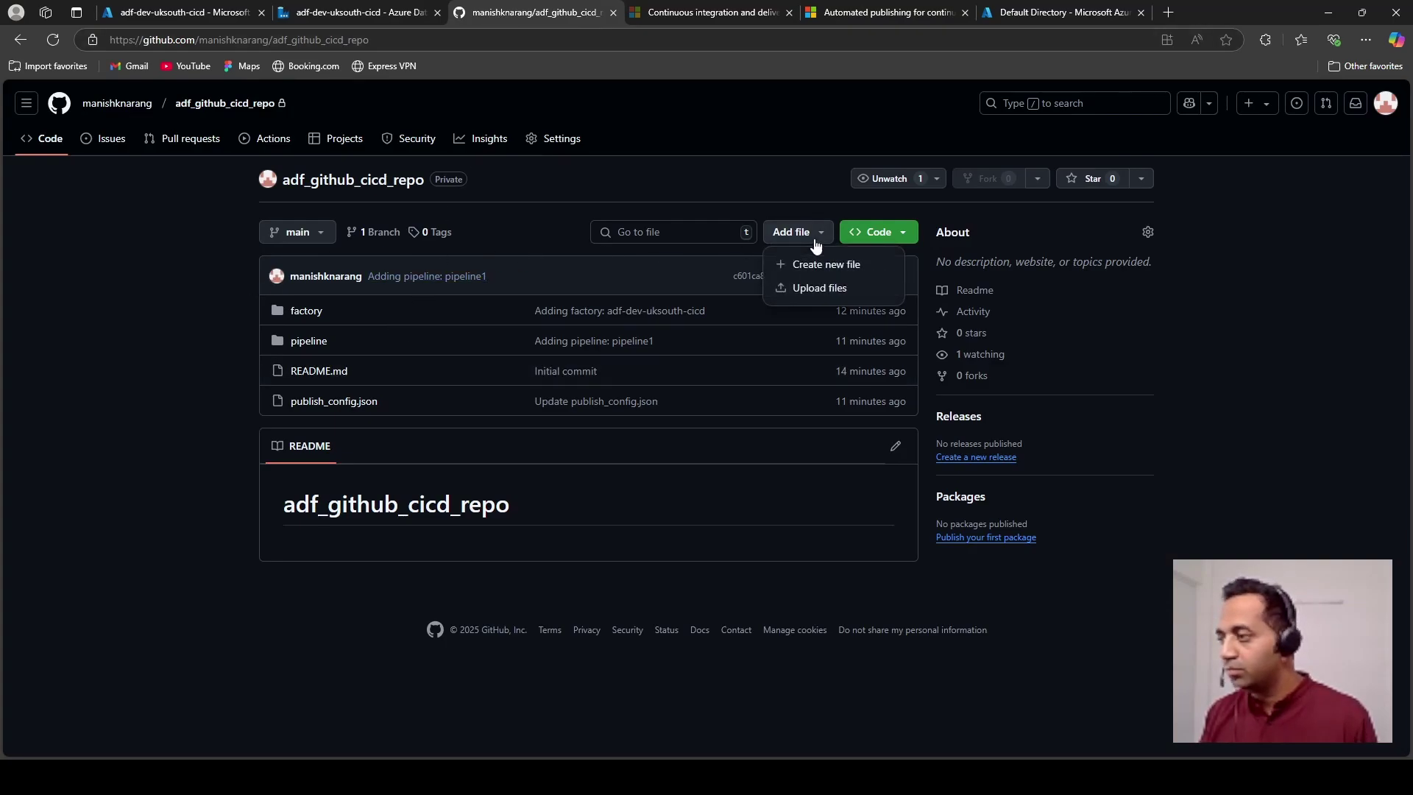
click(815, 263)
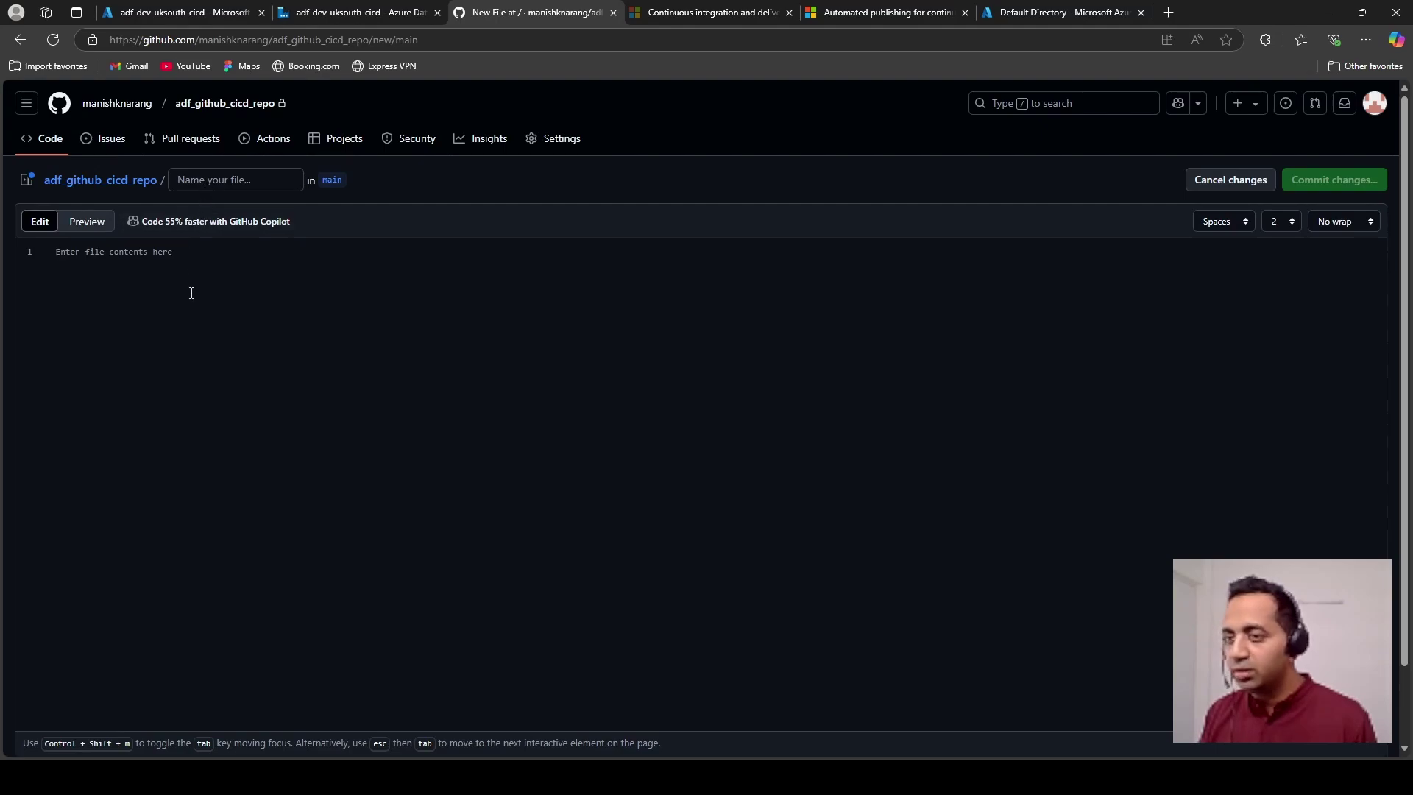
key(ctrl+v)
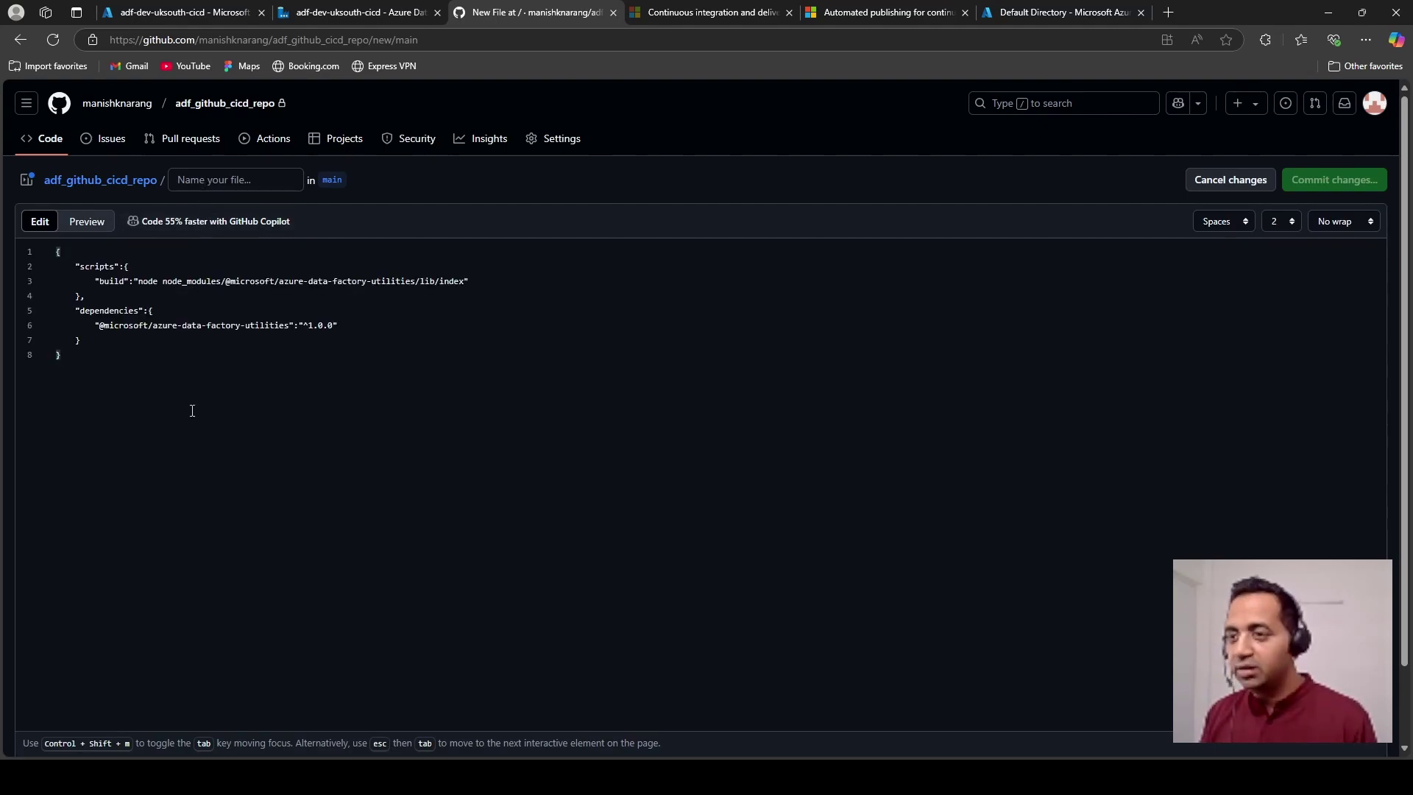
Step: Name the new file package.json and place it inside a build folder
click(228, 183)
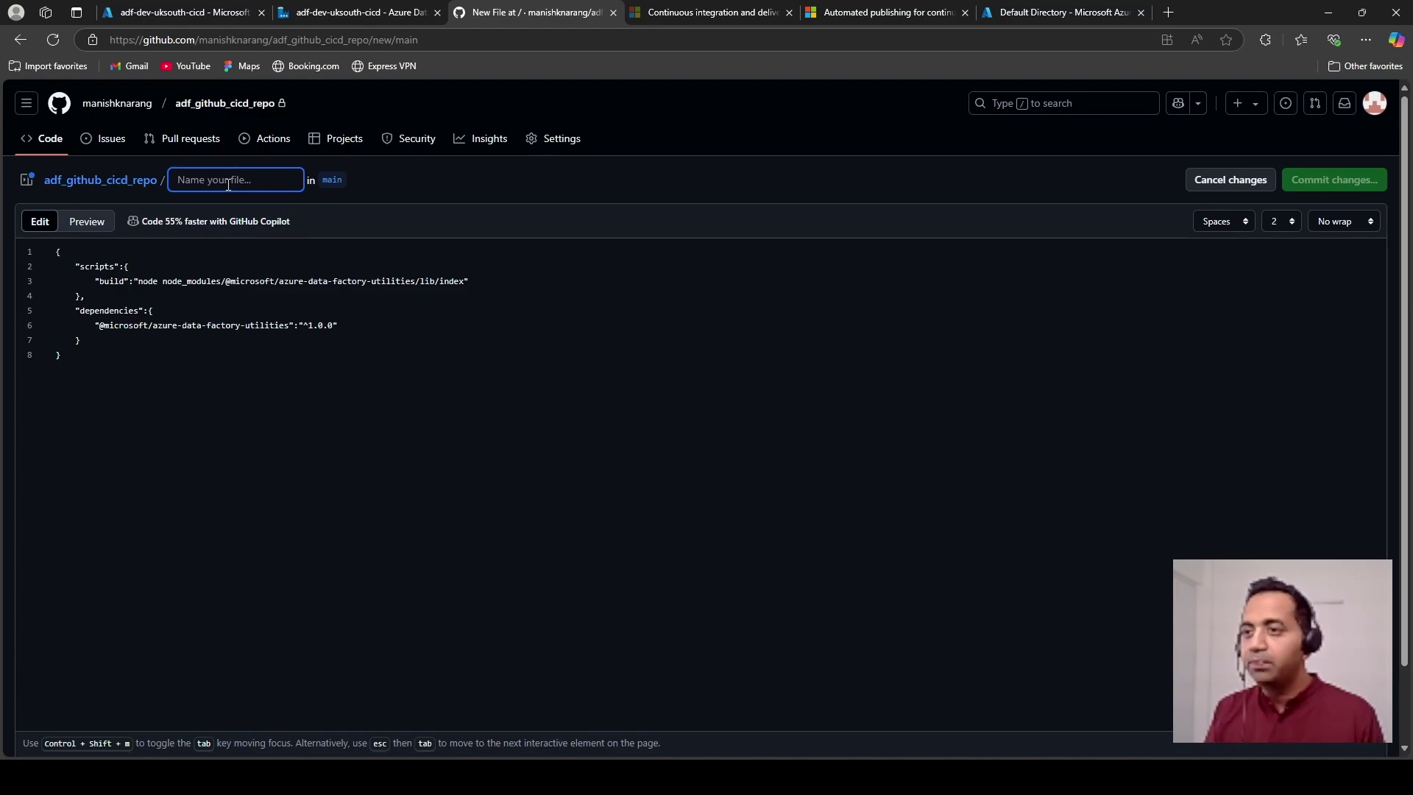
text(build/)
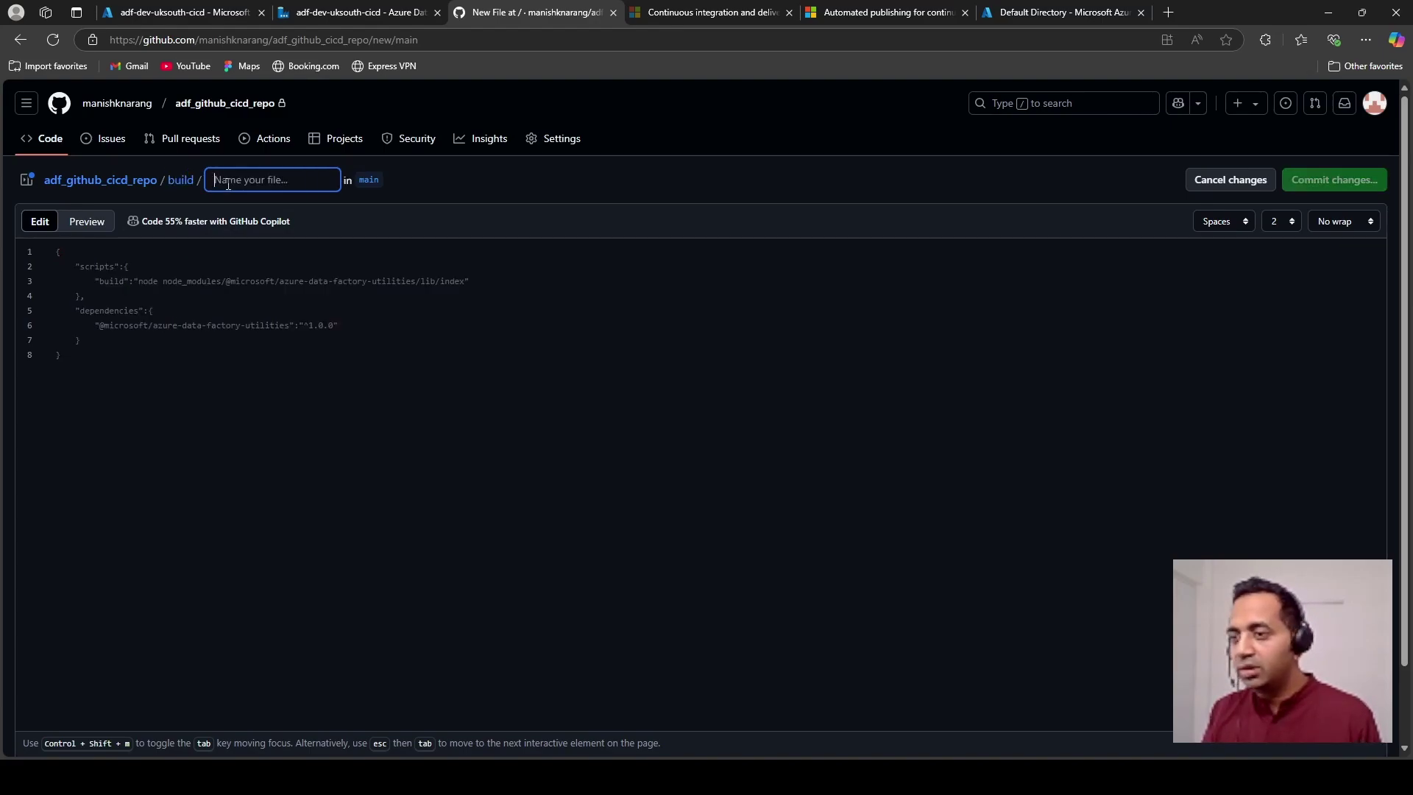
text(package.j)
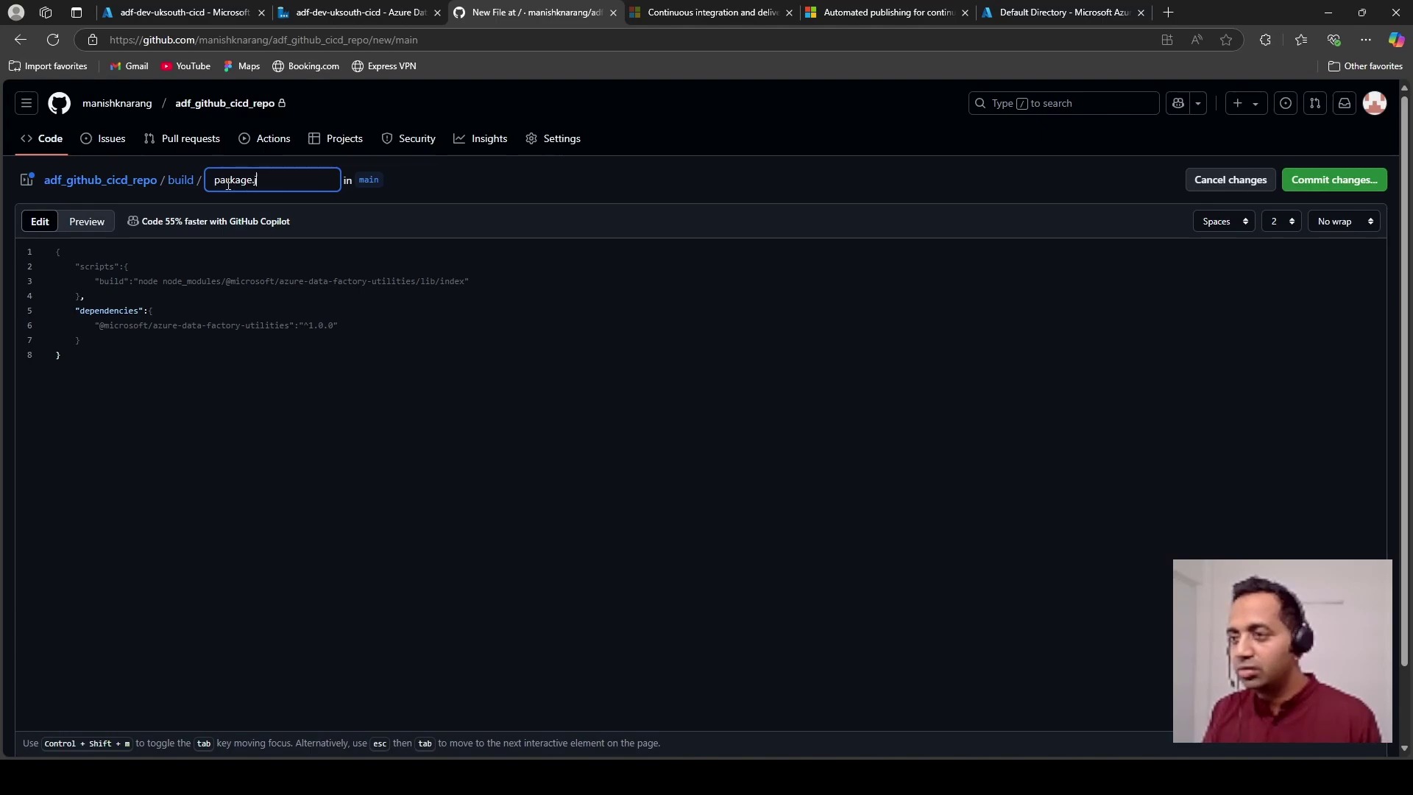
text(son)
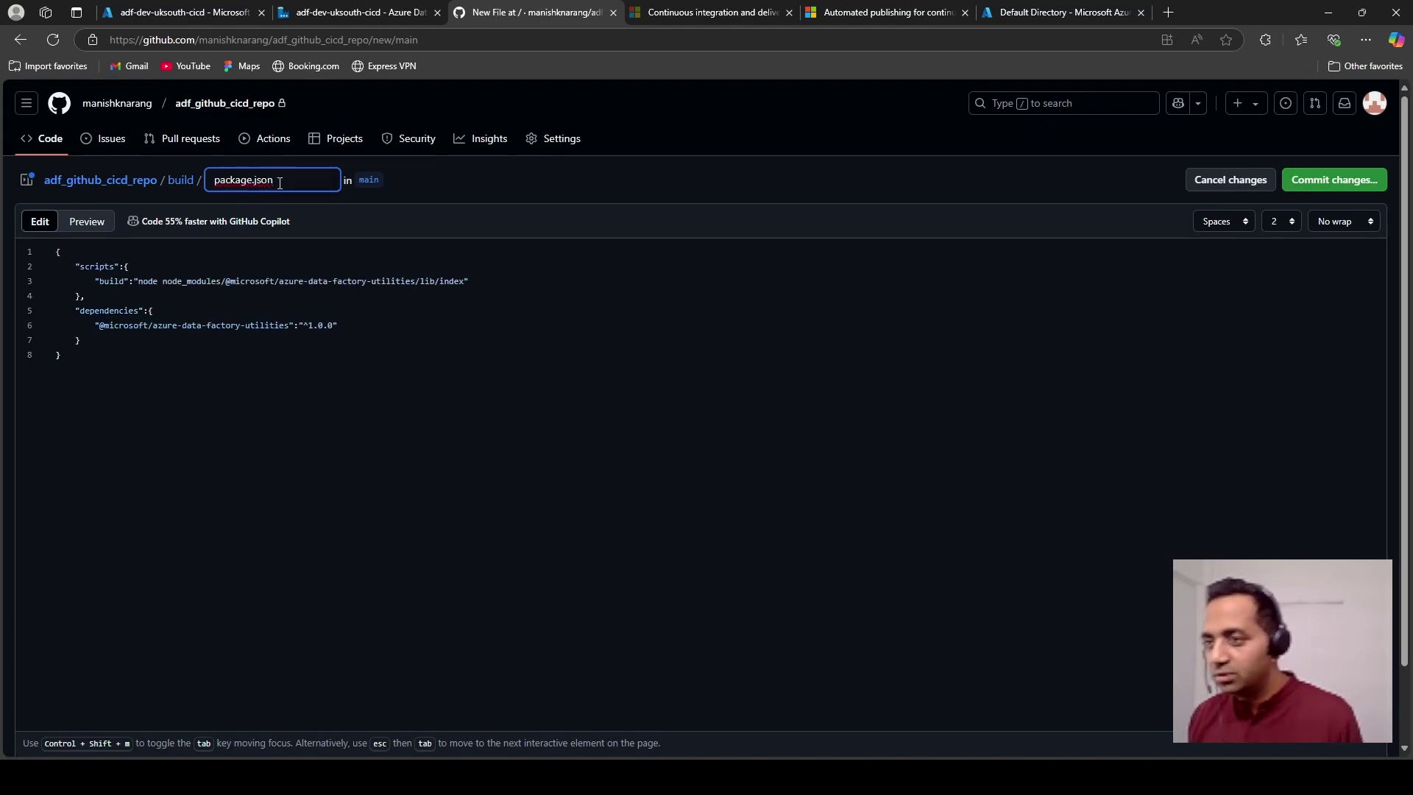
drag(279, 183, 208, 184)
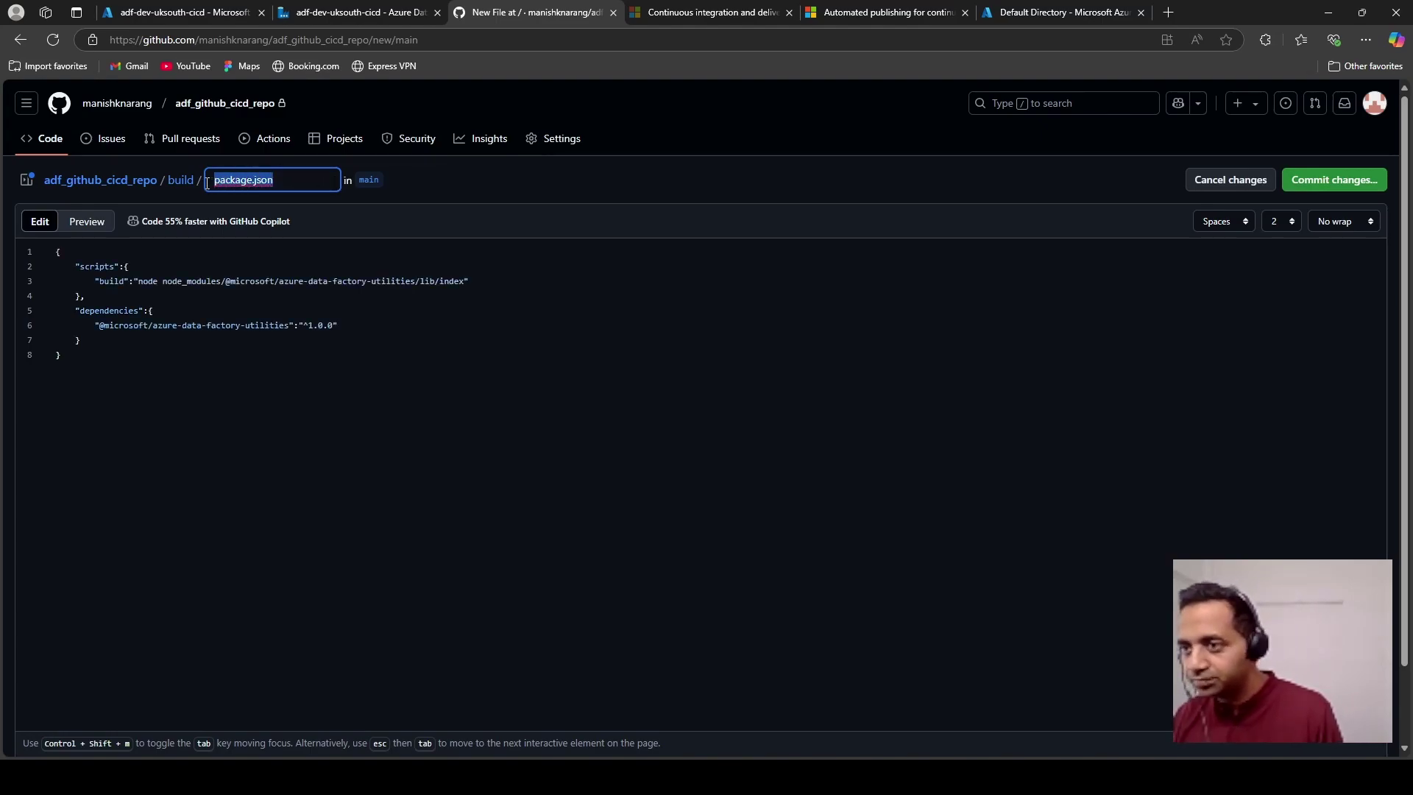
click(315, 447)
Step: Check the package.json file name in the Microsoft Learn article's instructions and return to the new GitHub file
click(872, 12)
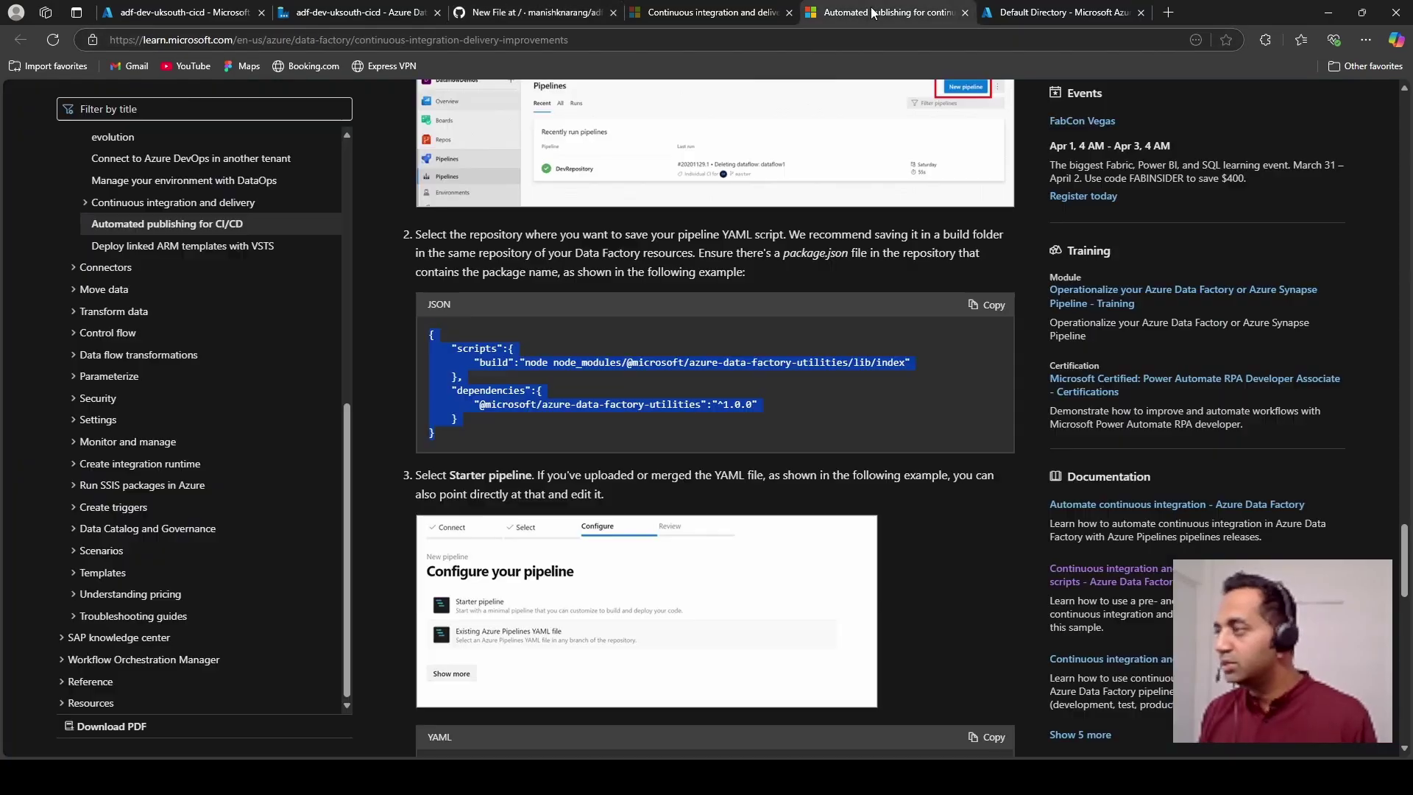
click(781, 255)
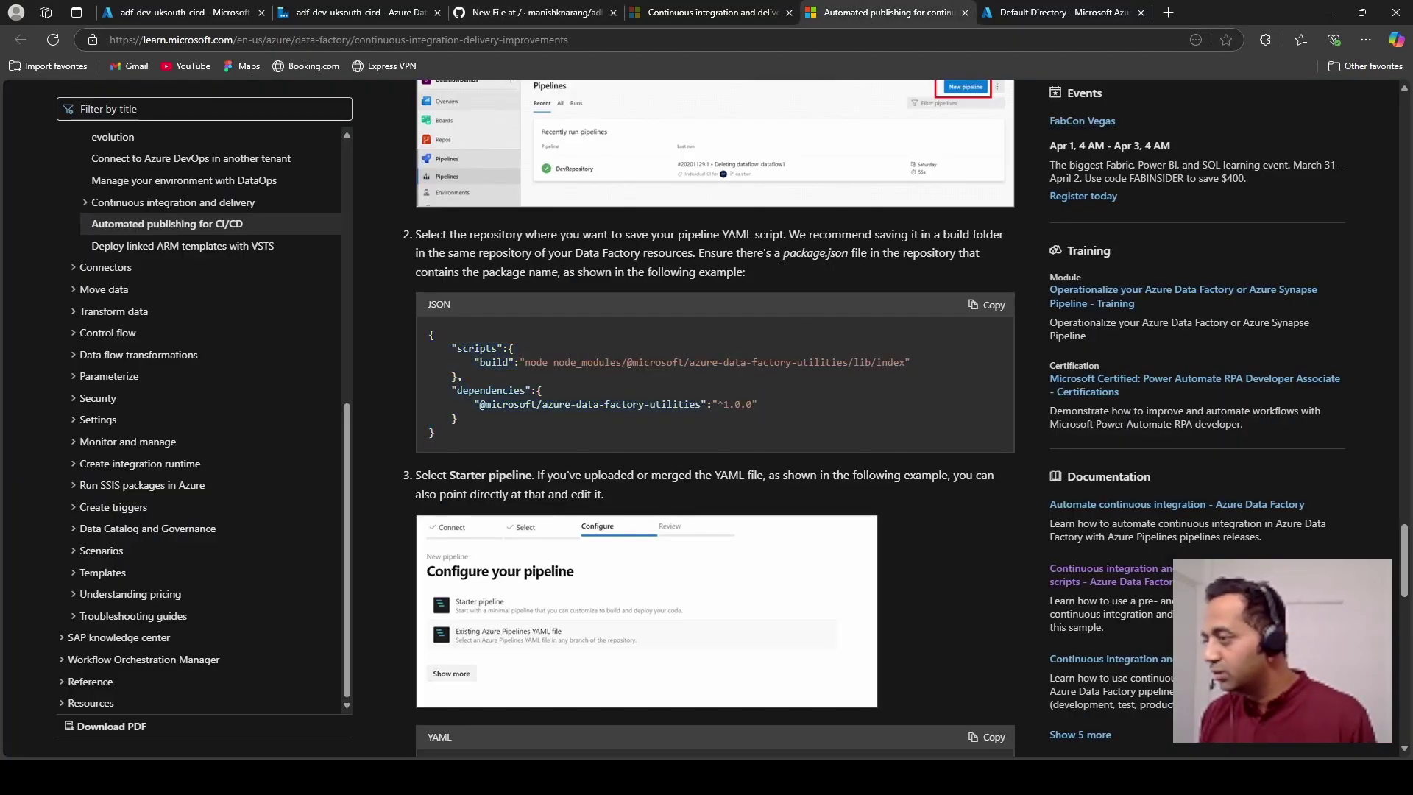
drag(781, 256, 845, 260)
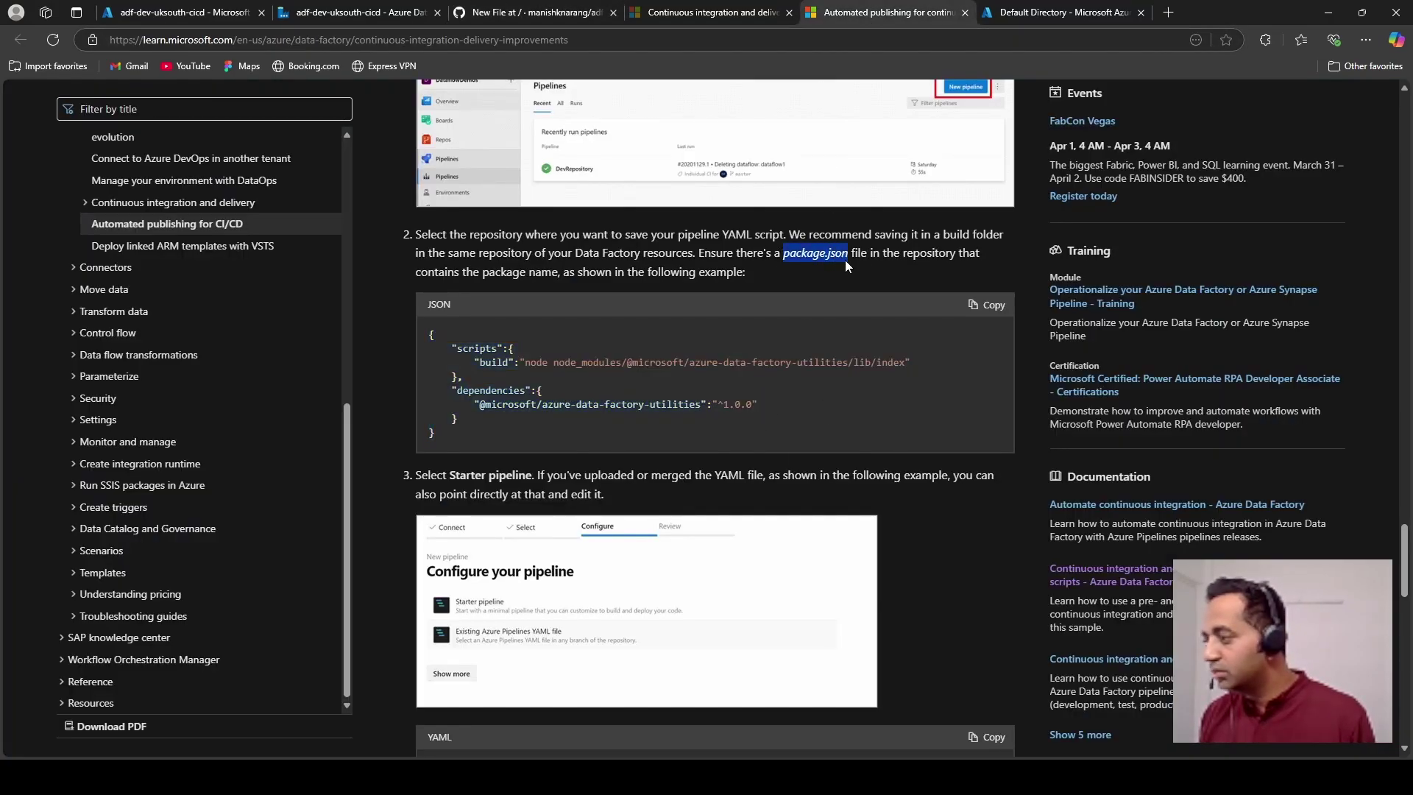
click(468, 15)
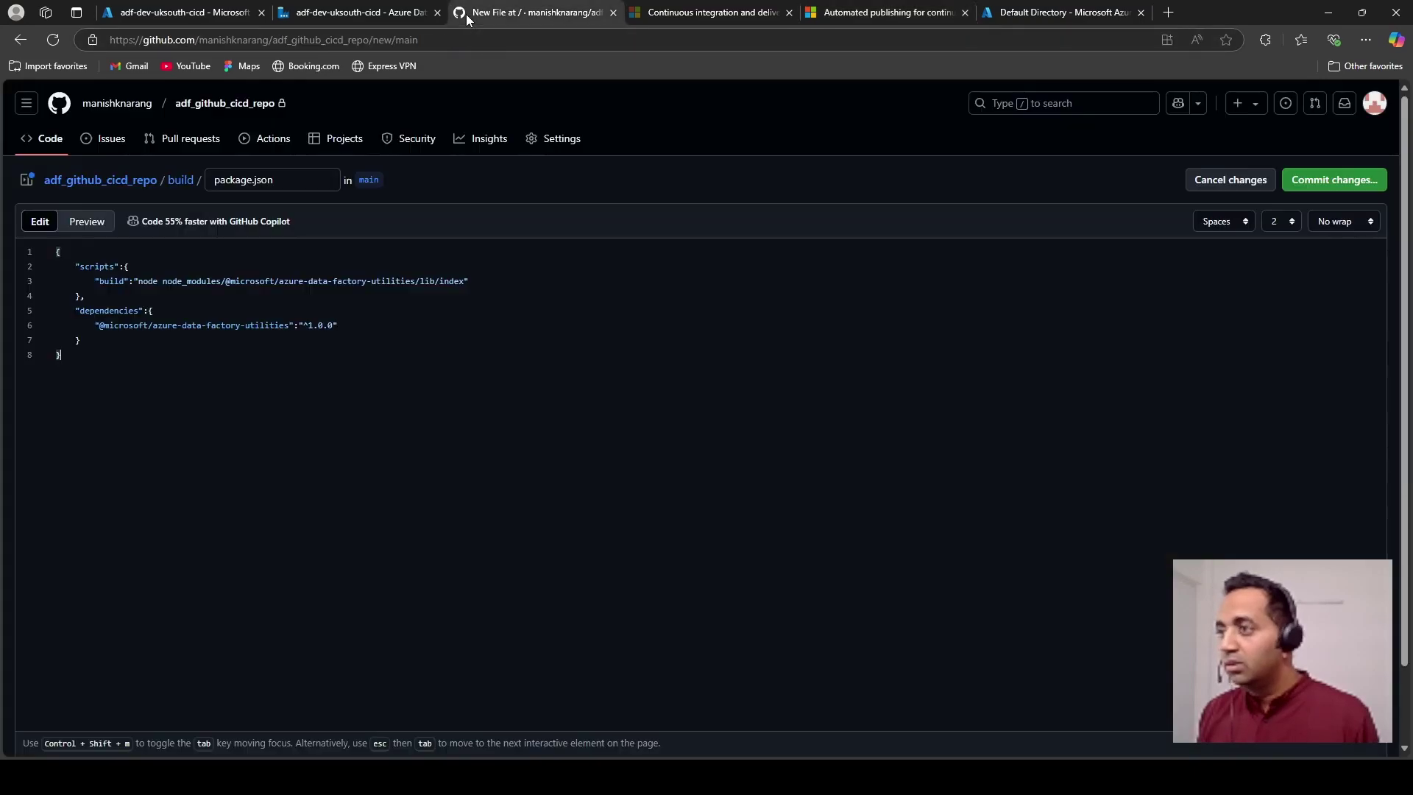
Step: Commit the new build/package.json file to the main branch and return to the repository's root folder
drag(288, 185, 184, 189)
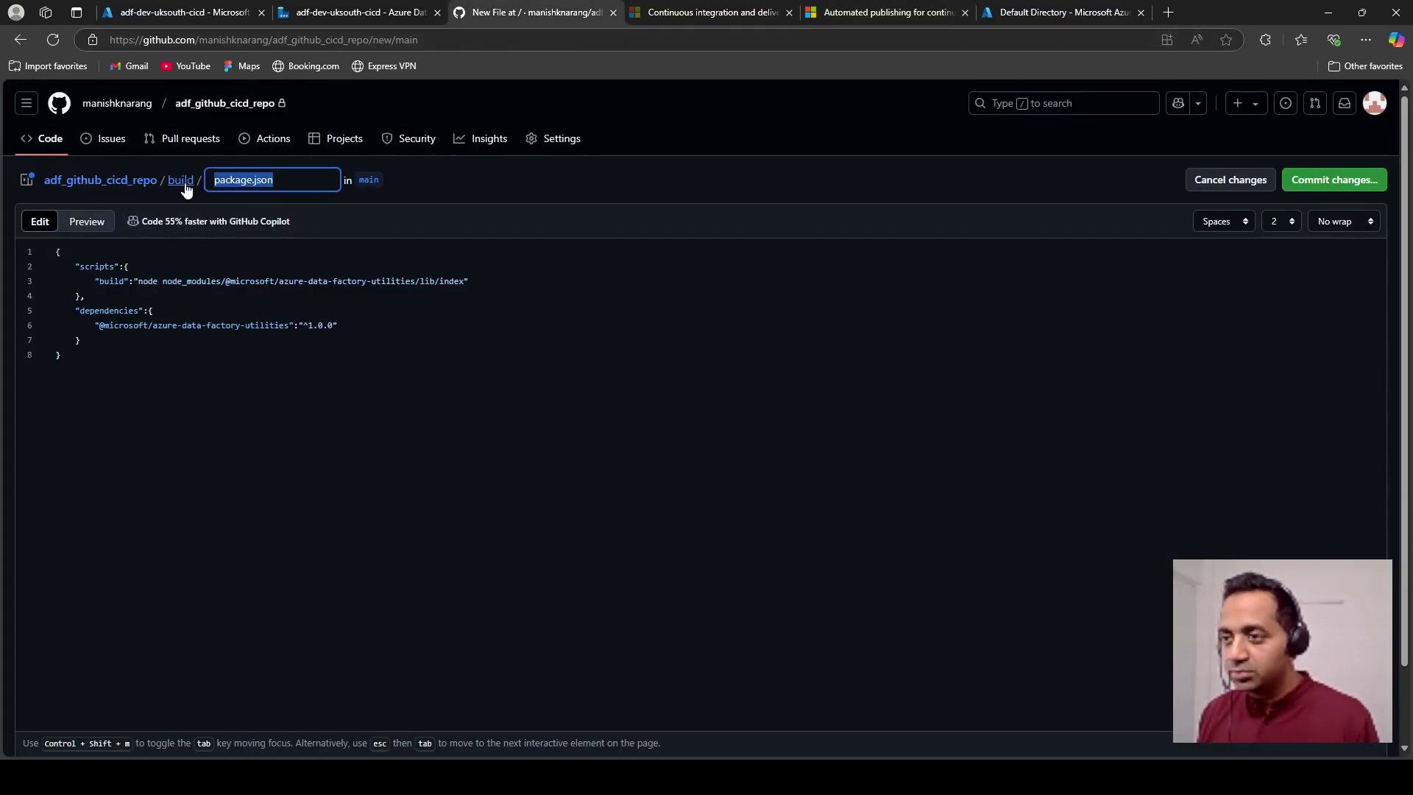
click(243, 384)
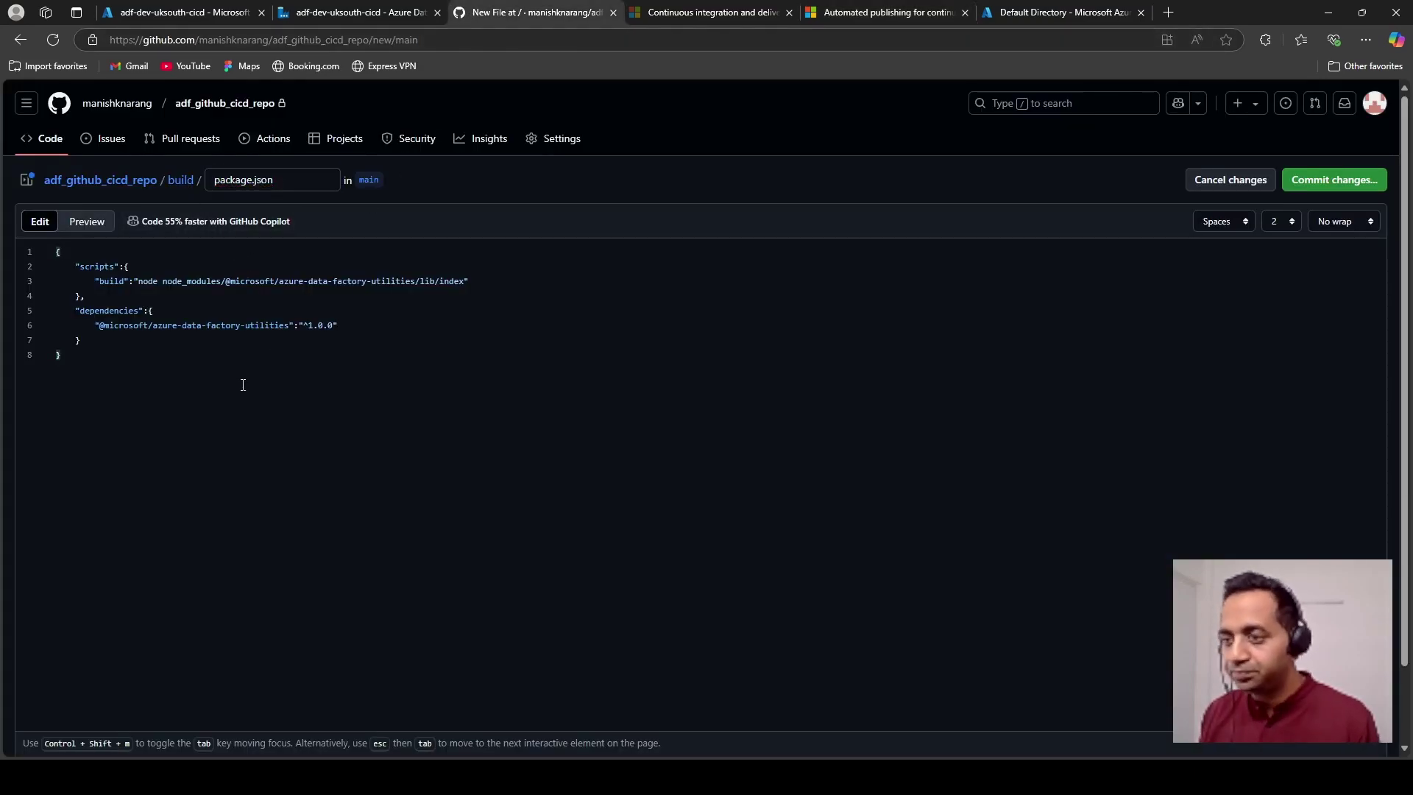
click(1334, 183)
click(815, 576)
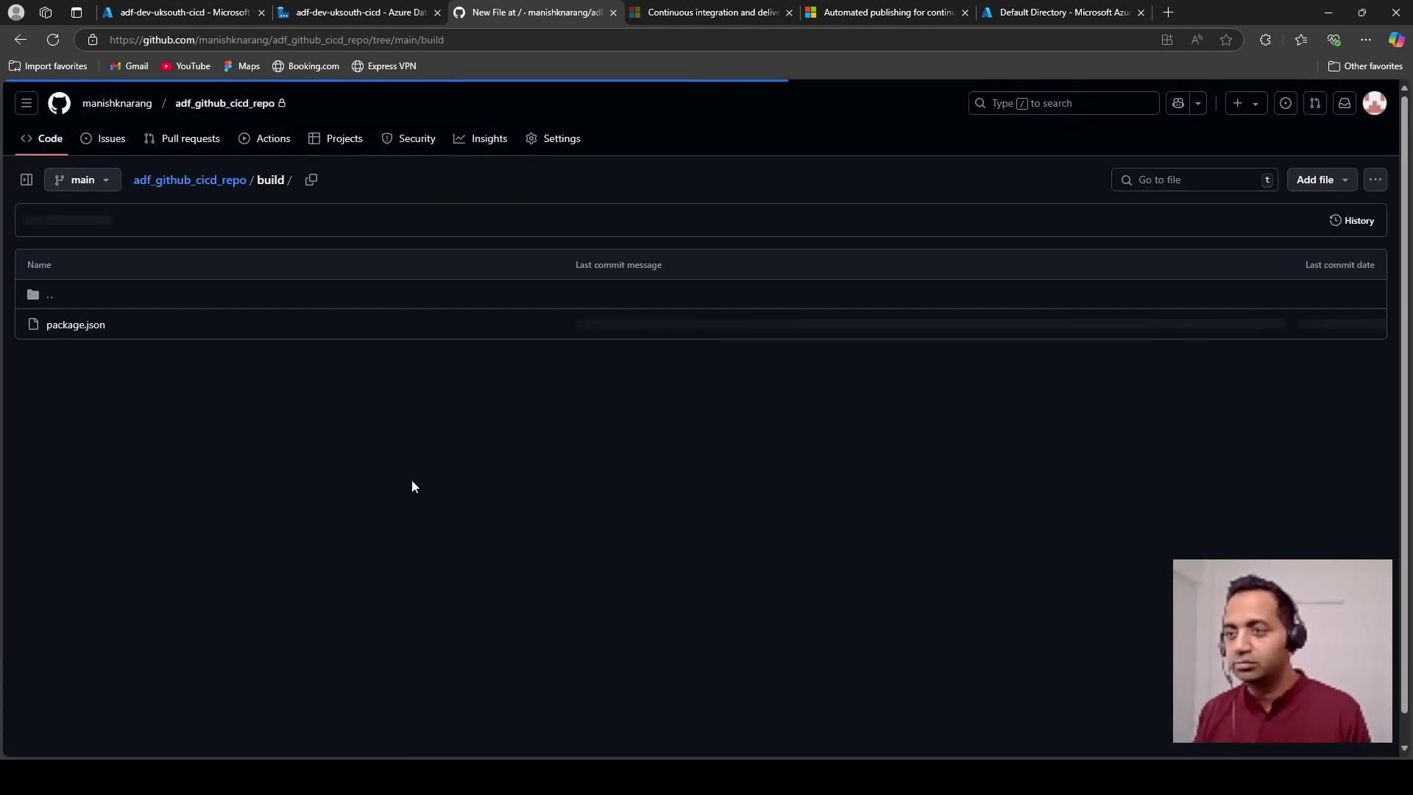
click(107, 296)
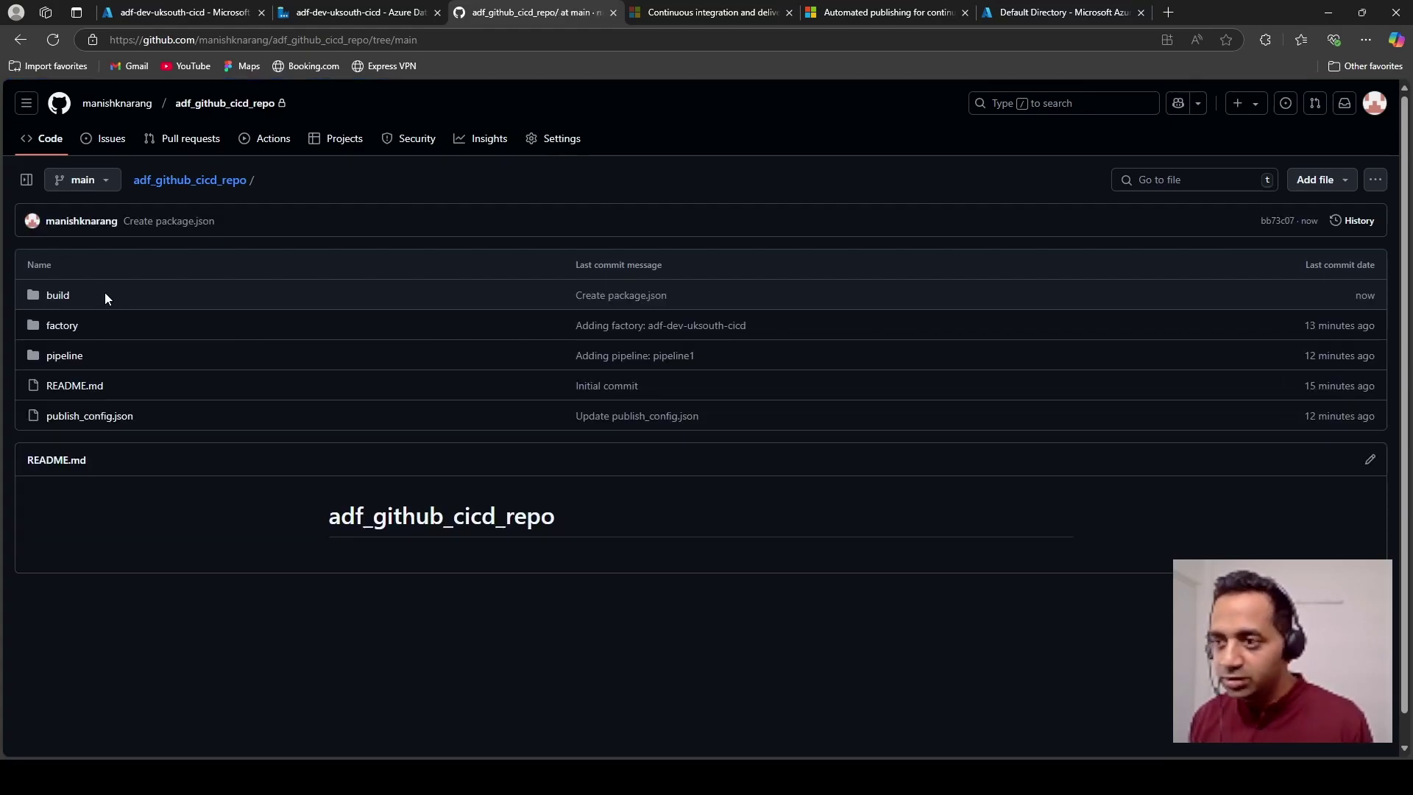
Step: Start a blank GitHub Actions workflow file, main.yml, and paste the prepared Data Factory build and release YAML into it
click(271, 141)
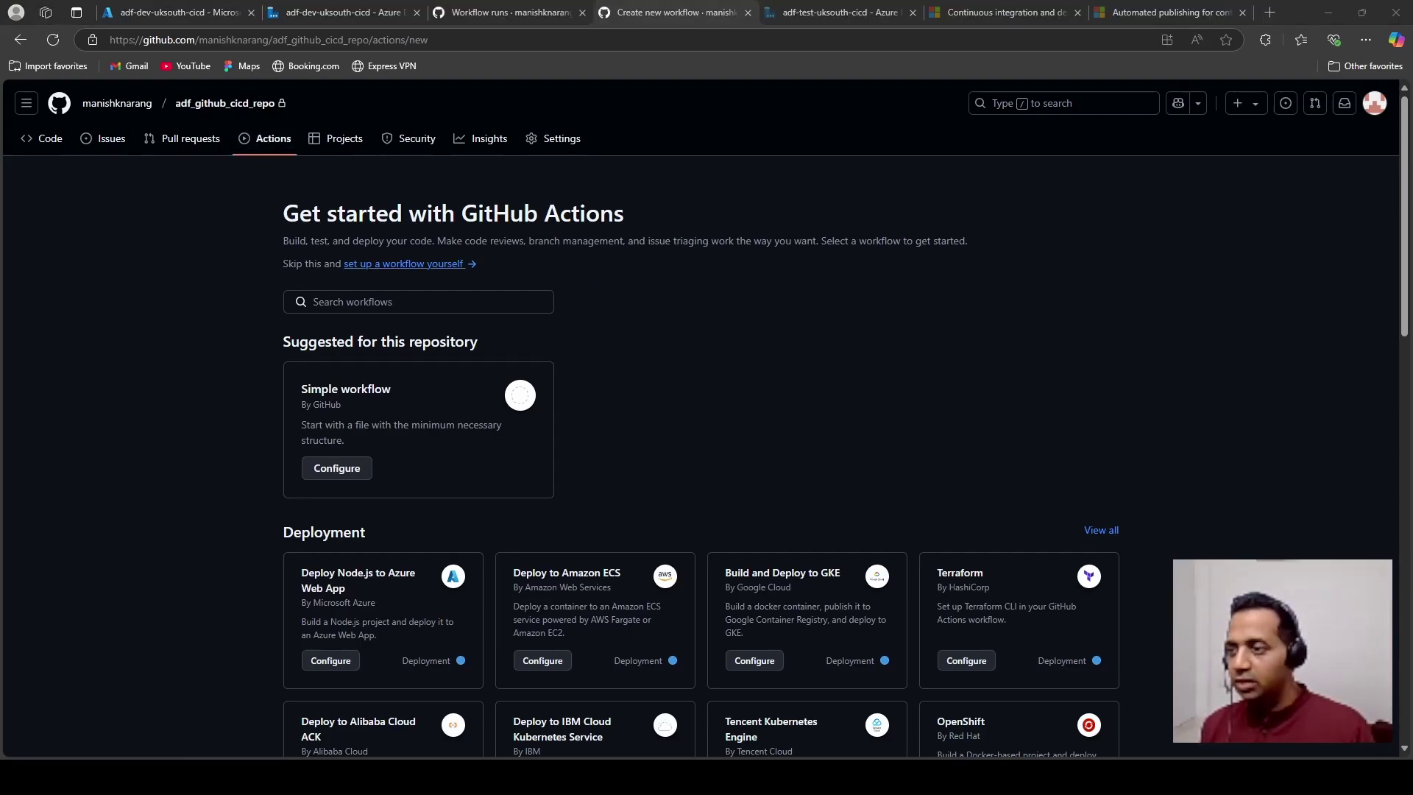
click(395, 264)
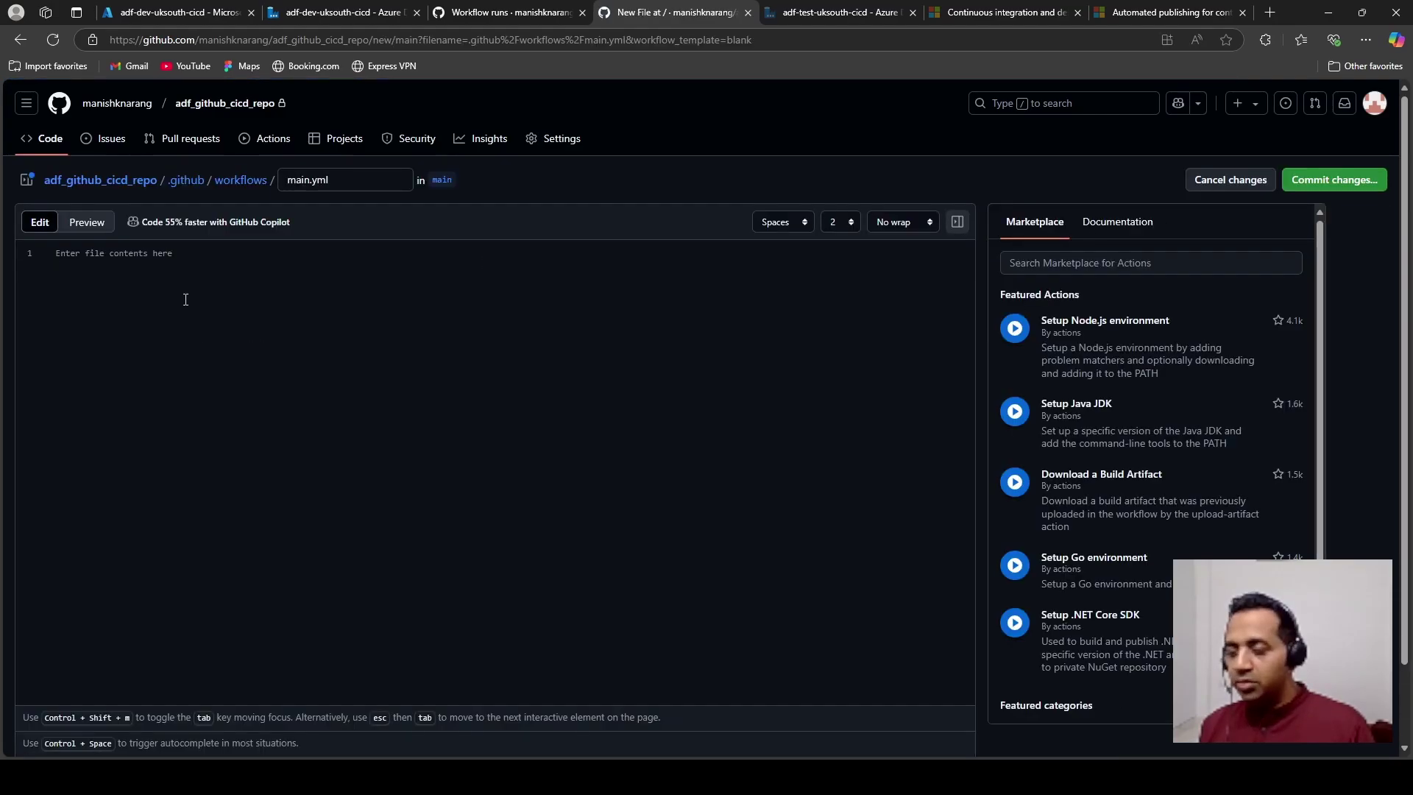
click(324, 441)
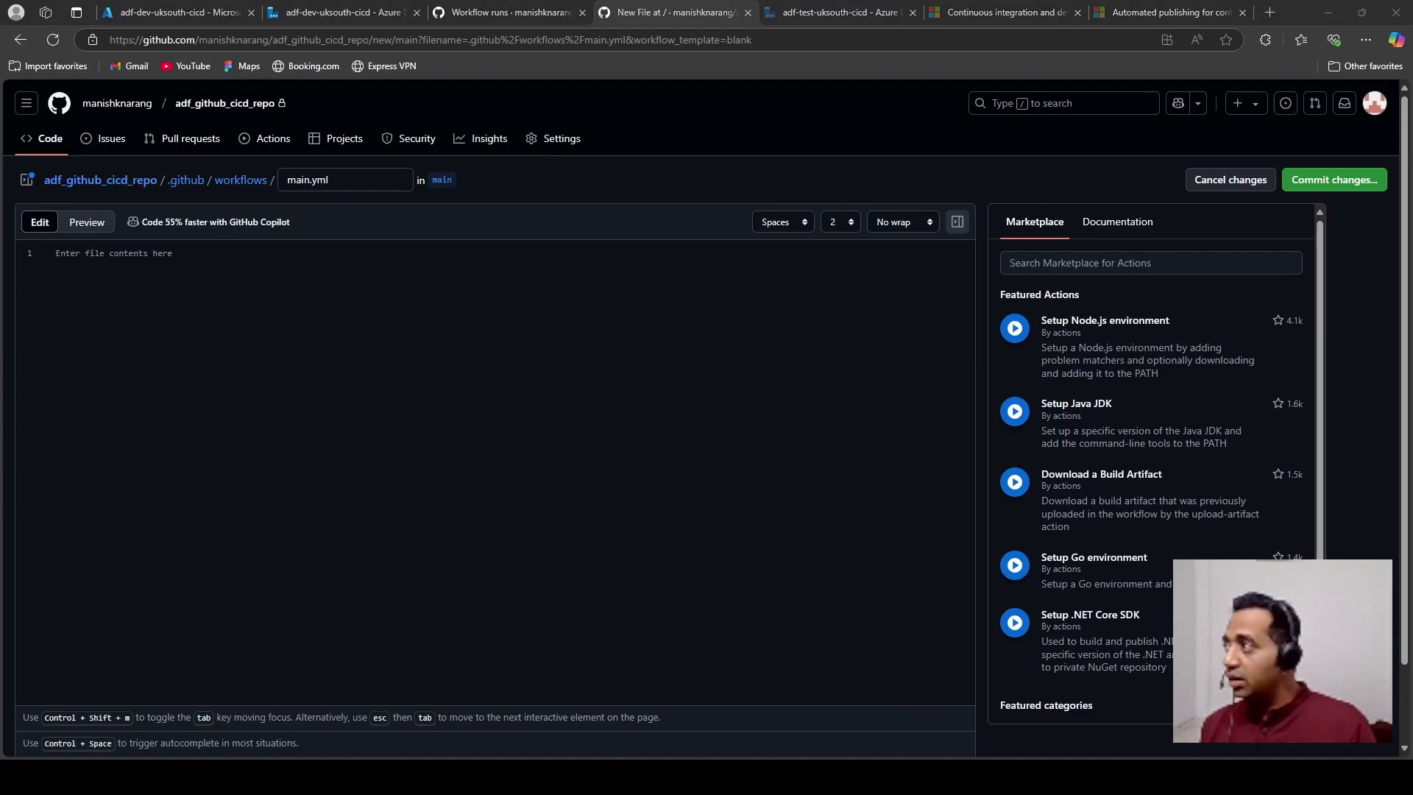
click(390, 319)
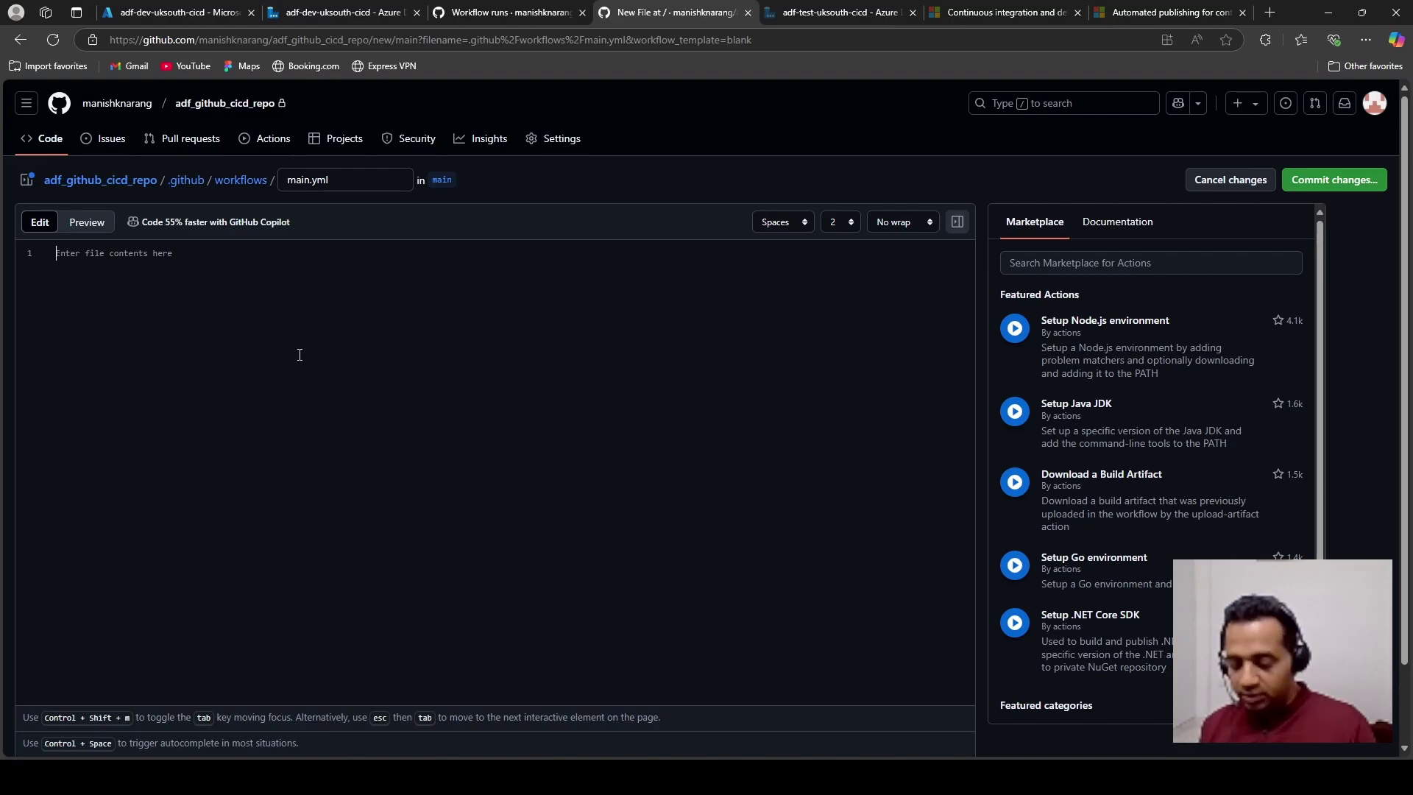
key(ctrl+v)
scroll(331, 487, up, 10)
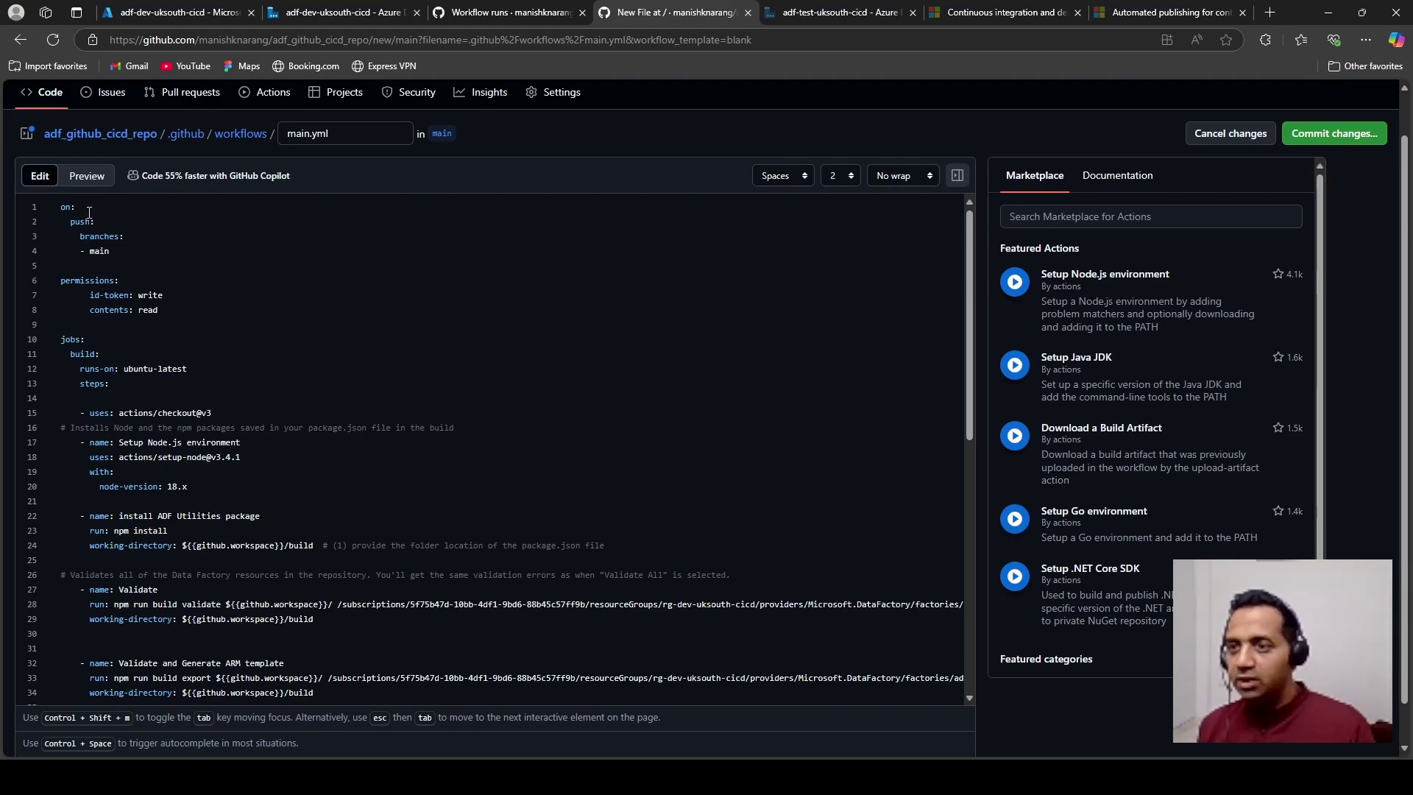
Step: Review the workflow's push trigger branch, the permissions block and the start of the build job in main.yml
drag(60, 207, 139, 263)
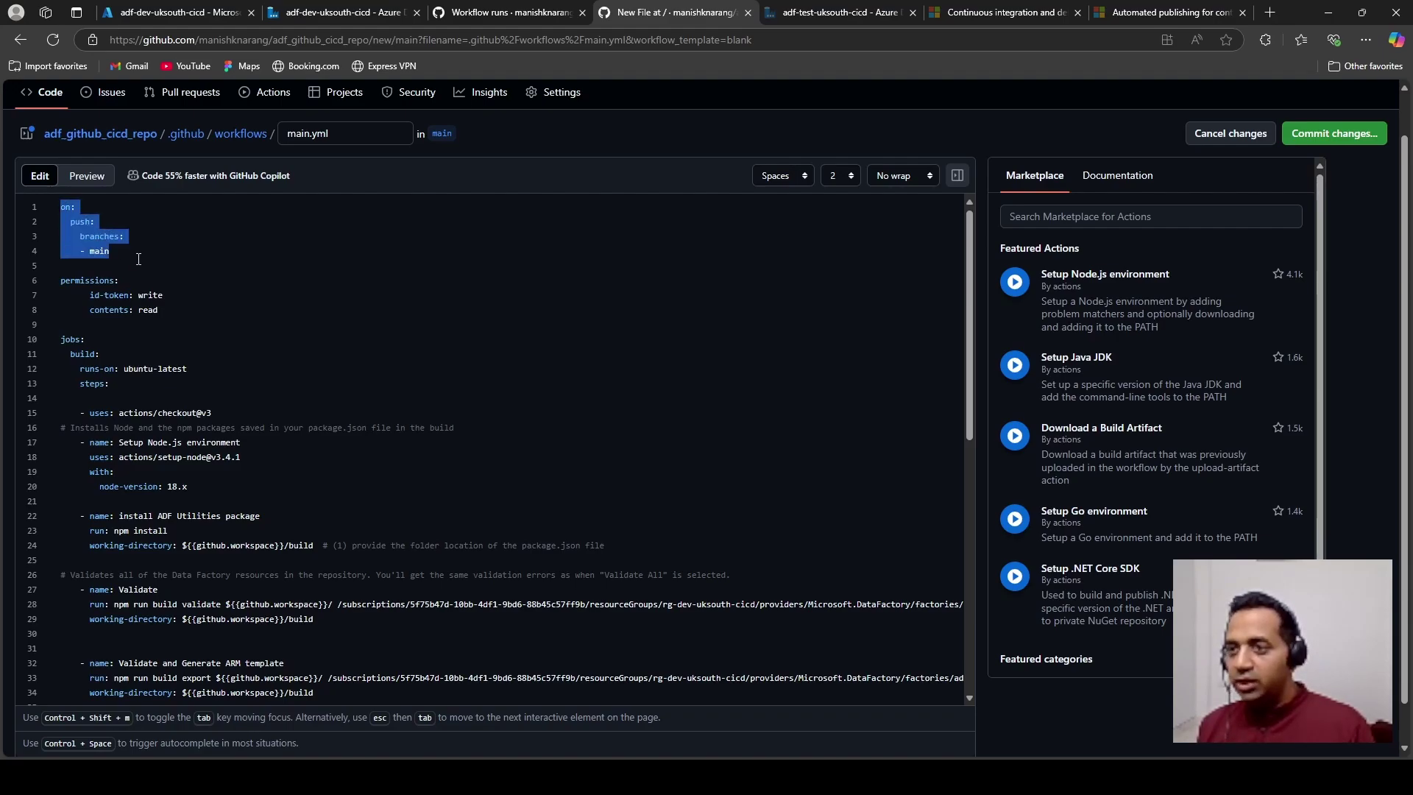
click(139, 264)
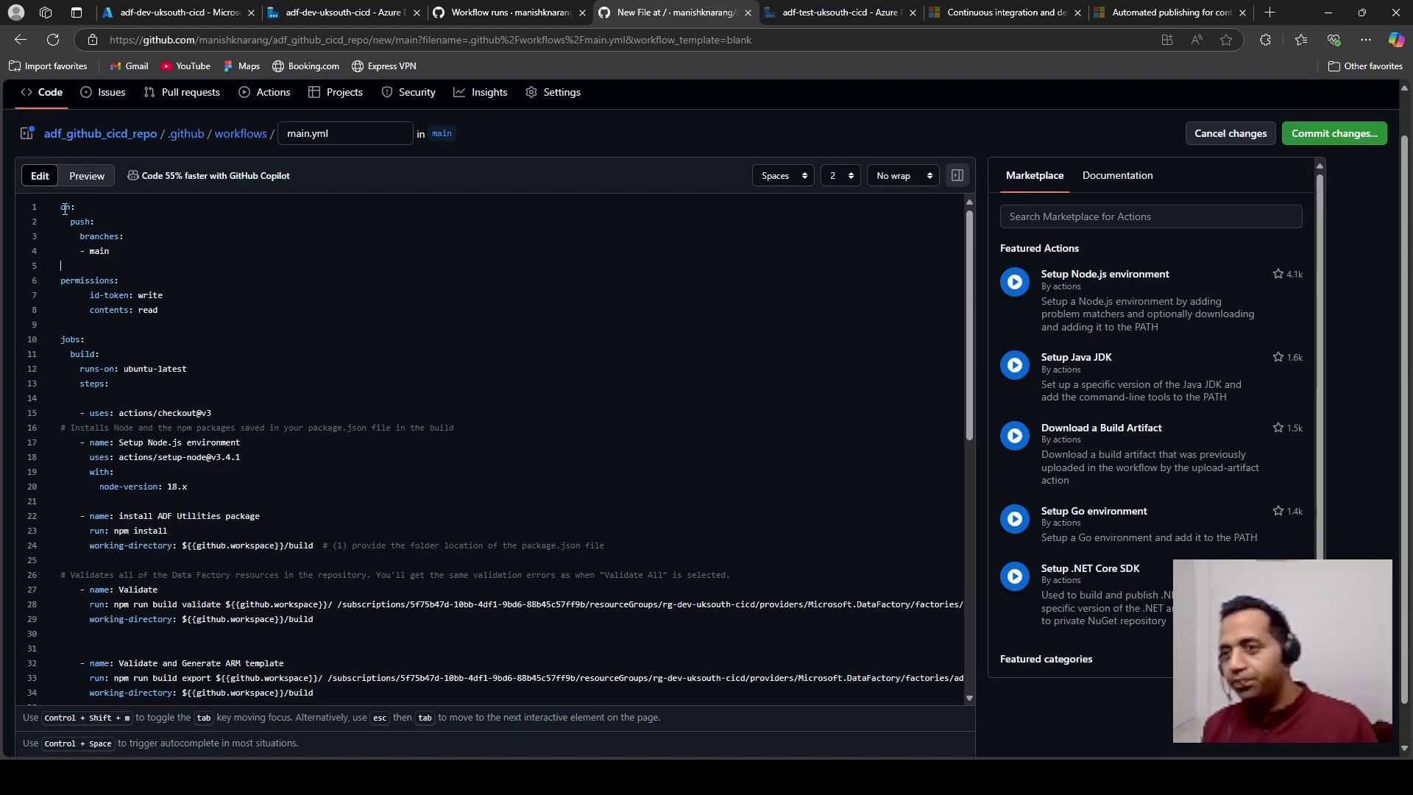
double_click(99, 251)
click(120, 240)
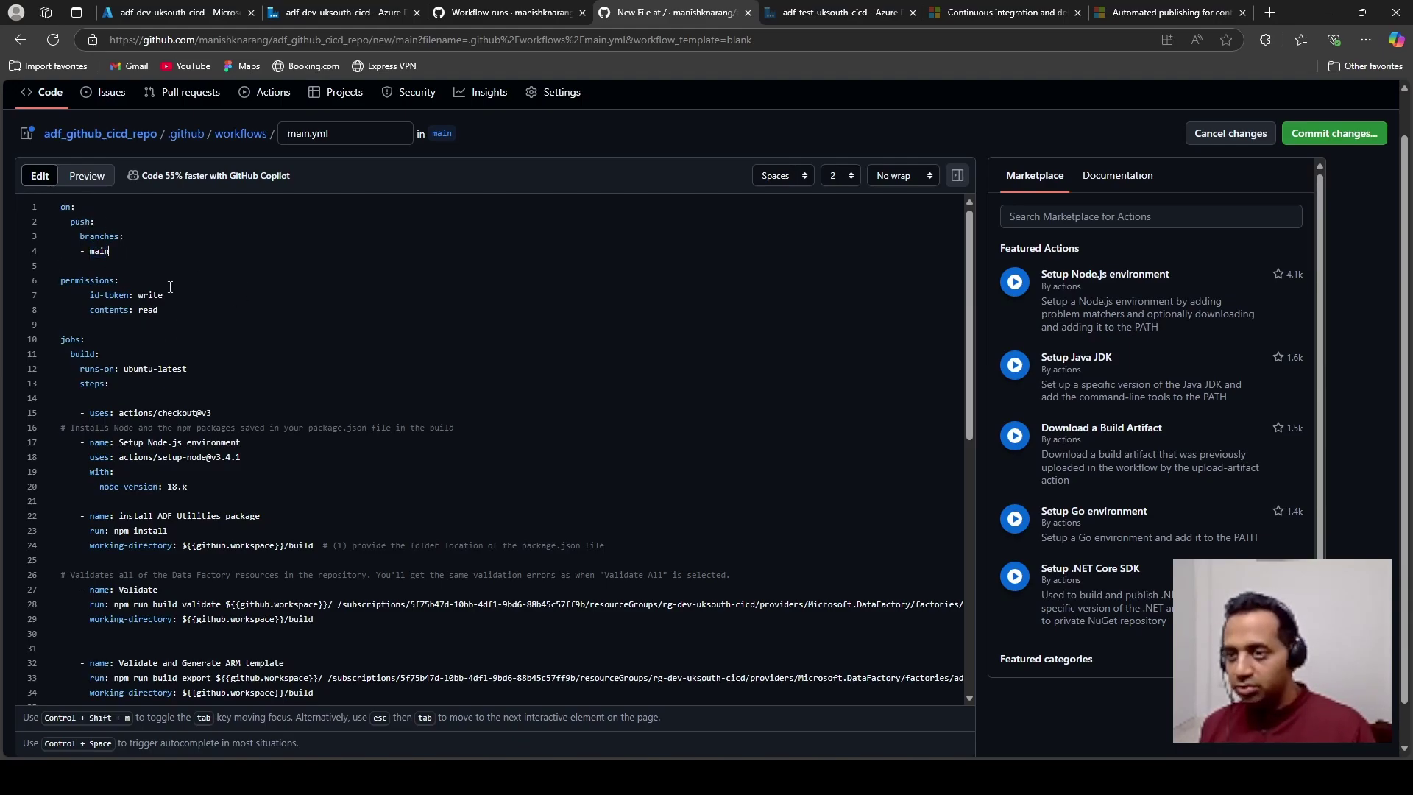
scroll(81, 280, down, 2)
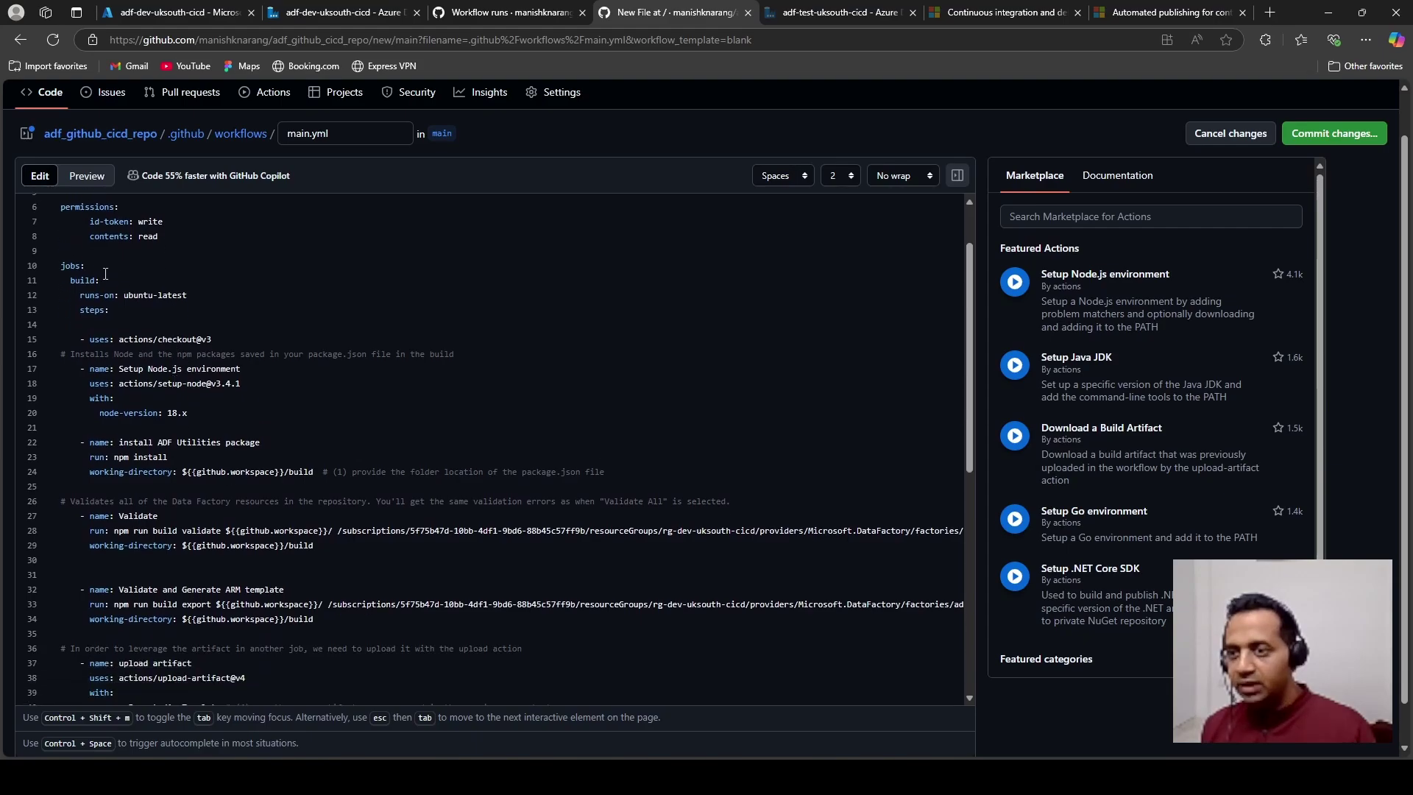
scroll(73, 270, down, 2)
scroll(81, 276, up, 2)
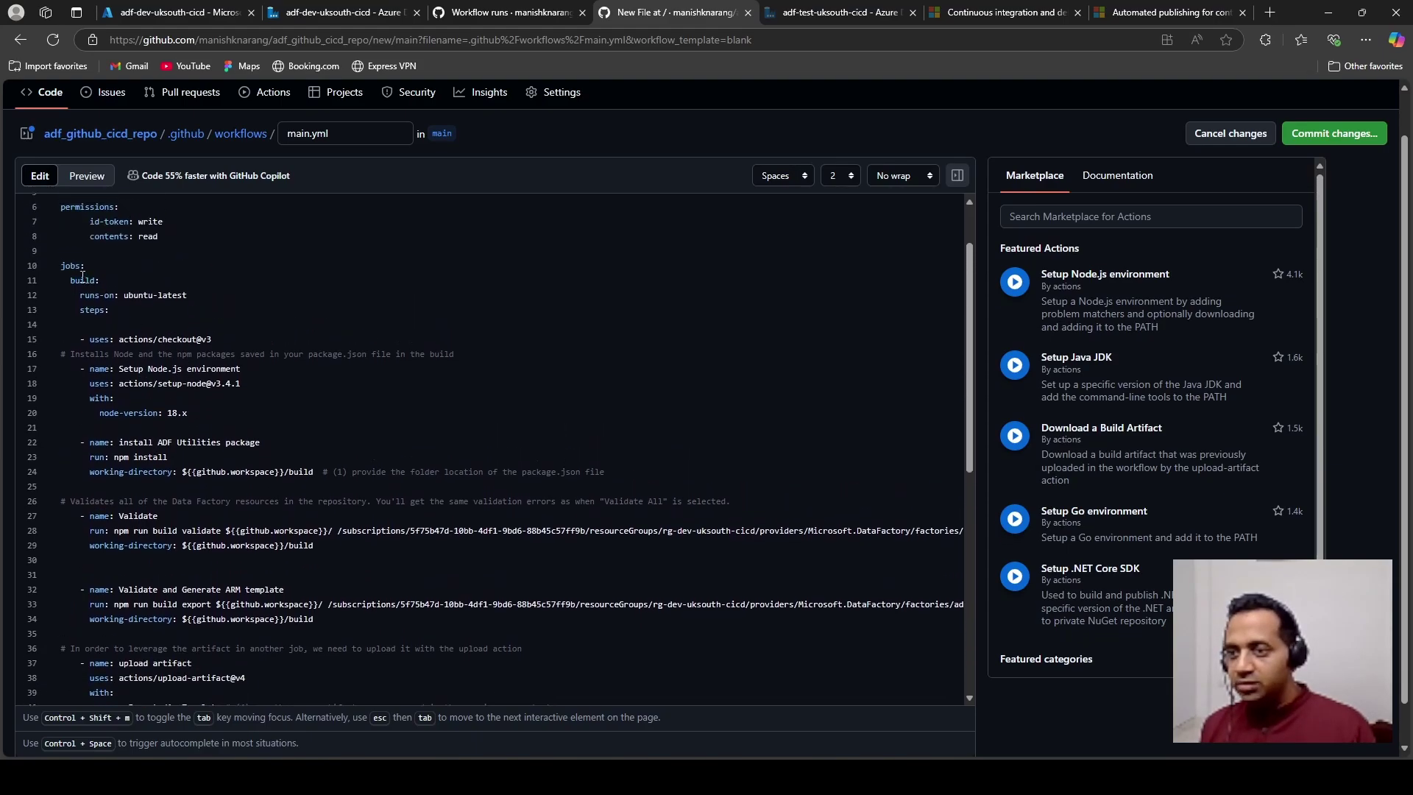
double_click(81, 281)
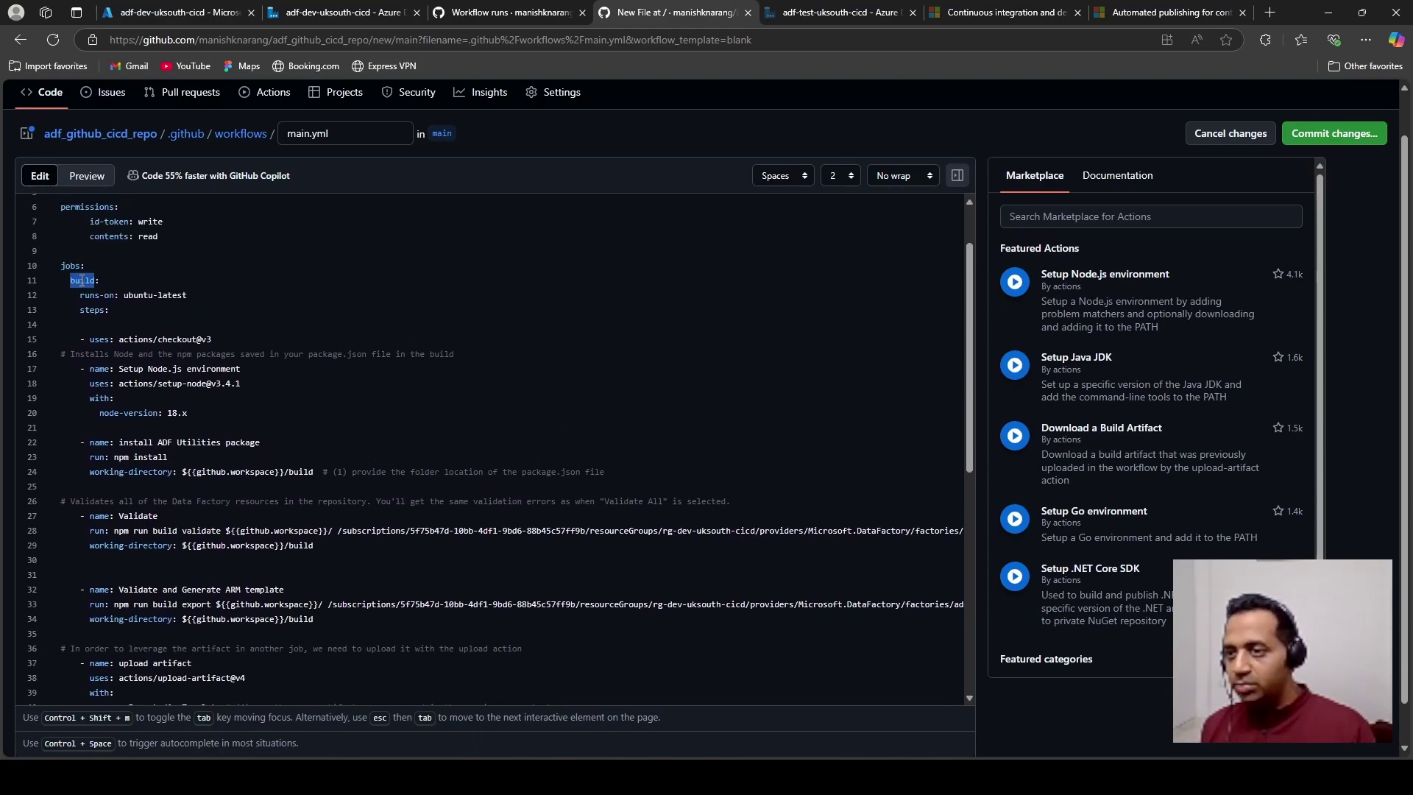
click(191, 315)
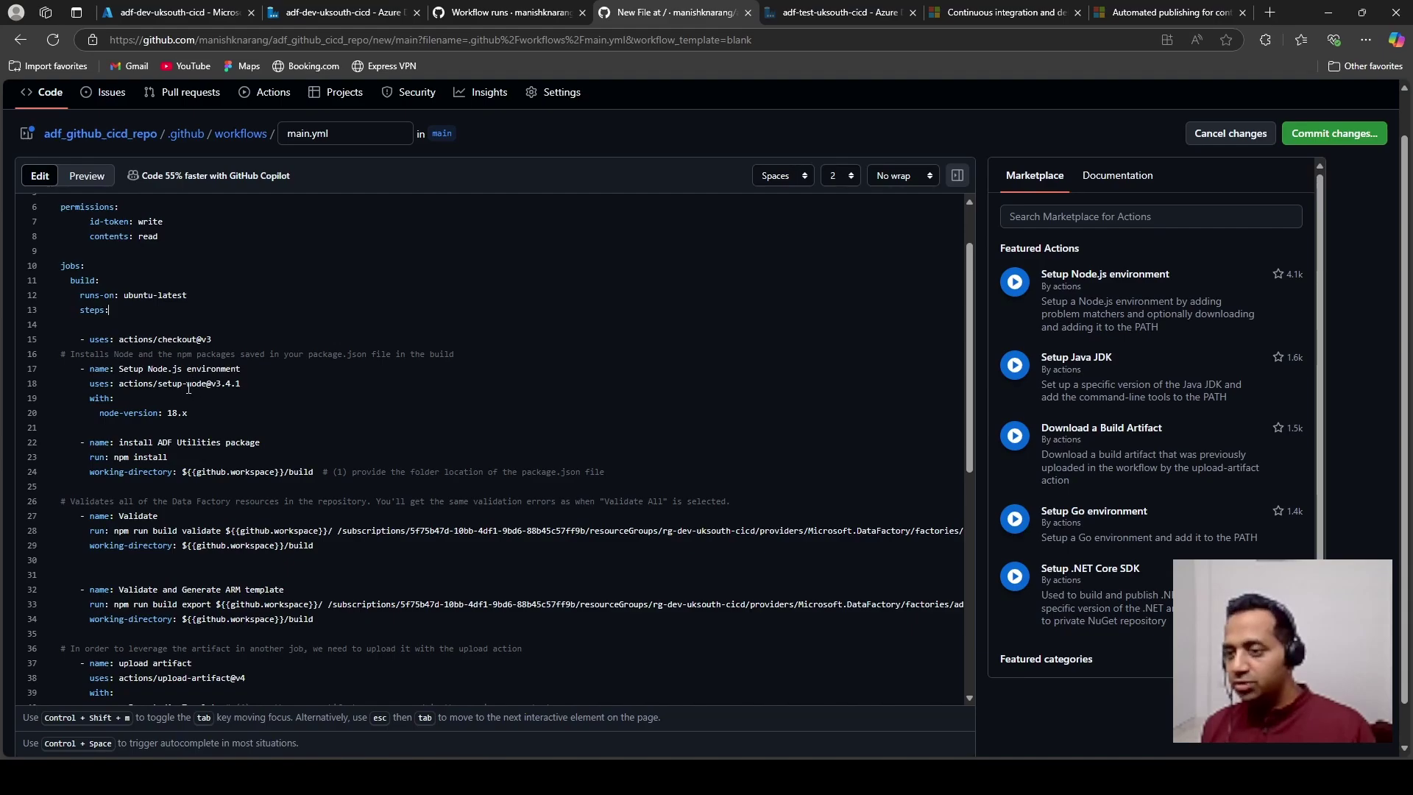
Step: Examine the Node.js version and the working directory used to install the ADF Utilities package in the build job
scroll(254, 418, down, 1)
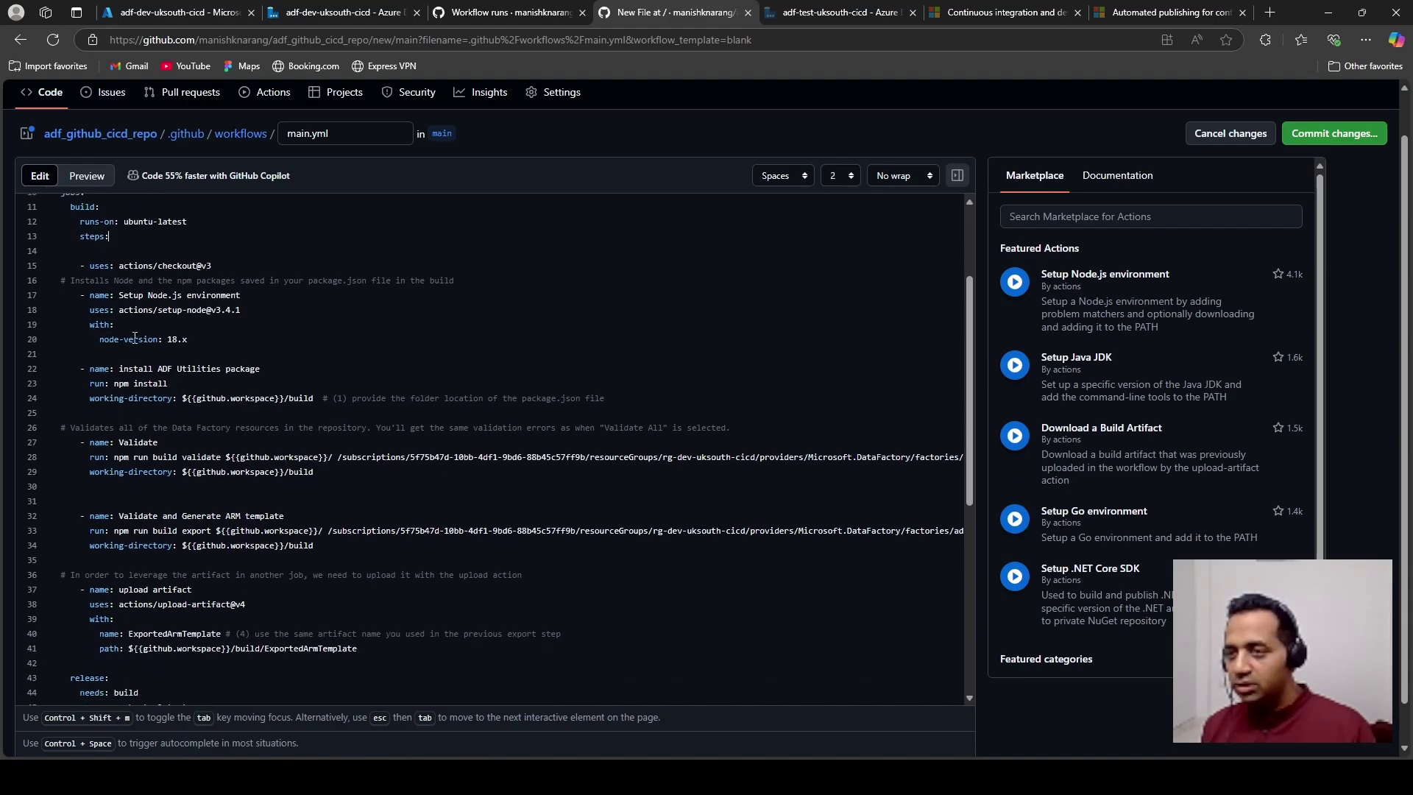
drag(135, 338, 190, 339)
click(217, 341)
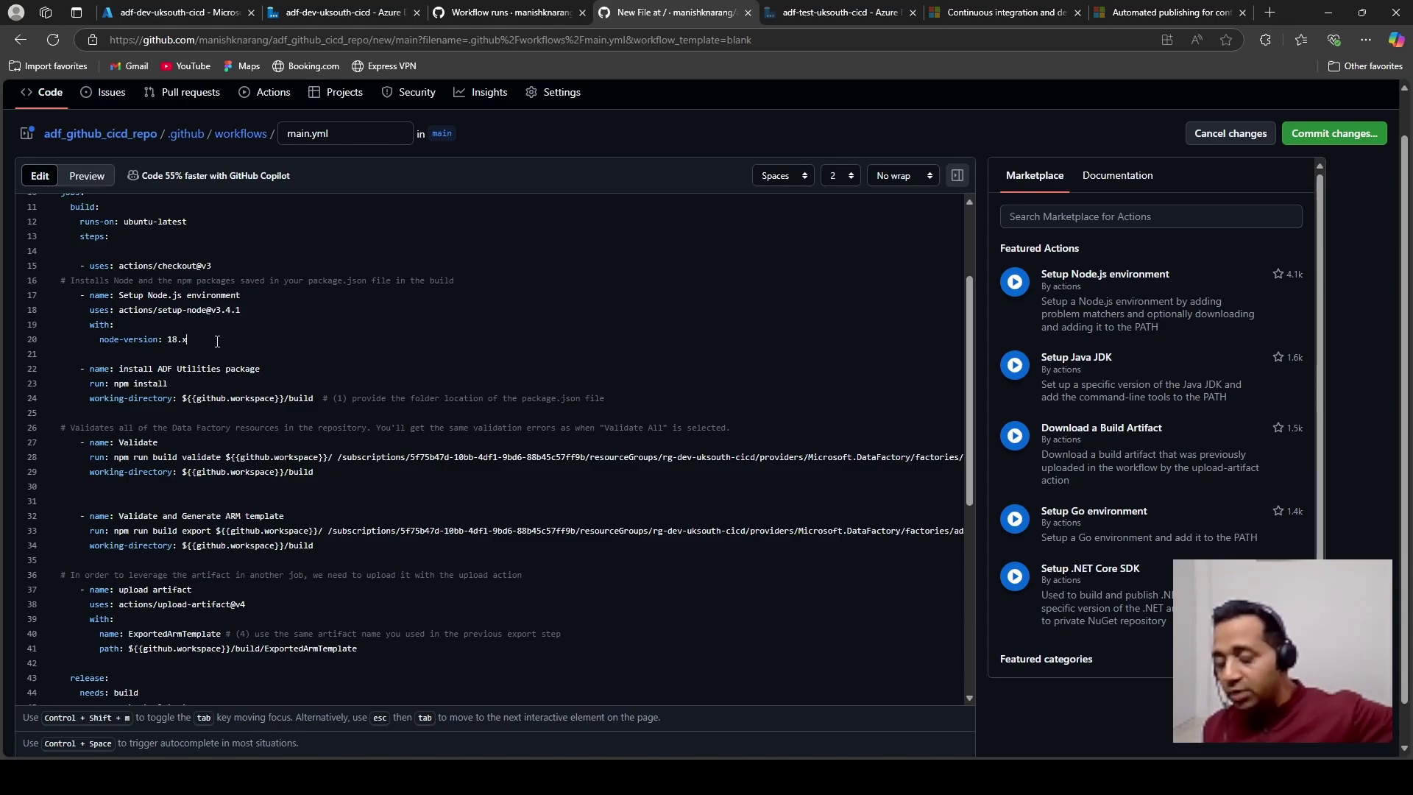
double_click(173, 340)
click(174, 340)
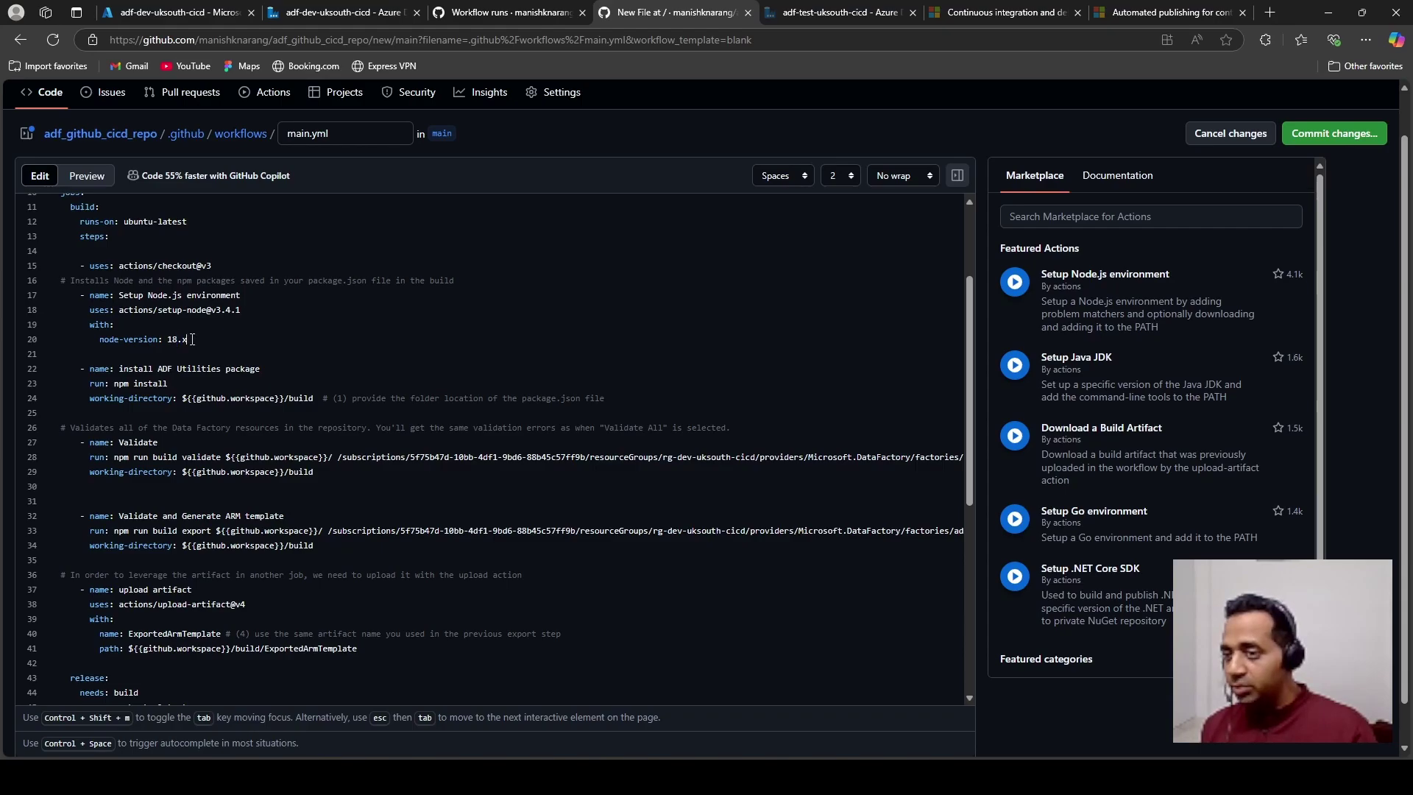
scroll(197, 343, down, 2)
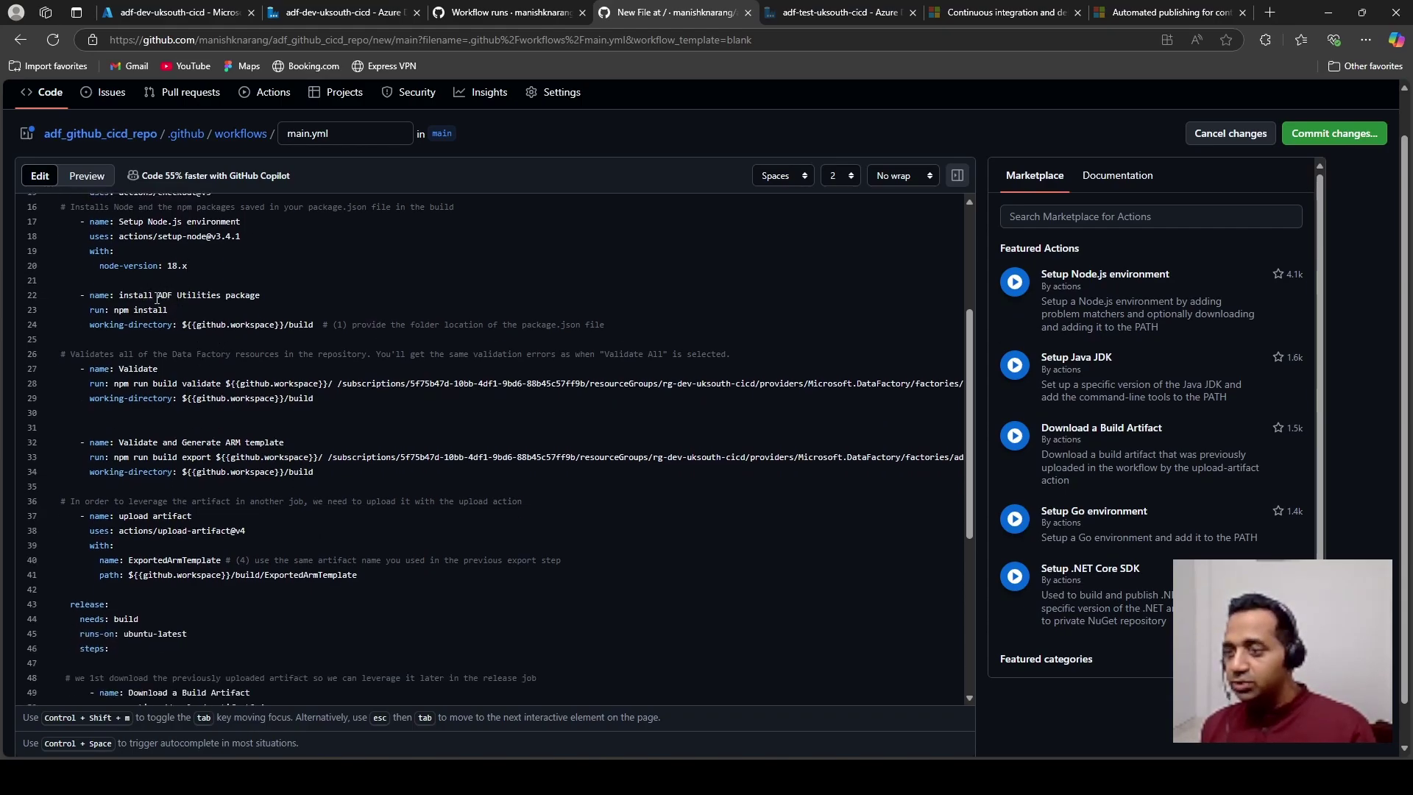
drag(156, 298, 611, 324)
click(325, 329)
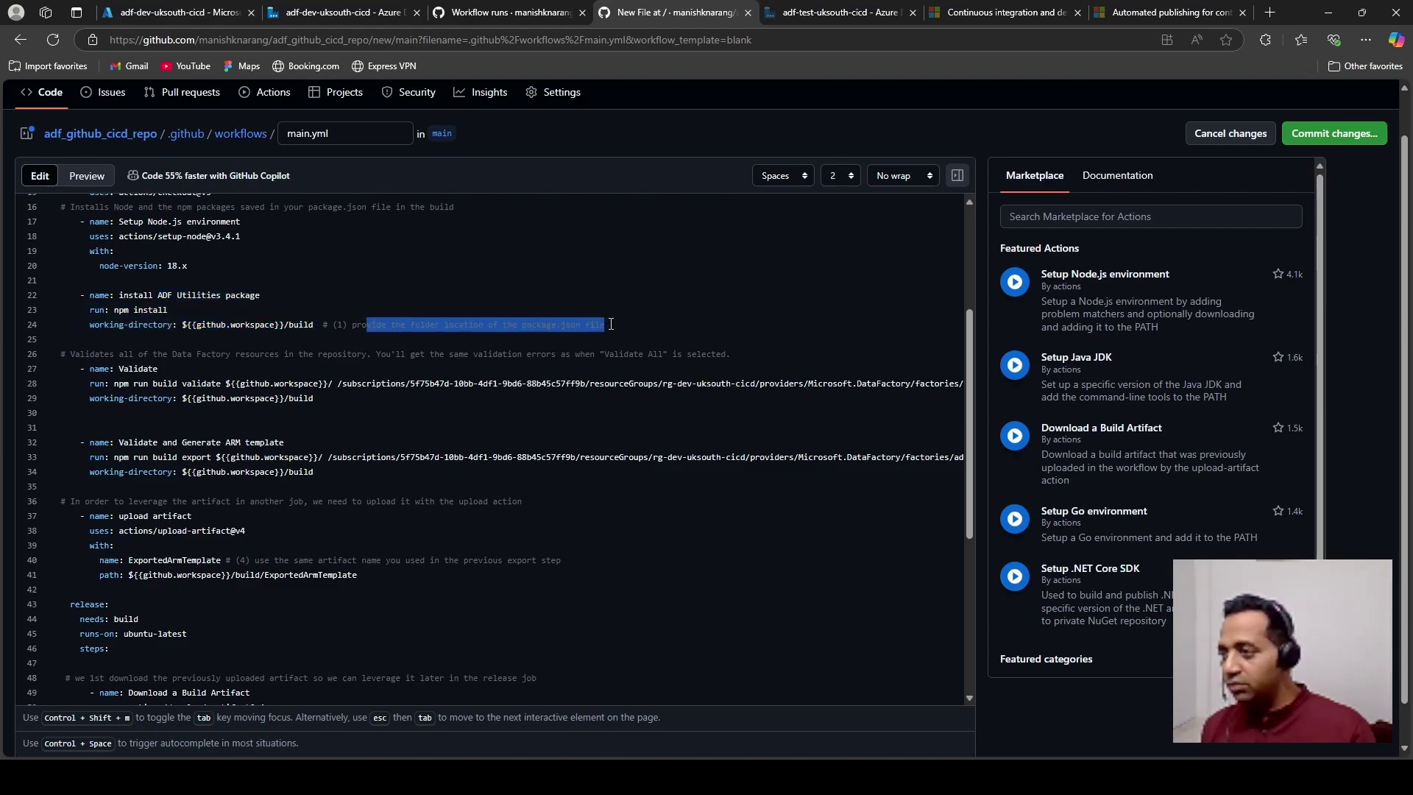
click(444, 324)
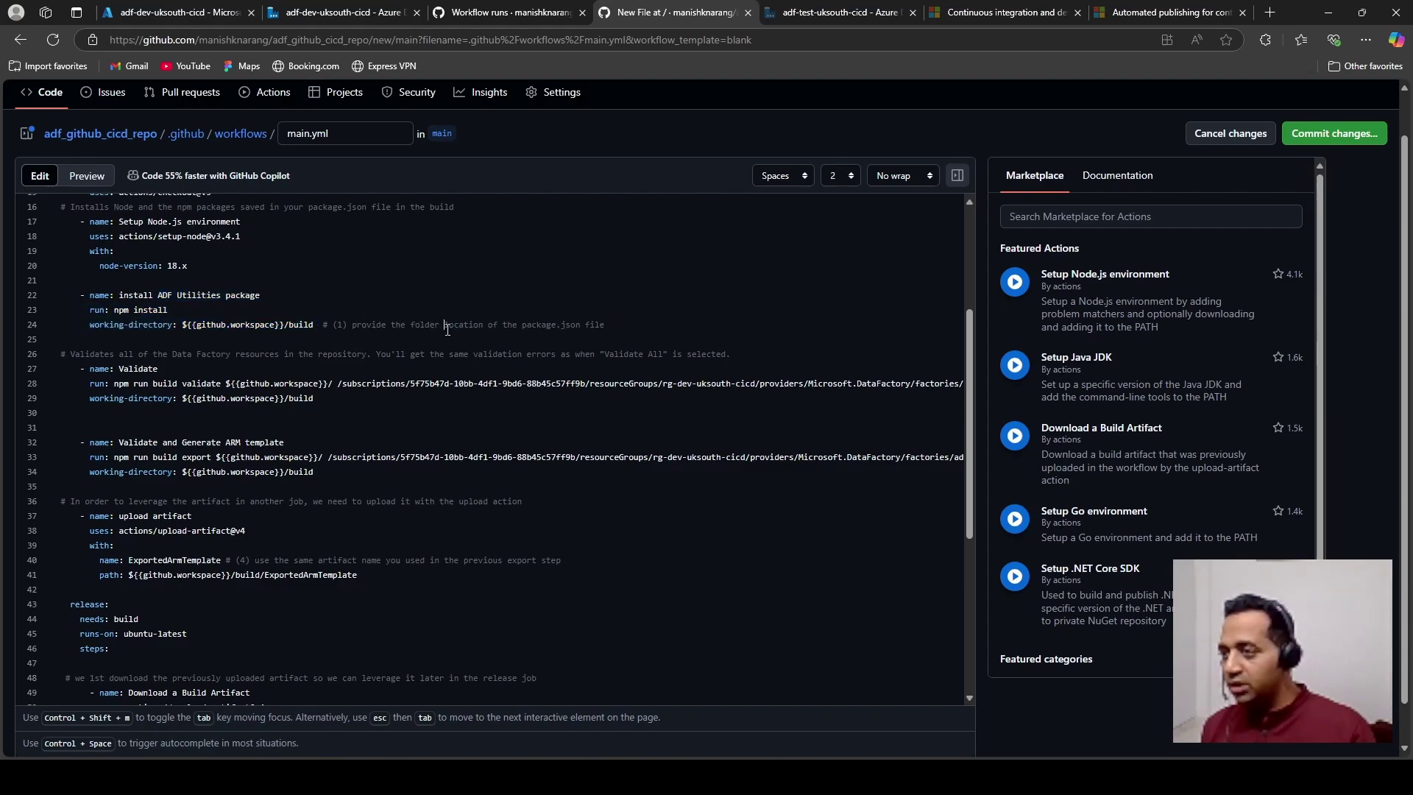
double_click(300, 326)
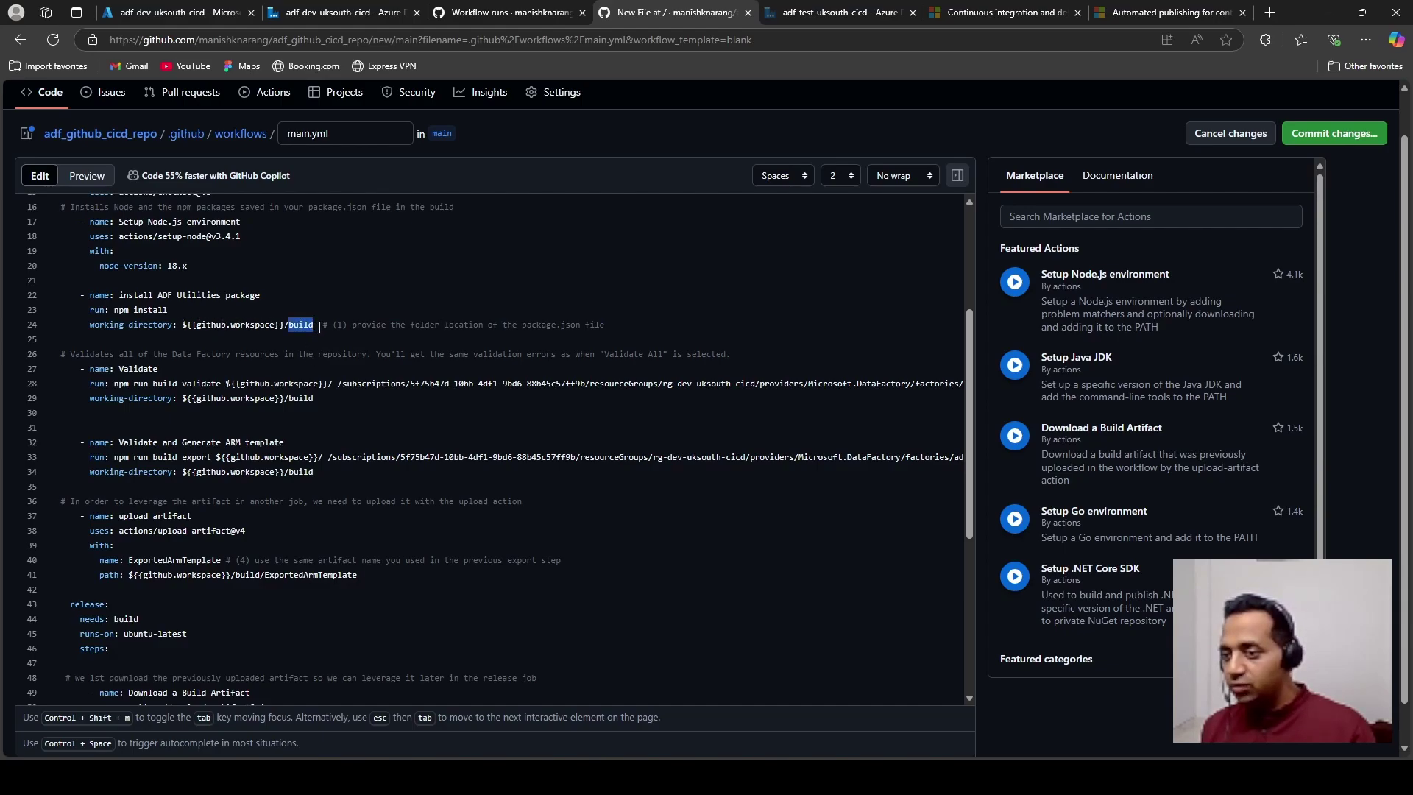
scroll(319, 328, down, 1)
click(345, 328)
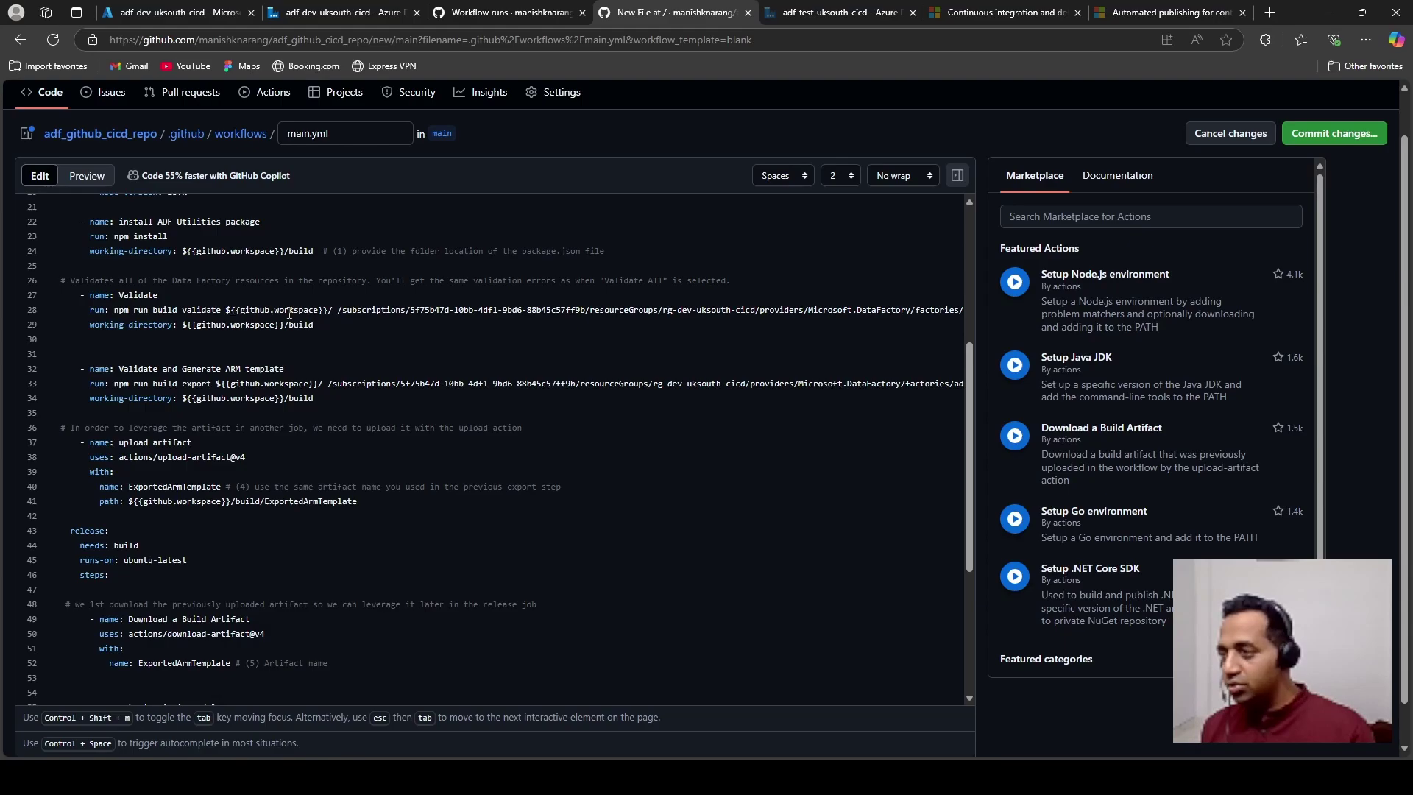
Step: Check the subscription, resource group and data factory name in the Validate step's resource path
drag(410, 310, 582, 310)
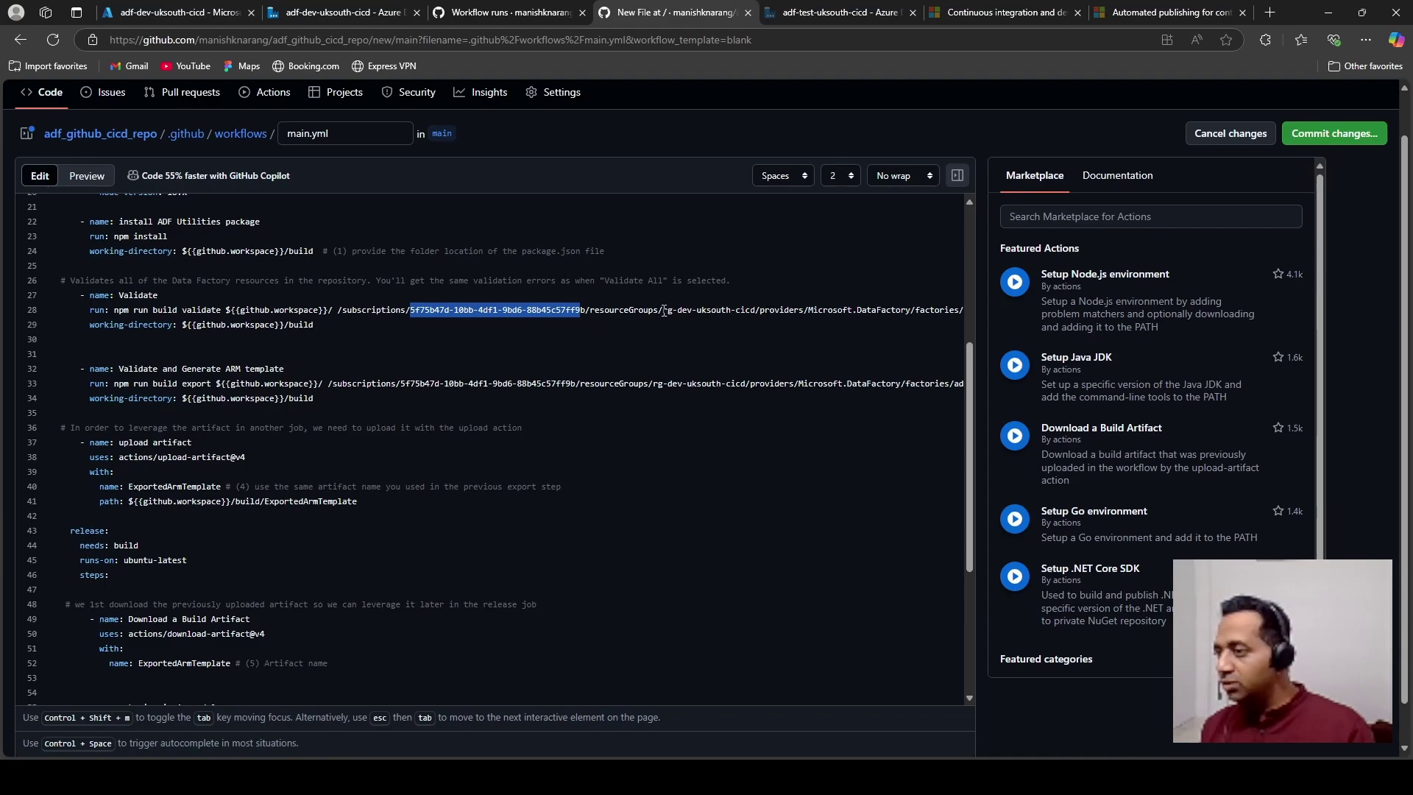
drag(662, 311, 756, 311)
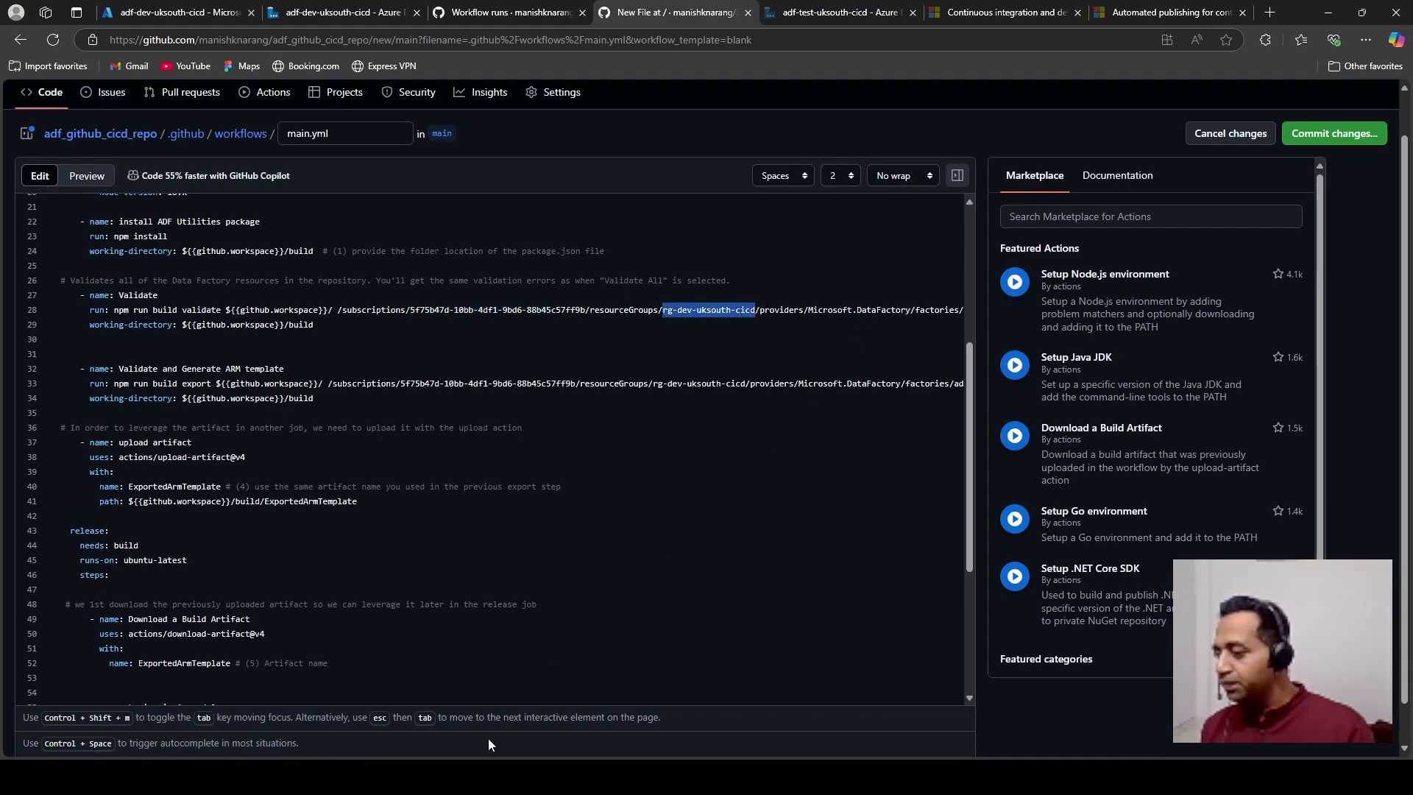
drag(906, 313, 972, 312)
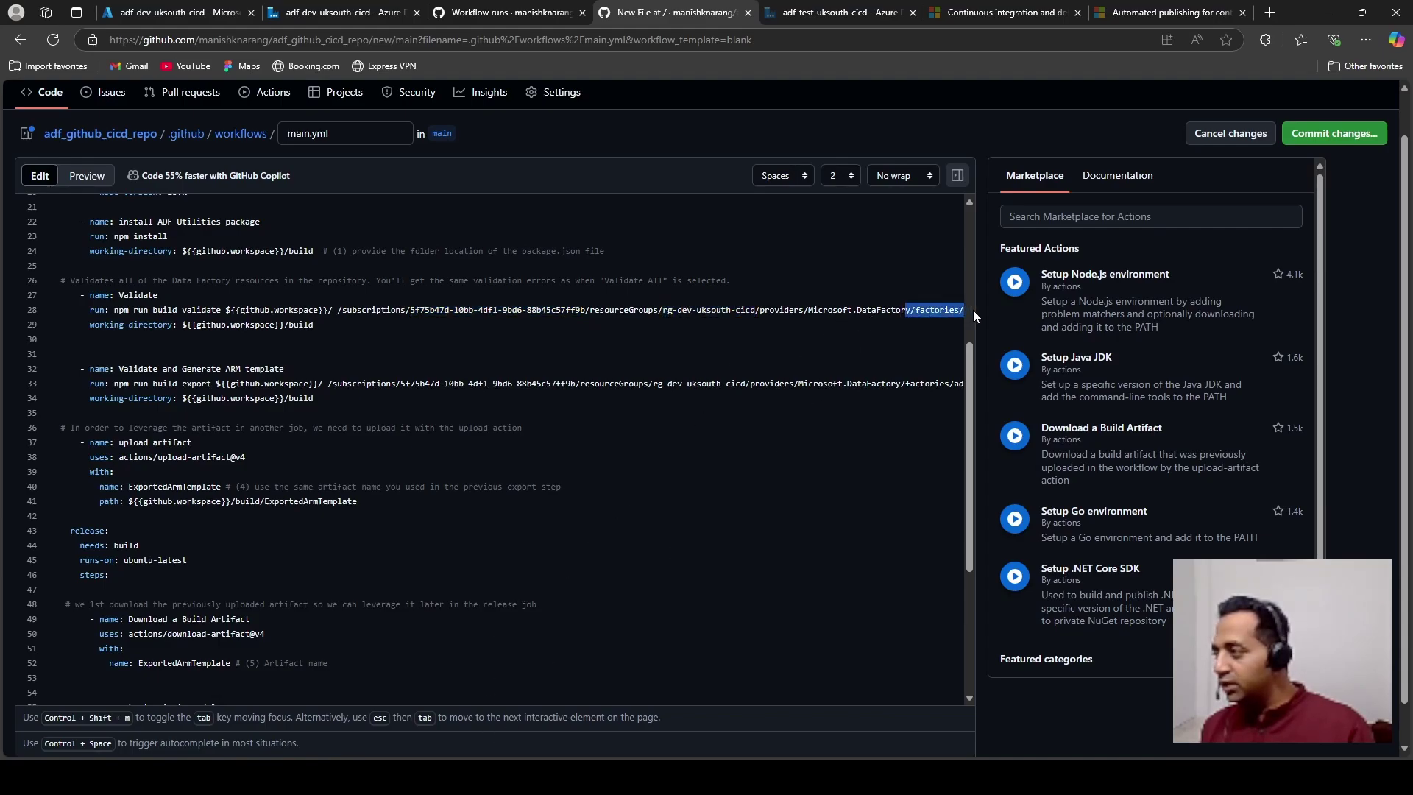
click(916, 318)
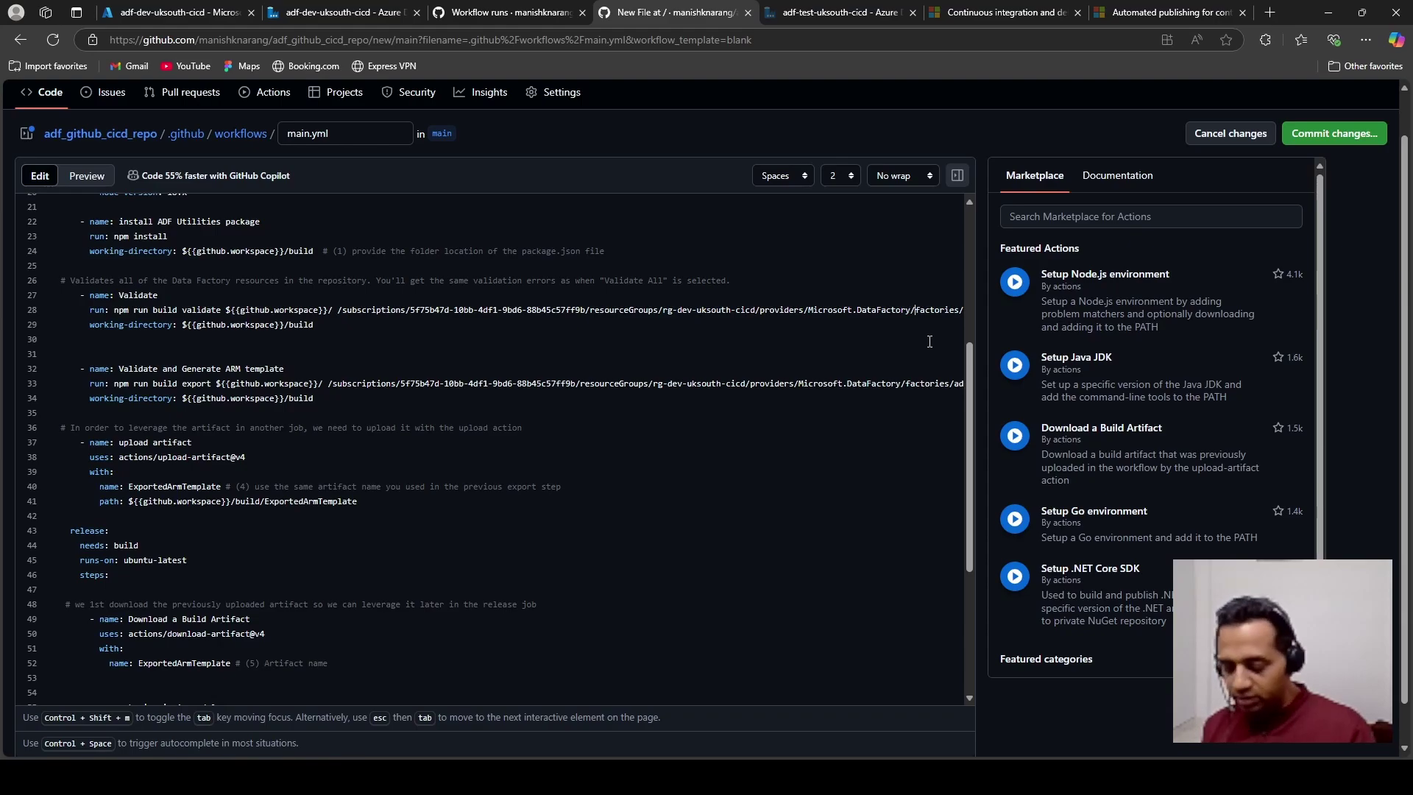
key(Right)
key(Right)
key(Right)
key(Right)
key(Right)
key(Right)
key(Right)
key(Right)
key(Right)
key(Right)
key(Right)
key(Right)
key(Right)
key(Right)
key(Right)
key(Right)
key(Right)
key(Right)
key(Right)
key(Right)
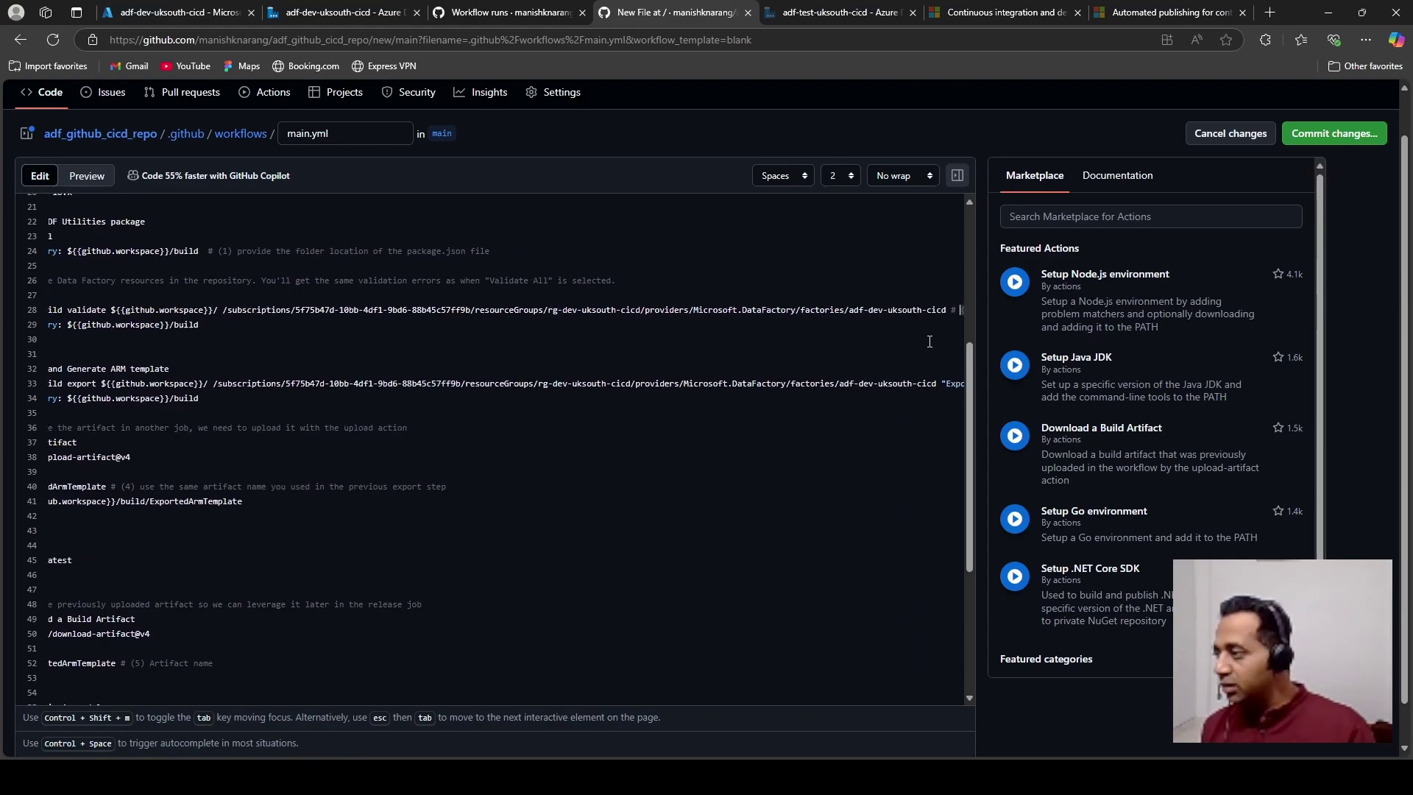
key(Left)
key(Left)
key(Left)
key(Left)
key(Left)
key(Left)
key(Left)
key(Left)
key(Left)
key(Left)
key(Left)
key(Left)
key(Left)
key(Left)
key(Left)
key(Left)
key(Left)
key(Left)
key(Left)
key(Left)
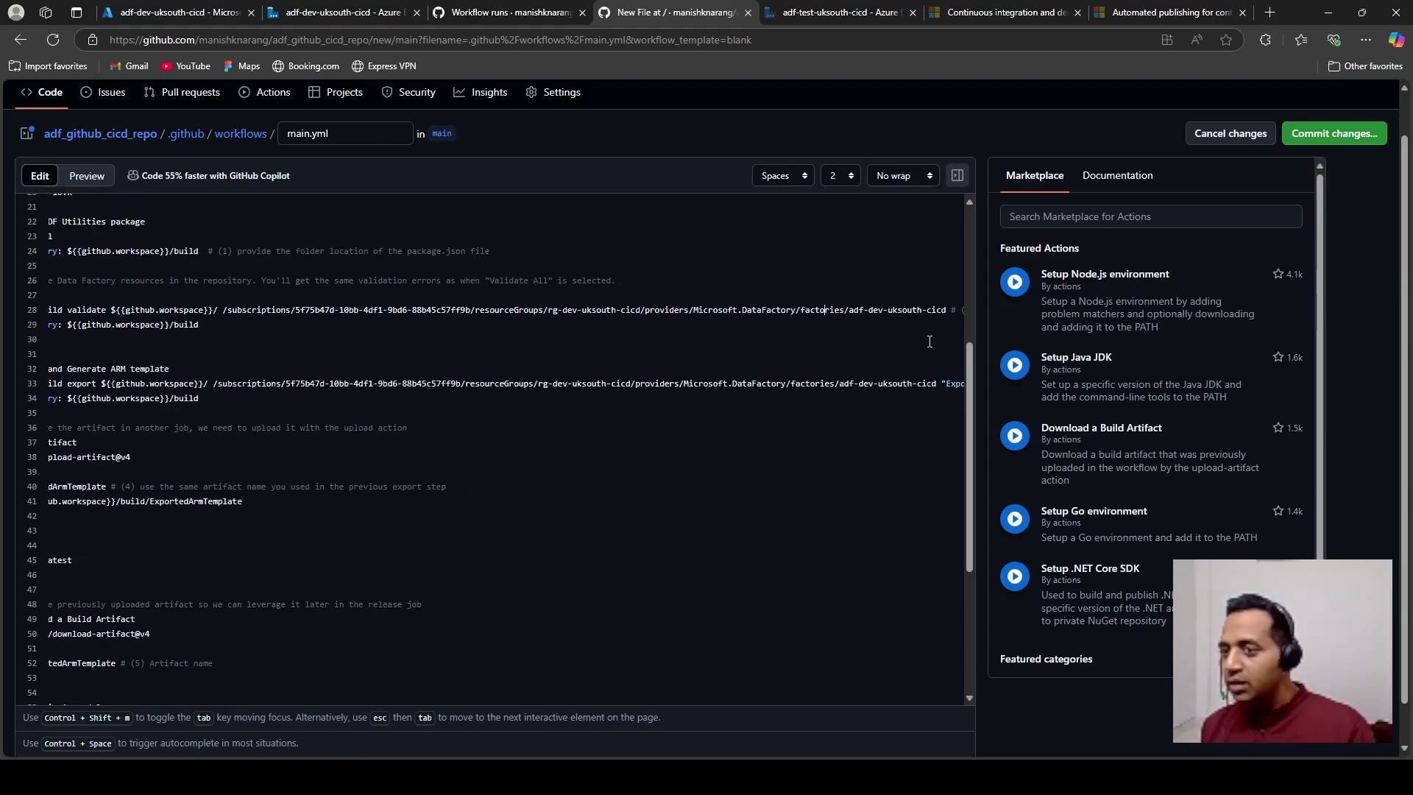
key(Down)
key(Home)
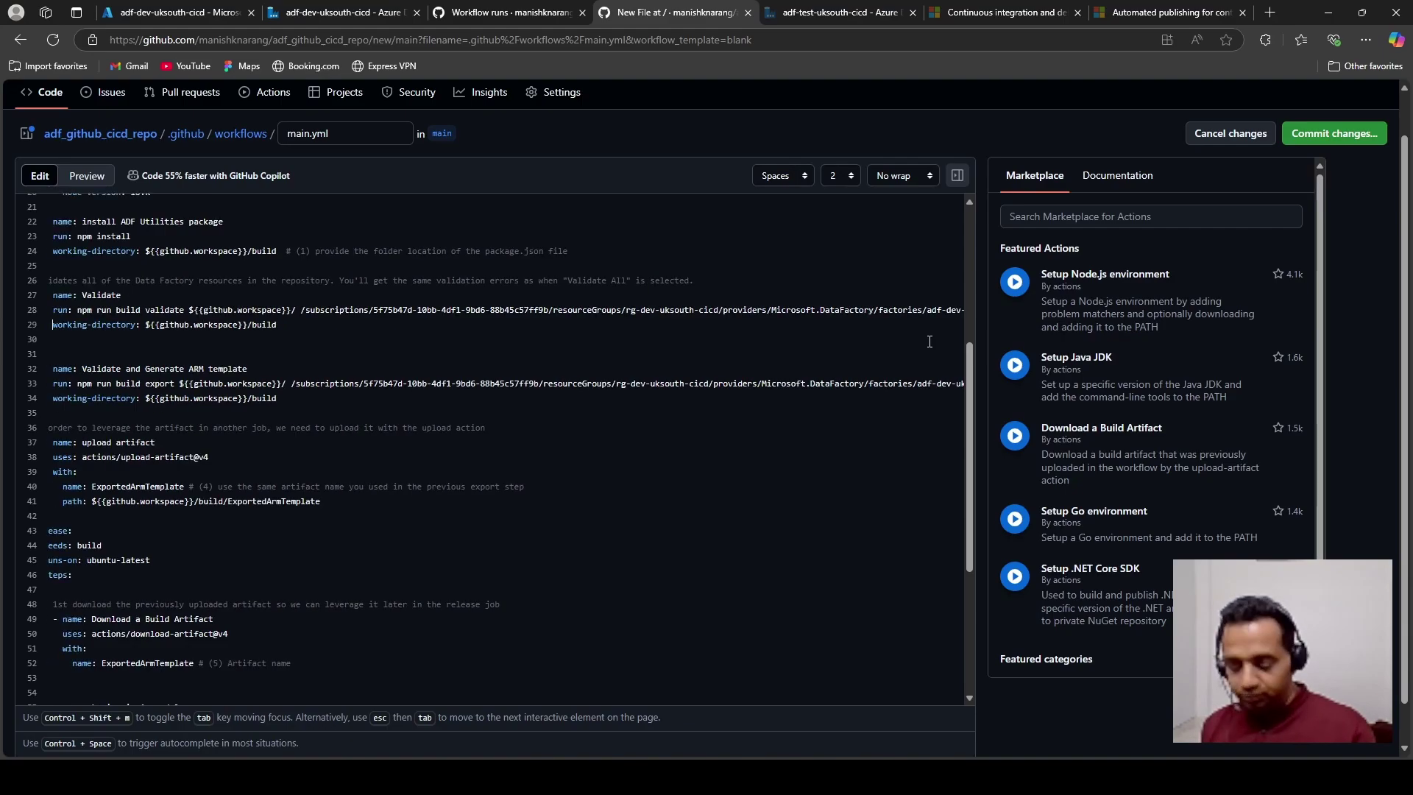
Step: Review the export command in the Validate and Generate ARM template step of main.yml
scroll(401, 386, down, 1)
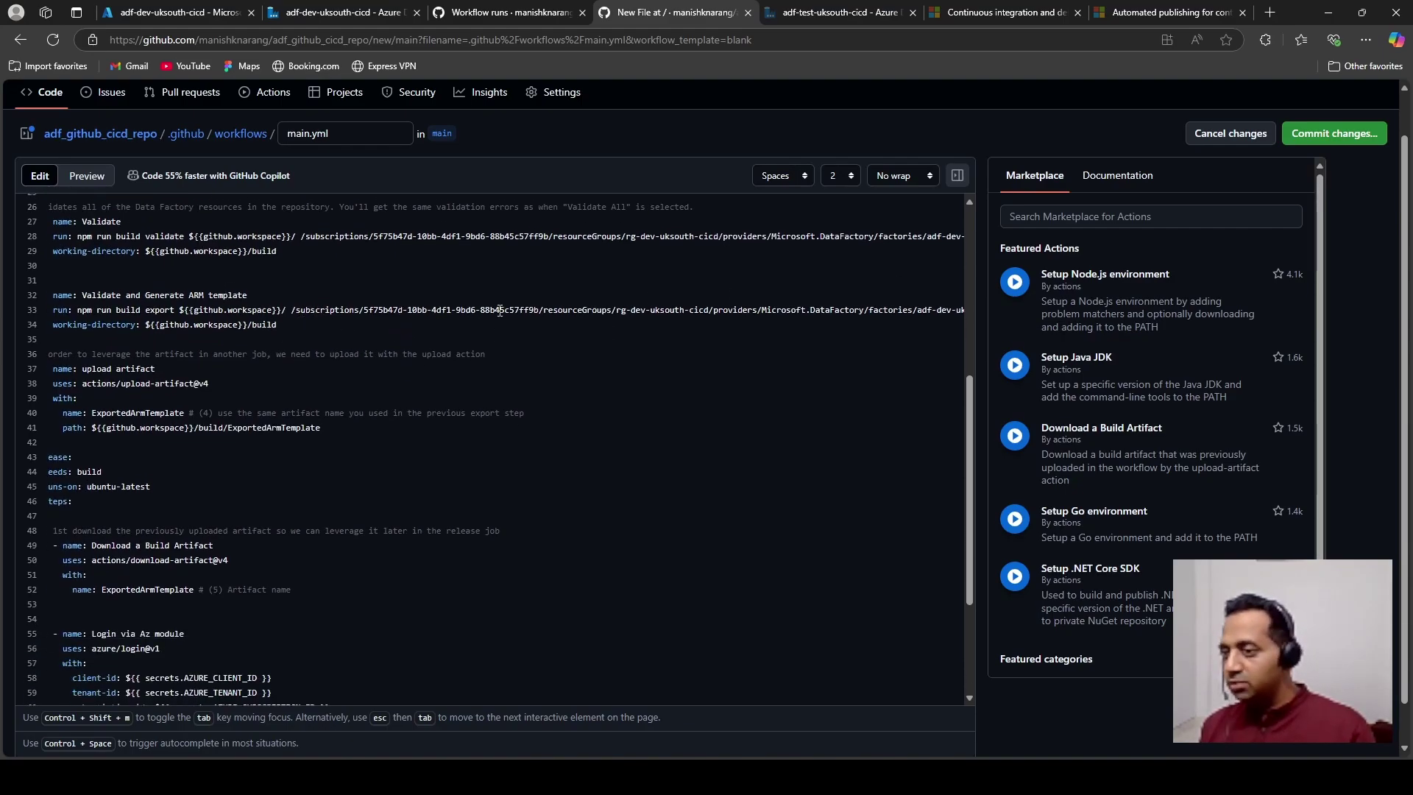
double_click(156, 310)
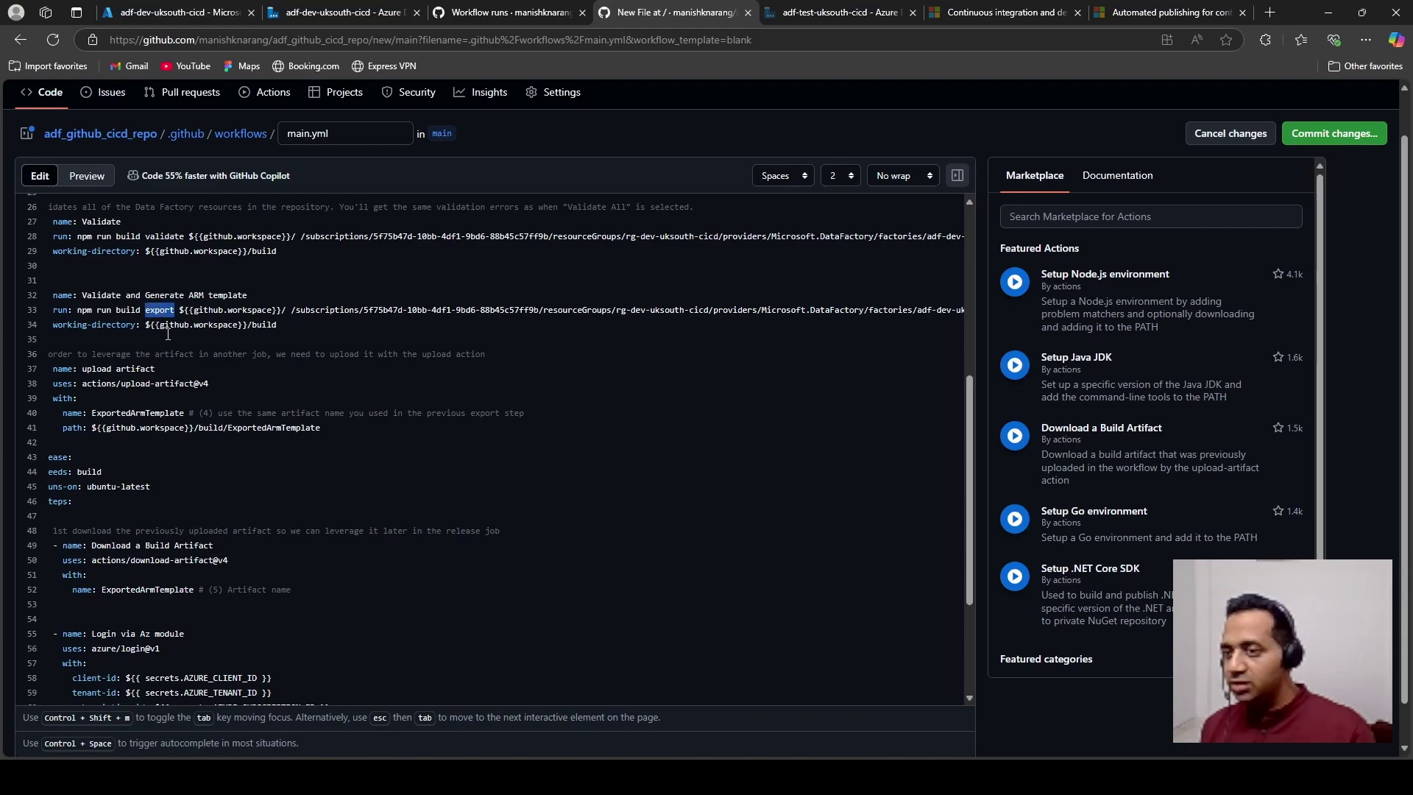
scroll(398, 429, down, 2)
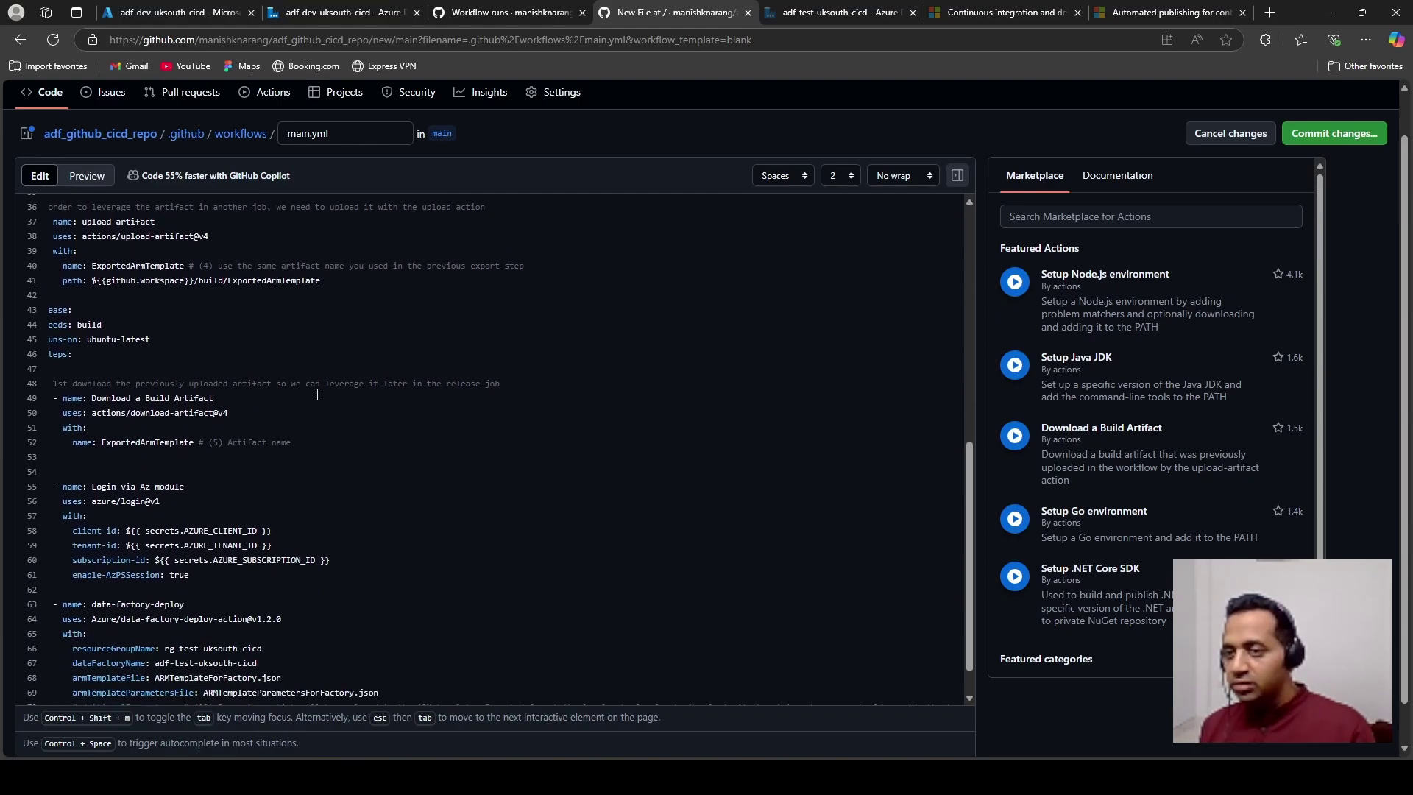
scroll(317, 394, up, 1)
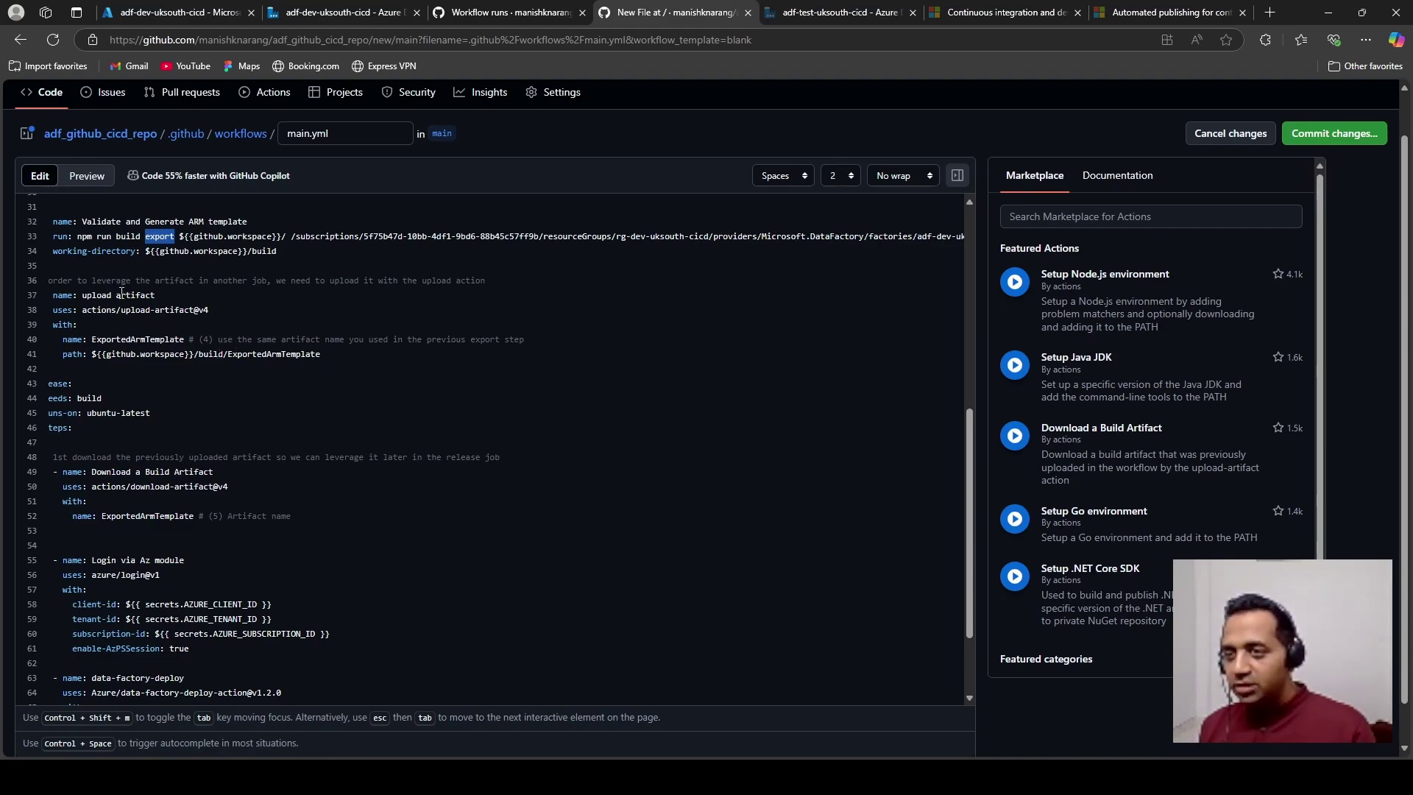
Step: Check the action versions used by the upload artifact and Download a Build Artifact steps
click(215, 310)
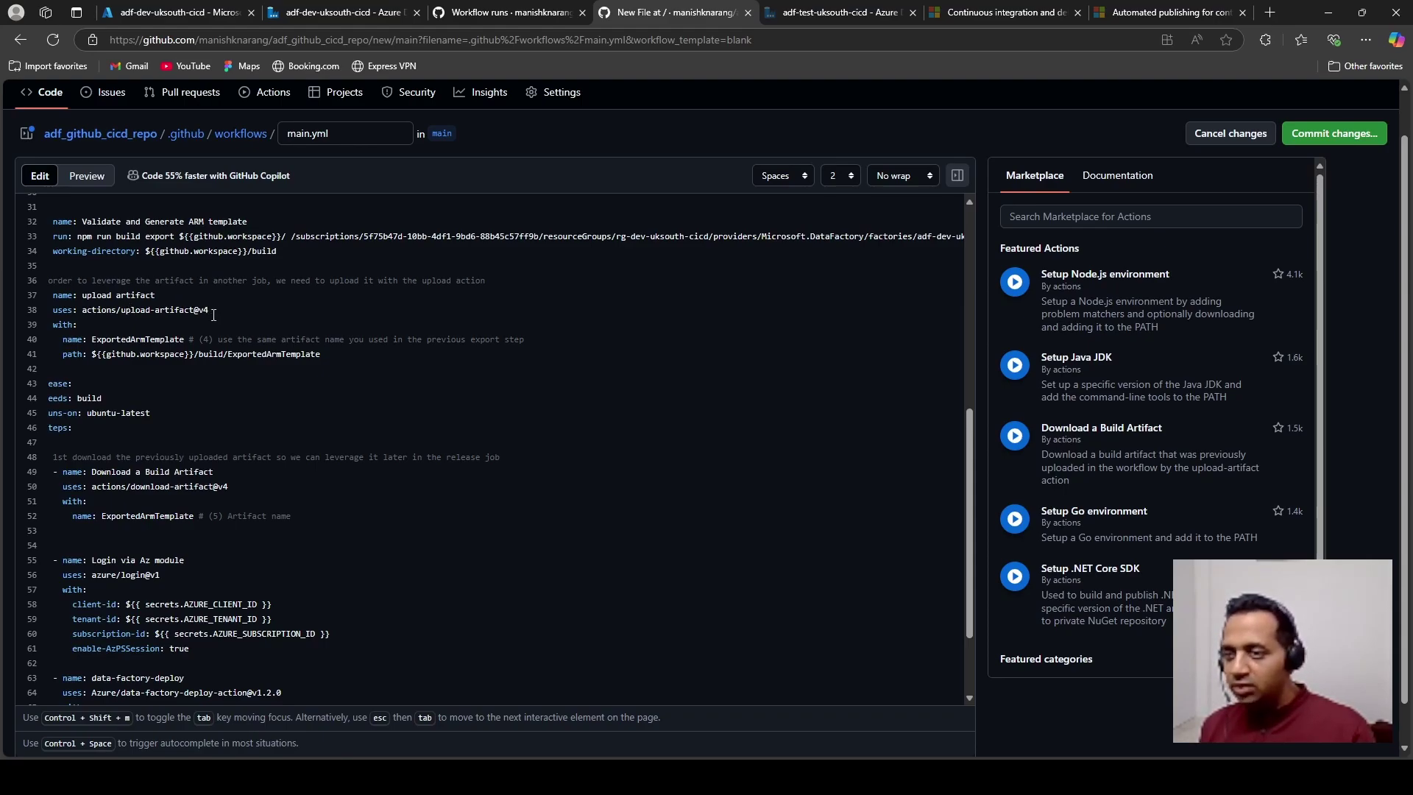
drag(209, 310, 200, 310)
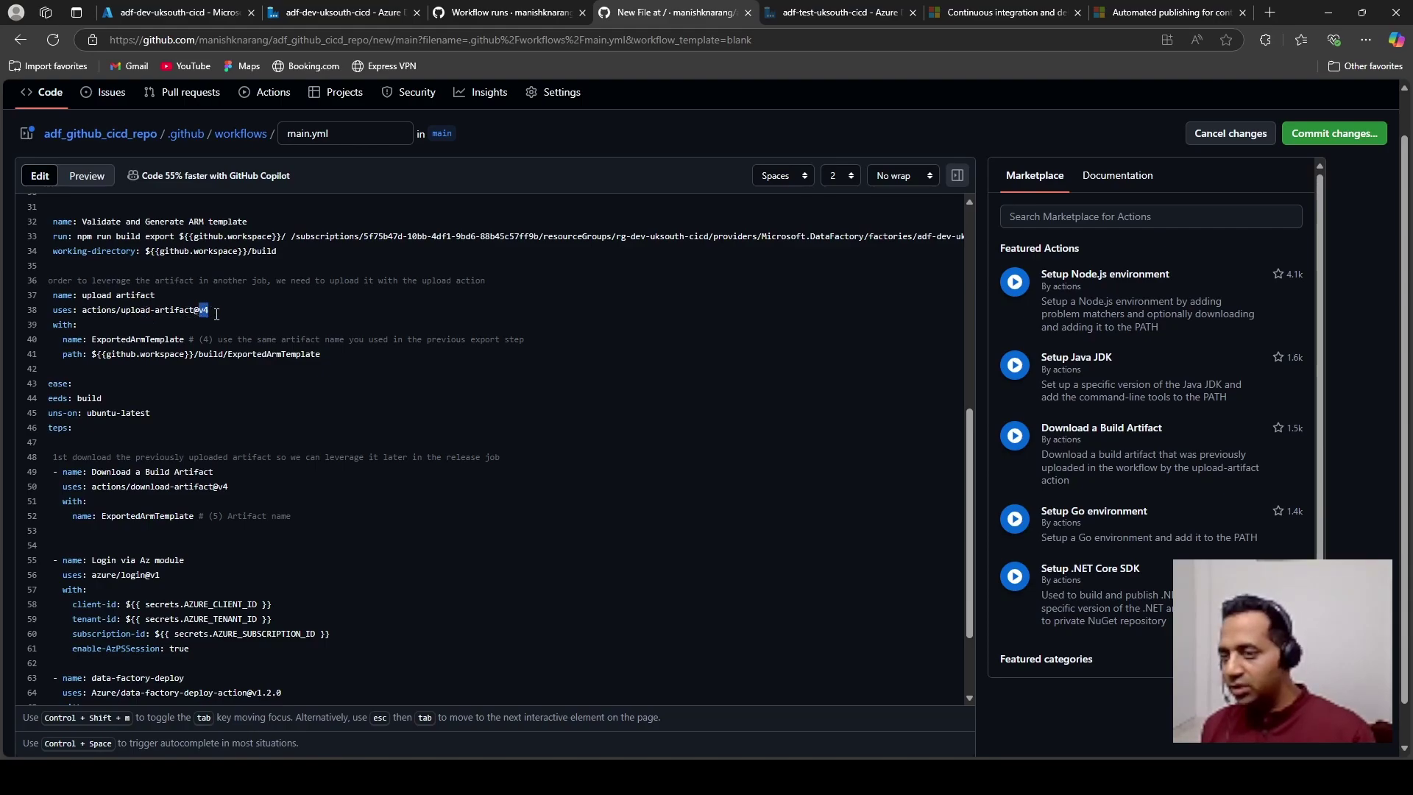
drag(130, 486, 193, 486)
click(239, 487)
click(230, 309)
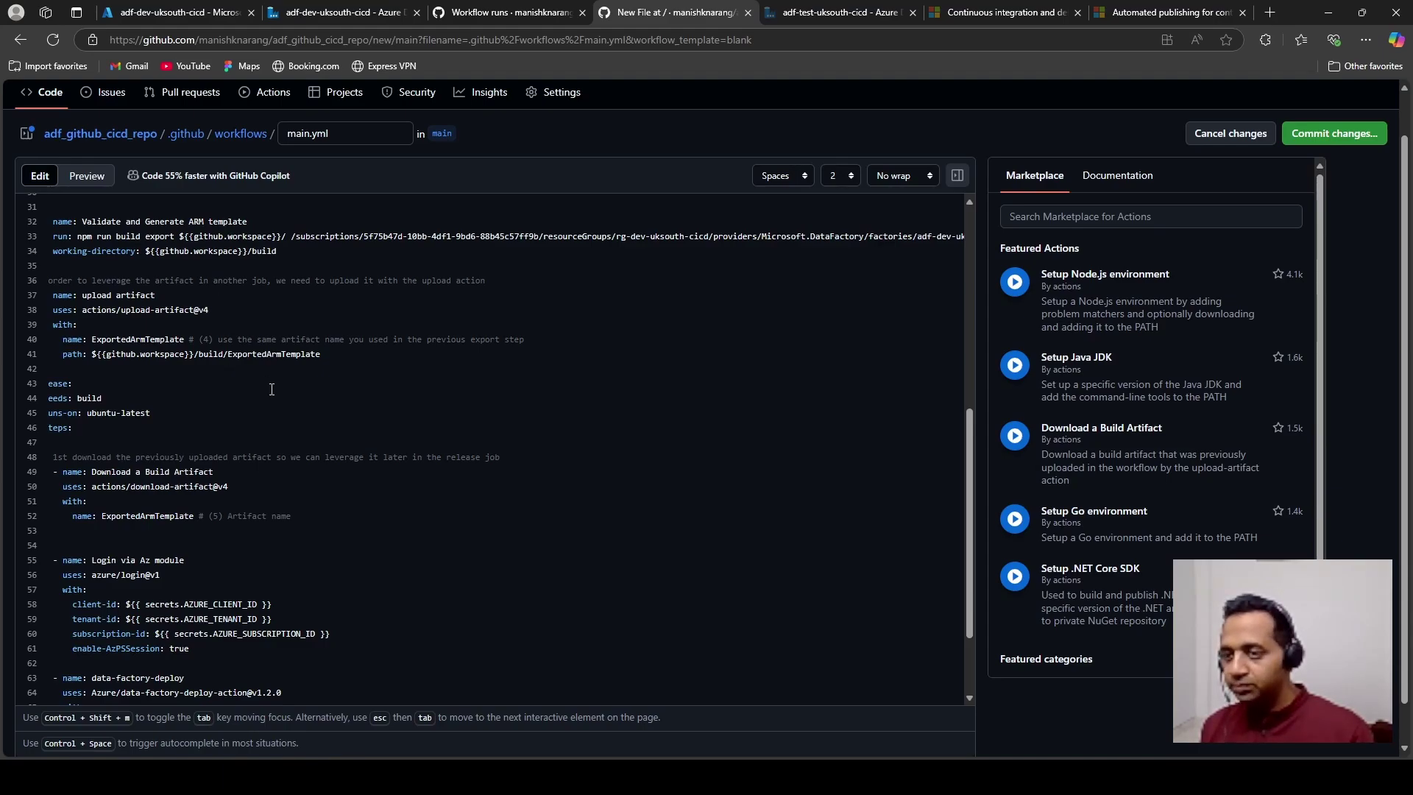
Step: Review the Azure login step's secrets and the data-factory-deploy step's target resource group and factory in the release job
scroll(272, 388, down, 3)
scroll(272, 389, down, 1)
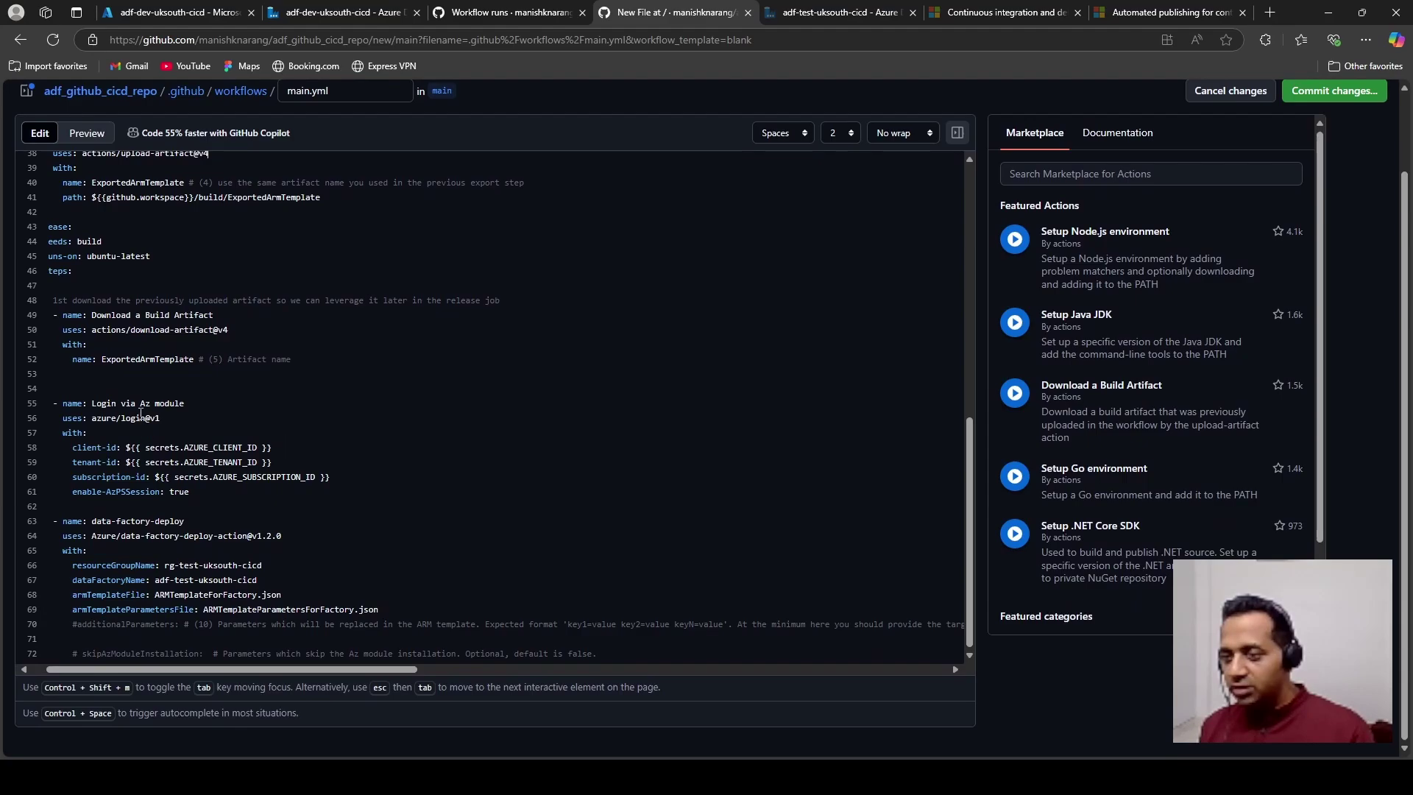
drag(121, 403, 321, 488)
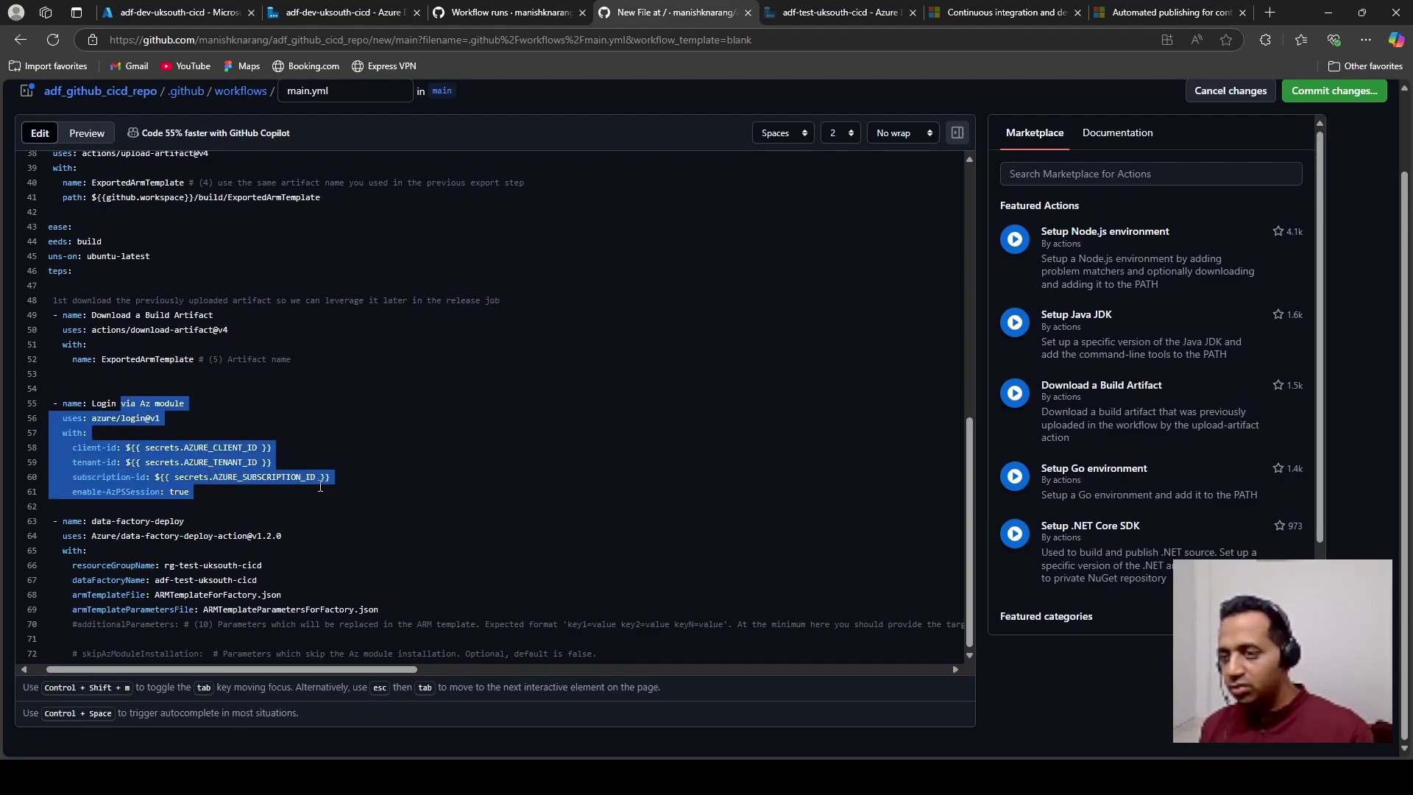
click(359, 493)
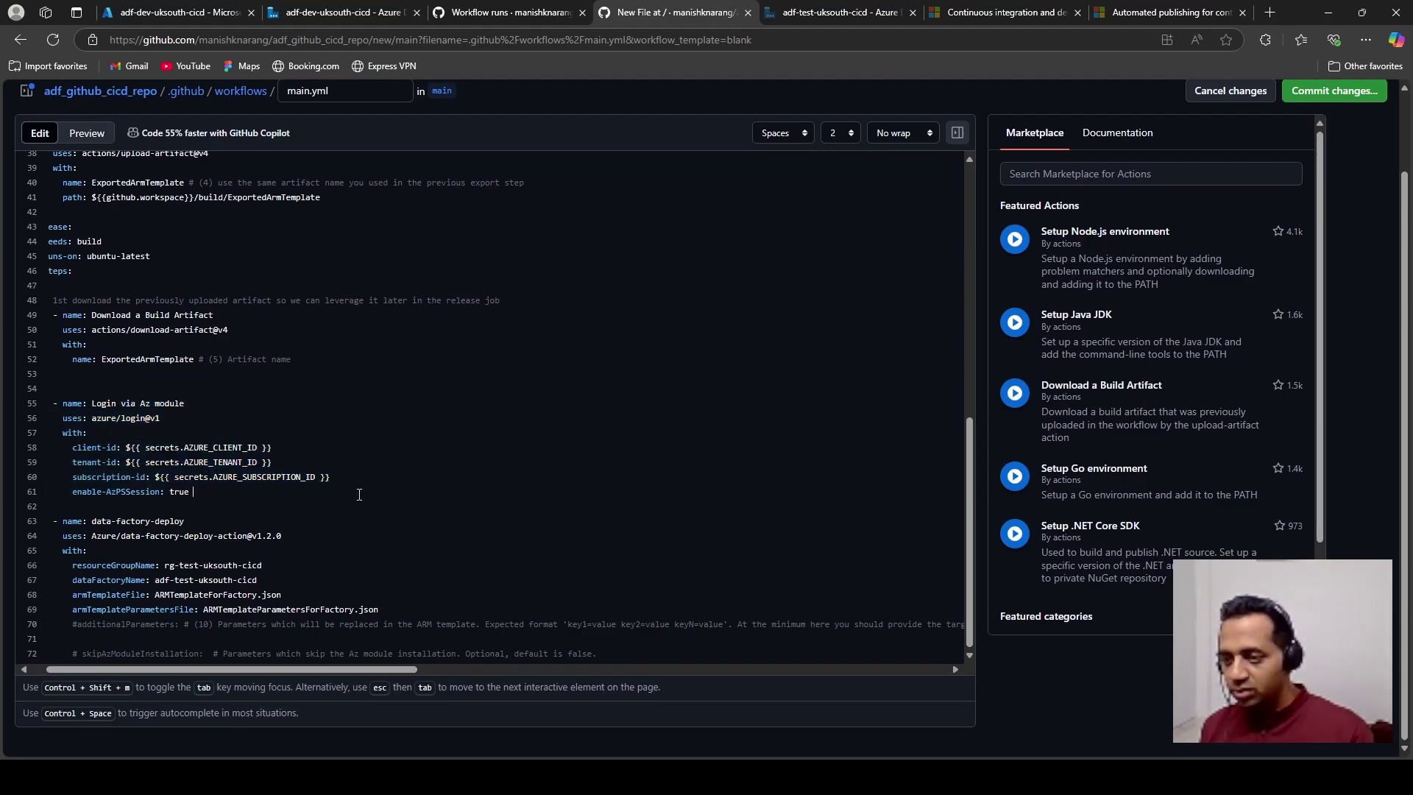
drag(93, 521, 363, 609)
click(275, 582)
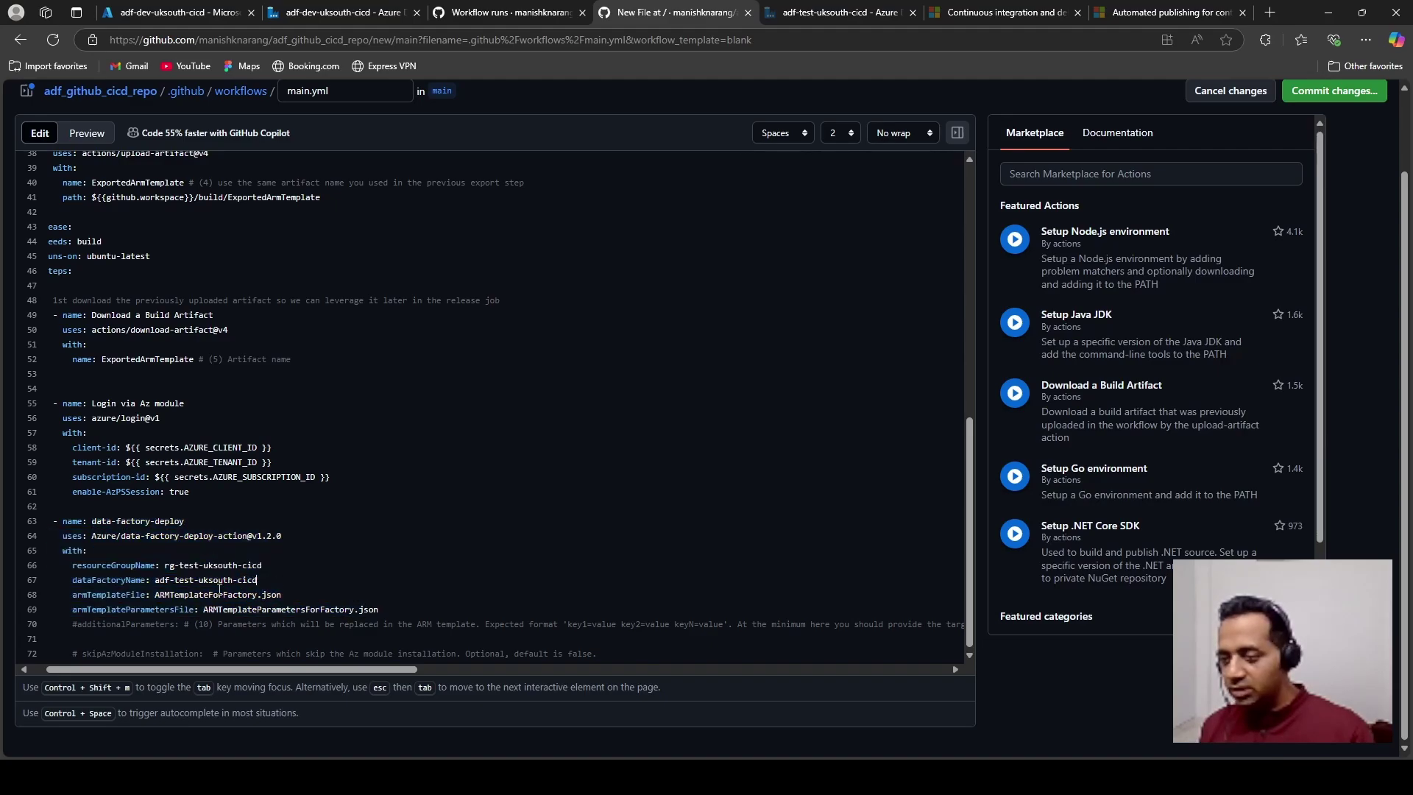
Step: Examine the ARM template file, the template parameters file and the commented additionalParameters line in the data-factory-deploy step
double_click(225, 595)
click(257, 605)
double_click(258, 610)
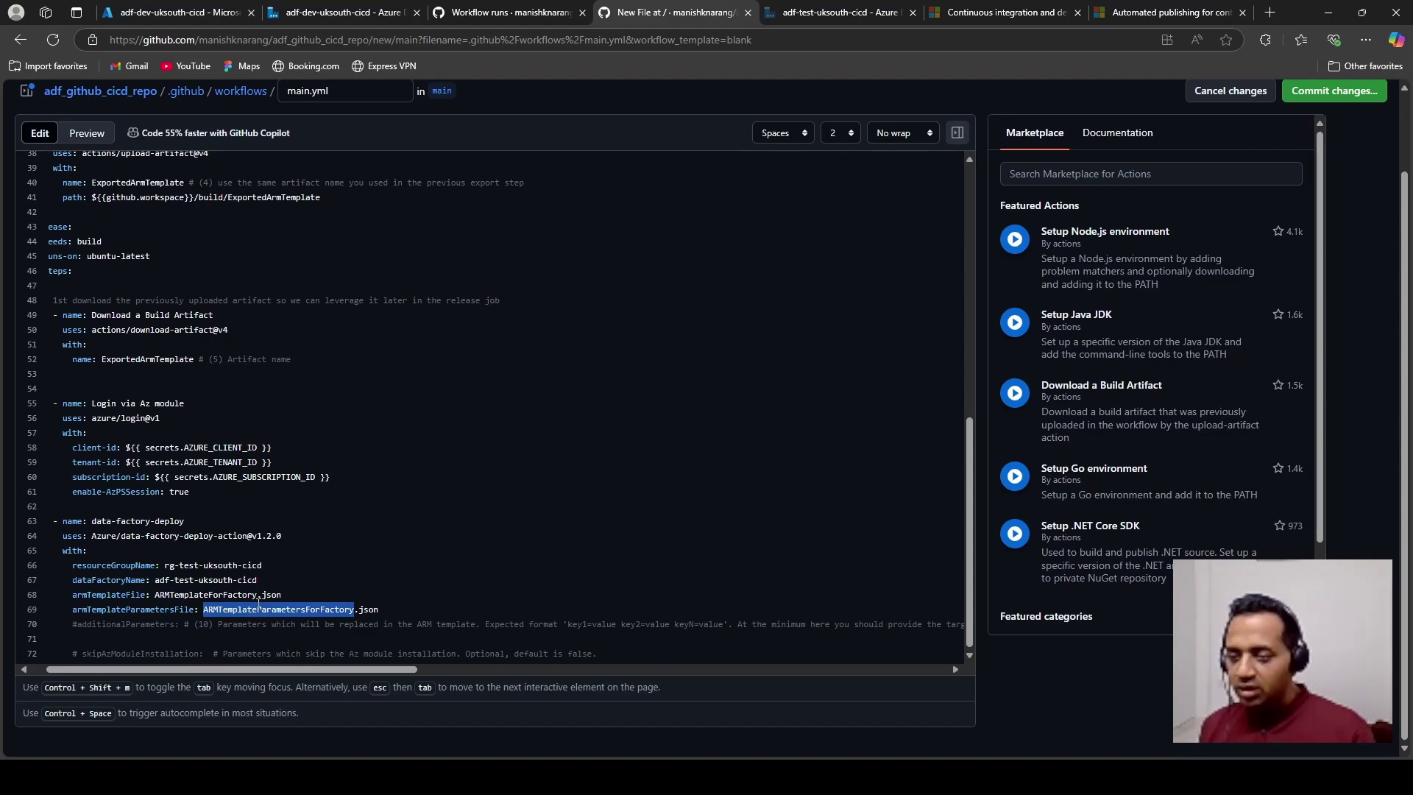
click(258, 609)
double_click(83, 626)
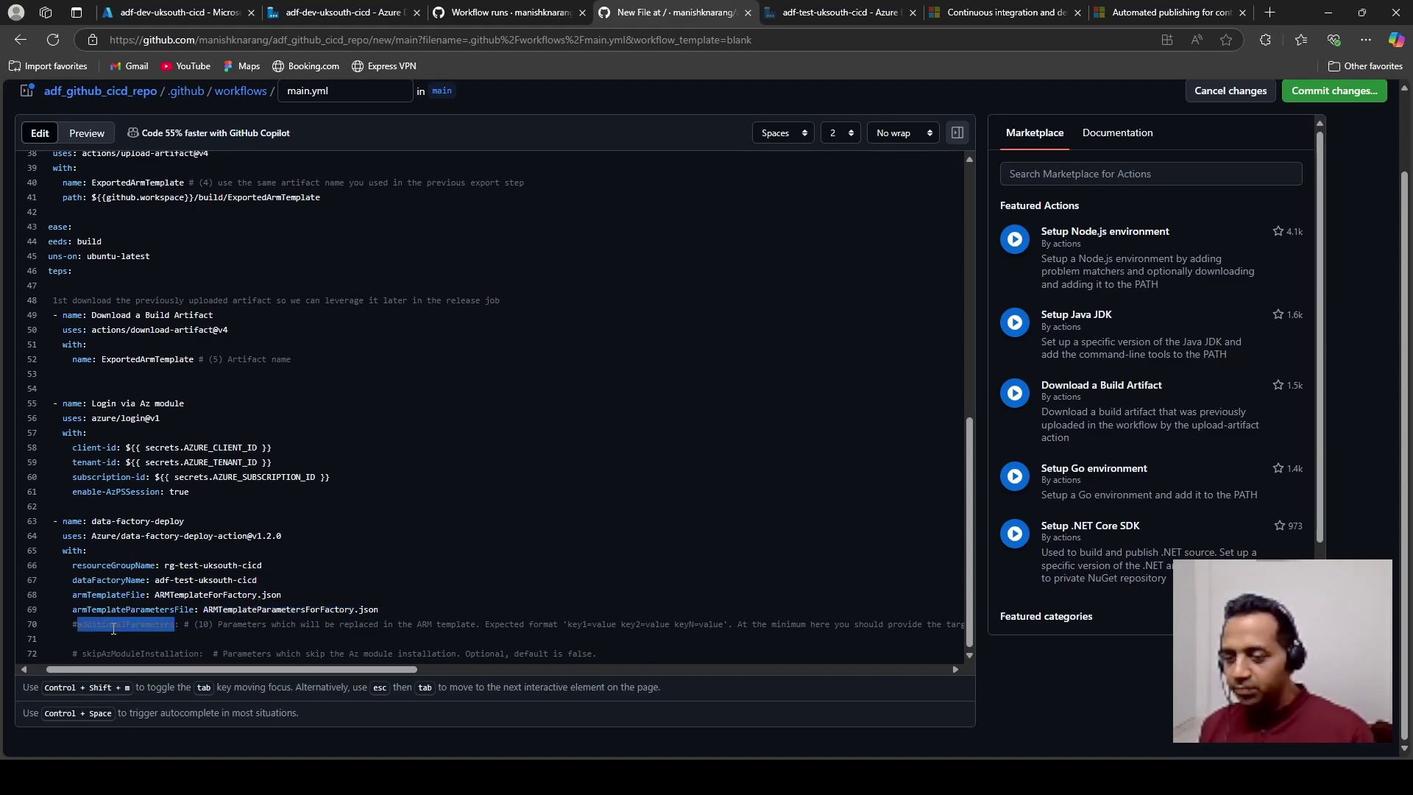
click(165, 626)
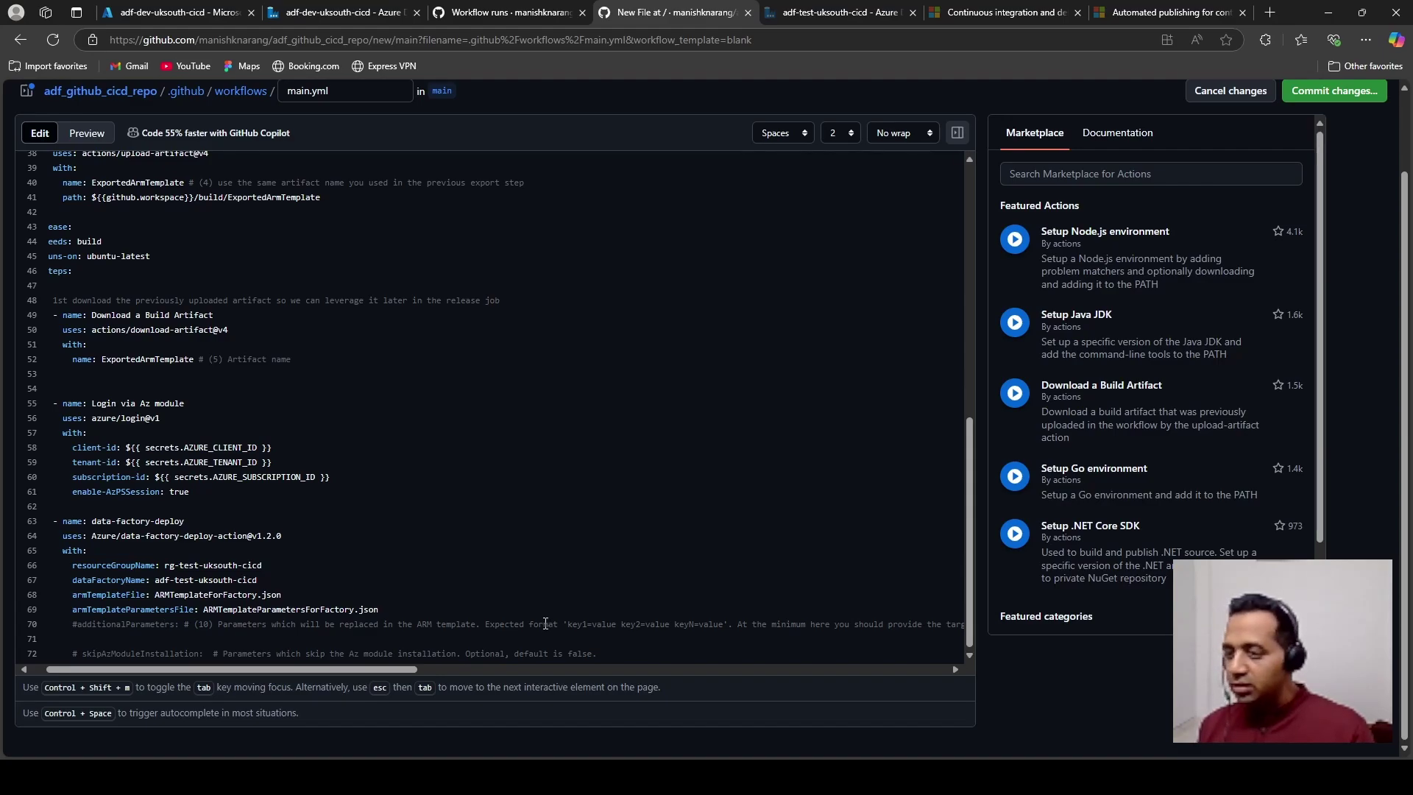
Step: Commit the new main.yml workflow file to the main branch
scroll(556, 495, up, 8)
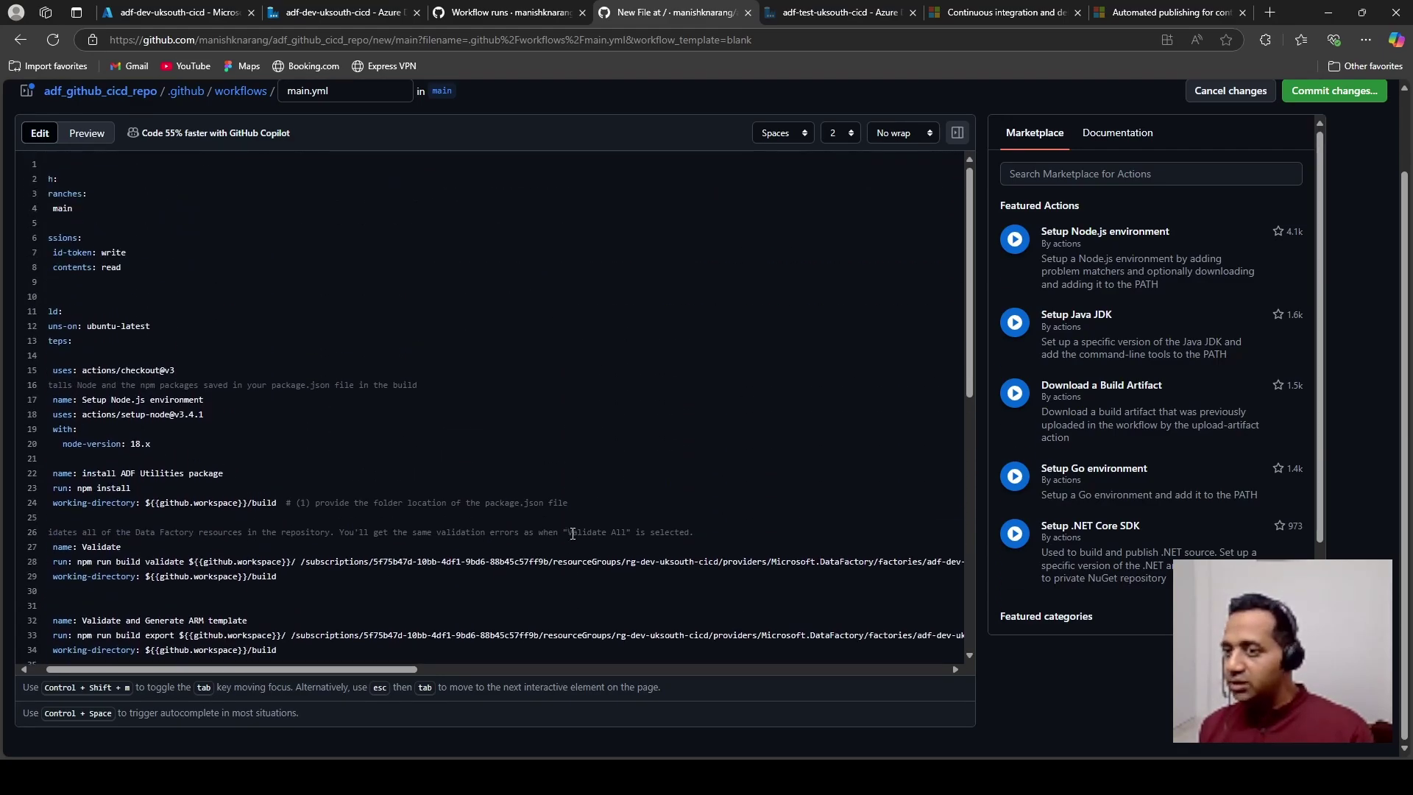
scroll(695, 353, up, 1)
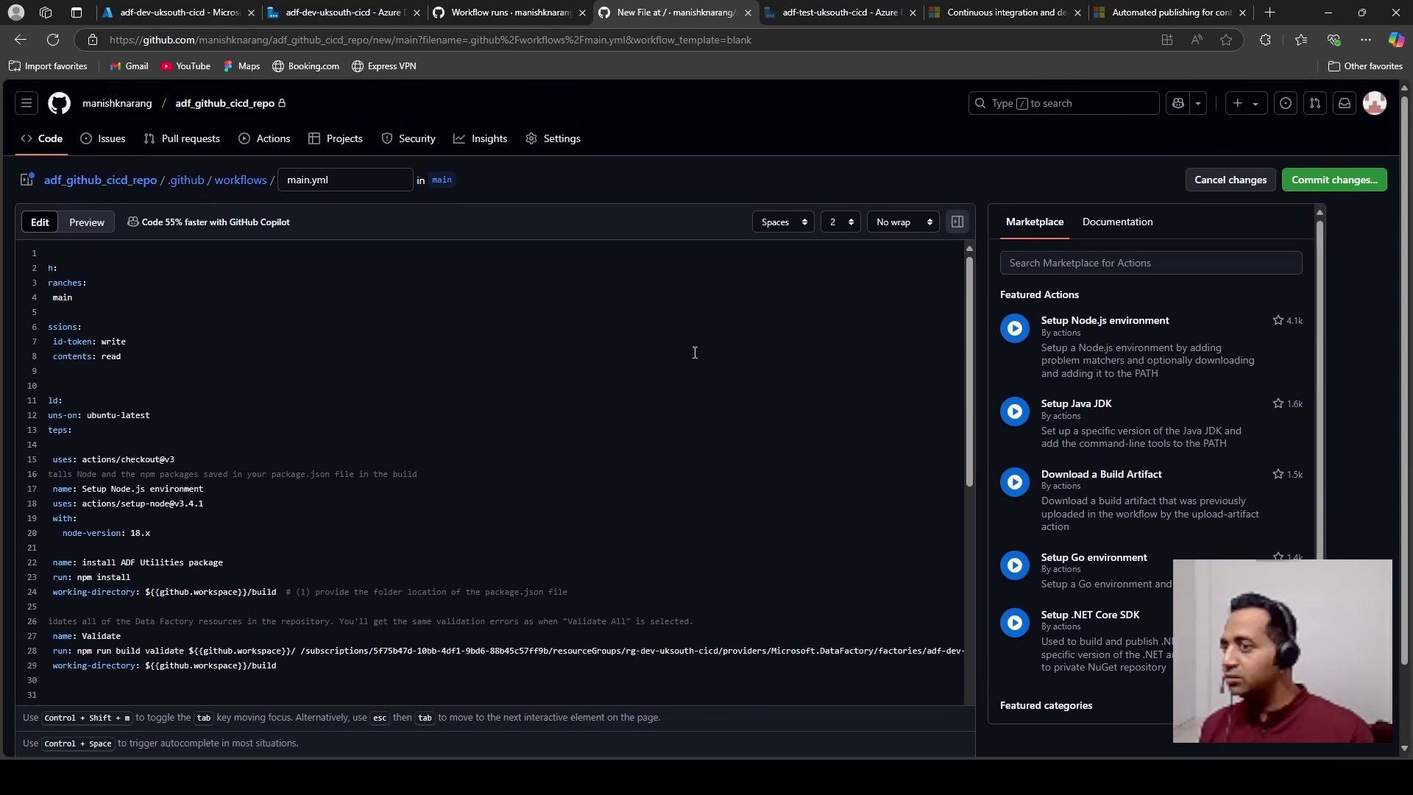
click(1337, 184)
click(821, 578)
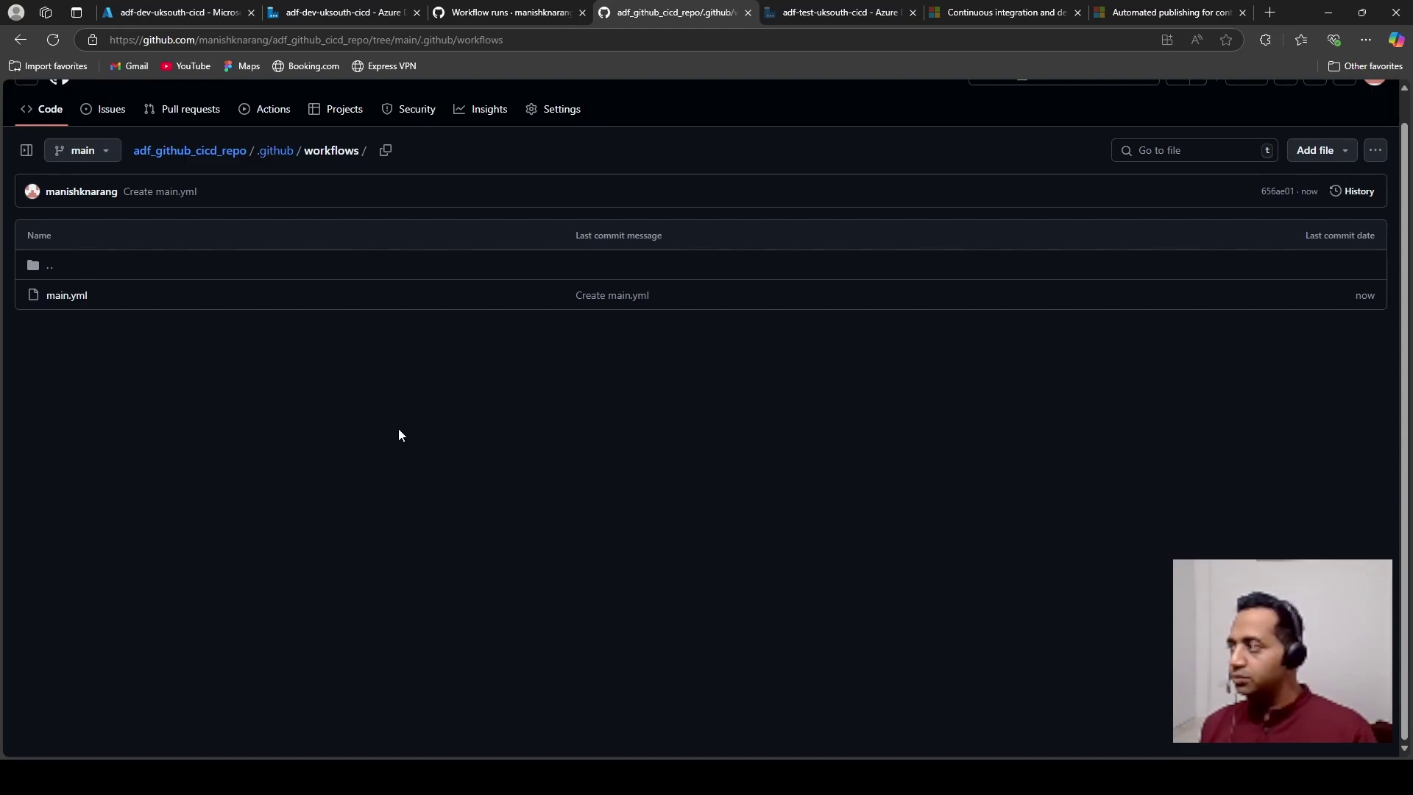
scroll(404, 495, up, 1)
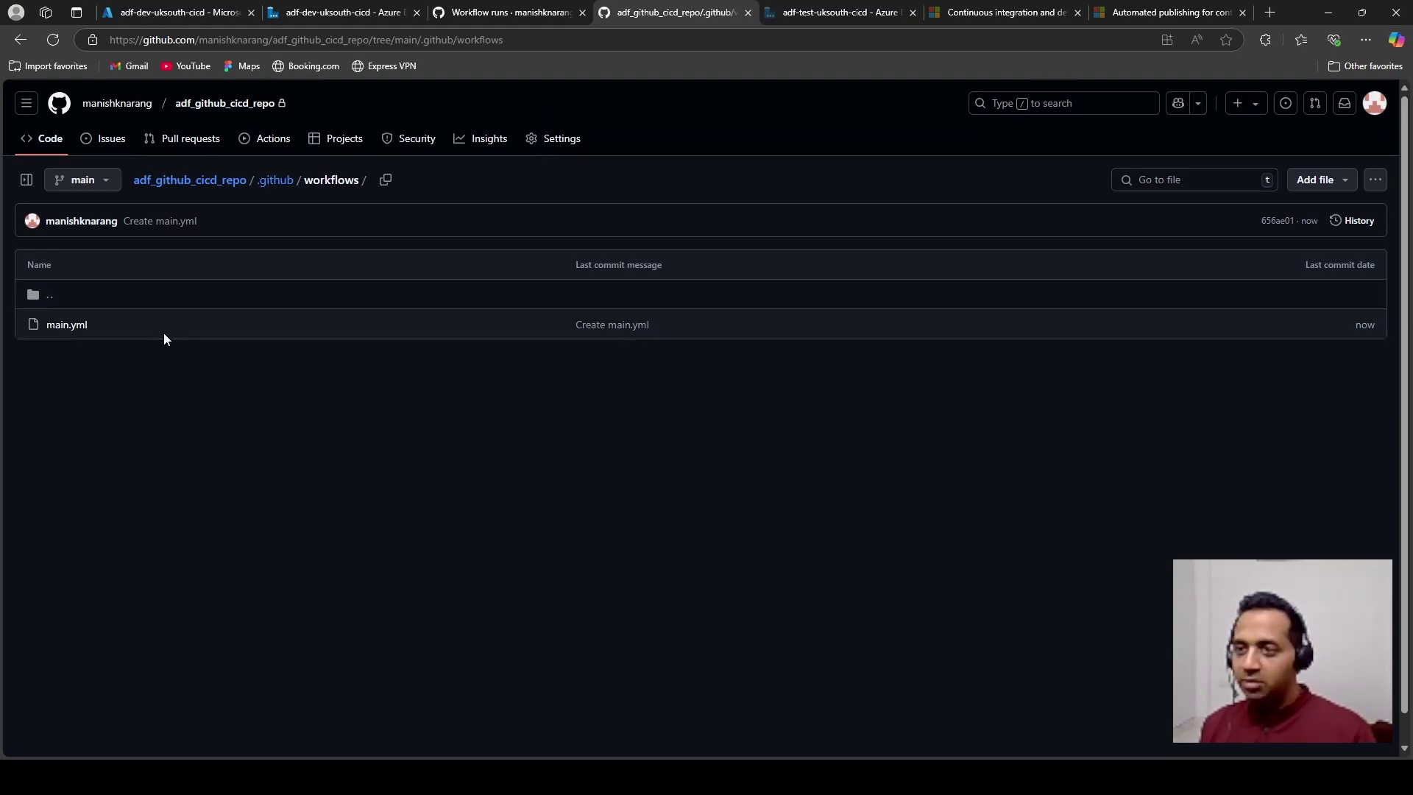
Step: Open the Create main.yml workflow run and check its build and release jobs and the artifact it produced
click(272, 143)
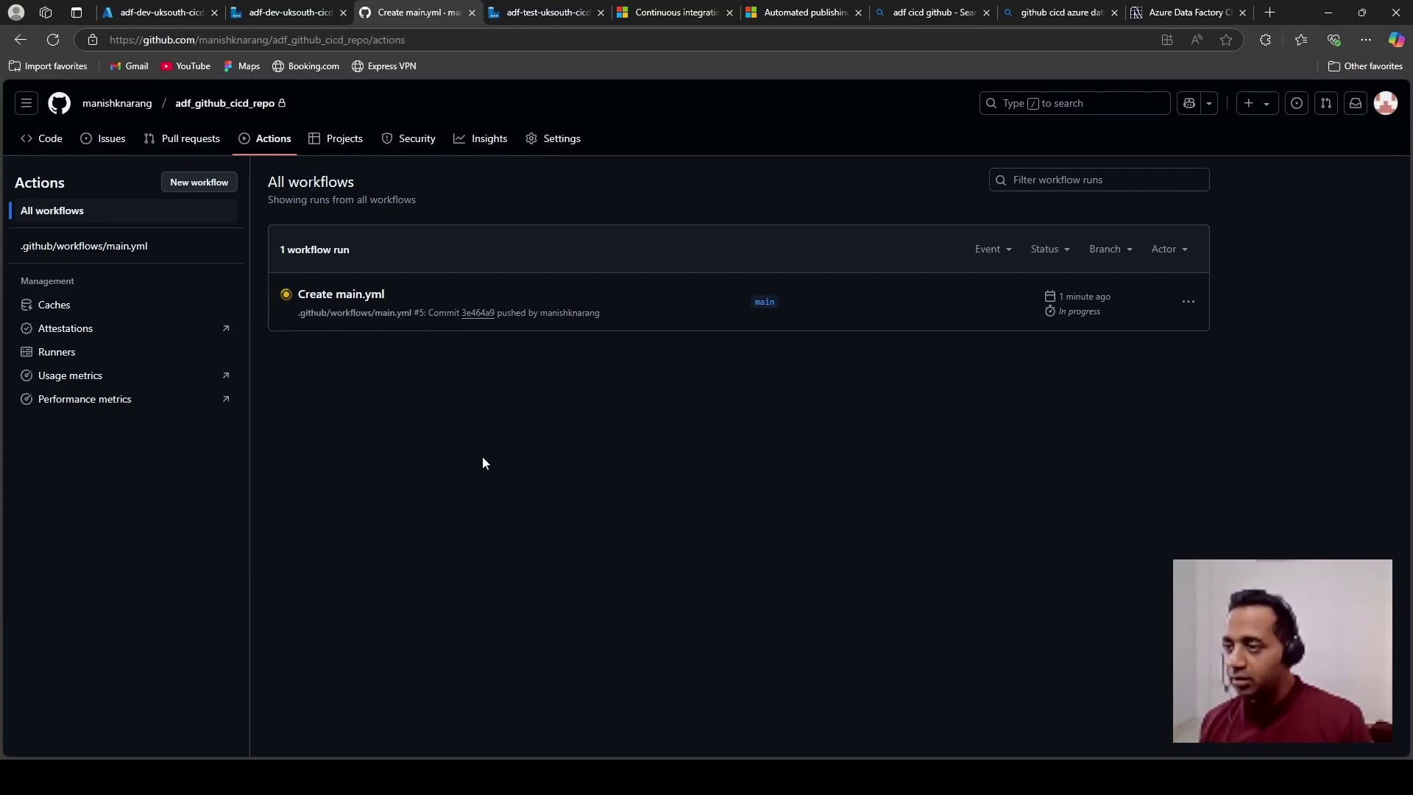
click(376, 295)
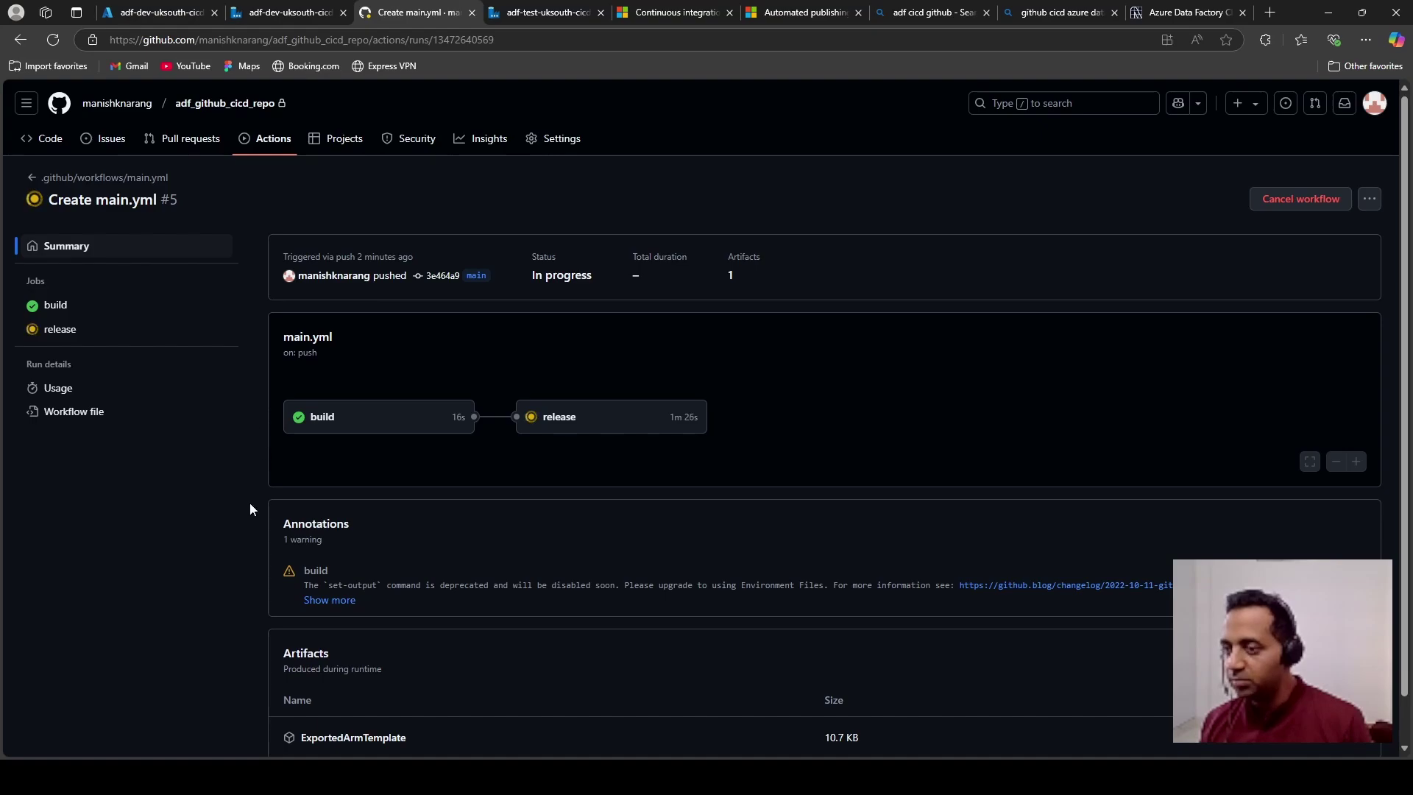
scroll(249, 502, down, 1)
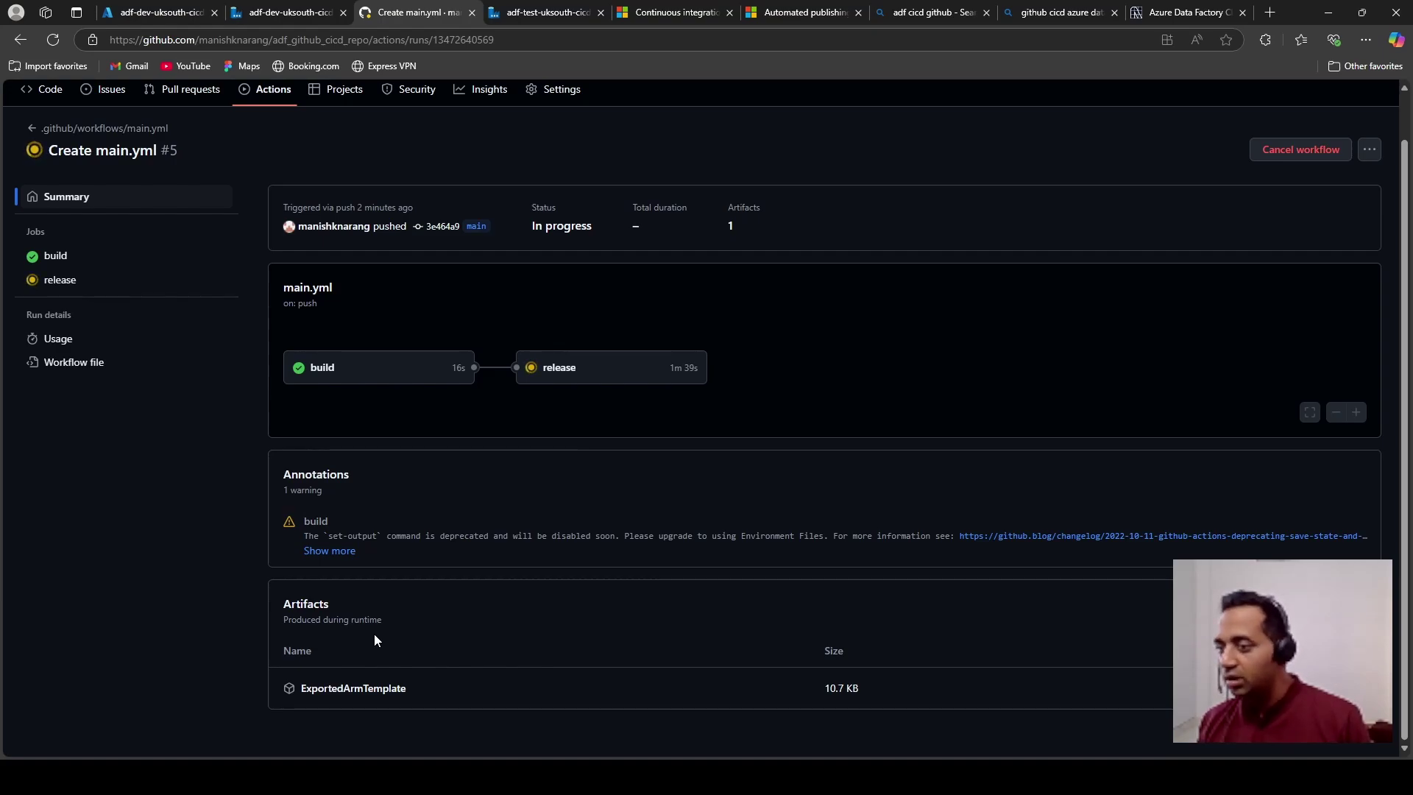
scroll(442, 624, up, 1)
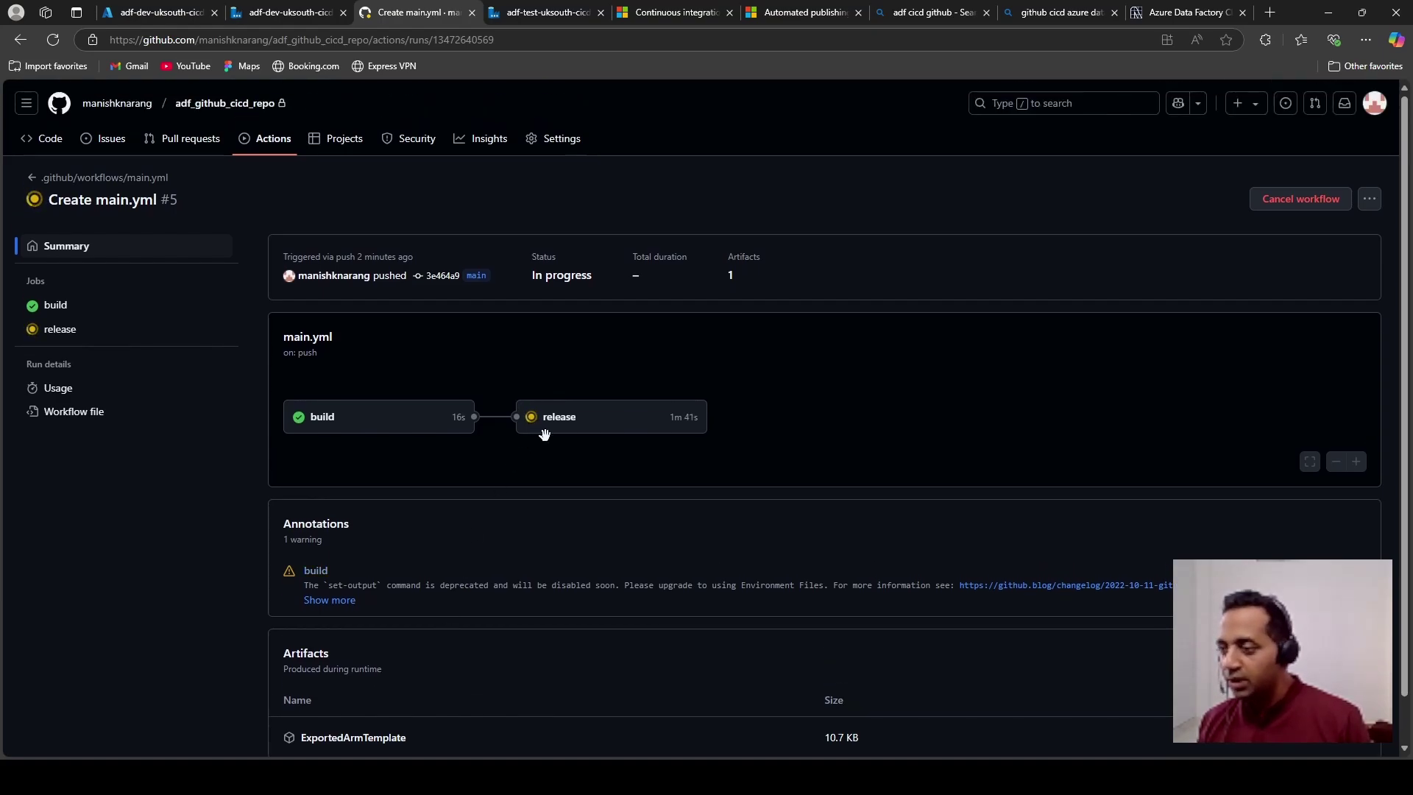
Step: Inspect the release job's log through the data-factory-deploy step, and return to the list of workflow runs
click(608, 428)
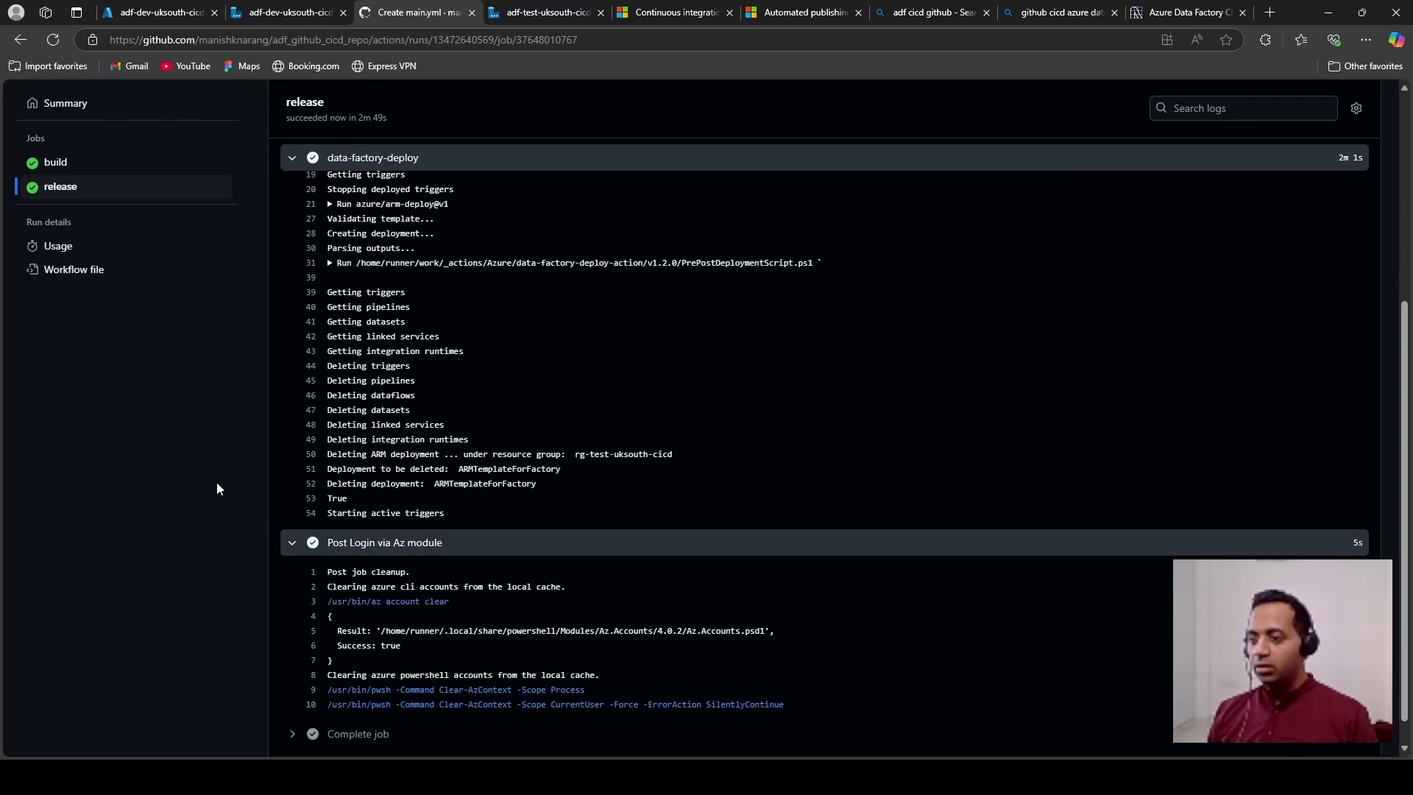
scroll(219, 482, up, 10)
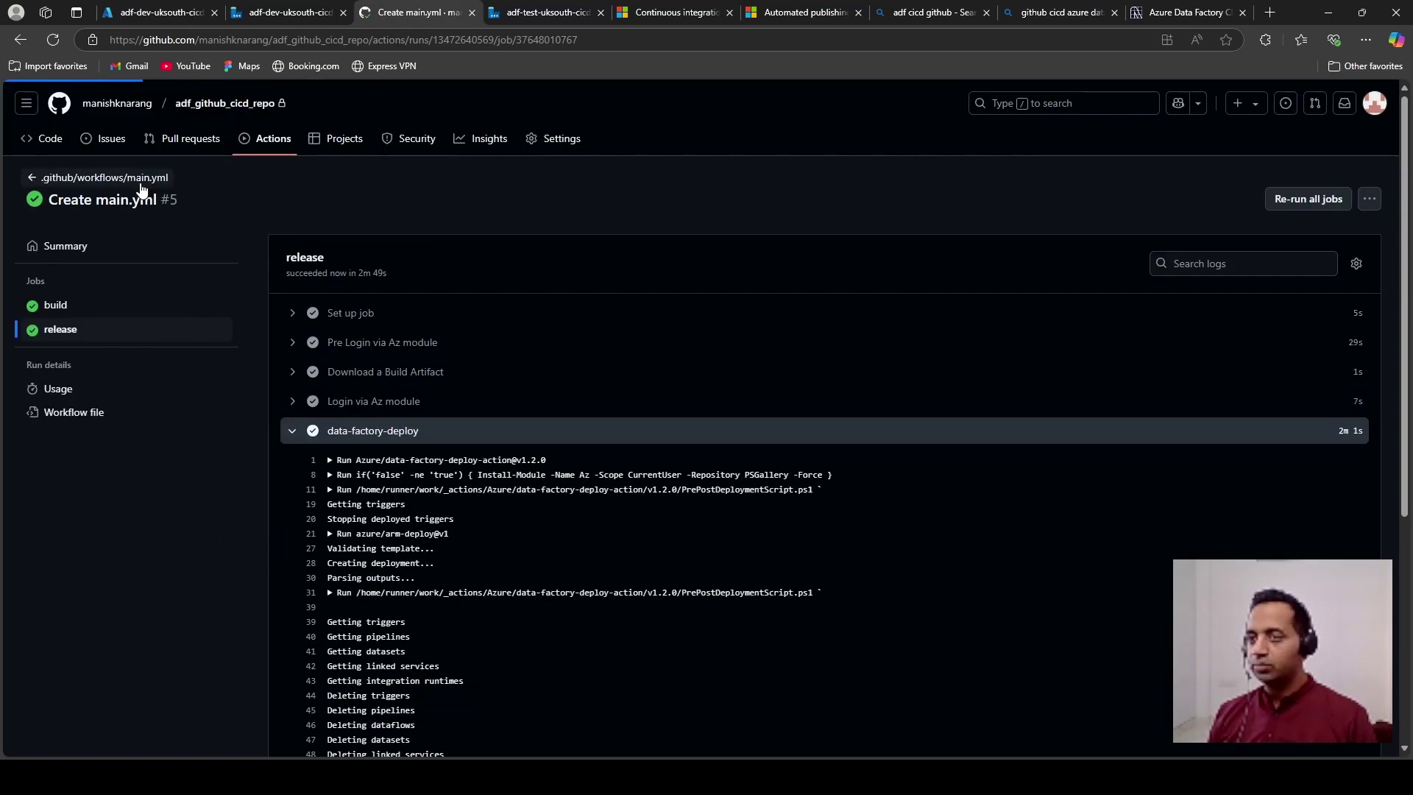
click(280, 142)
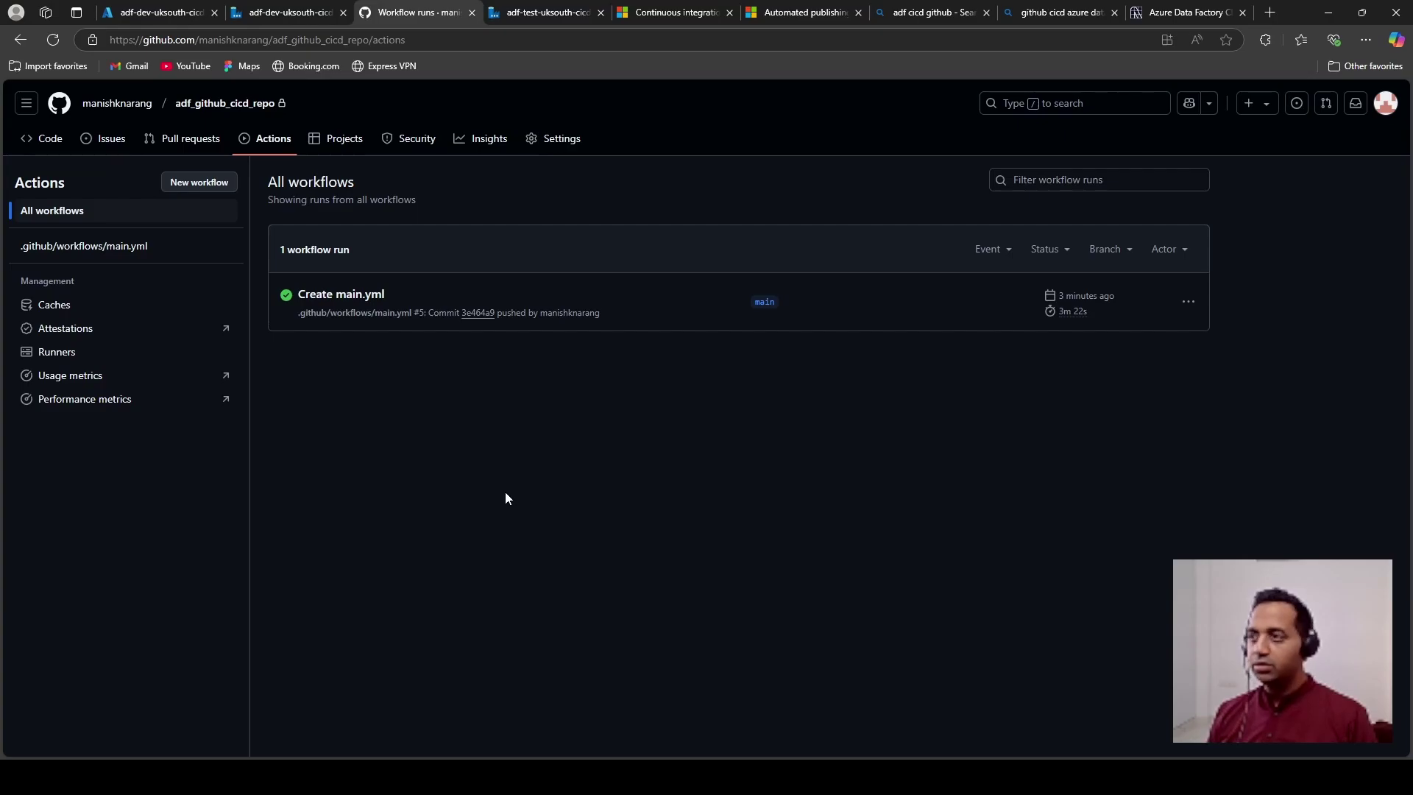
Step: Switch to the adf-test-uksouth-cicd Data Factory Studio and check which pipelines were deployed there
click(541, 13)
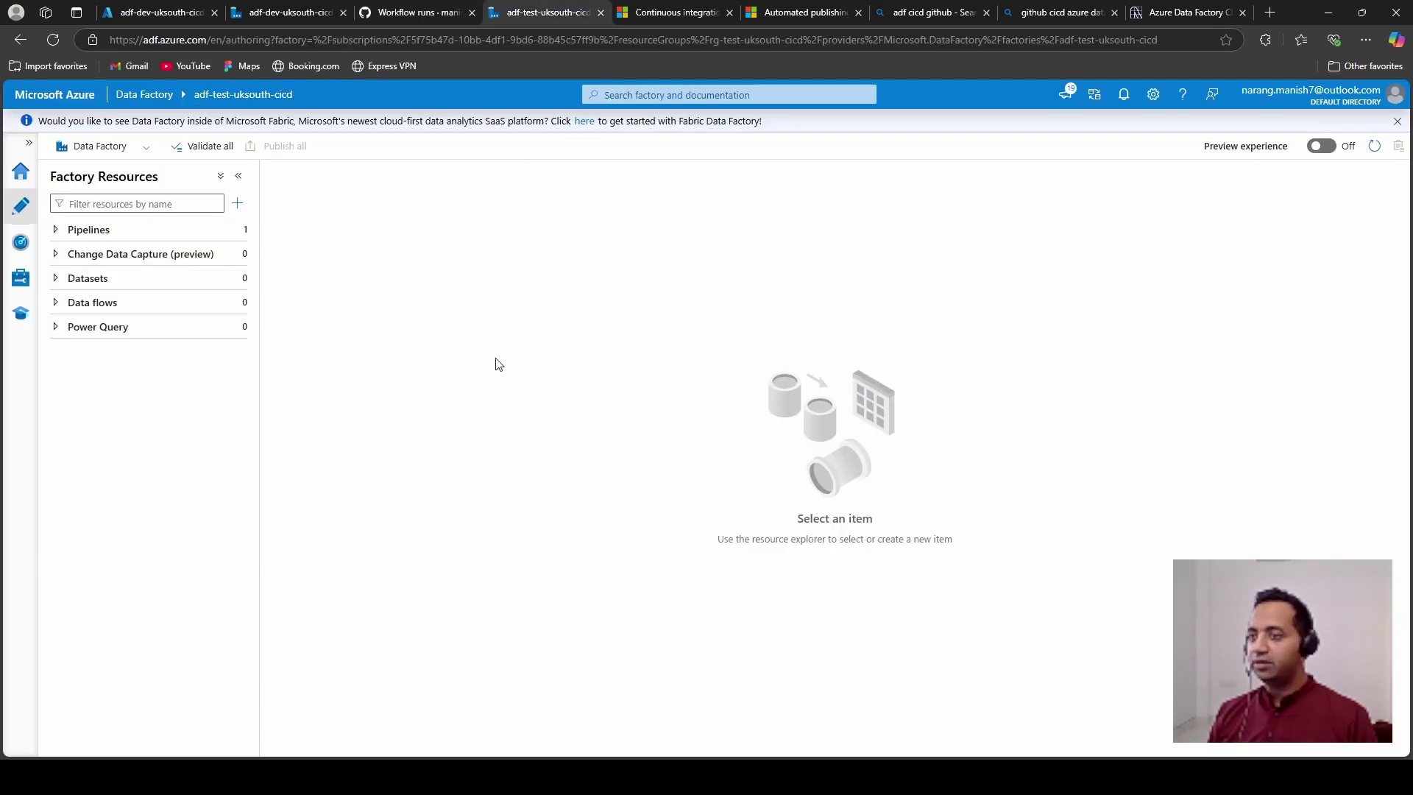
click(56, 229)
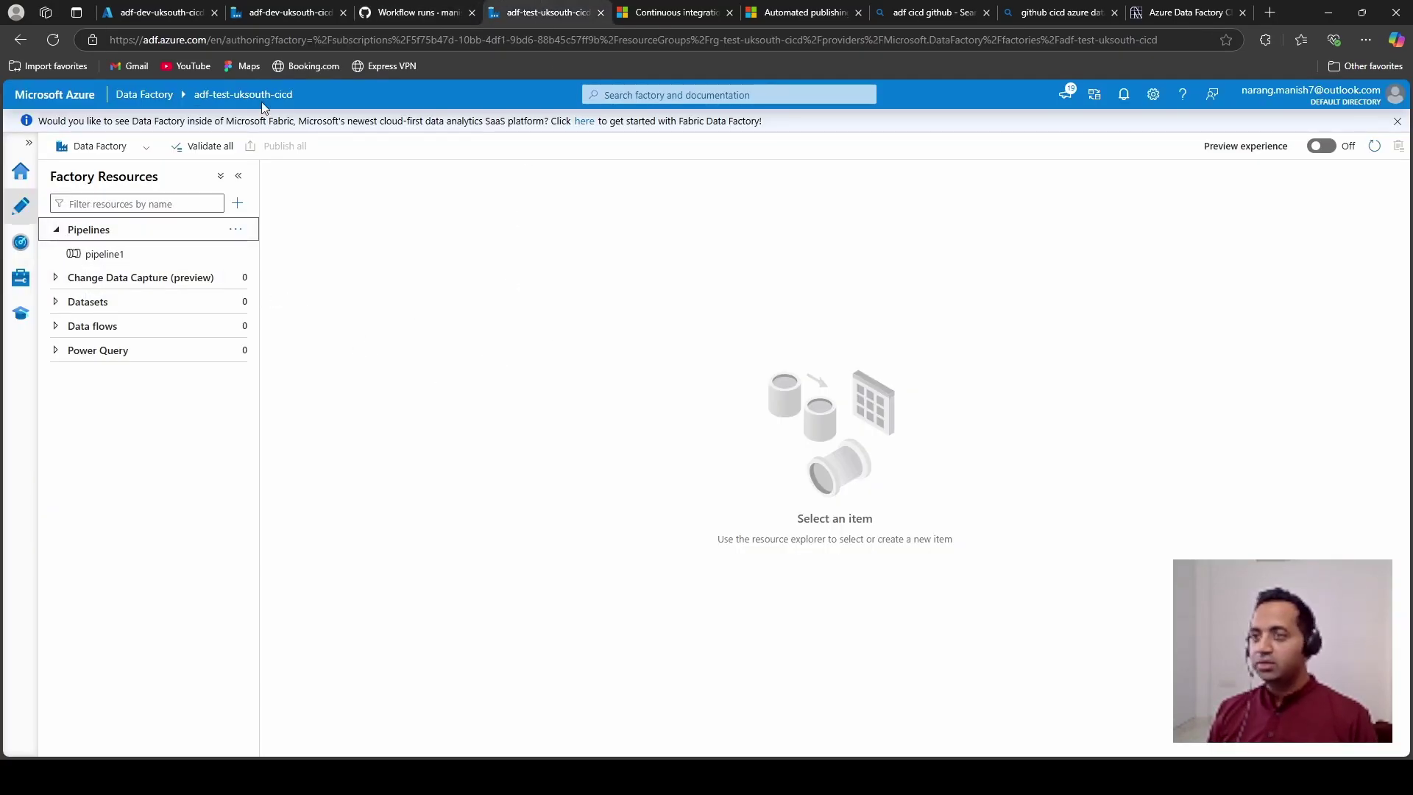
Step: Switch to the adf-dev-uksouth-cicd Data Factory Studio and create a branch named feature/feature1 based on the main branch
click(147, 13)
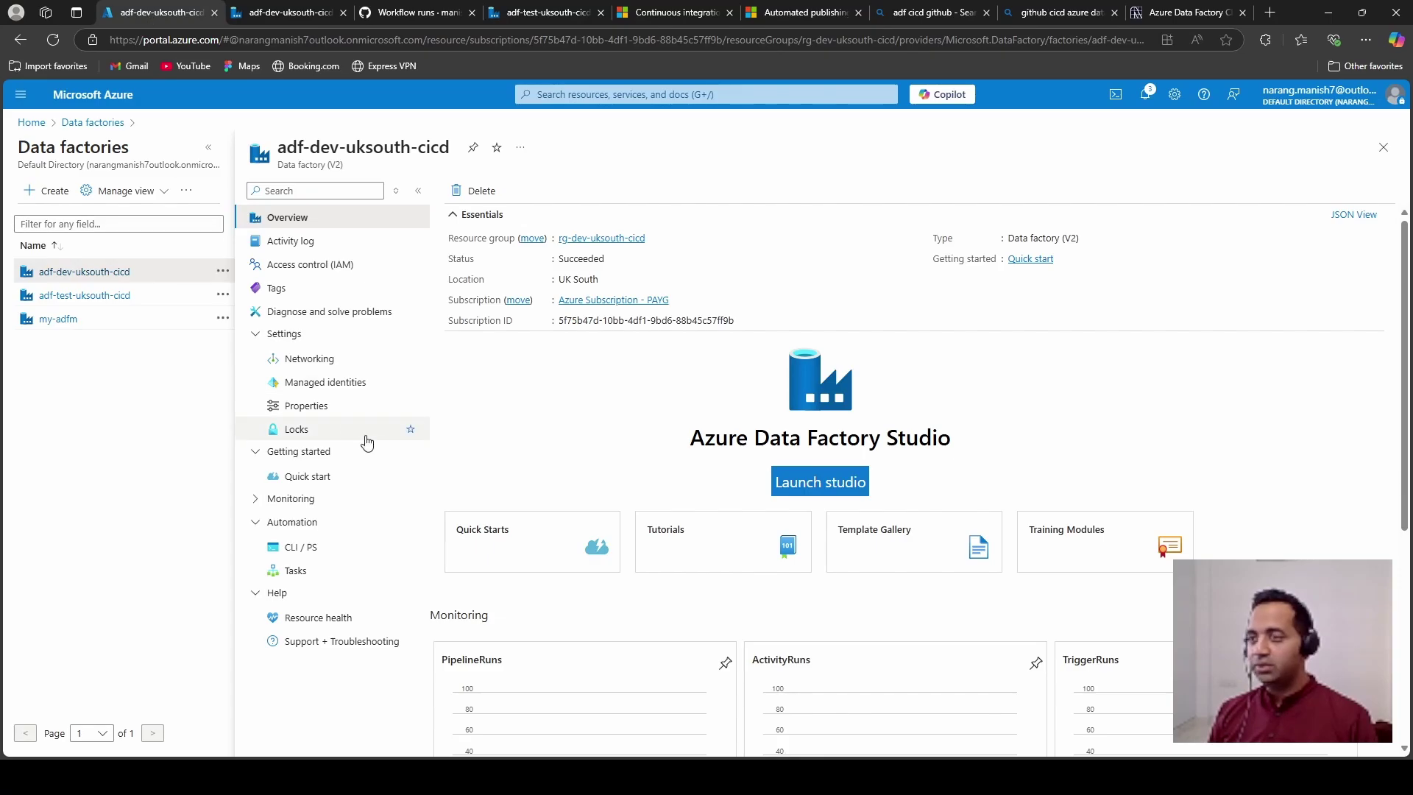
click(283, 13)
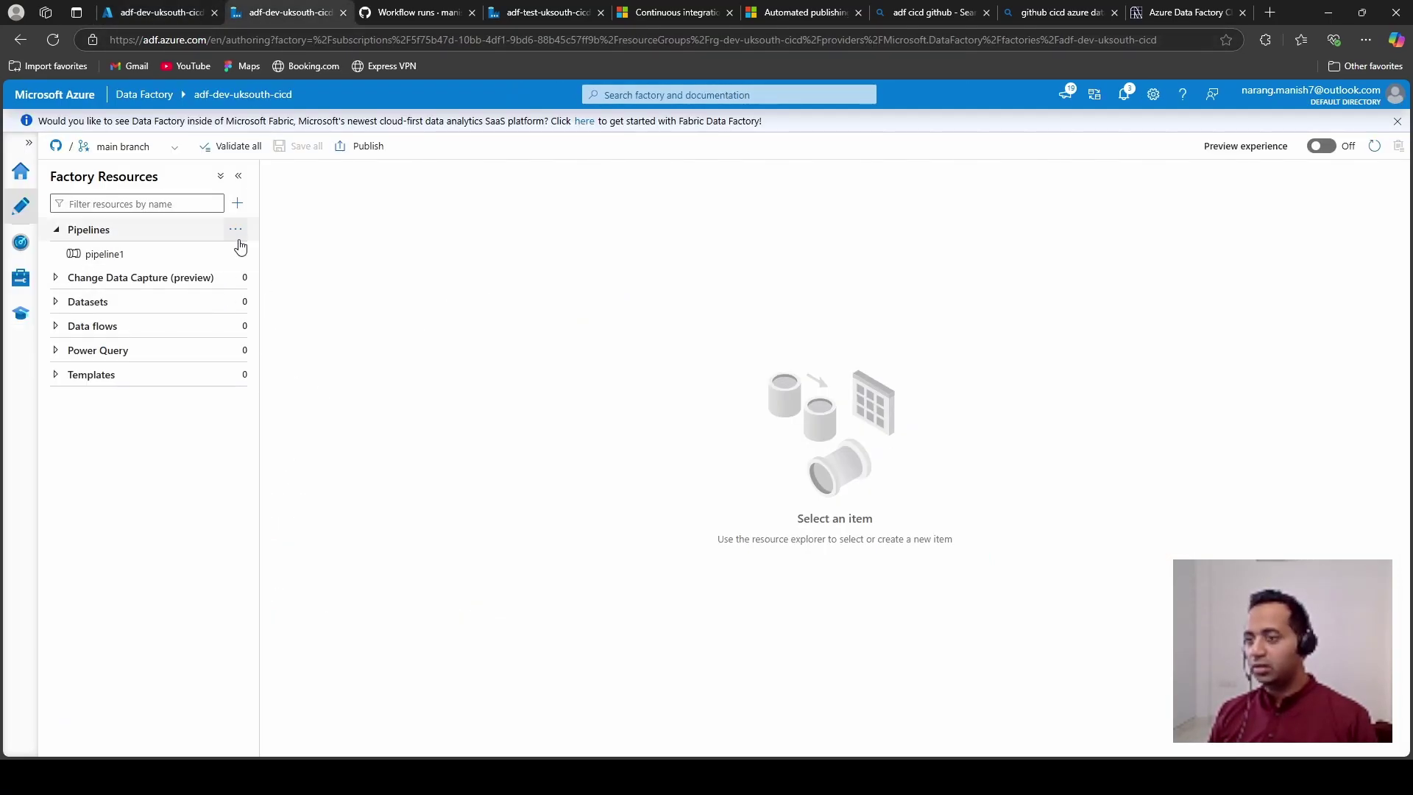
click(237, 231)
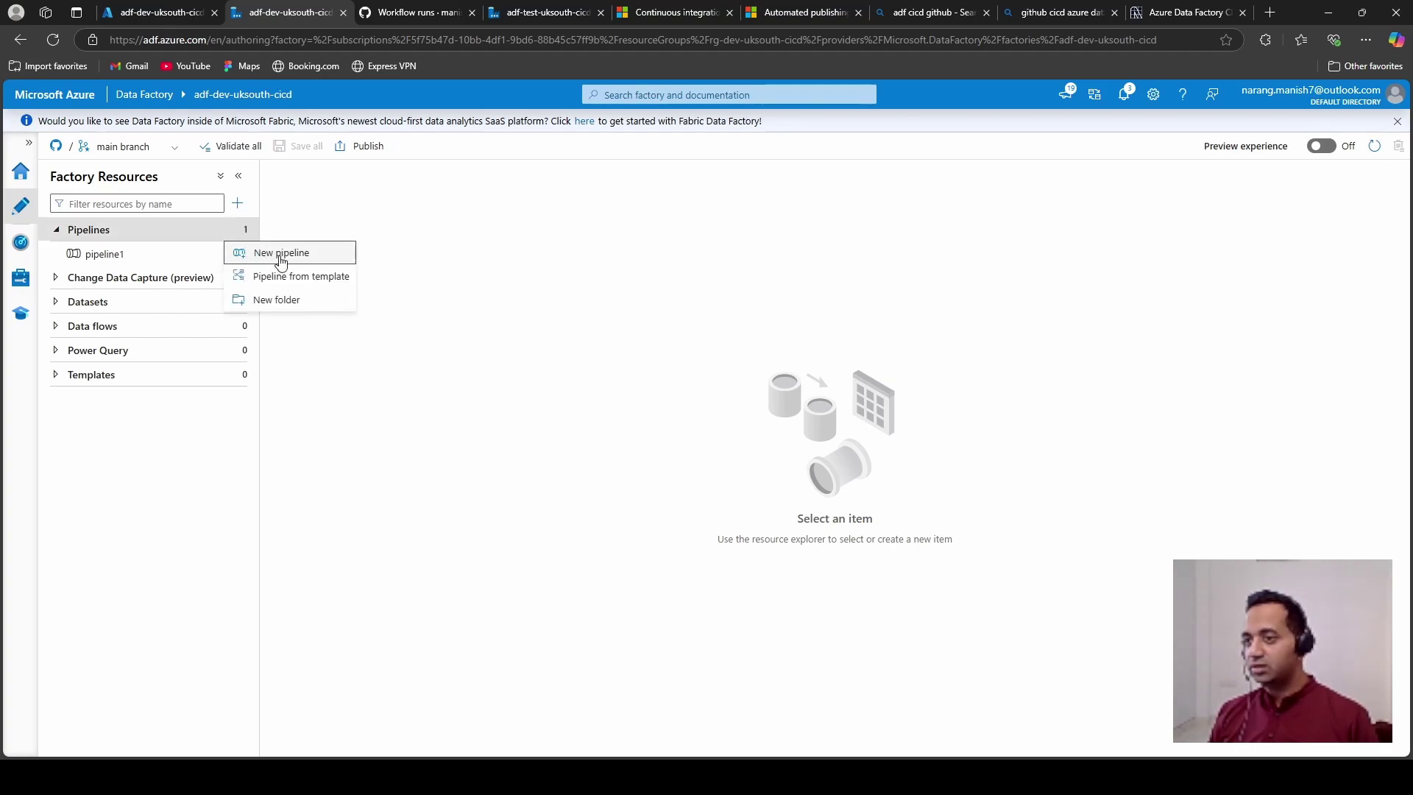
click(396, 489)
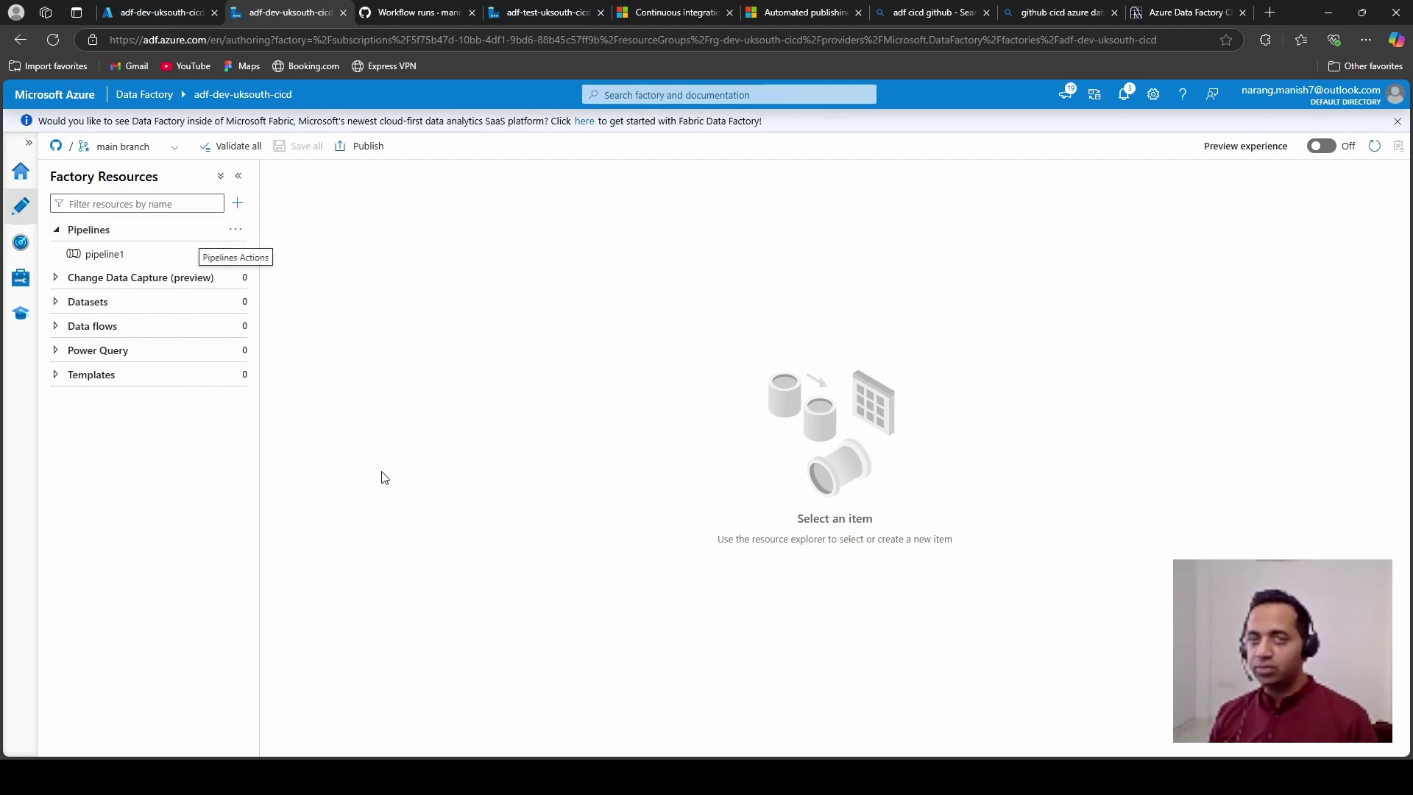
click(163, 150)
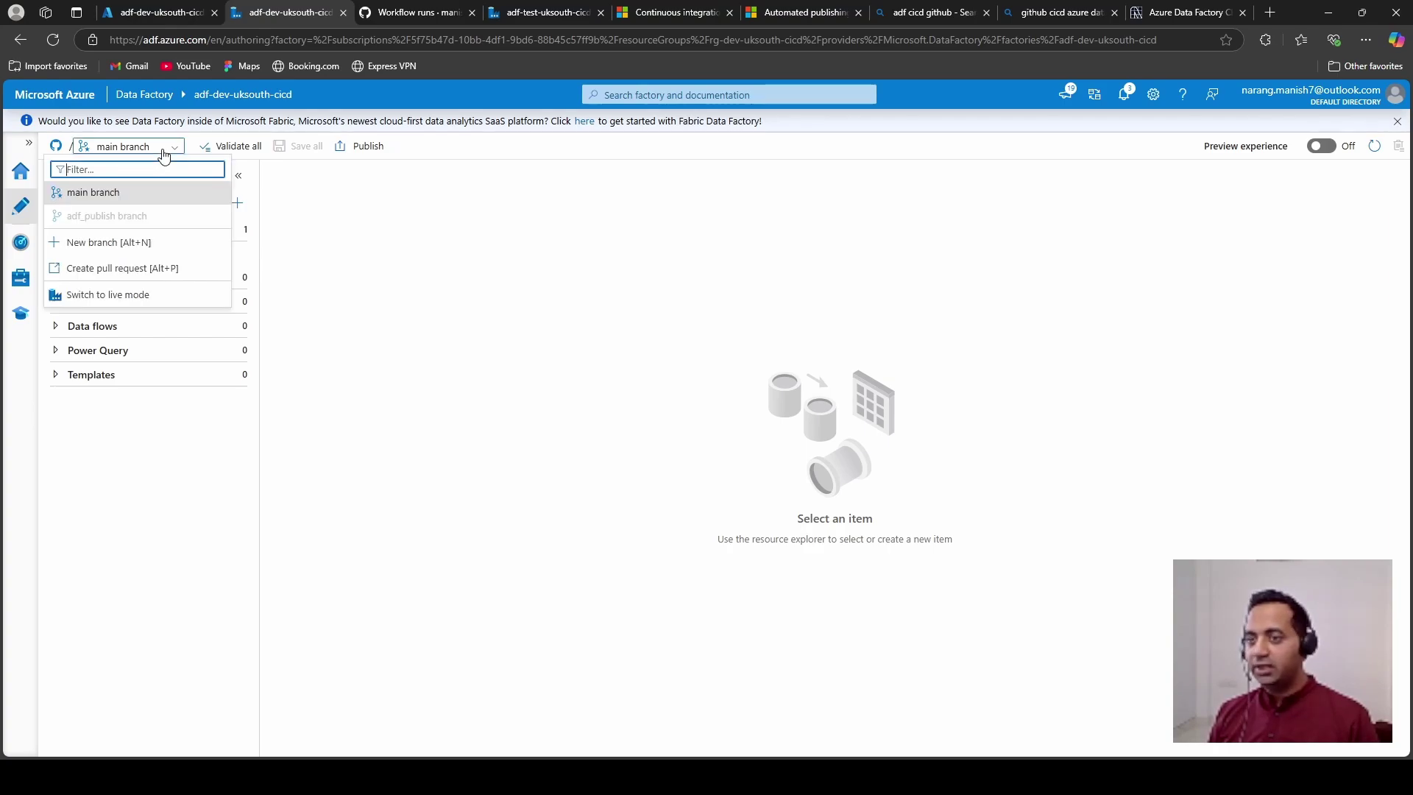
click(140, 249)
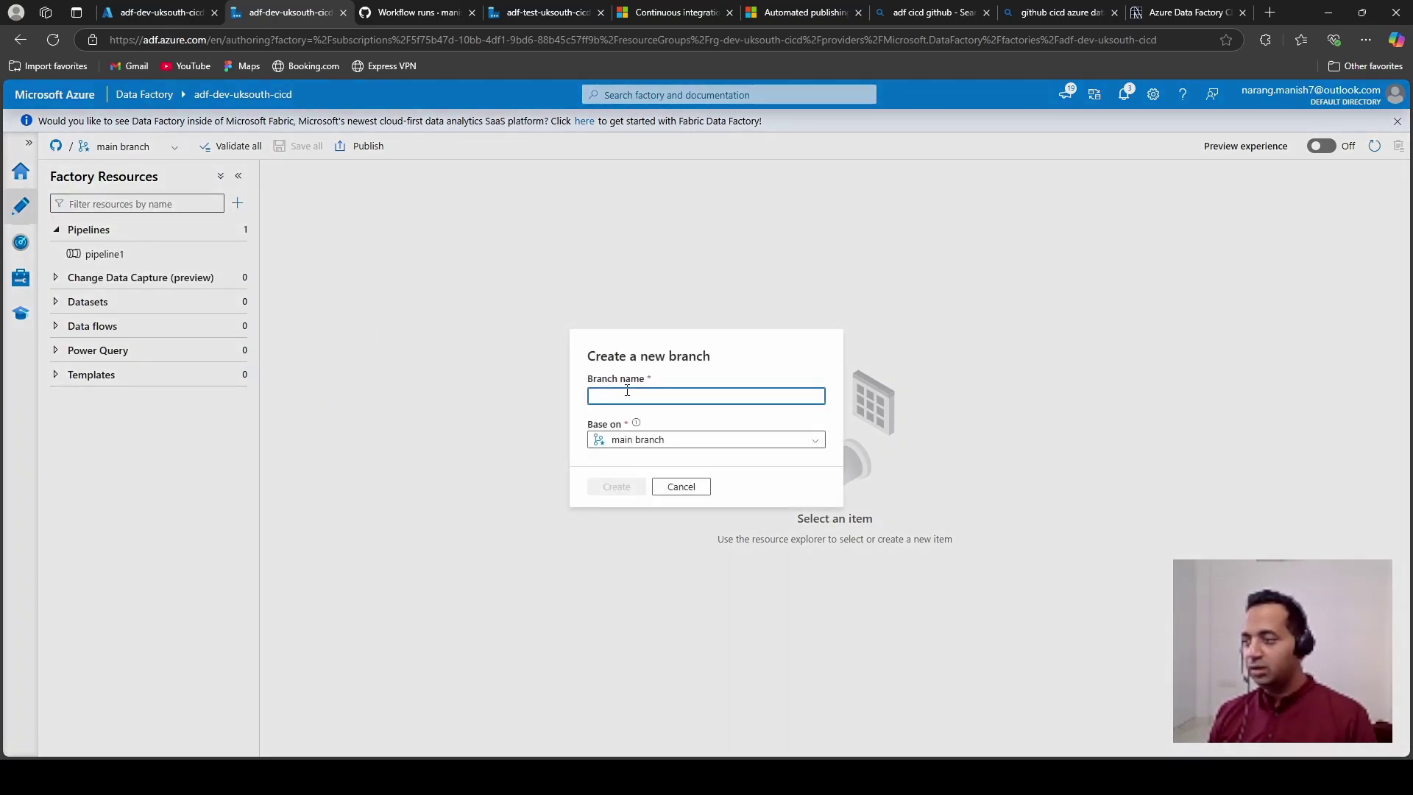
text(feat)
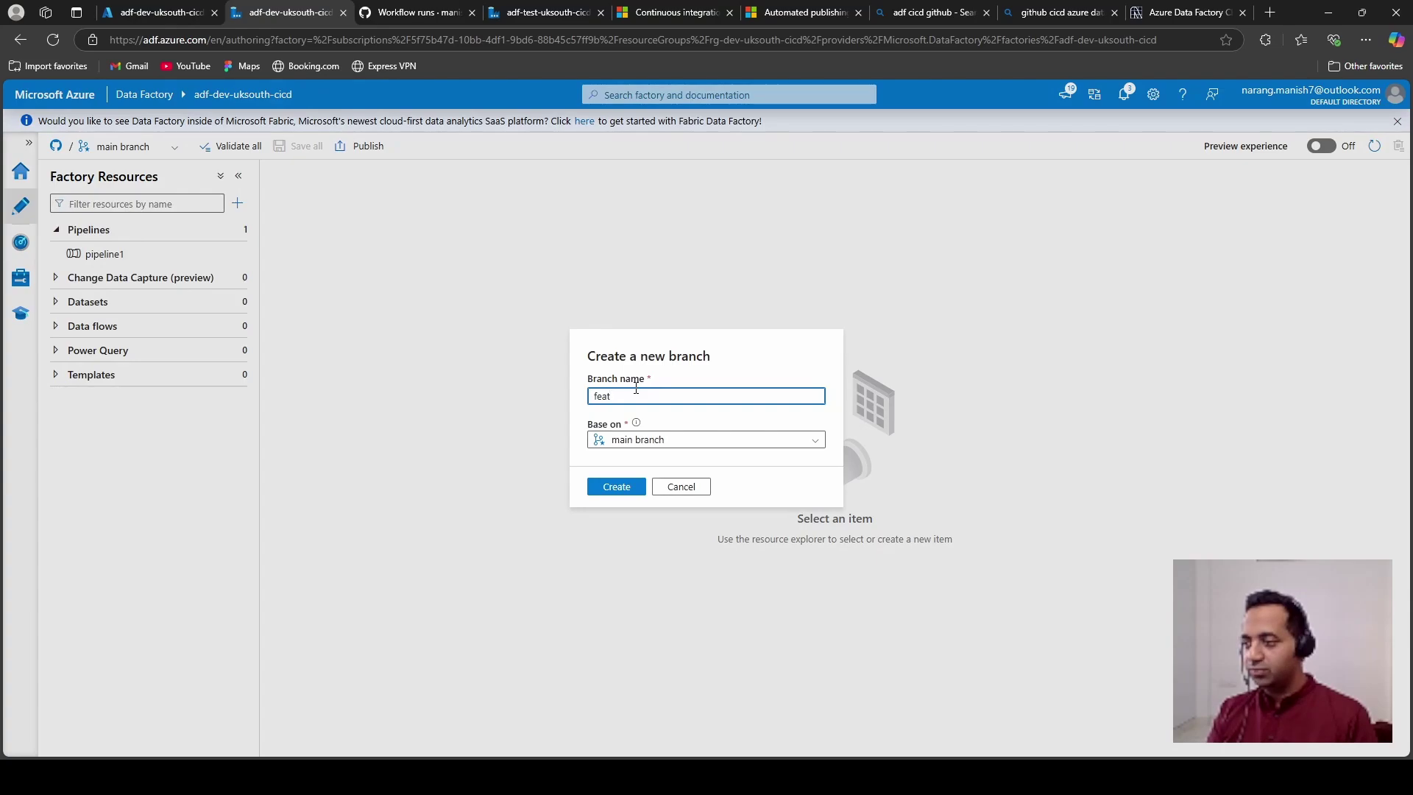
text(ure/feature1)
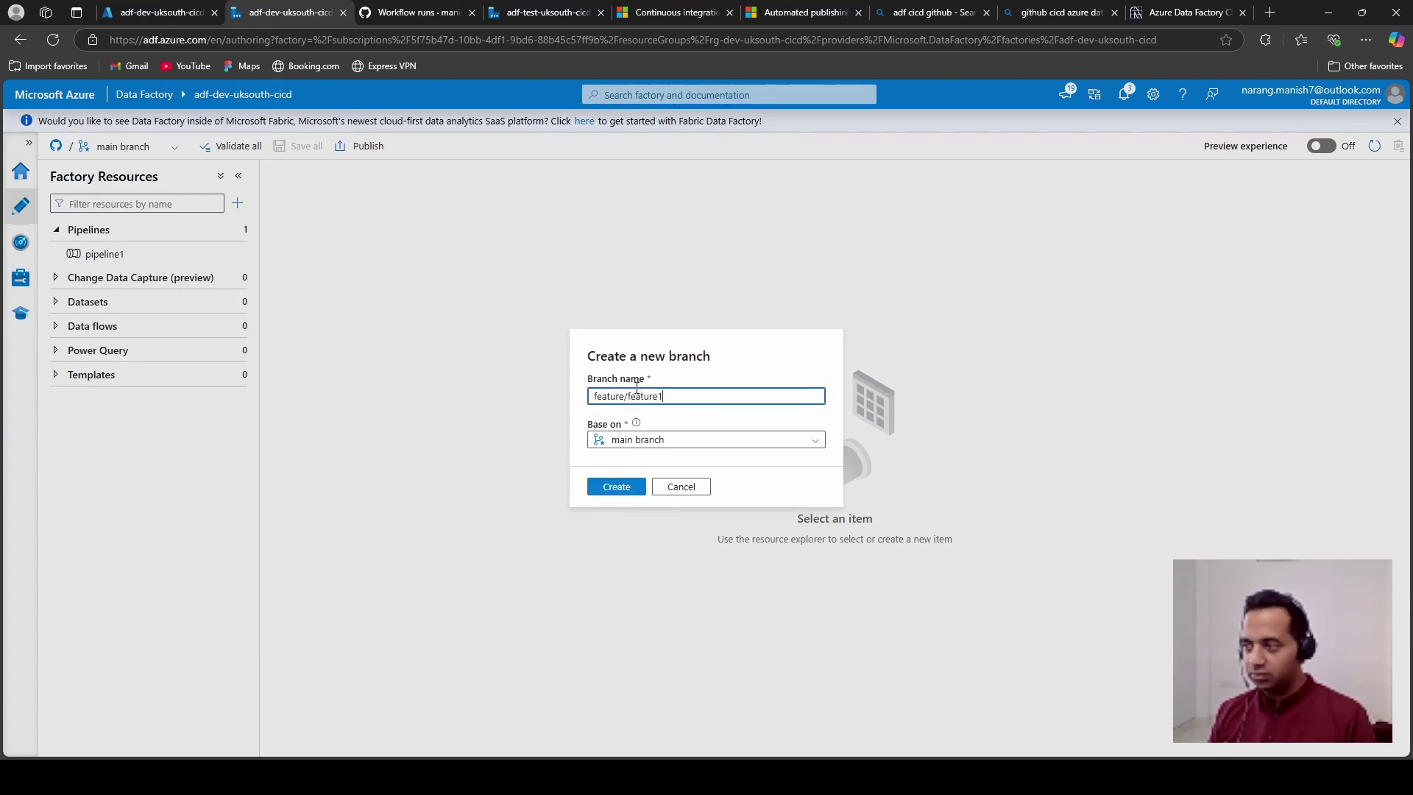
click(637, 491)
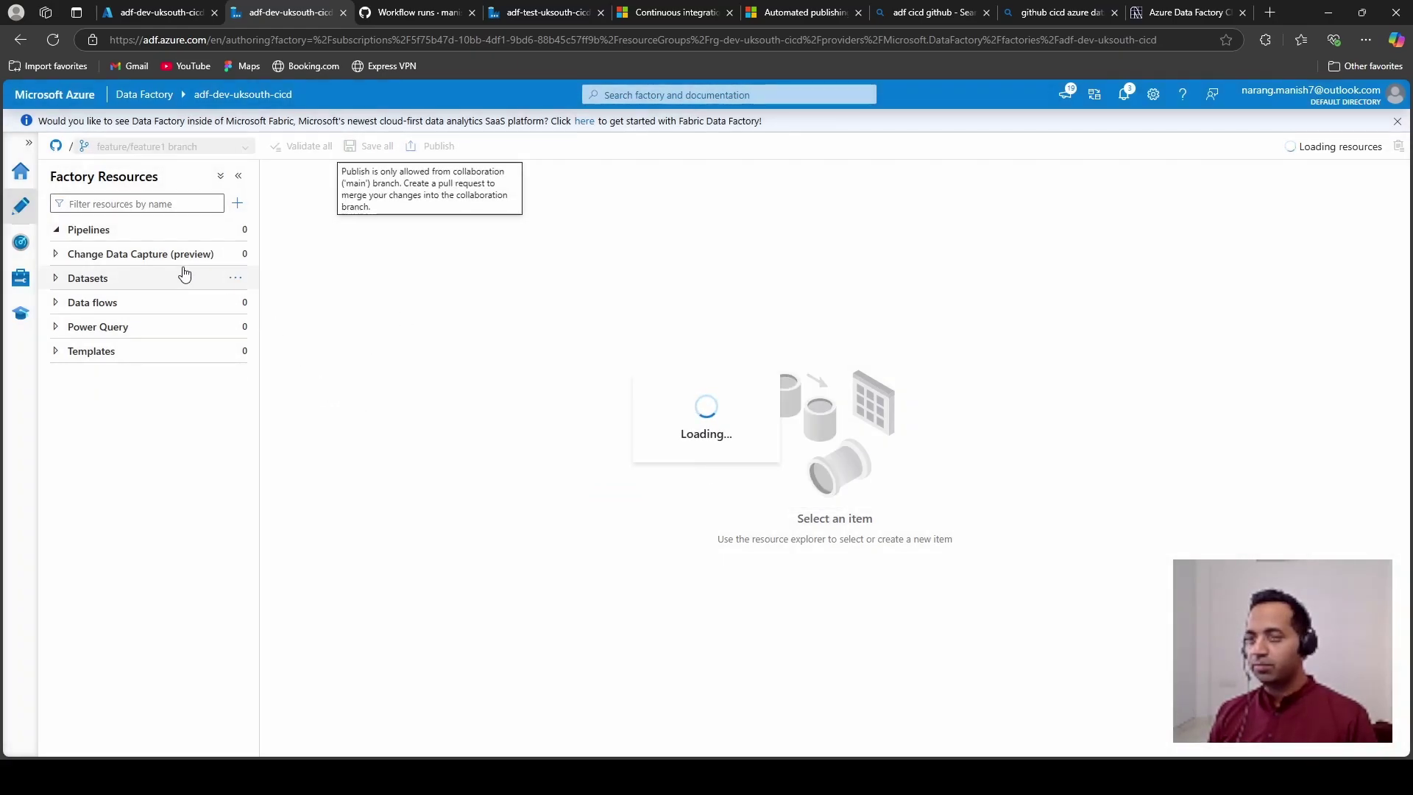
Step: Create a new pipeline in the feature/feature1 branch and place a Wait activity on its canvas
click(56, 230)
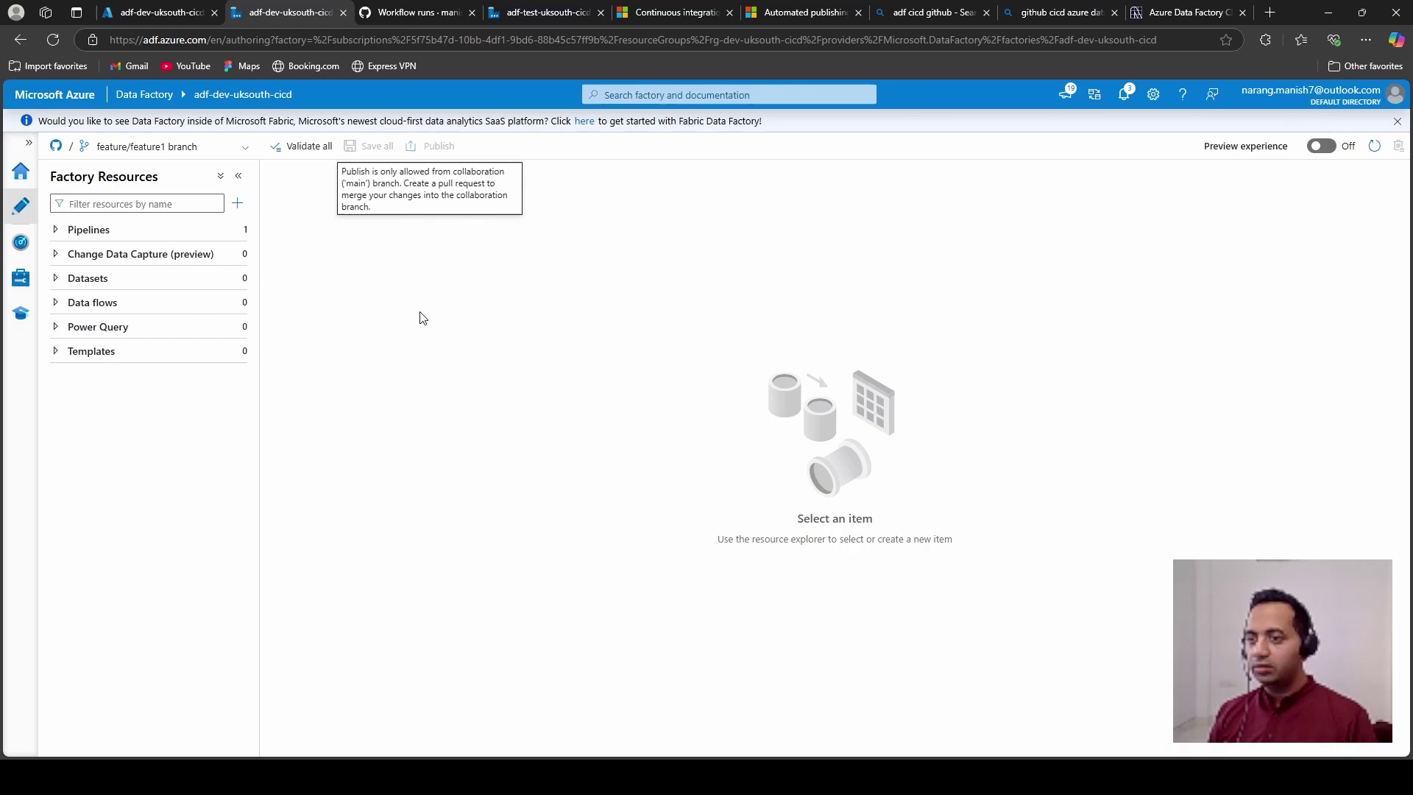
click(56, 230)
click(237, 231)
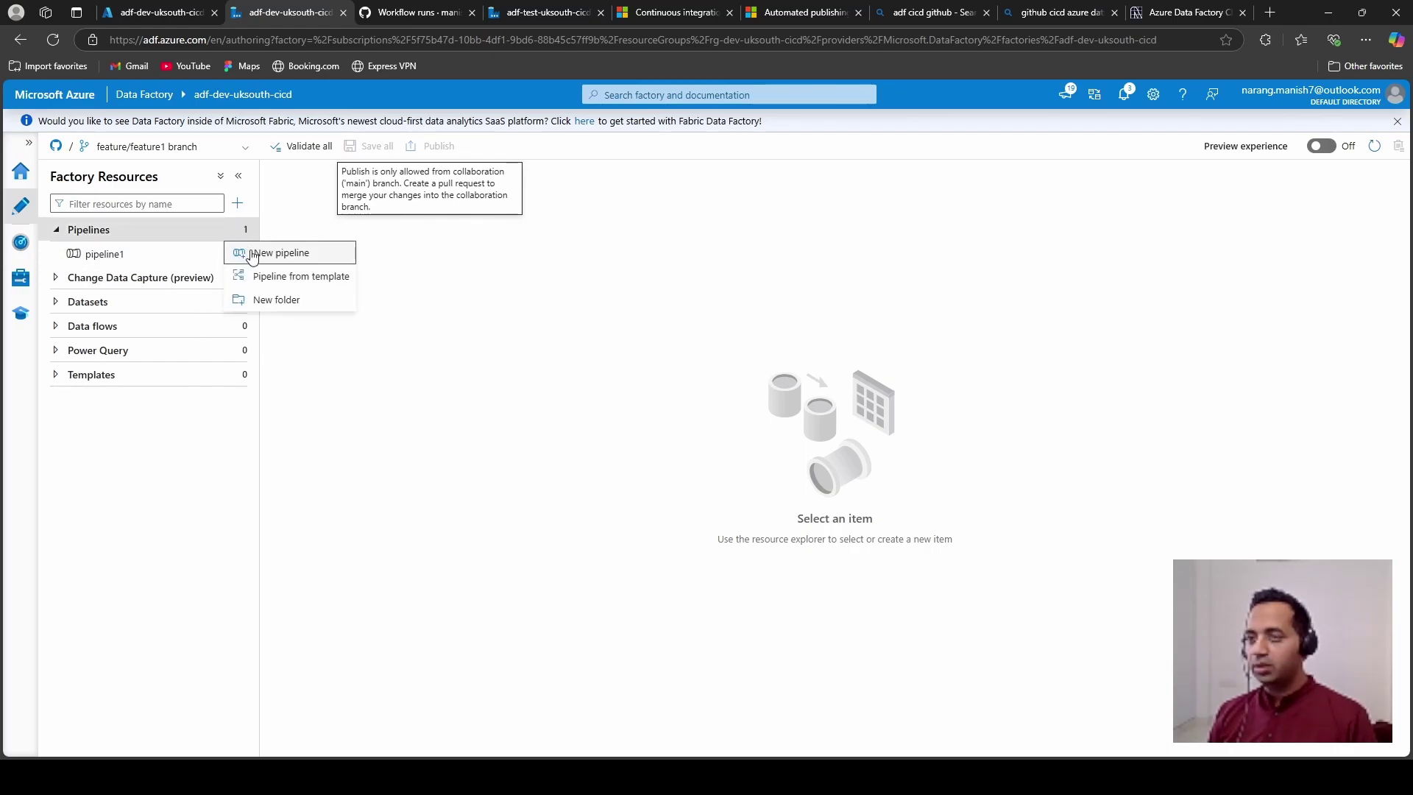
click(261, 251)
click(336, 225)
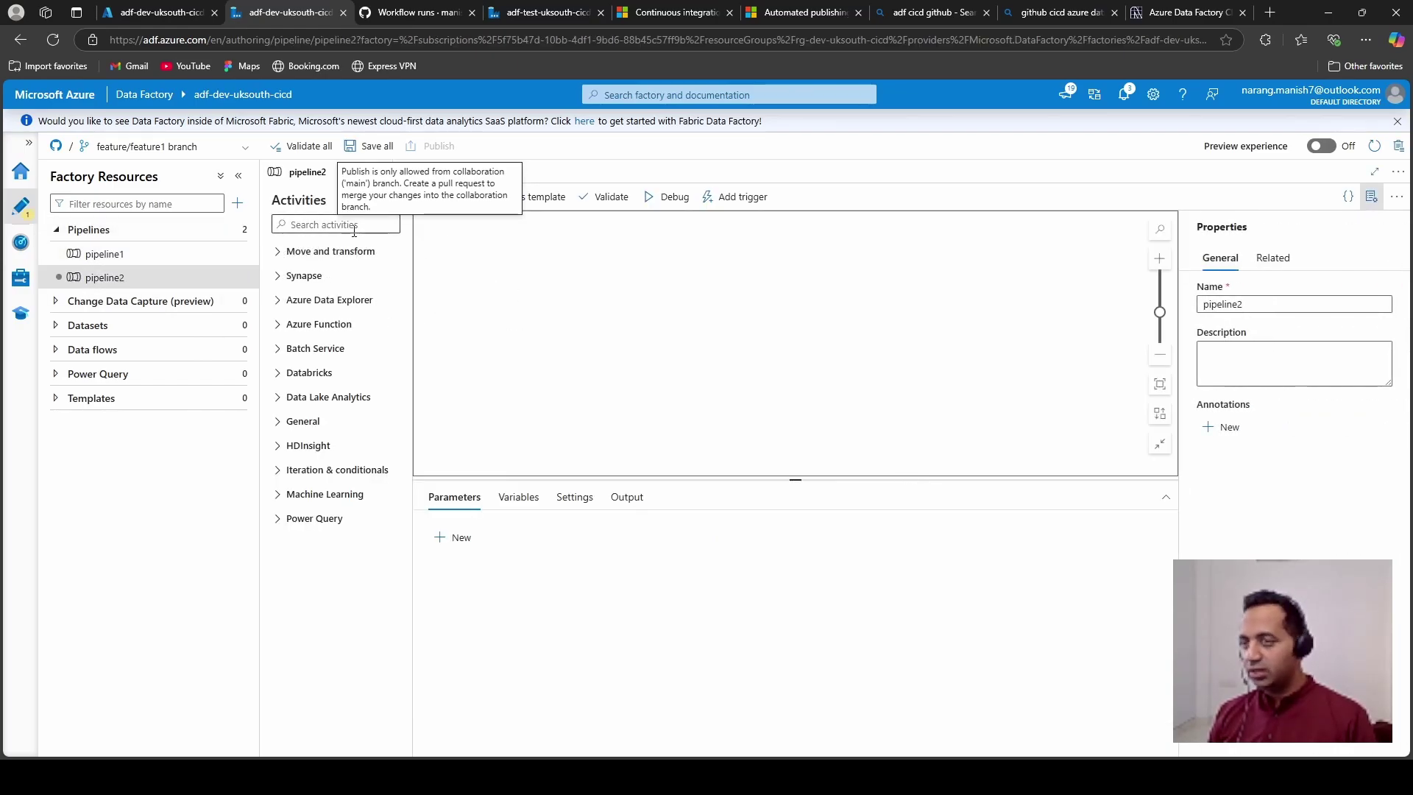
text(wait)
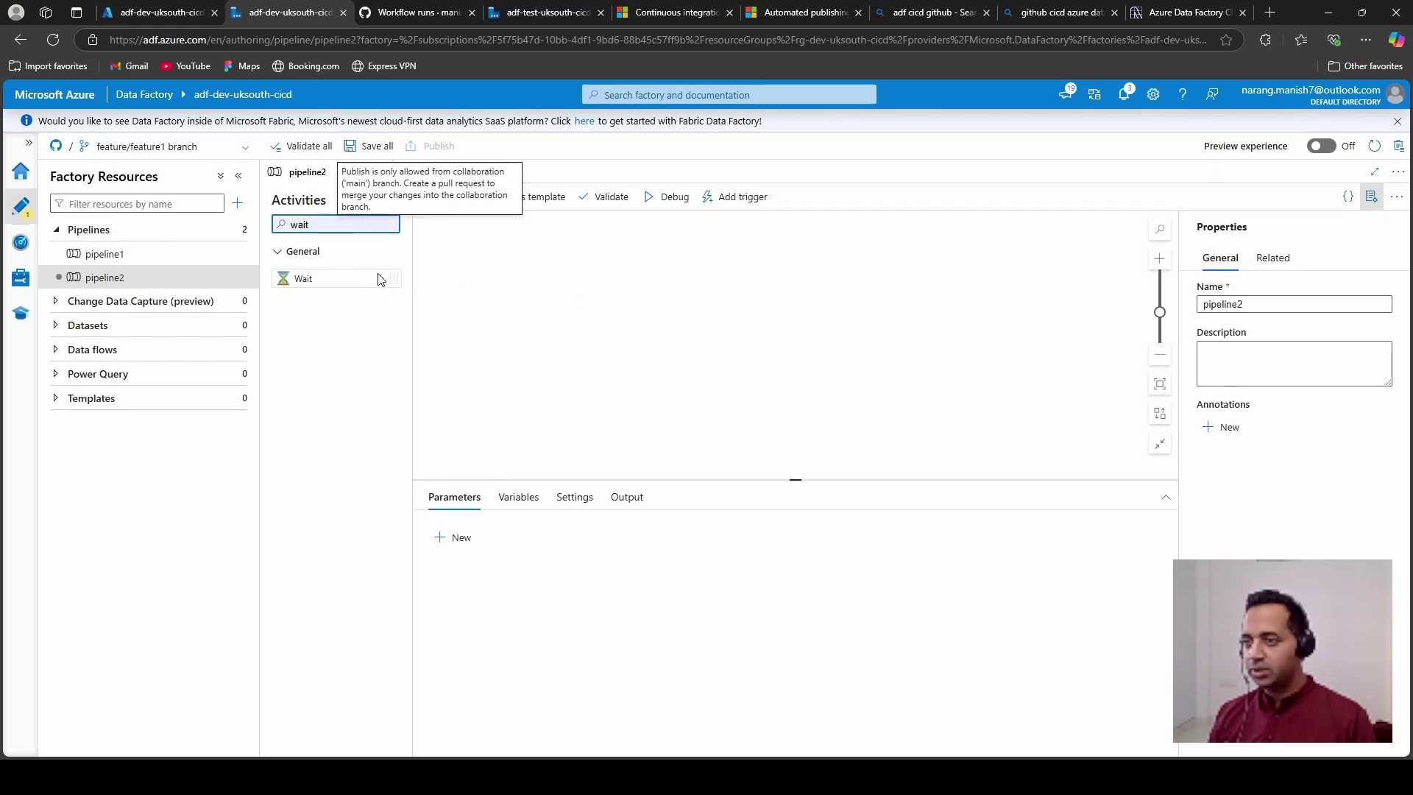
drag(648, 306, 648, 308)
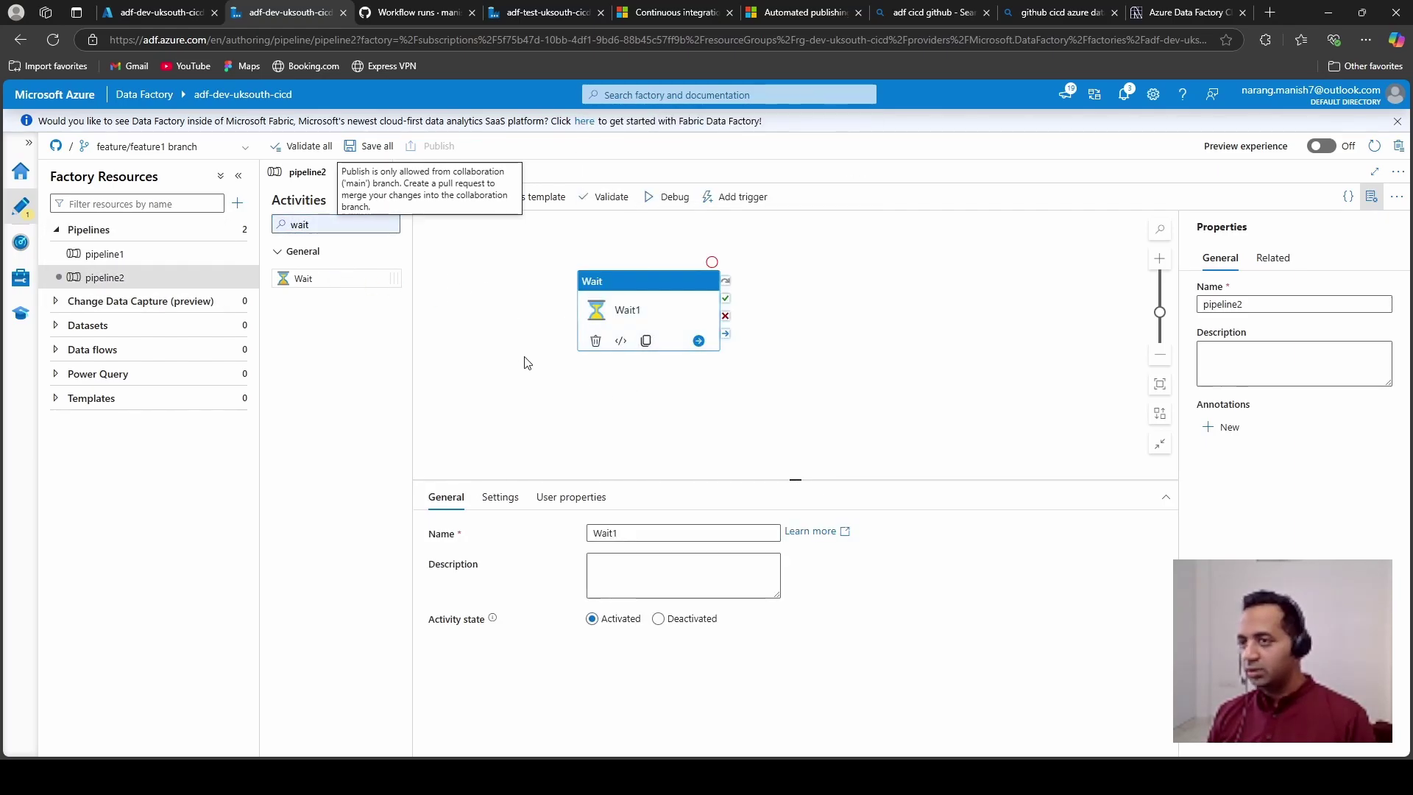
click(524, 362)
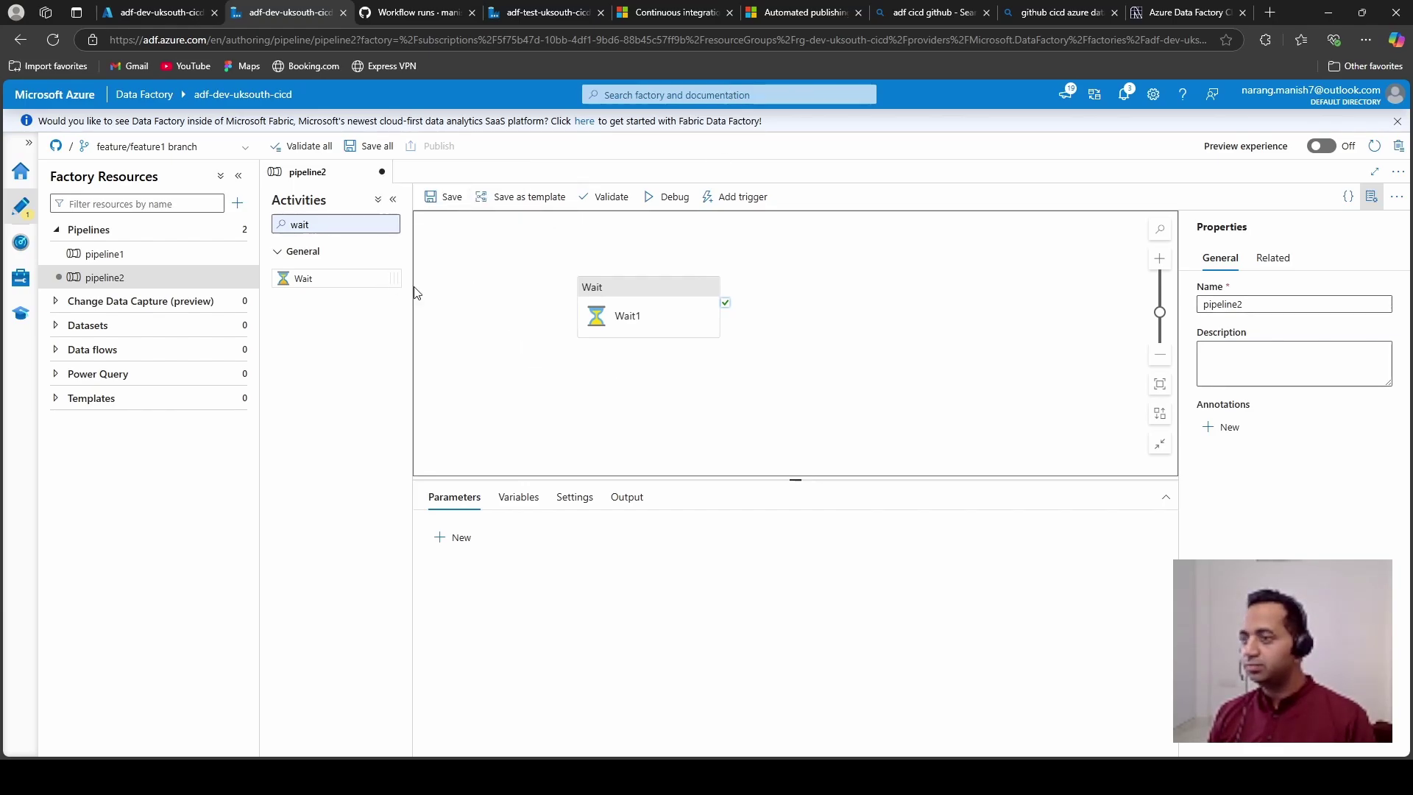
Step: Save pipeline2 to the feature branch and validate it
click(451, 197)
click(999, 738)
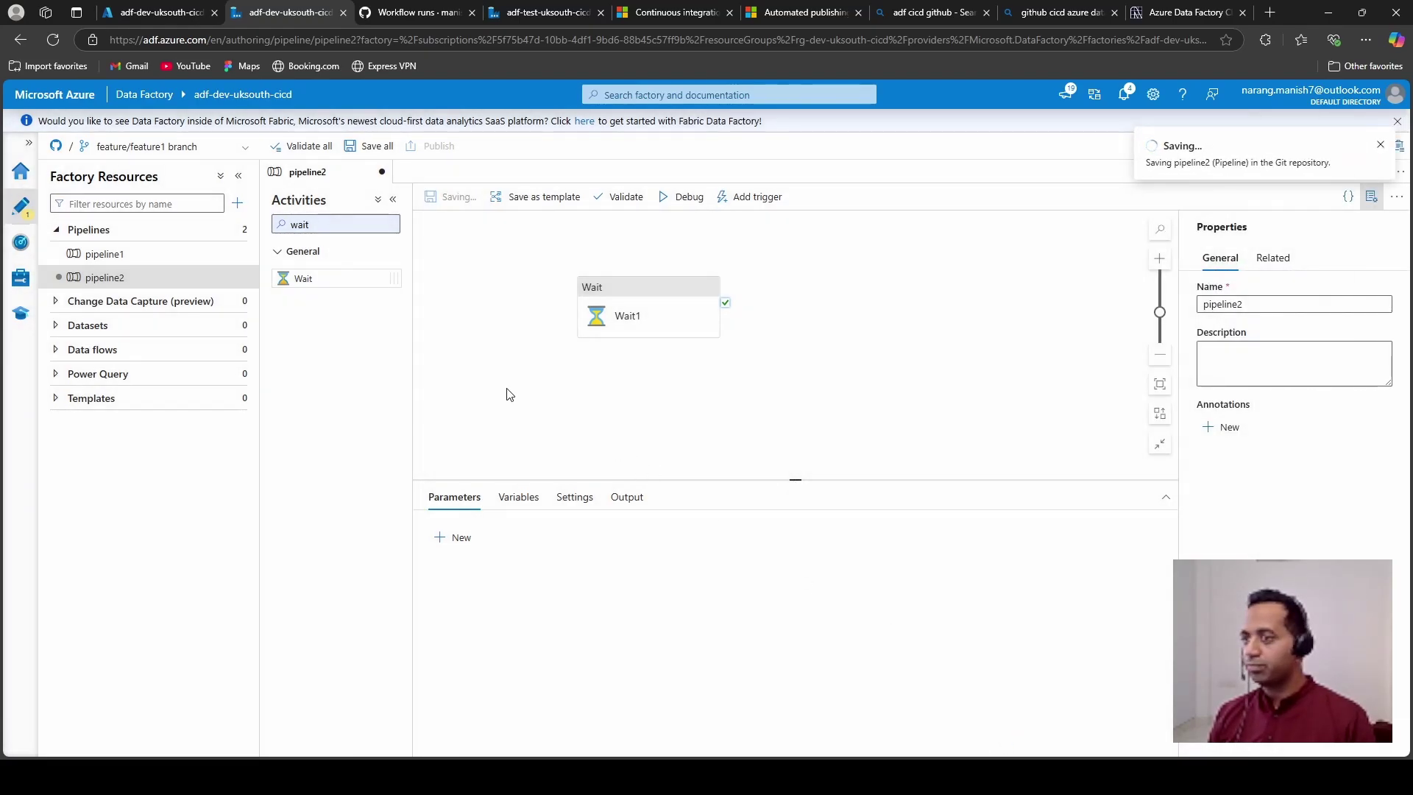
click(596, 204)
click(1141, 739)
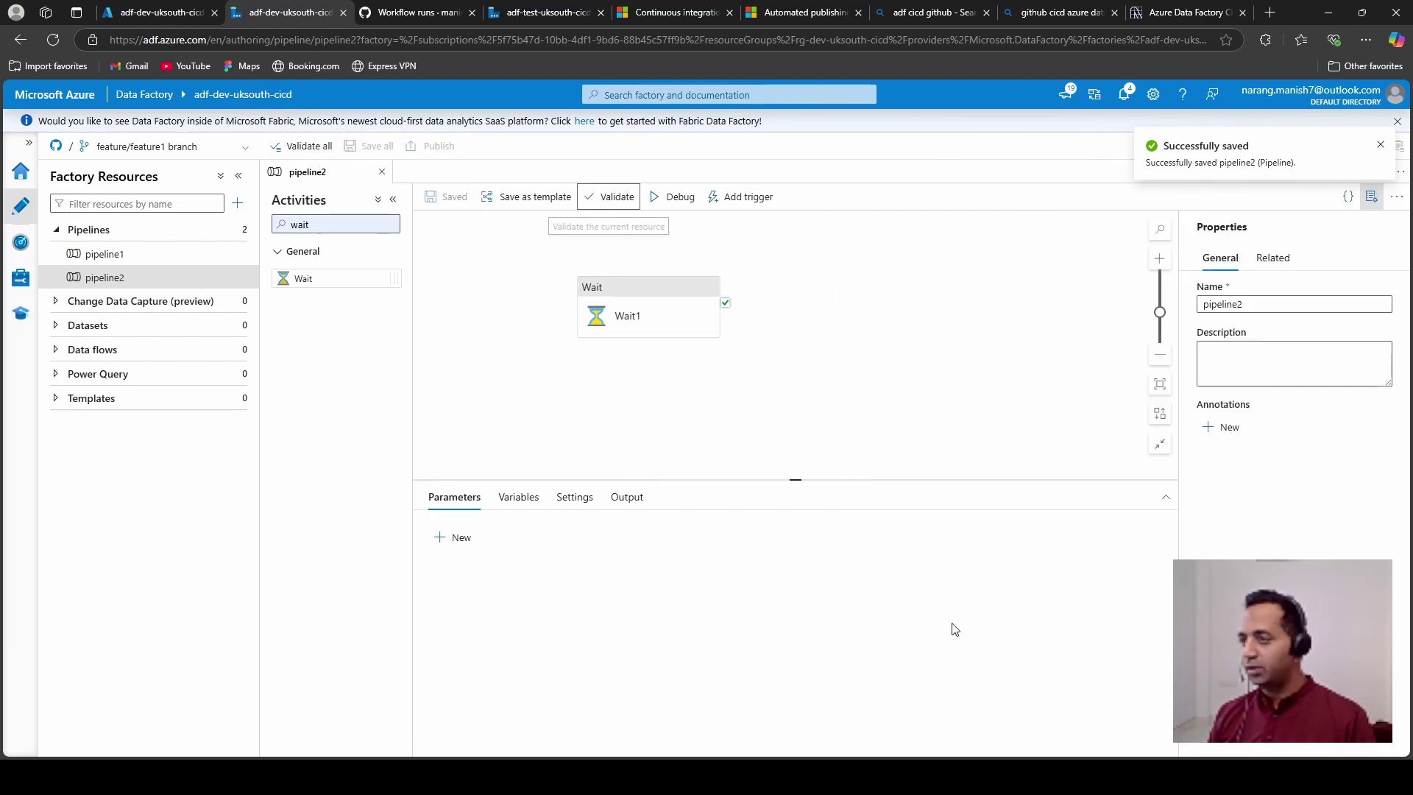
click(466, 290)
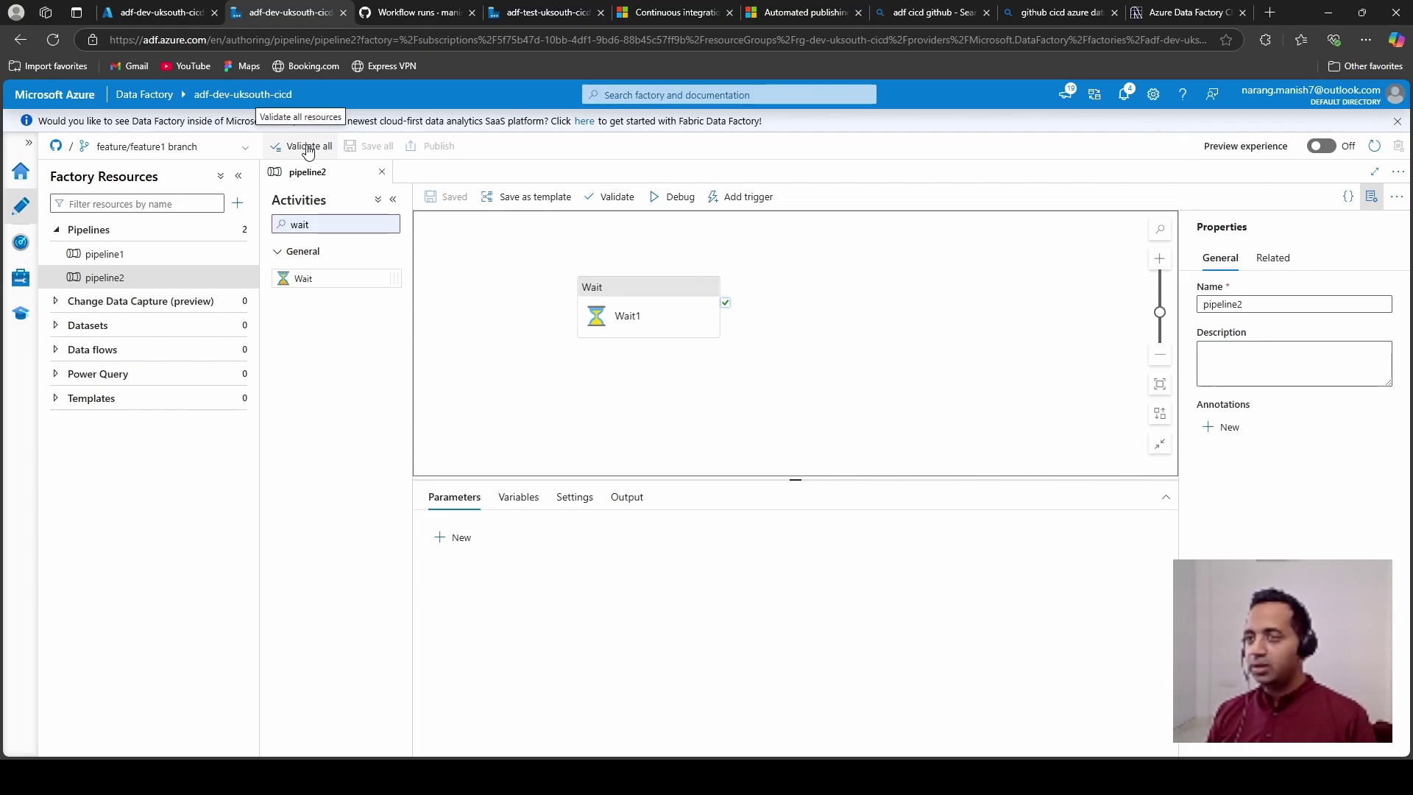
Step: Create a GitHub pull request from feature/feature1 into main, keeping the suggested title and entering the description "asdfsdfdf"
click(191, 150)
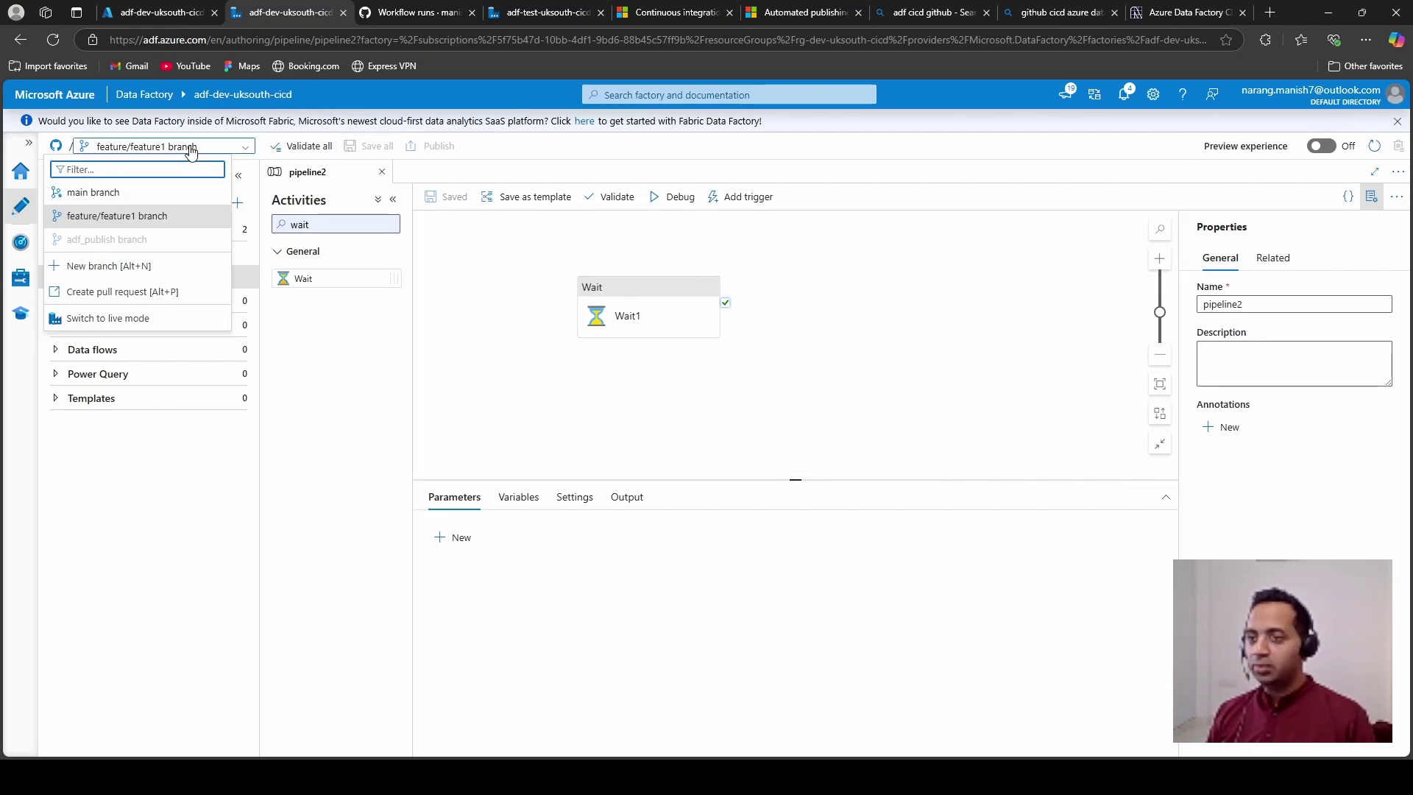
click(169, 291)
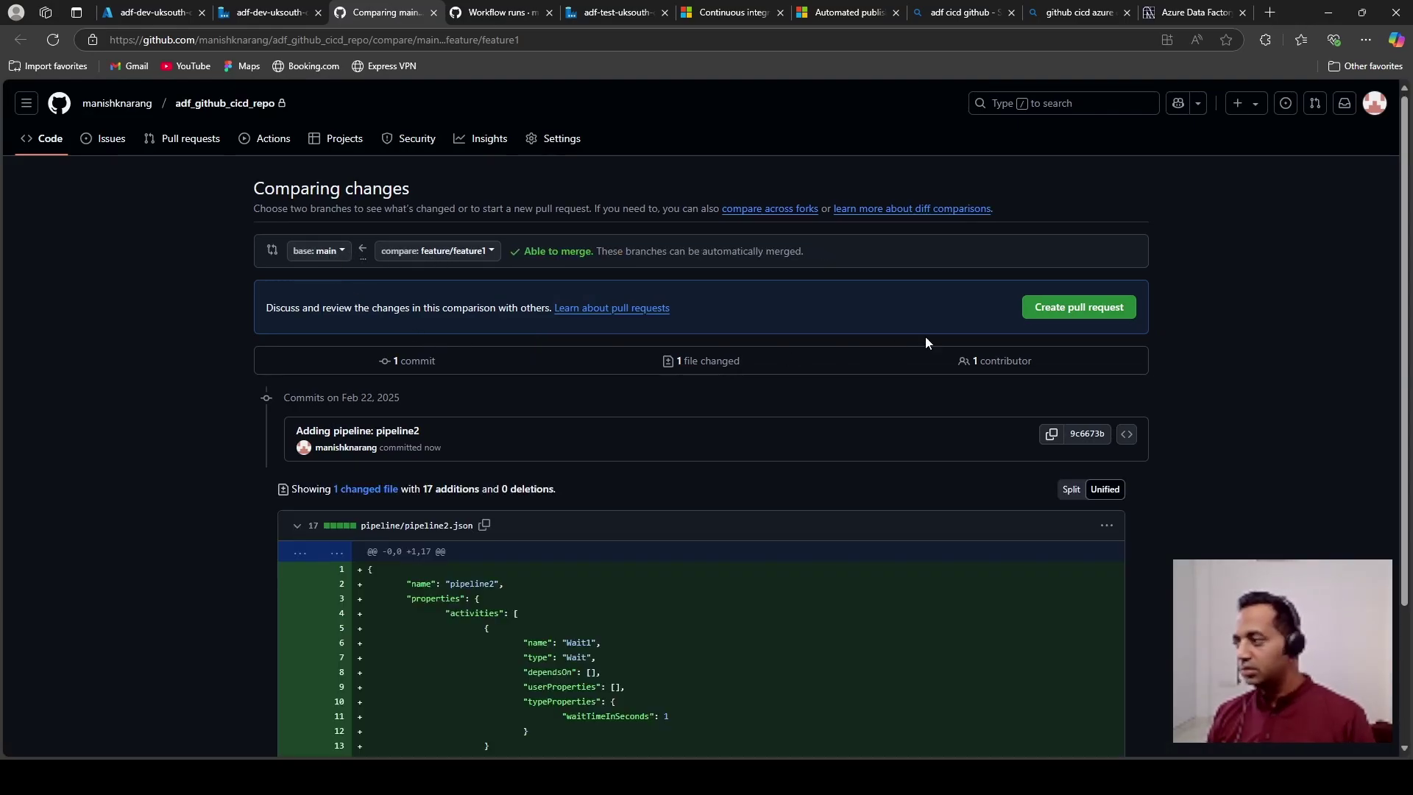
click(1071, 308)
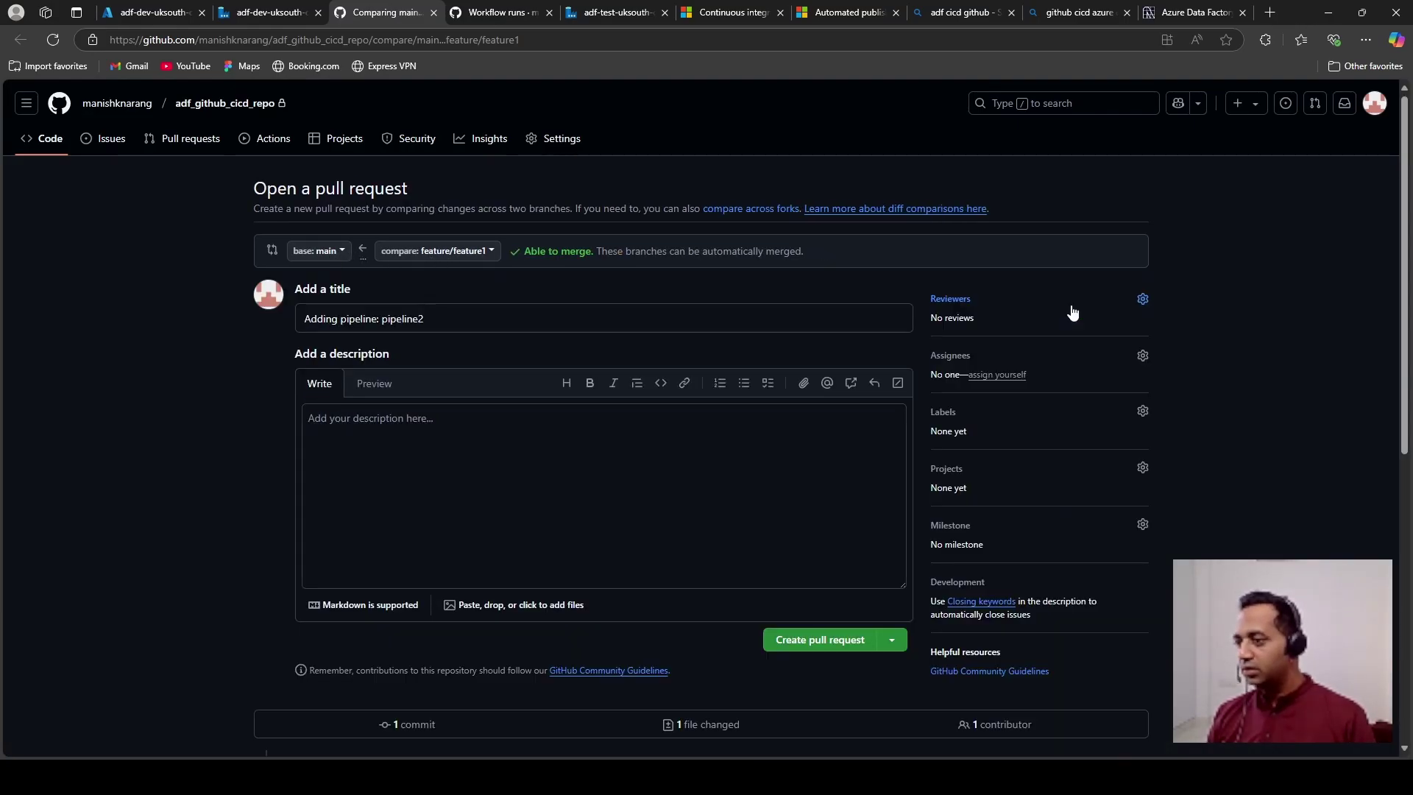
click(449, 474)
text(asdfsdfdf)
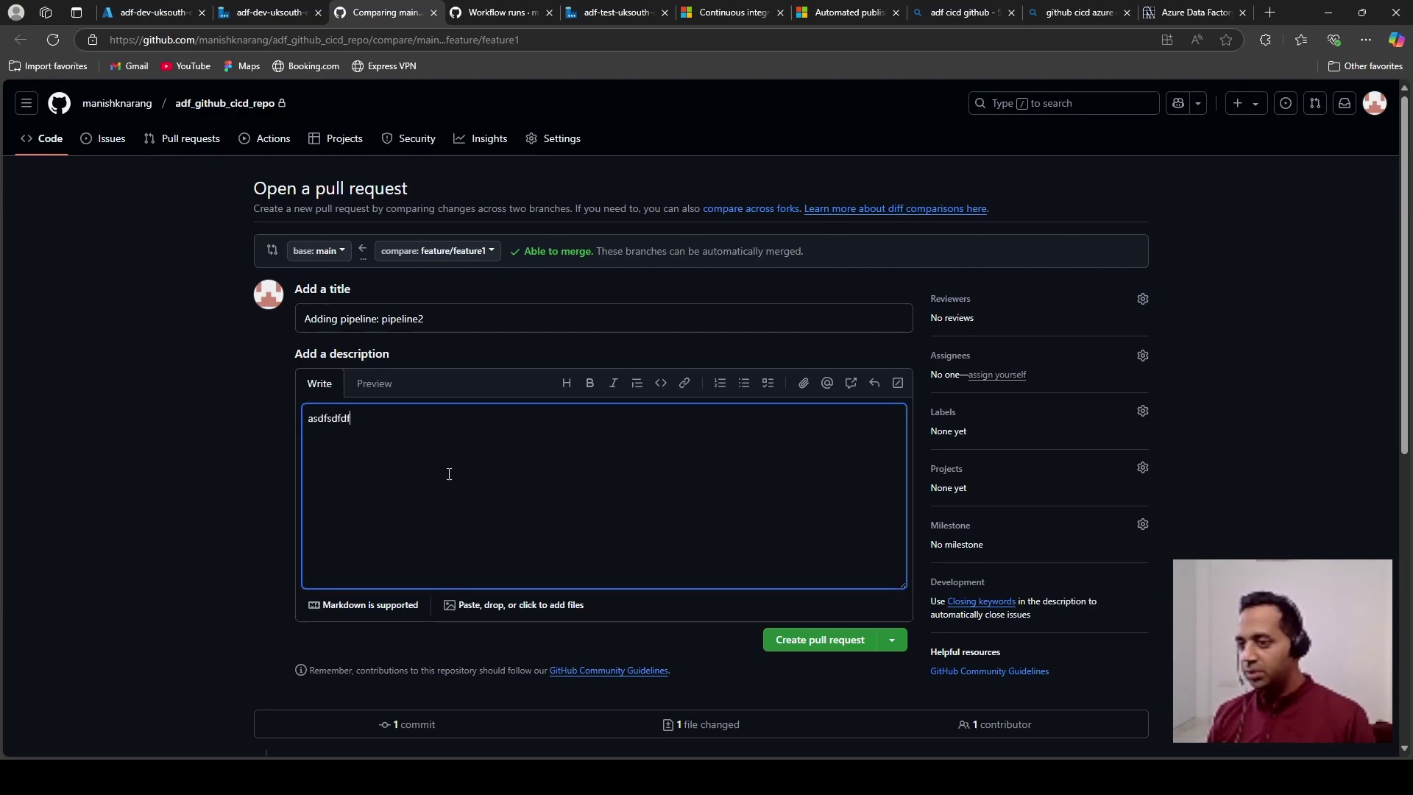
scroll(556, 497, down, 1)
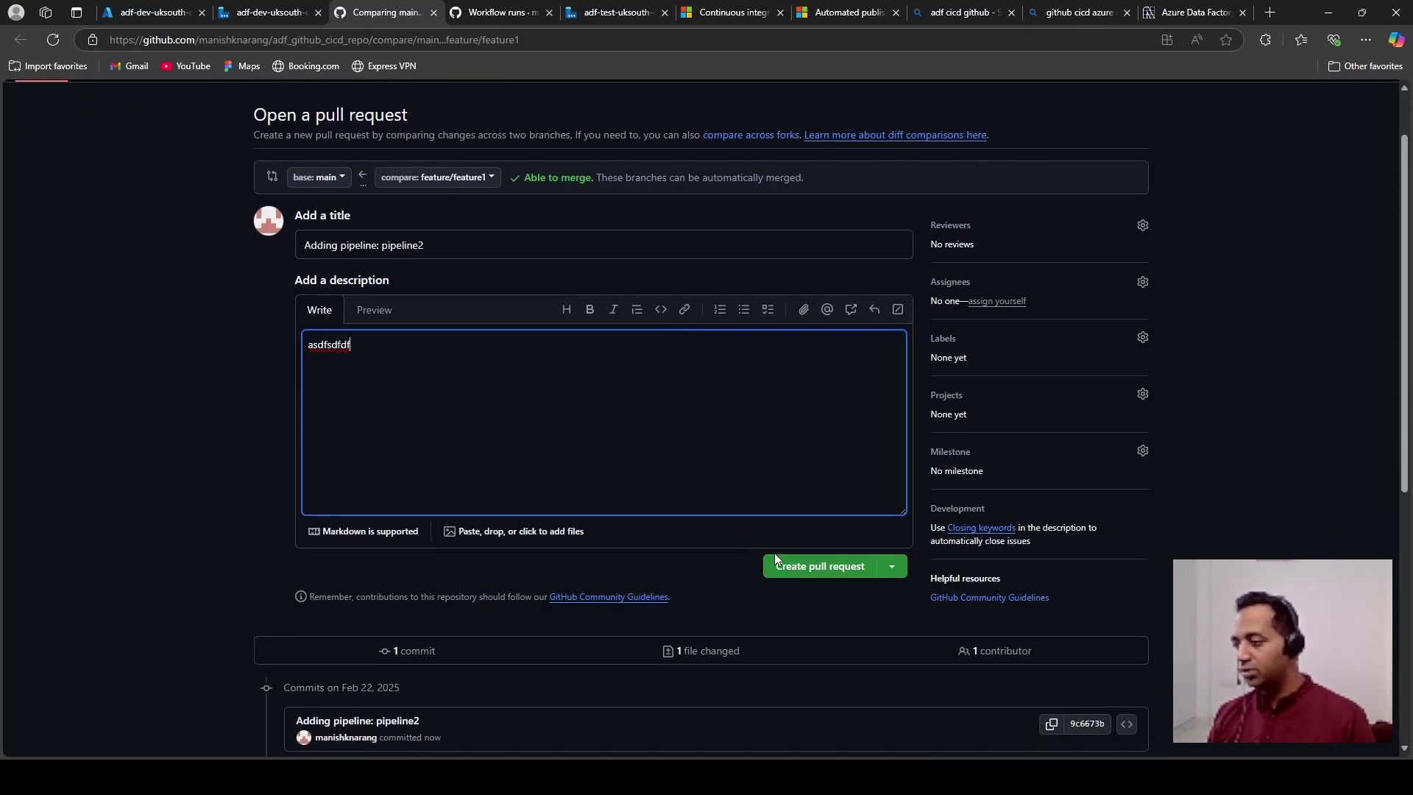
click(835, 571)
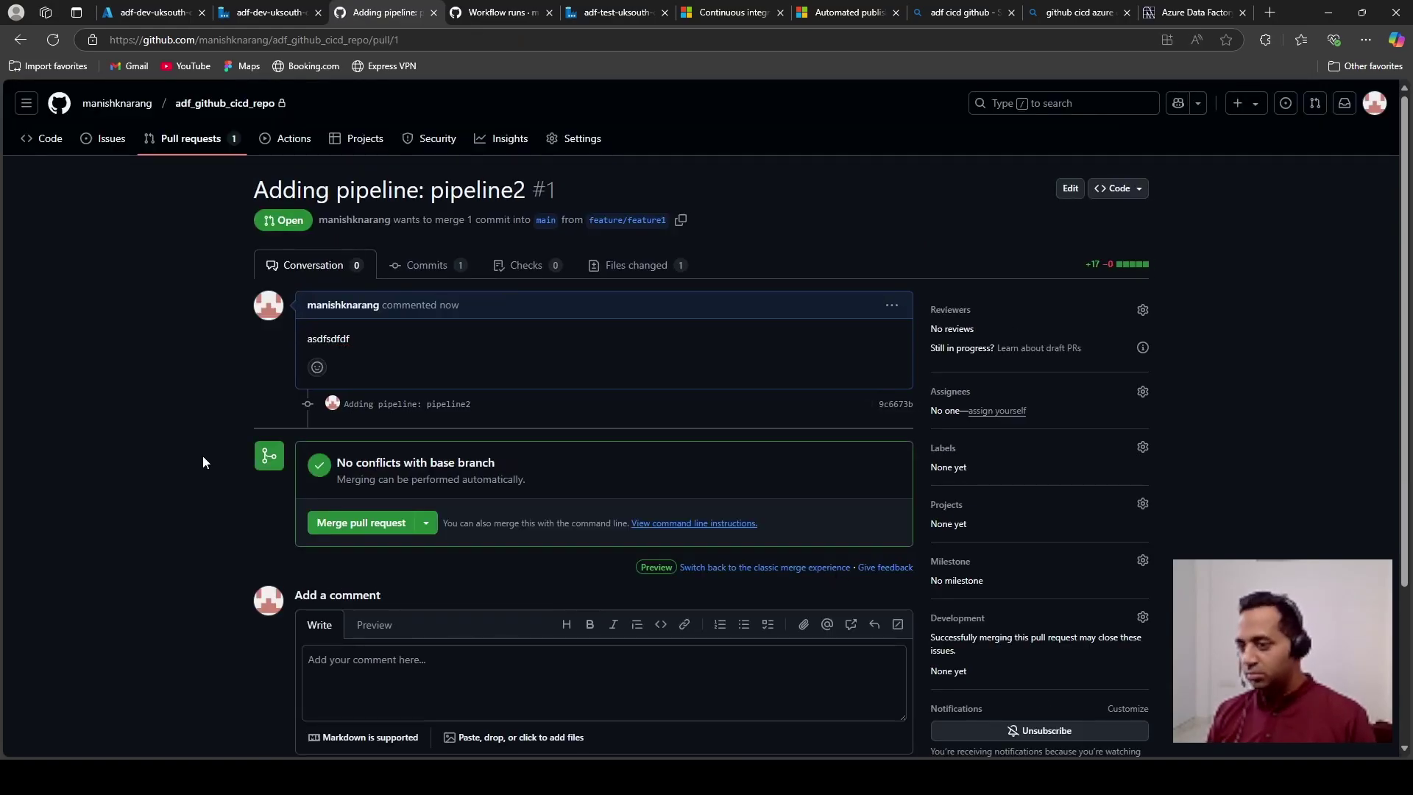
Step: Merge the pull request into main with the default commit message and delete the feature/feature1 branch
scroll(203, 457, down, 1)
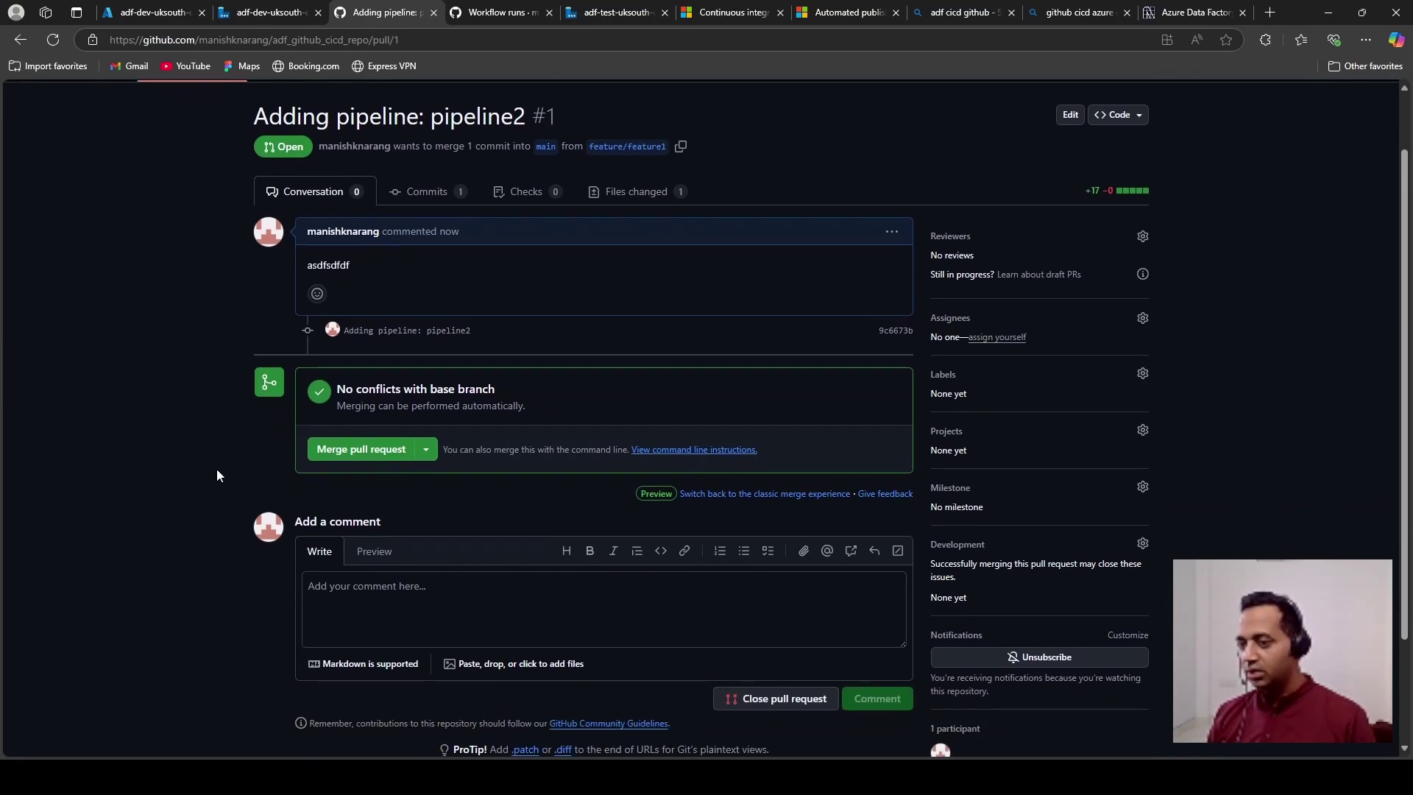
scroll(158, 466, down, 1)
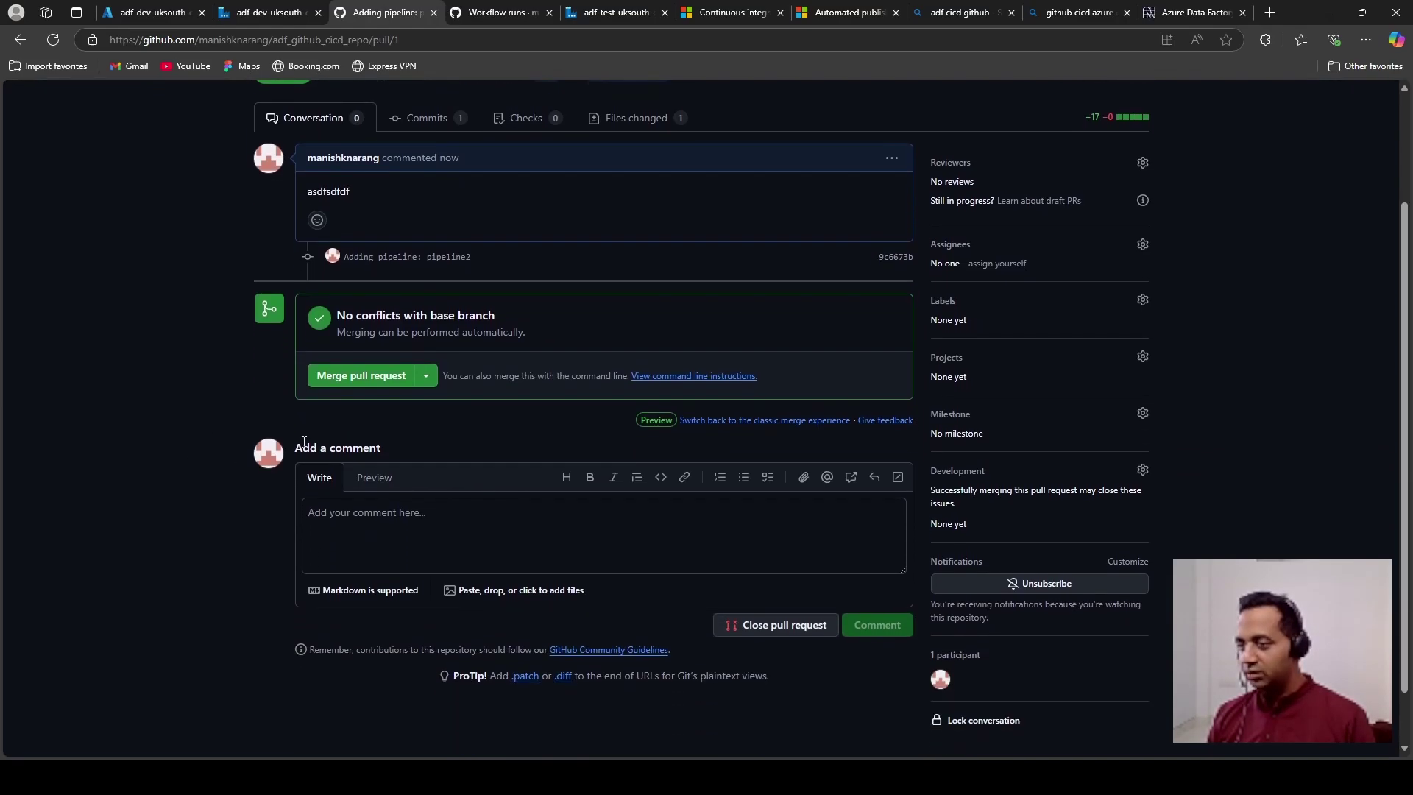
click(377, 383)
scroll(227, 510, down, 1)
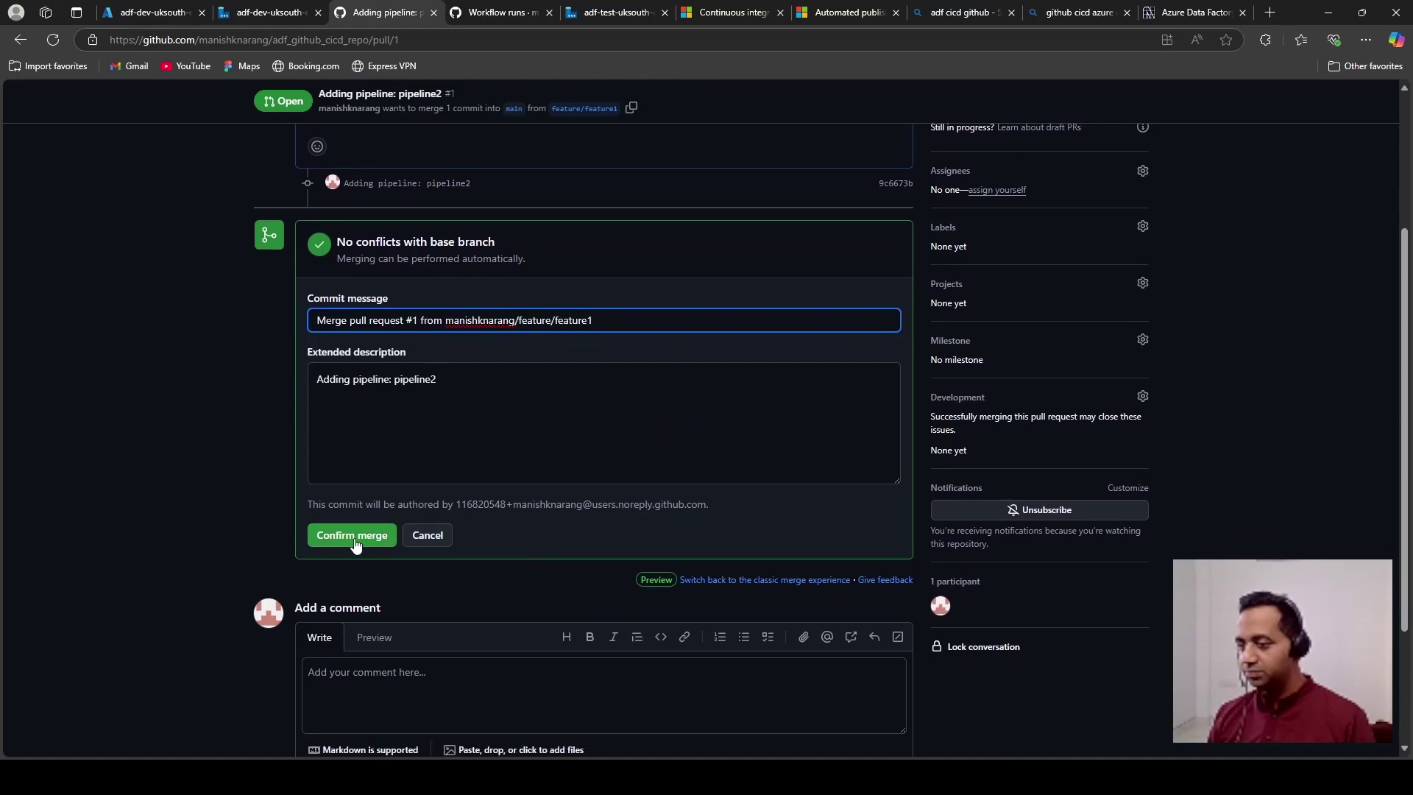
click(354, 541)
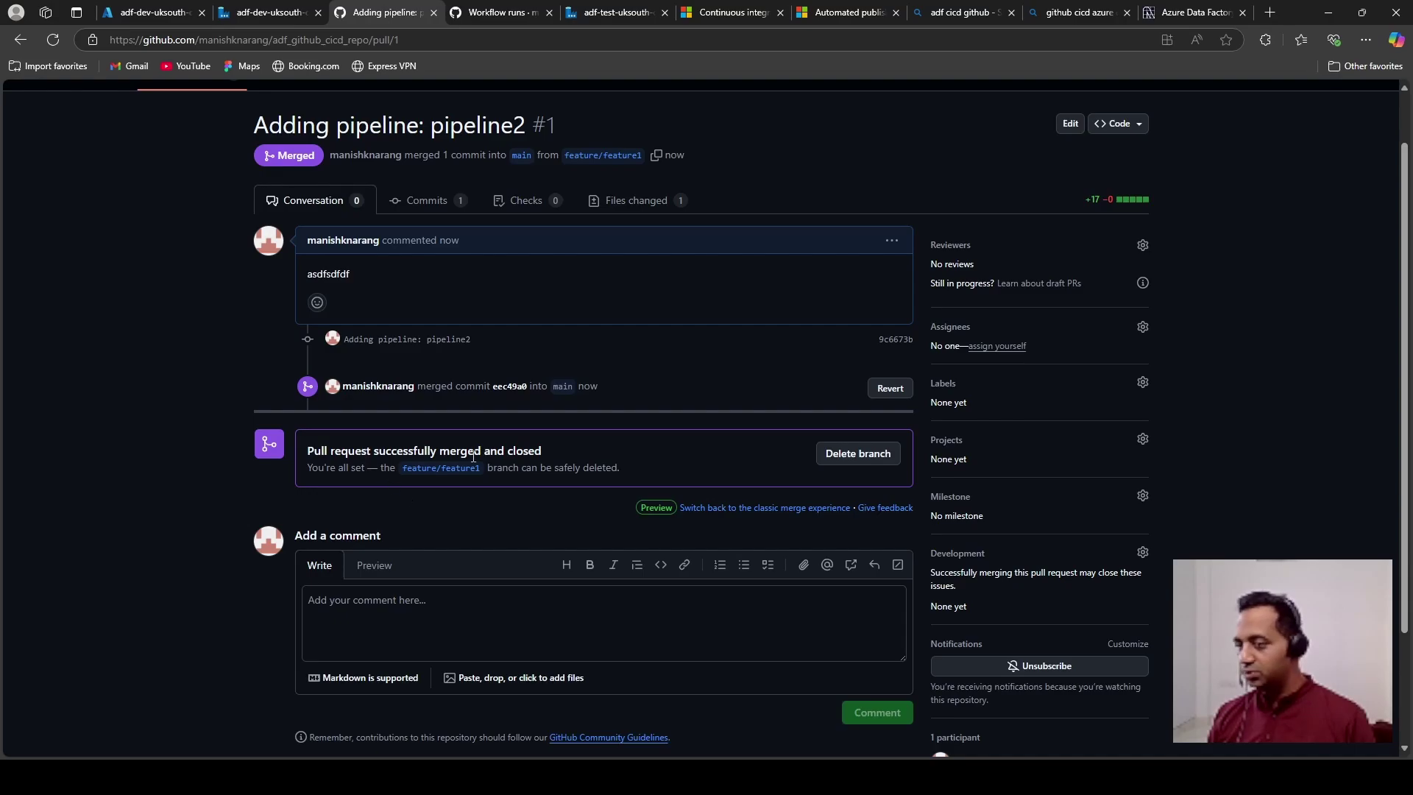
click(866, 457)
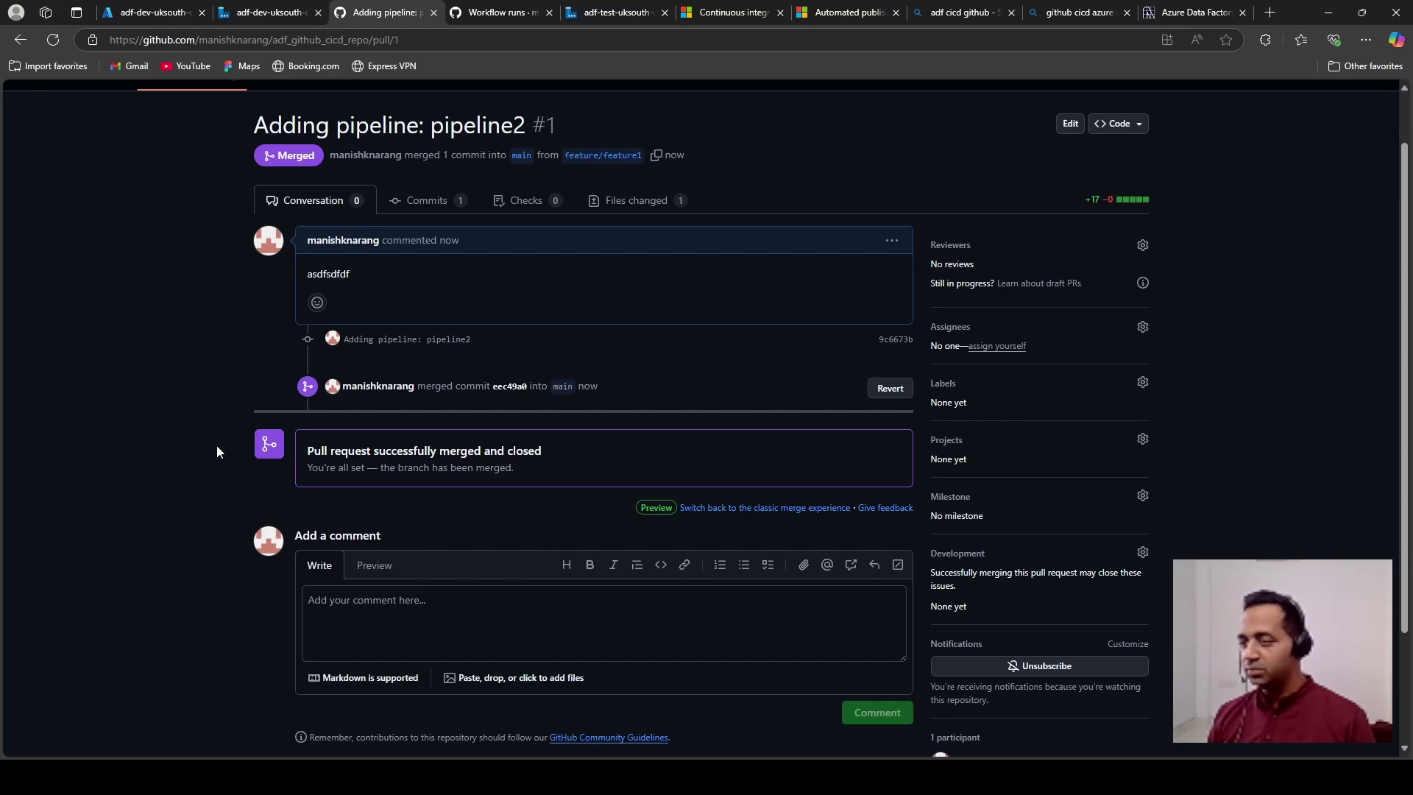
Step: Return to the adf-dev-uksouth-cicd Data Factory Studio and set its working branch to the existing main branch
click(153, 13)
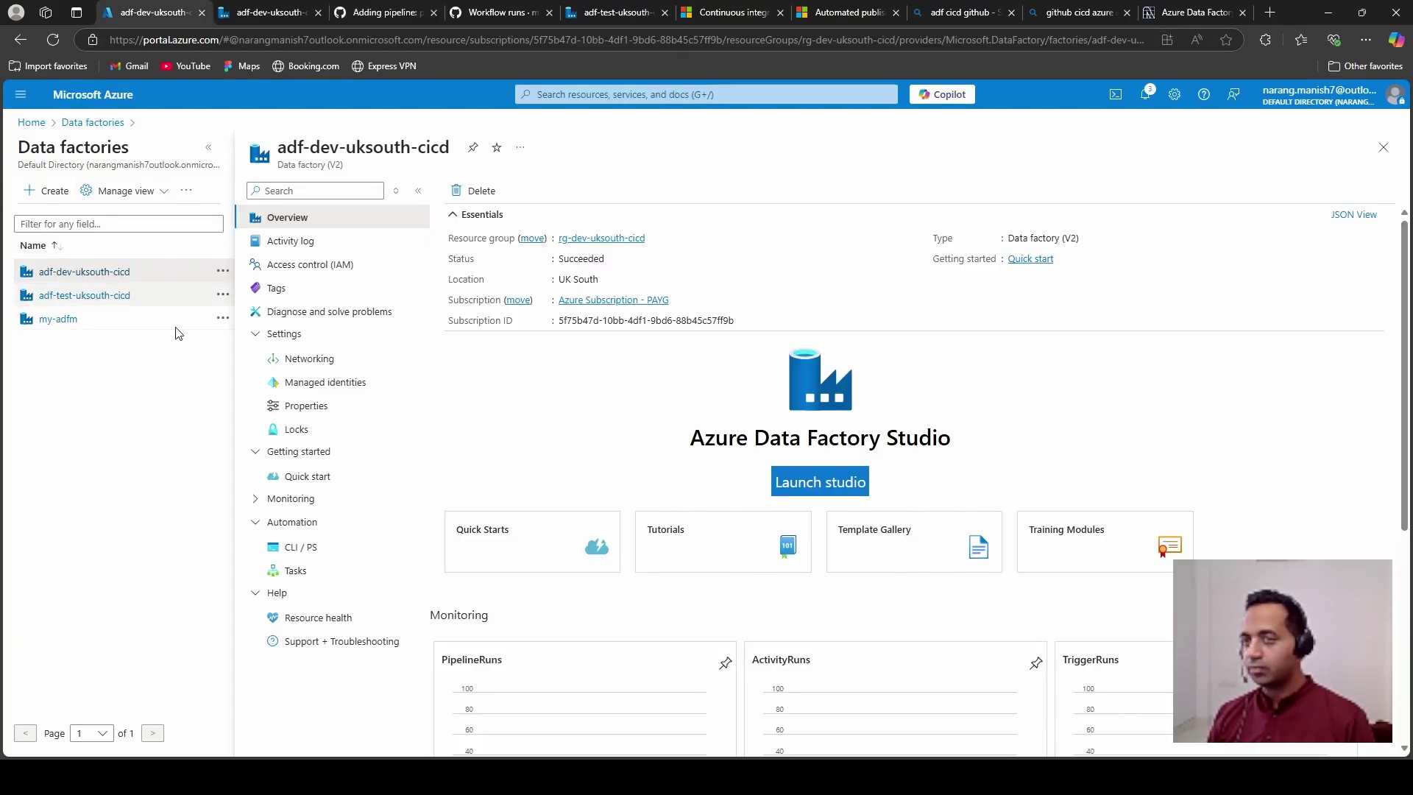
click(257, 9)
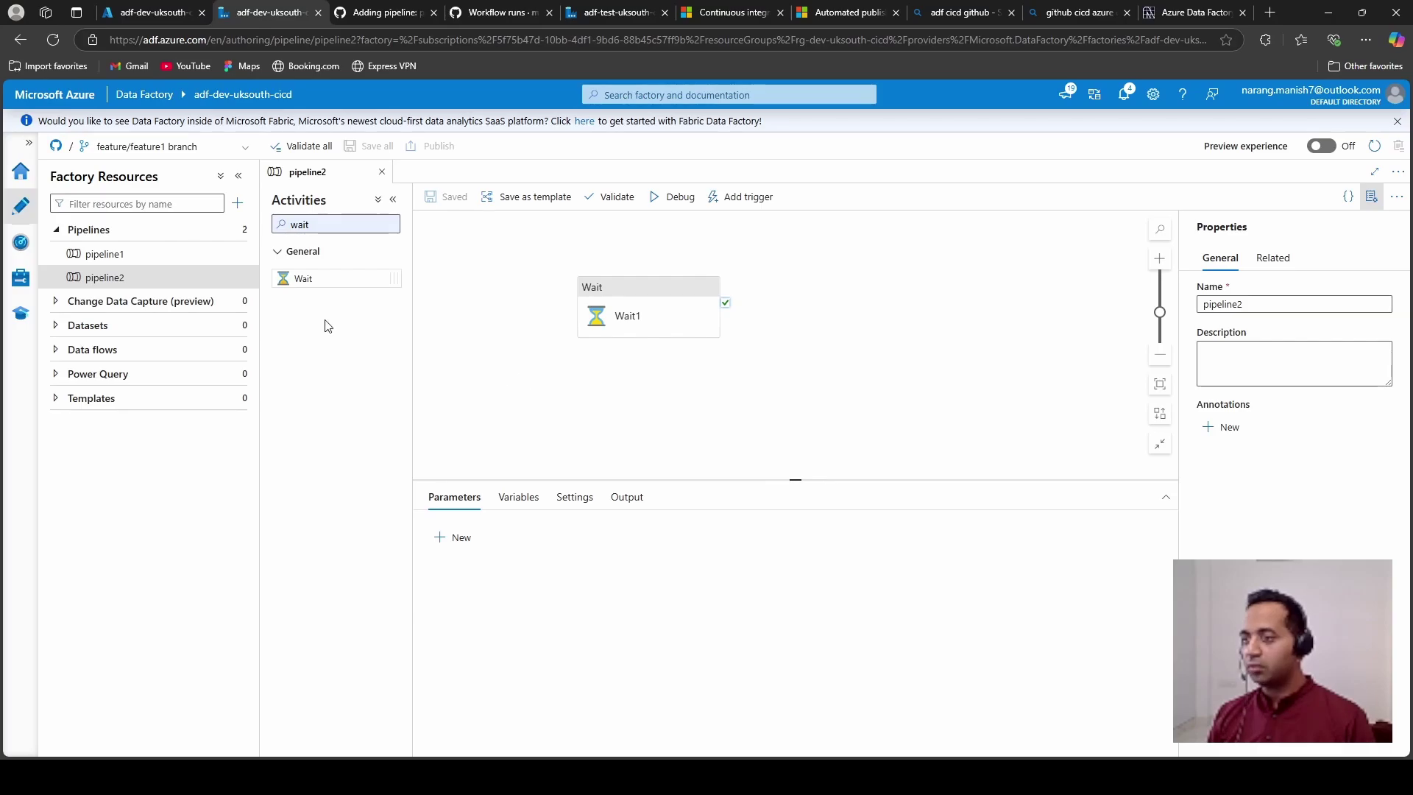
click(21, 172)
click(18, 213)
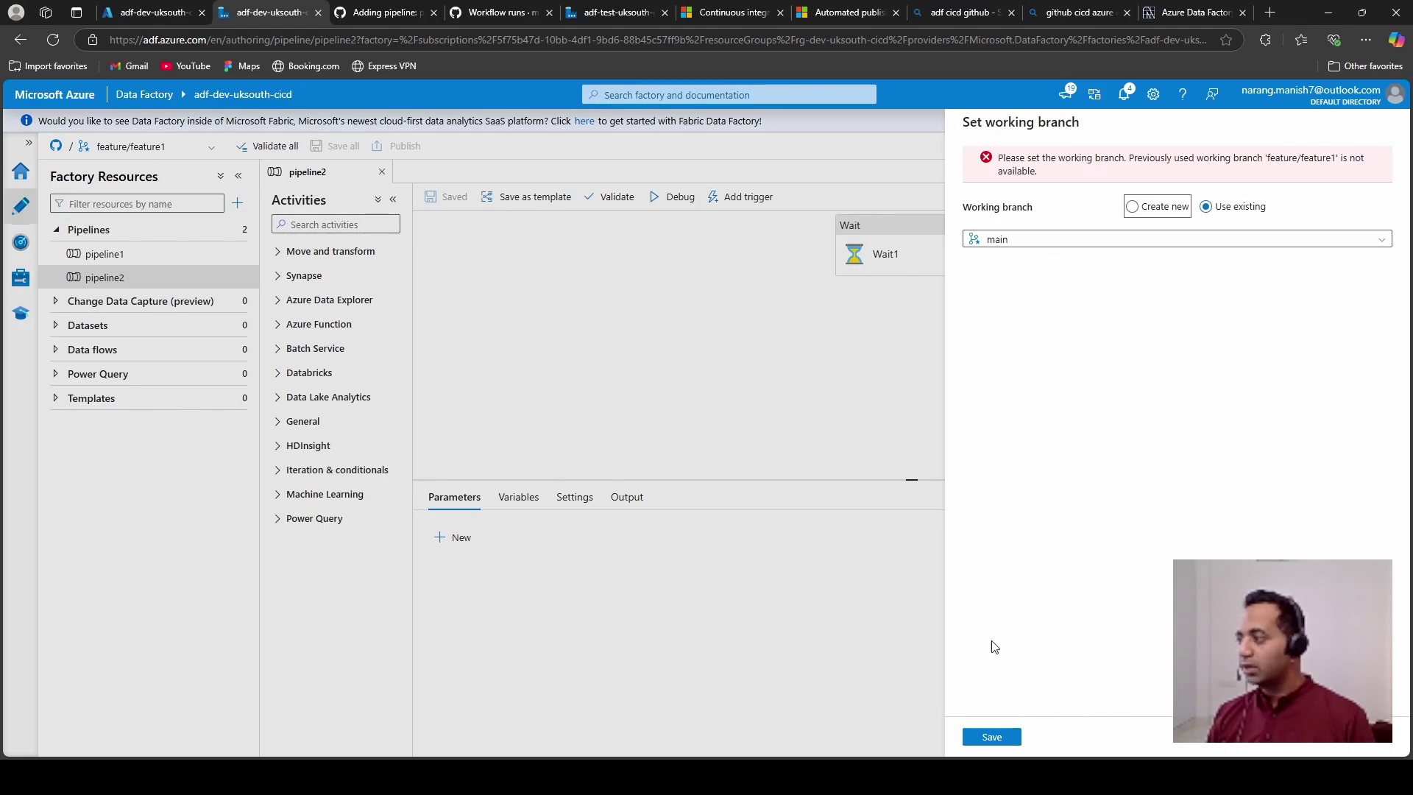
click(990, 738)
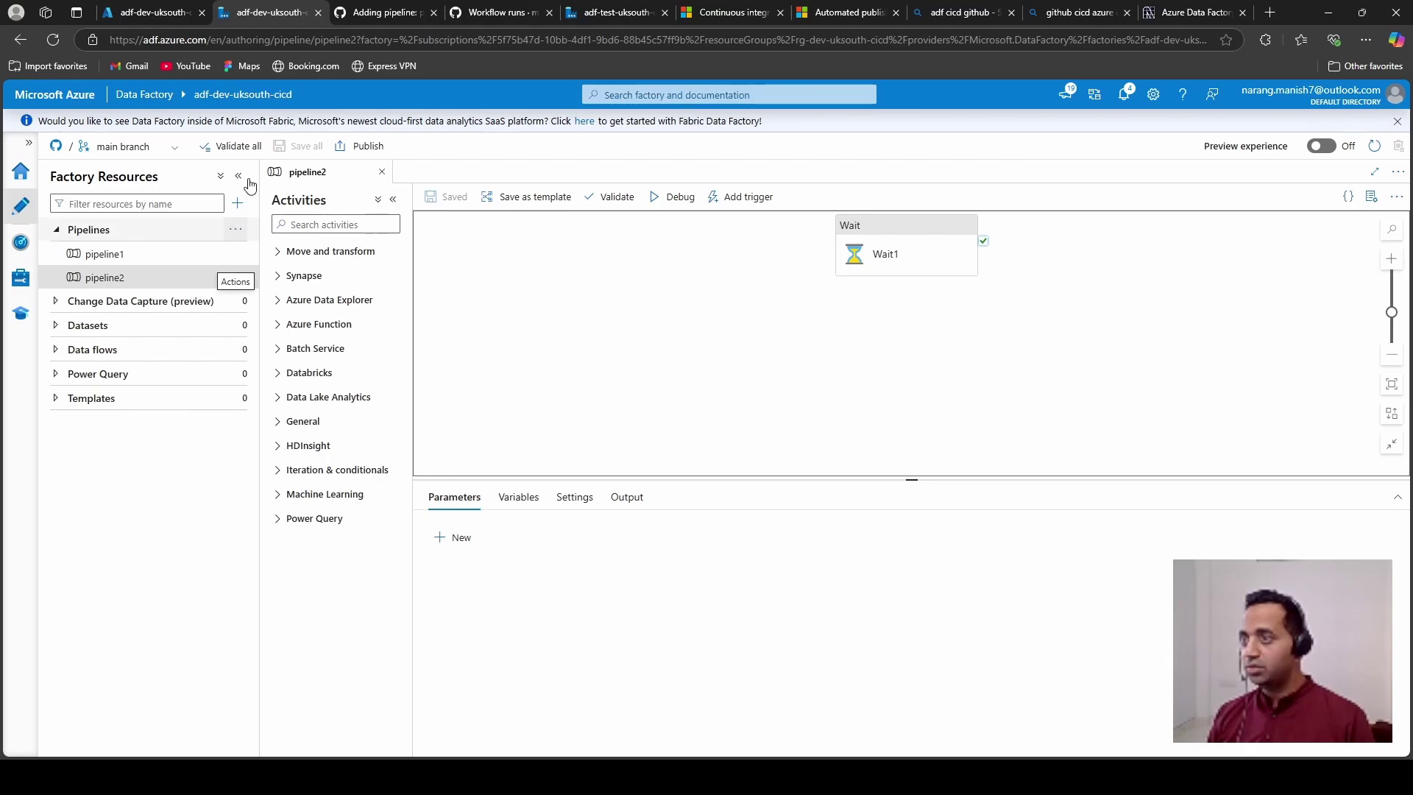
Step: Check the GitHub Actions workflow run triggered in adf_github_cicd_repo by merging pull request #1
click(412, 13)
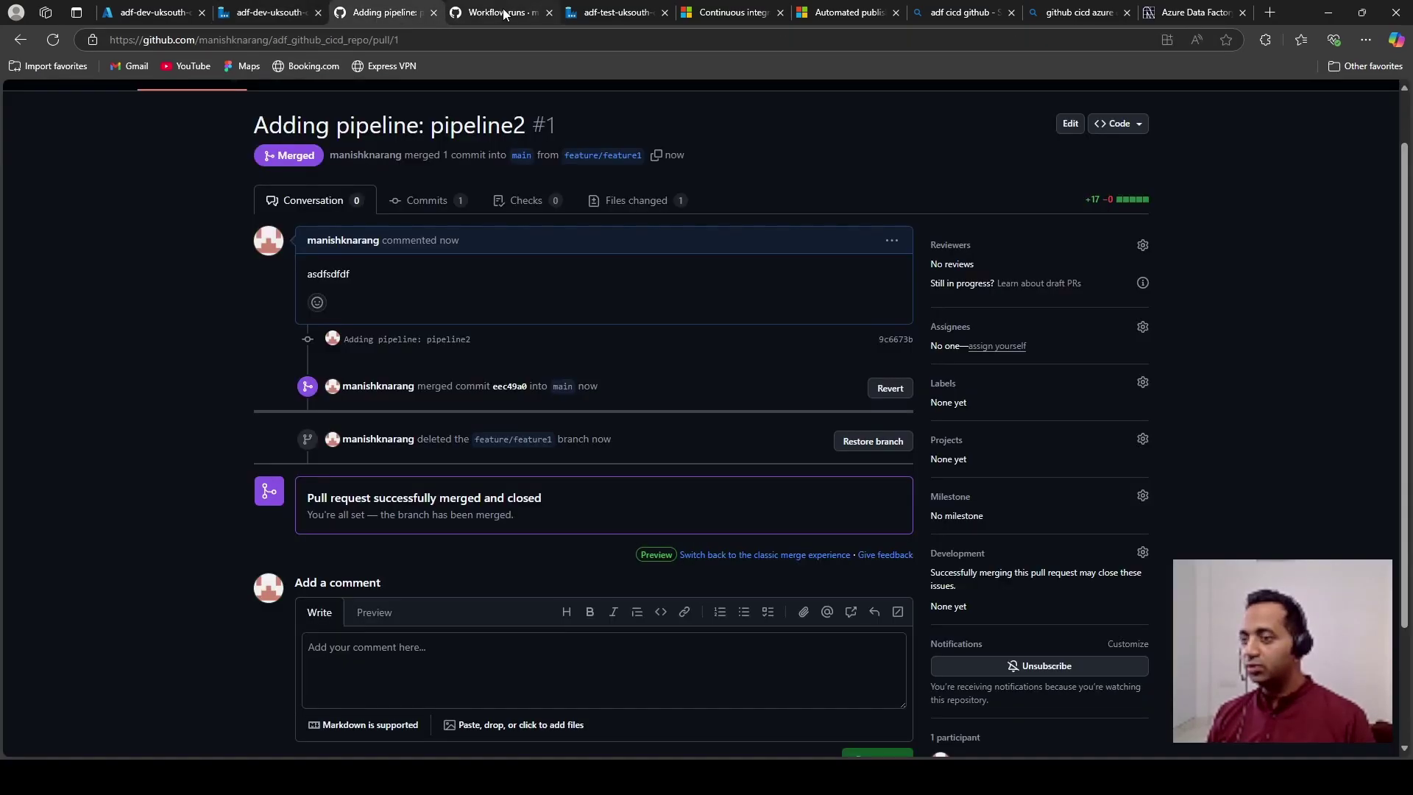
scroll(215, 430, up, 2)
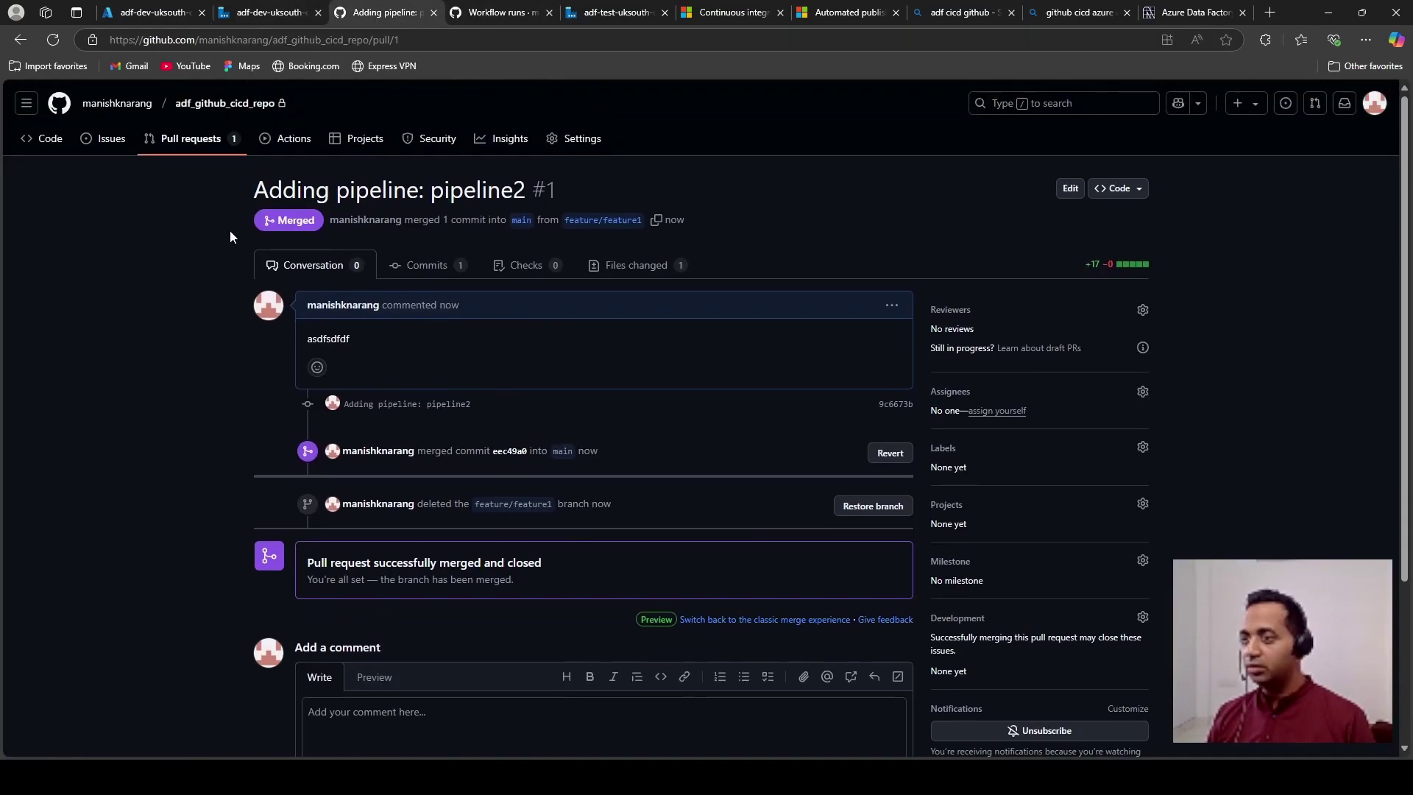
click(297, 140)
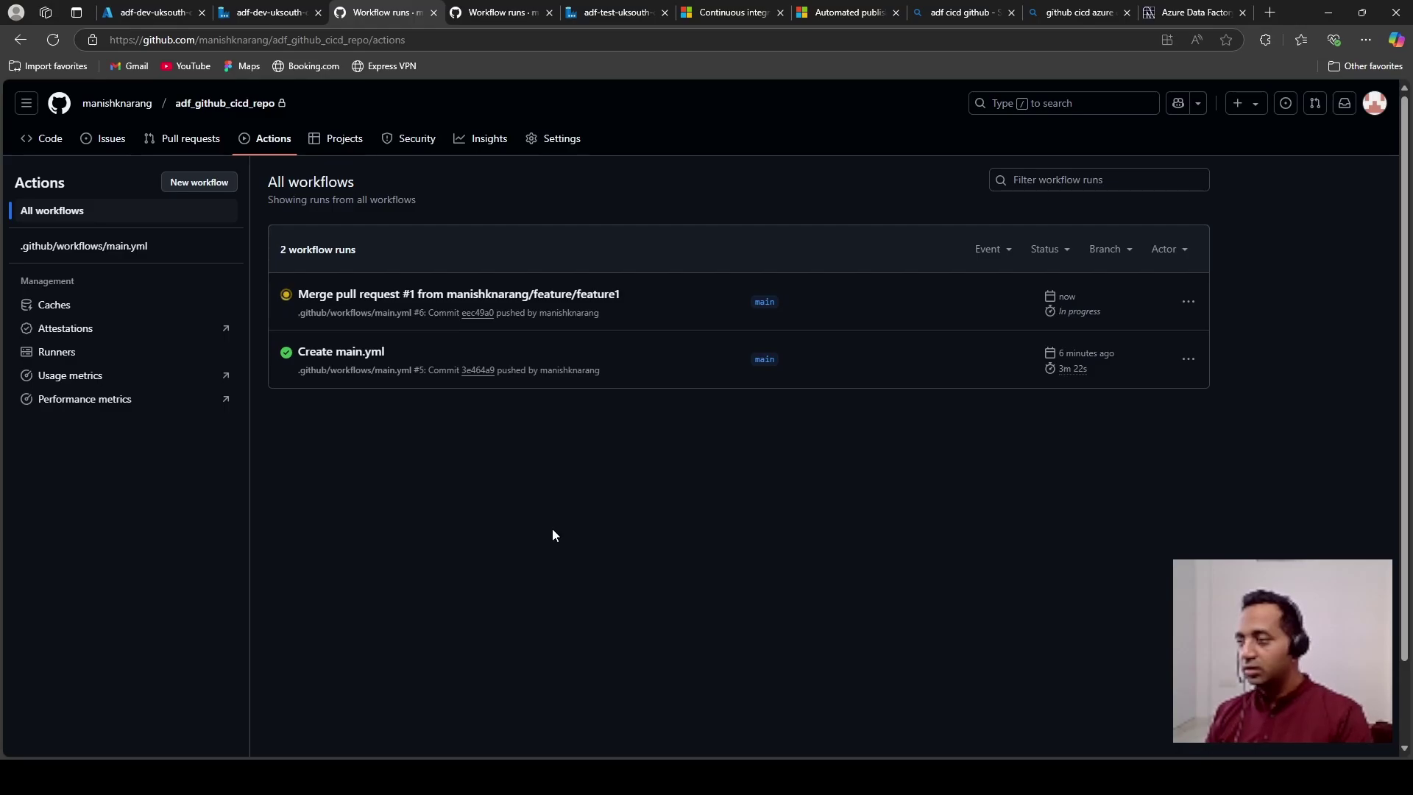
click(565, 295)
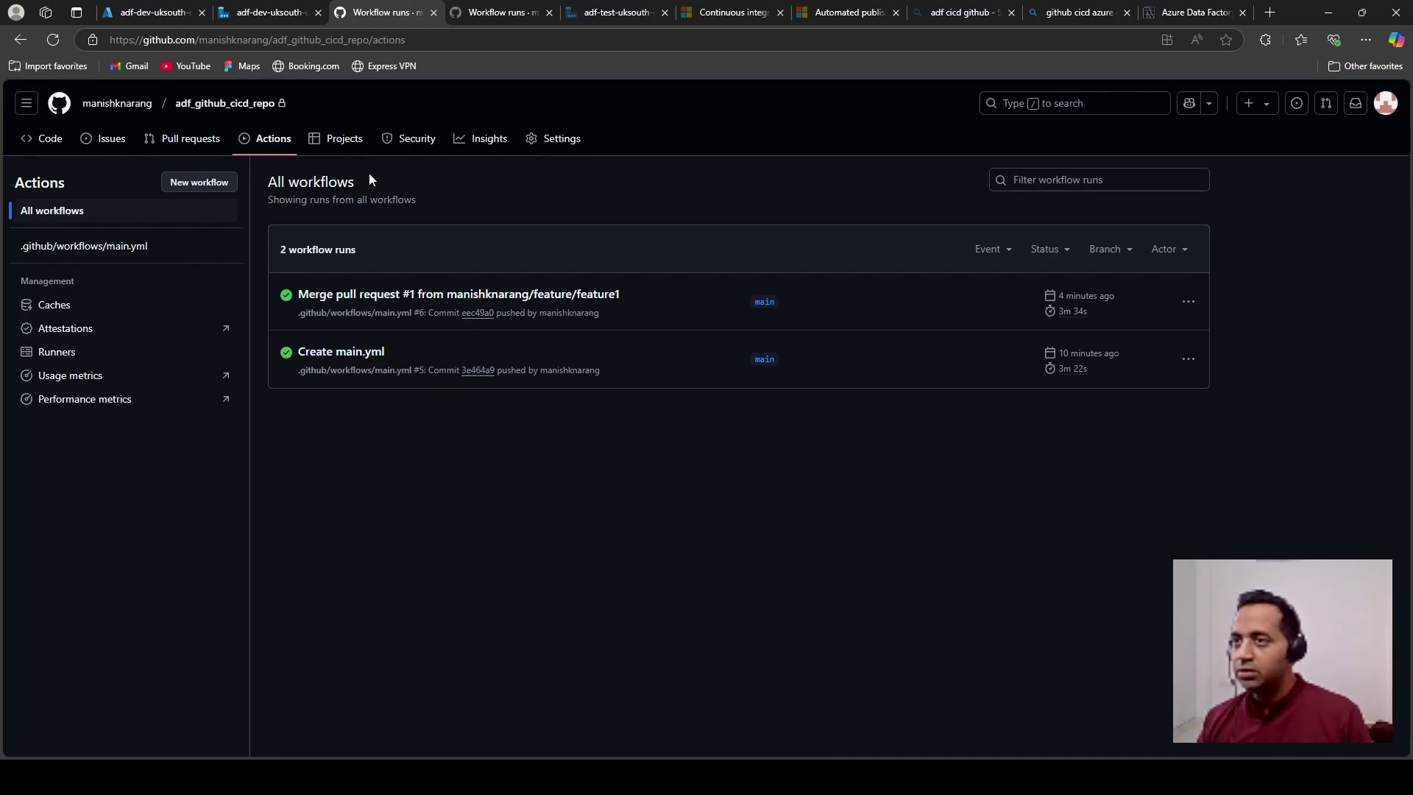
Step: Refresh the adf-test-uksouth-cicd factory and open pipeline1 and pipeline2 to check them against the dev factory's main branch
click(270, 17)
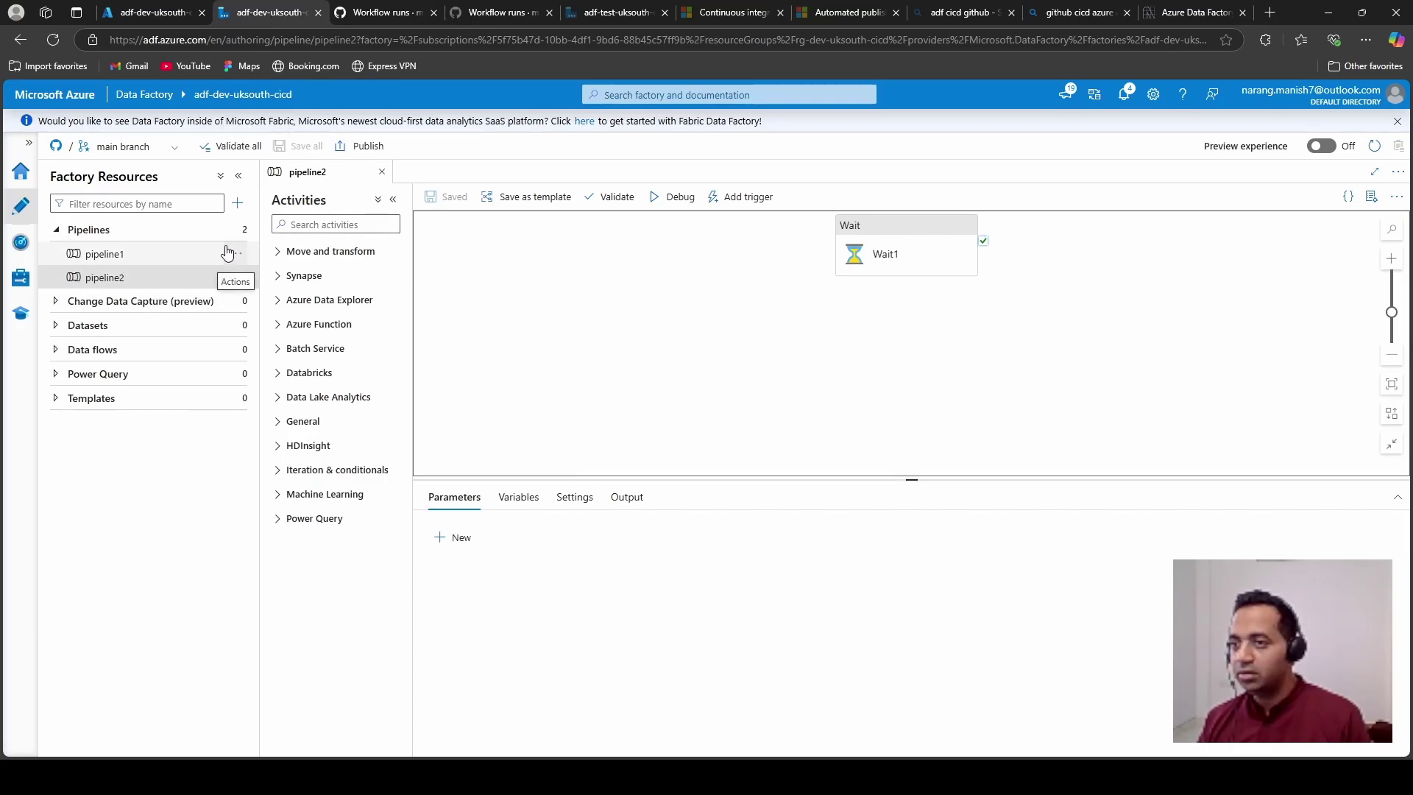
click(609, 14)
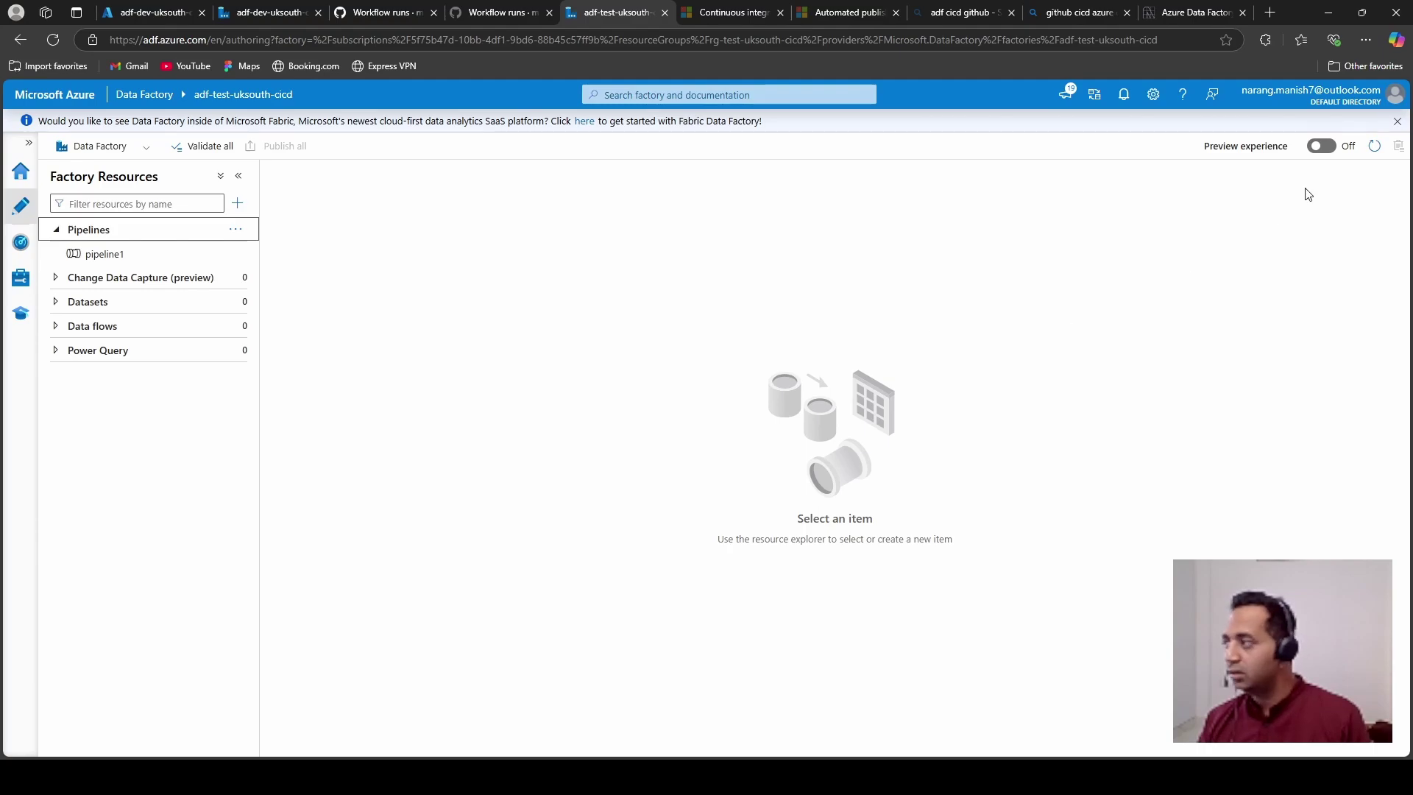
click(1375, 147)
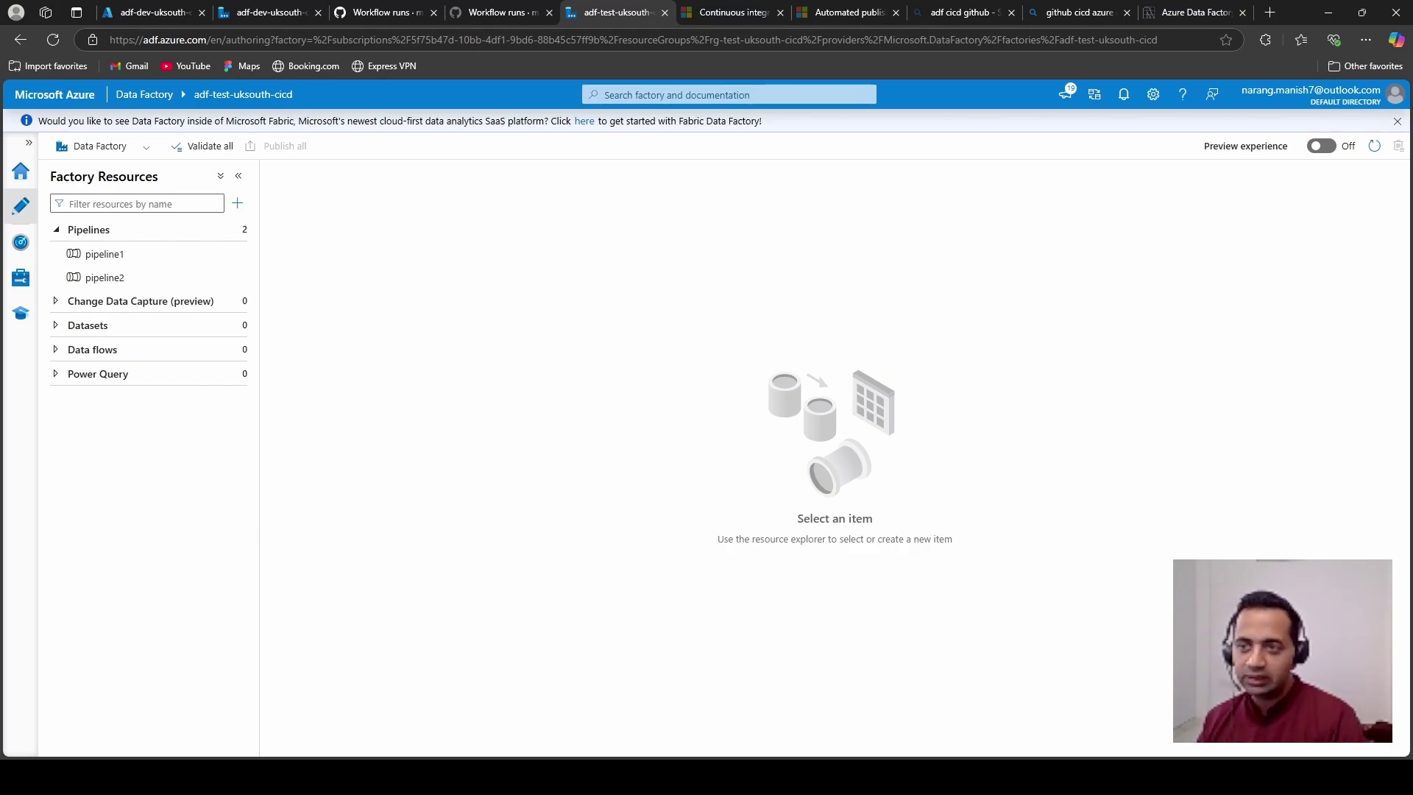
click(136, 259)
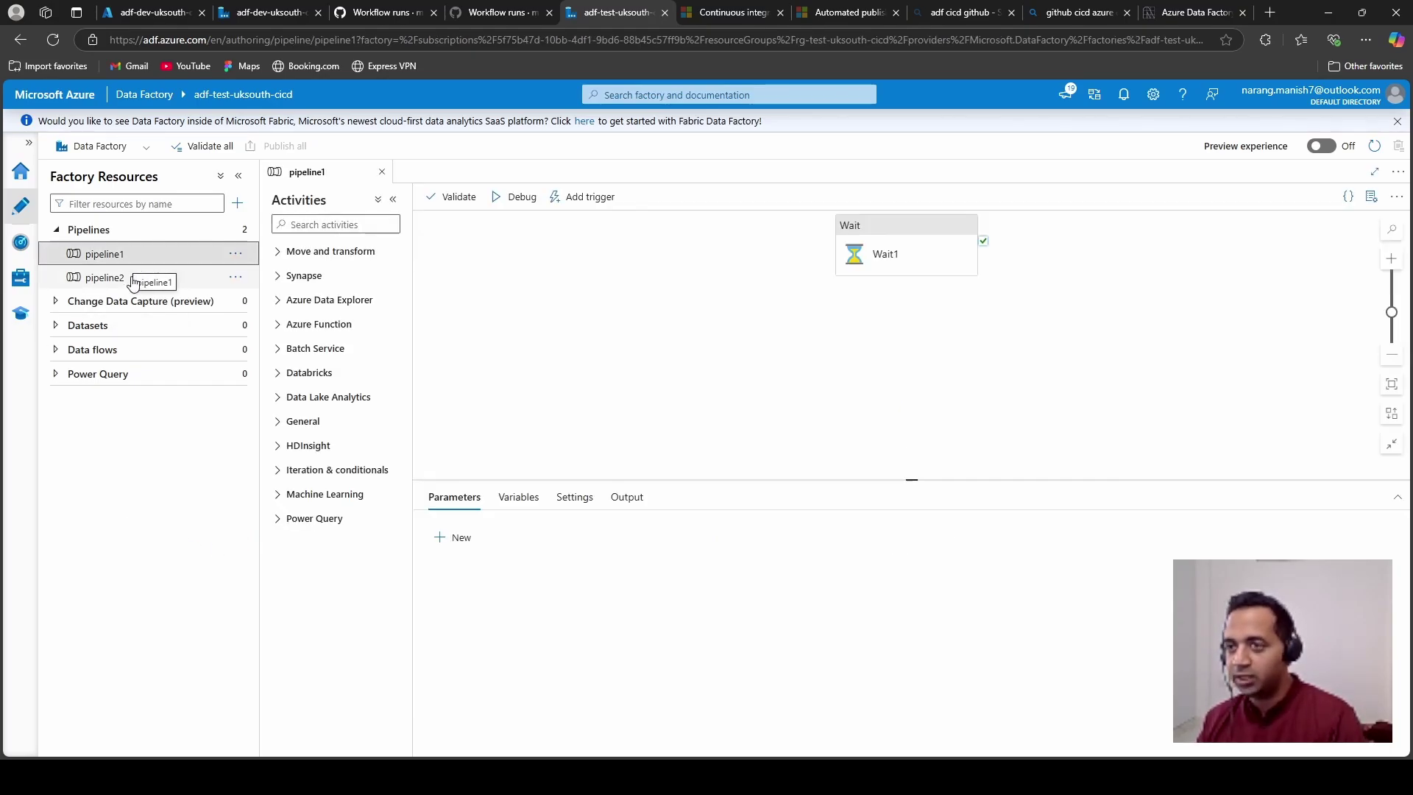
click(133, 279)
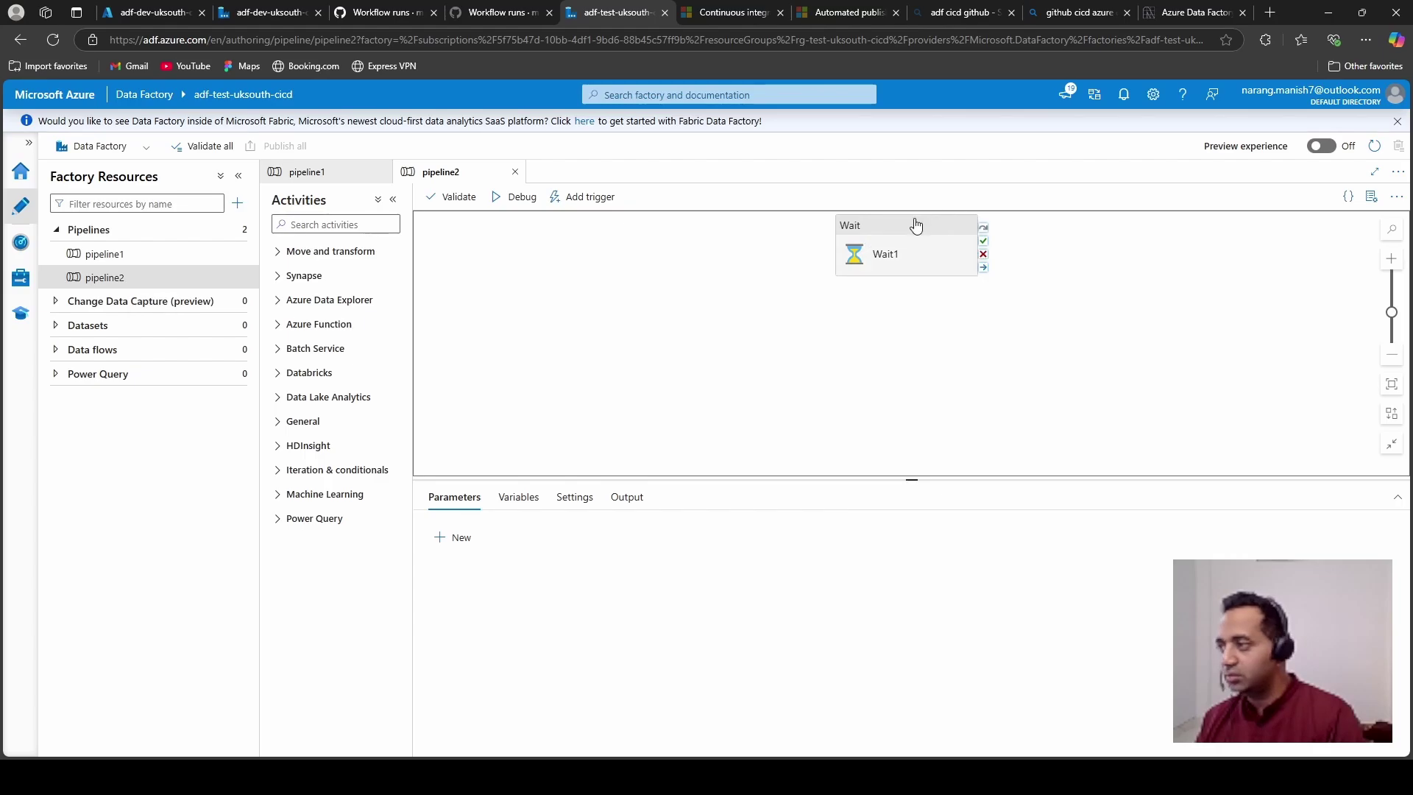